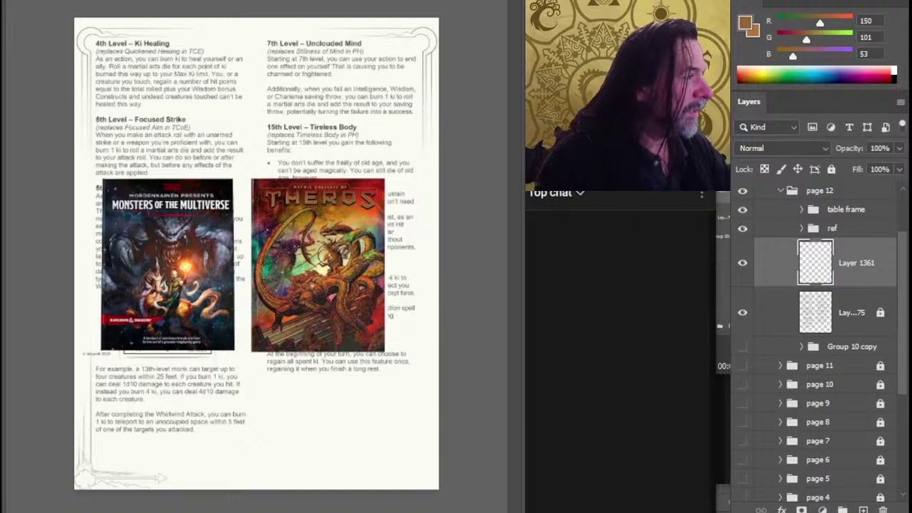
Step: Switch to the browser and tick the first two visible entries in the checkbox list over the post
key("alt+Tab")
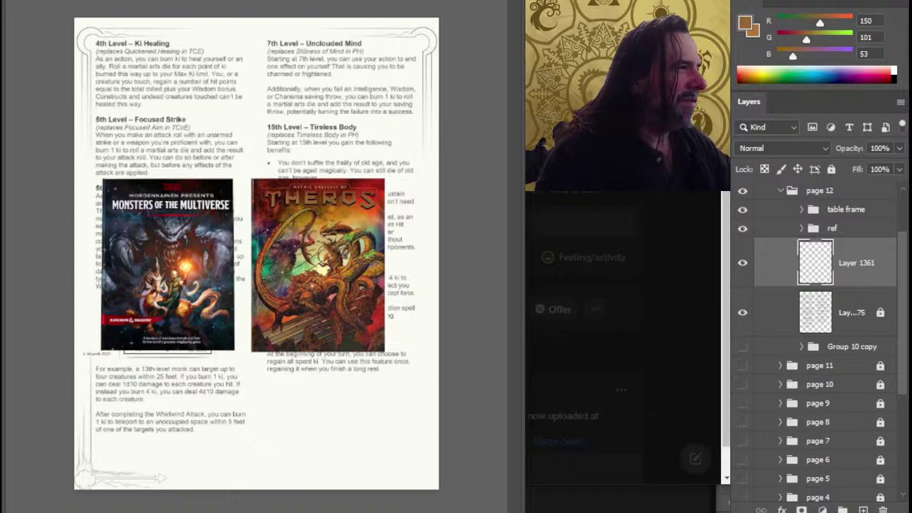
left_click(533, 223)
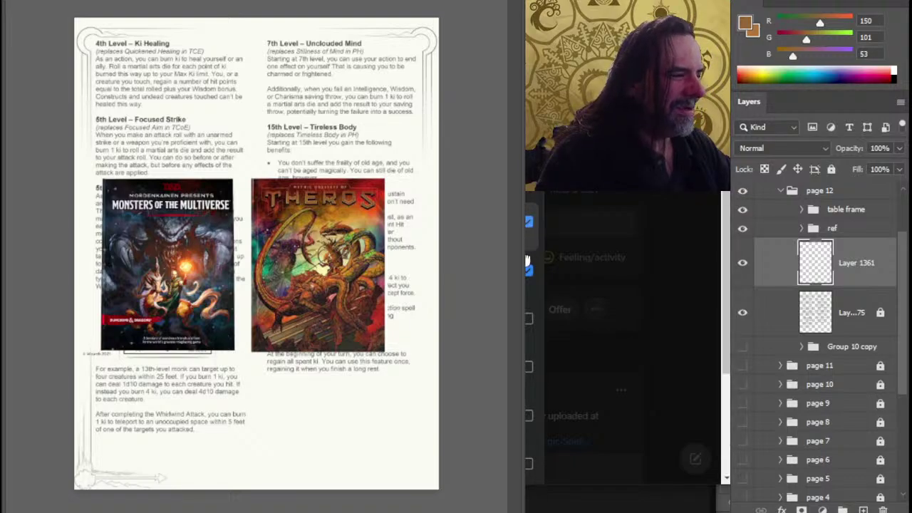
left_click(539, 270)
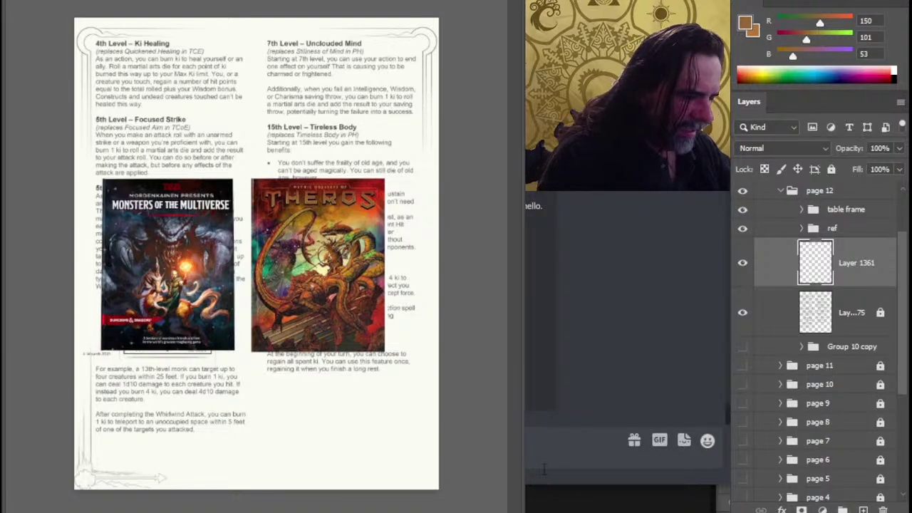
Step: Send the message in the Discord conversation and return to Photoshop
left_click_drag(544, 465, 526, 442)
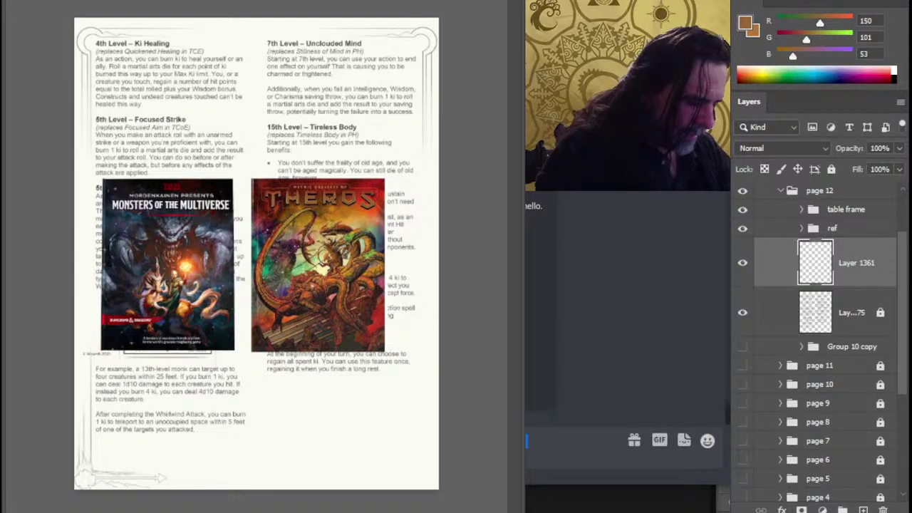
key("Return")
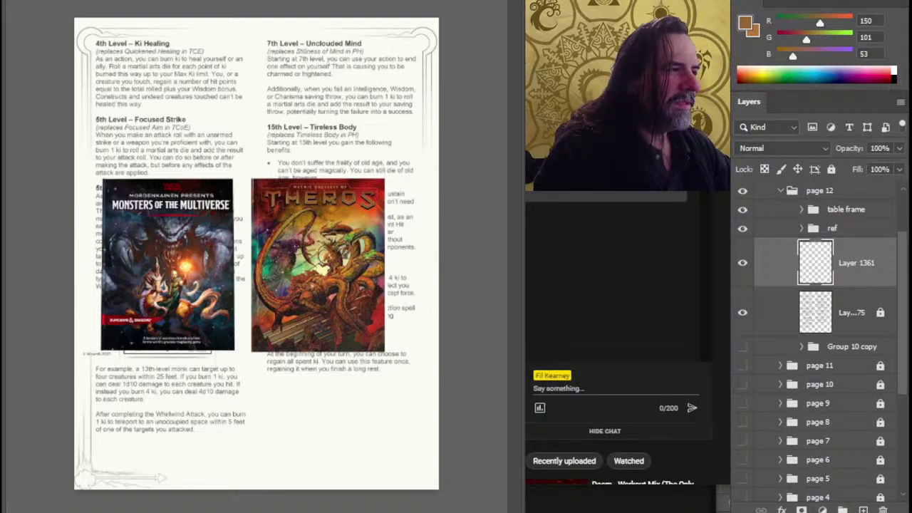
key("alt+Tab")
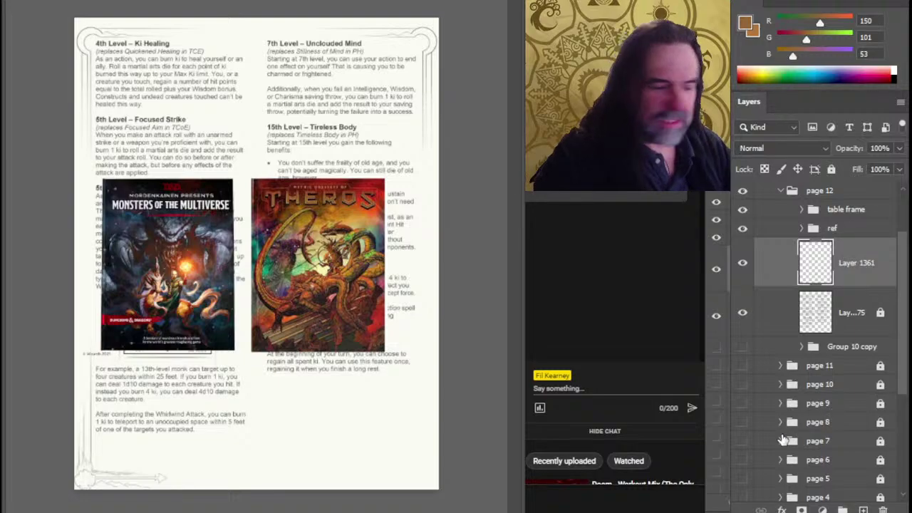
Step: Move the two book covers in the ref group up page 12 to uncover the Empty Form text and the Whirlwind Attack Table
left_click(852, 228)
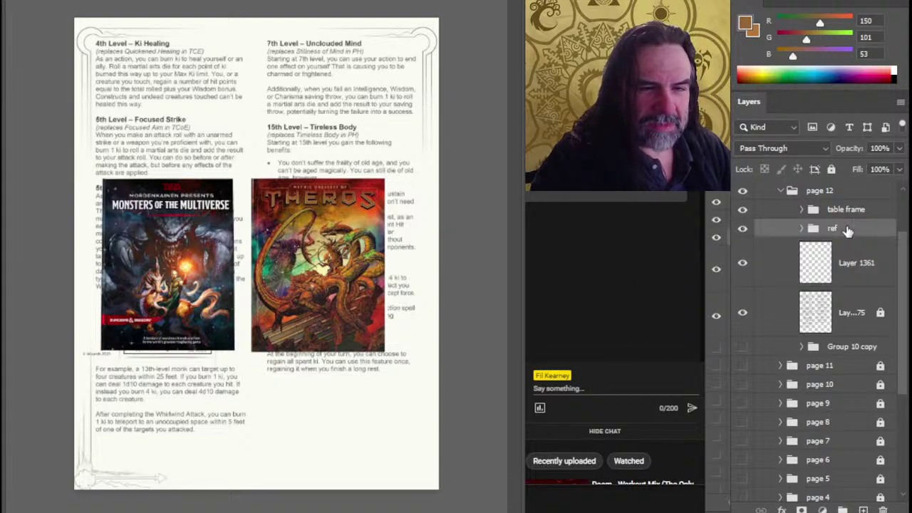
left_click_drag(306, 360, 393, 312)
left_click_drag(391, 374, 324, 171)
left_click_drag(330, 268, 289, 244)
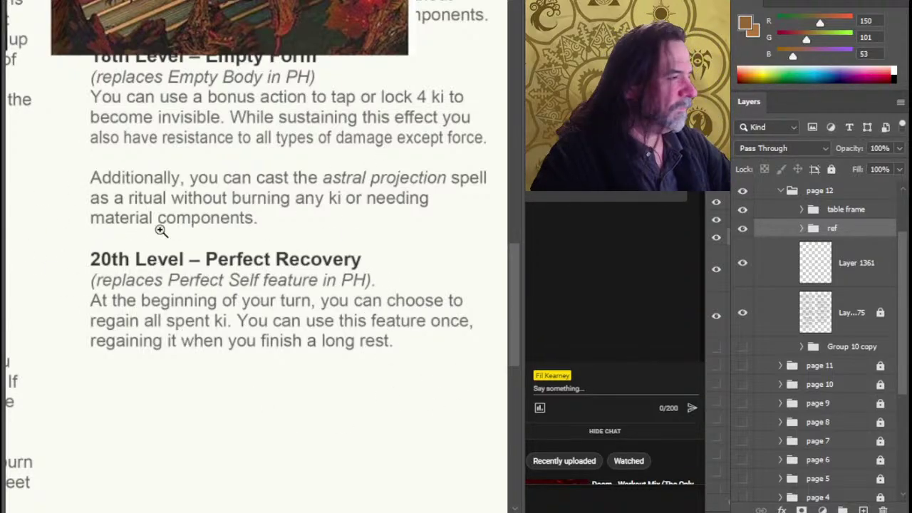
scroll(277, 189, "down", 1)
left_click_drag(277, 189, 385, 347)
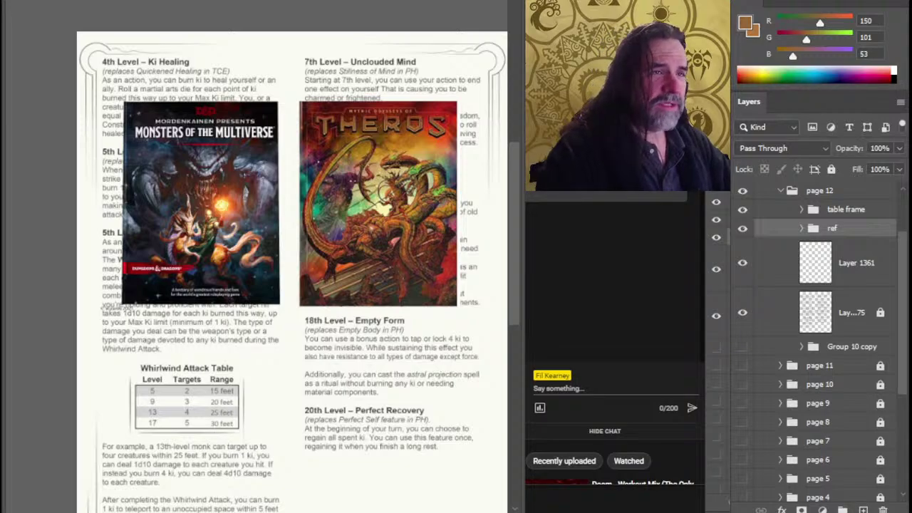
Step: Examine the 18th Level – Empty Form and 20th Level – Perfect Recovery text and the blank area beneath it
key("alt+Tab")
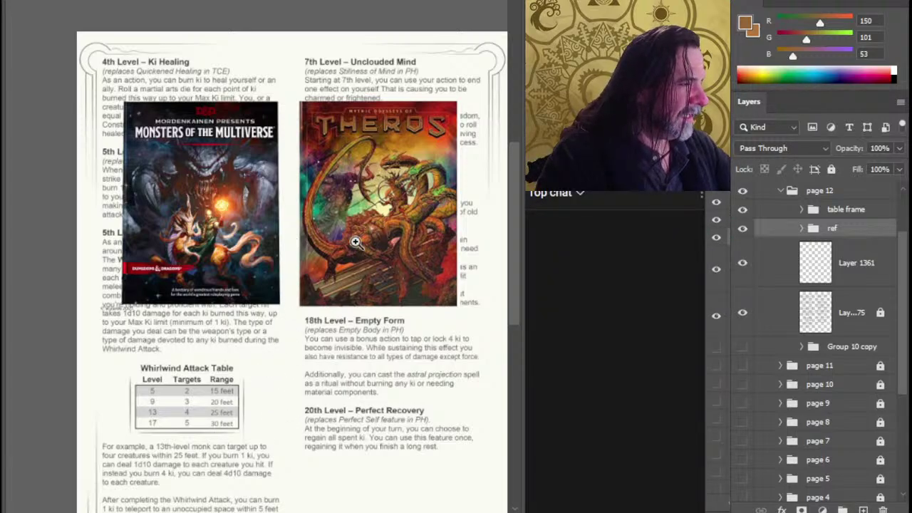
scroll(352, 249, "up", 1)
left_click_drag(412, 316, 295, 194)
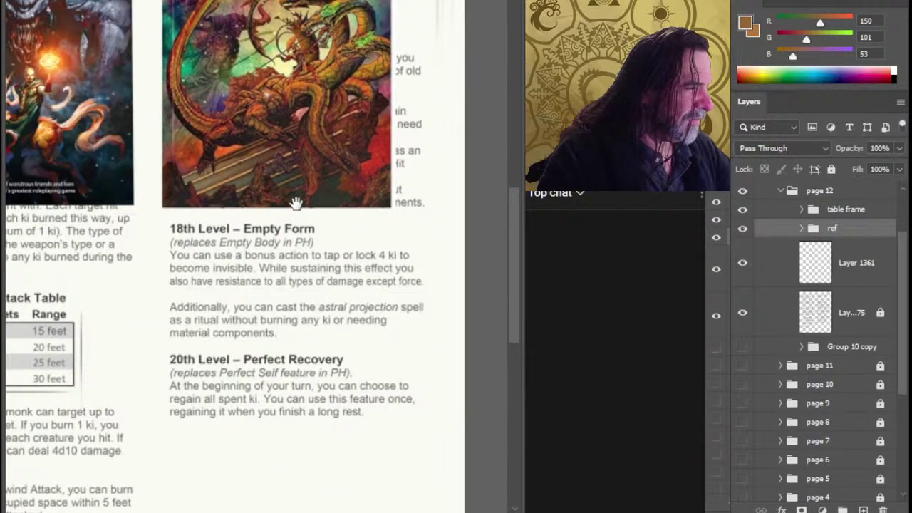
left_click_drag(272, 254, 312, 240)
left_click_drag(465, 300, 419, 259)
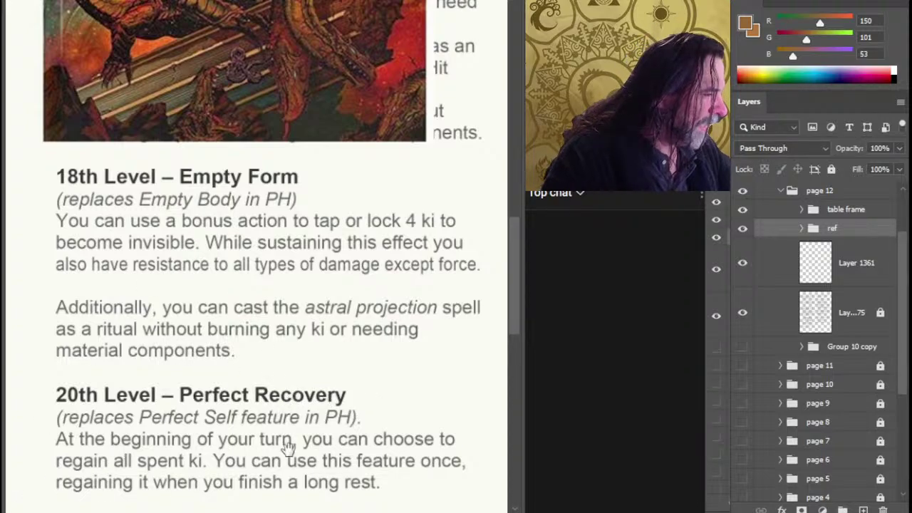
left_click_drag(291, 451, 284, 376)
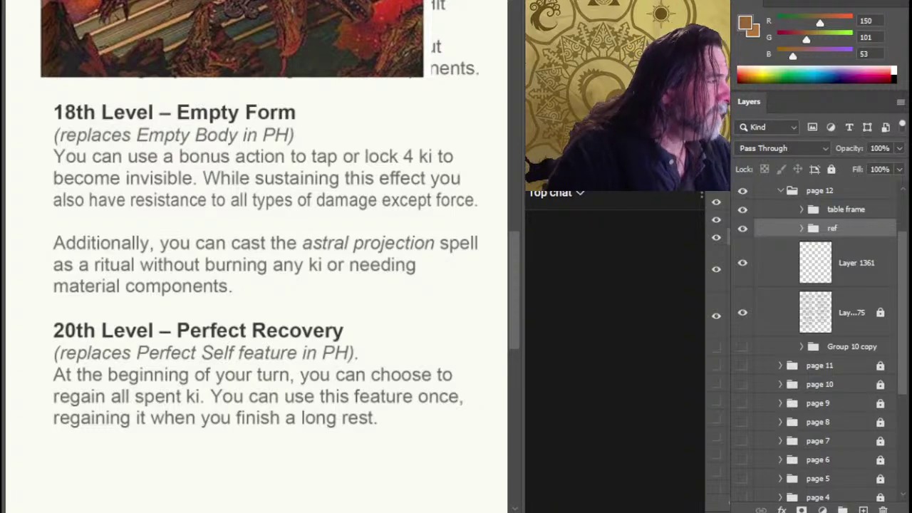
left_click_drag(201, 252, 204, 239)
left_click_drag(276, 239, 224, 202)
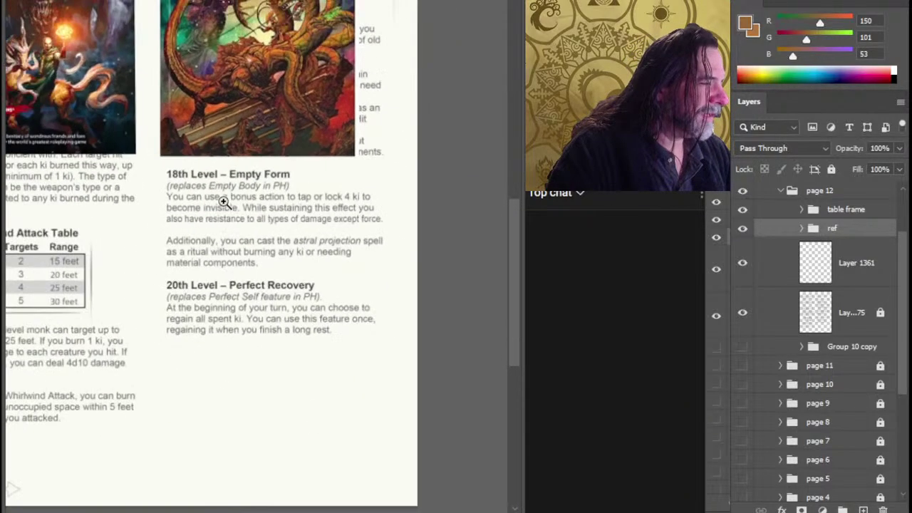
left_click_drag(244, 363, 275, 266)
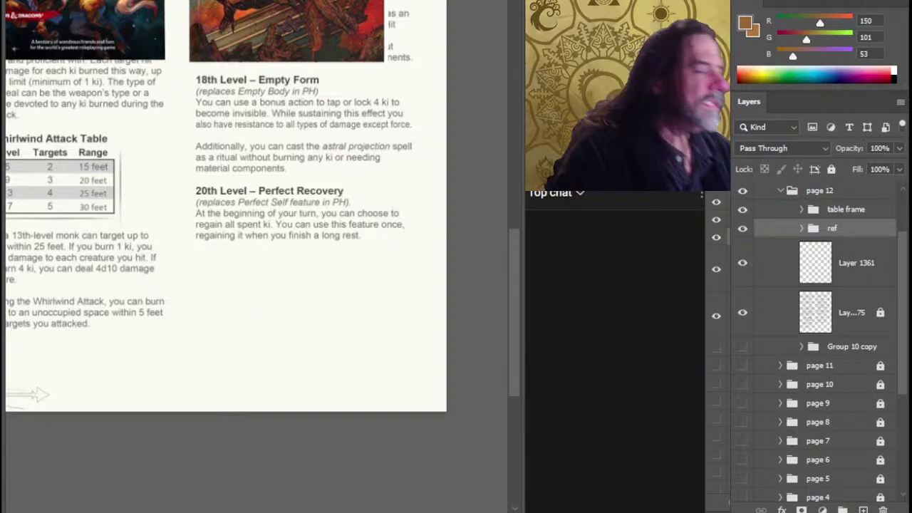
Step: Make Layer 1361 active, reset the colours to default black and white, and undo a trial stroke below the Perfect Recovery text
left_click(835, 267)
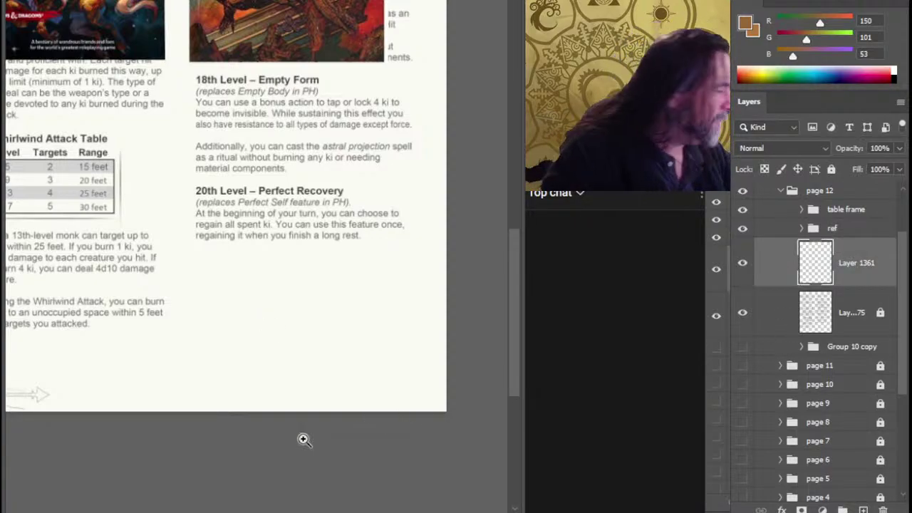
key("d")
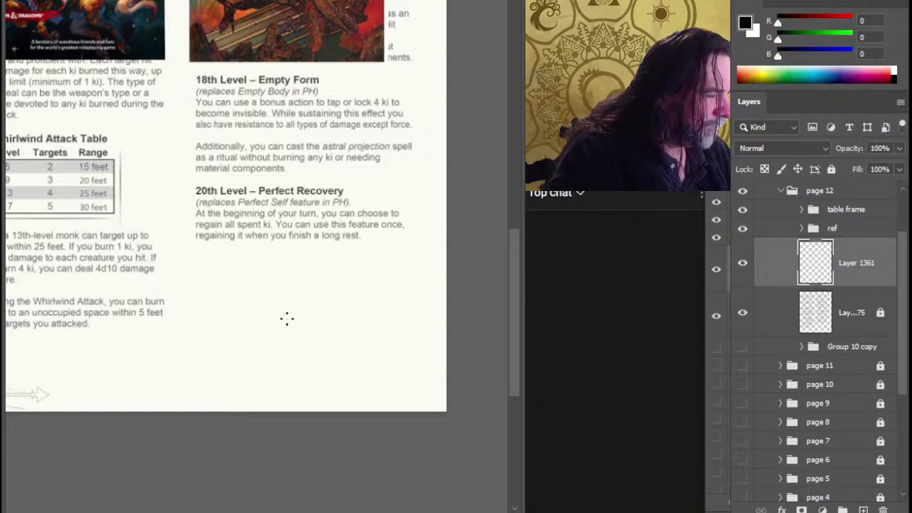
left_click_drag(304, 300, 268, 312)
key("ctrl+z")
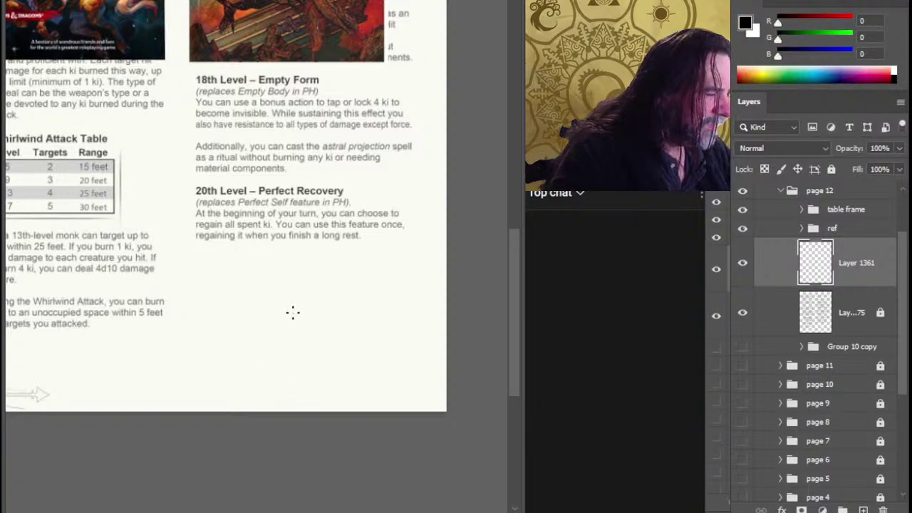
Step: Sketch a small post below the Perfect Recovery text, with two vertical lines and a jagged ornamental cap
mouse_move(290, 300)
left_mouse_down()
mouse_move(290, 324)
mouse_move(303, 324)
mouse_move(282, 275)
mouse_move(291, 265)
left_mouse_up()
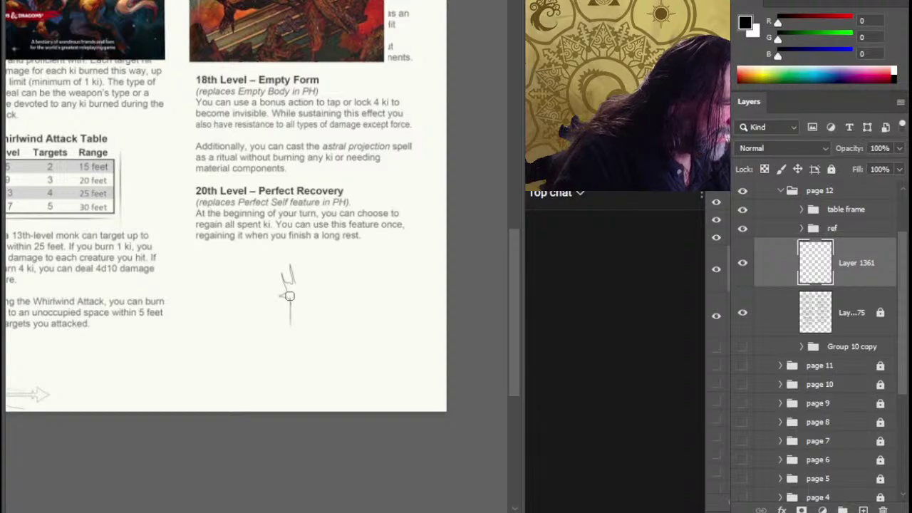
left_click_drag(294, 271, 293, 259)
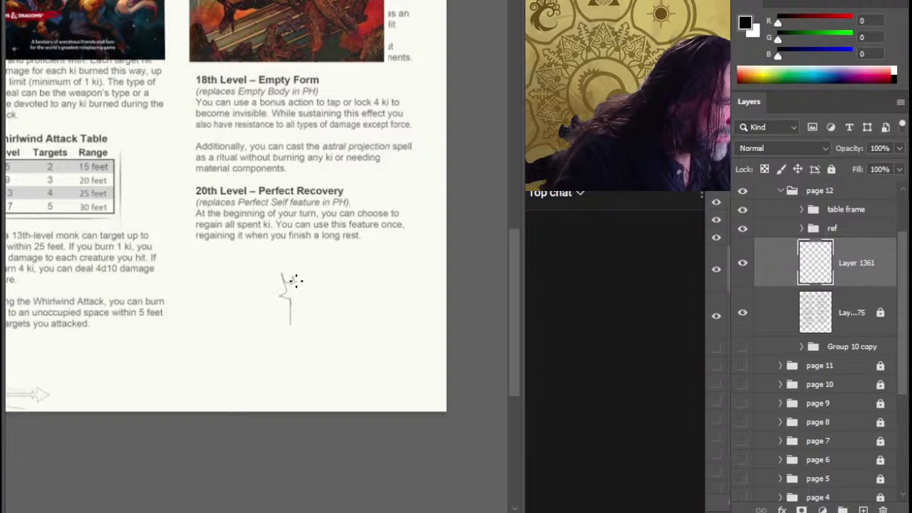
left_click_drag(300, 266, 300, 299)
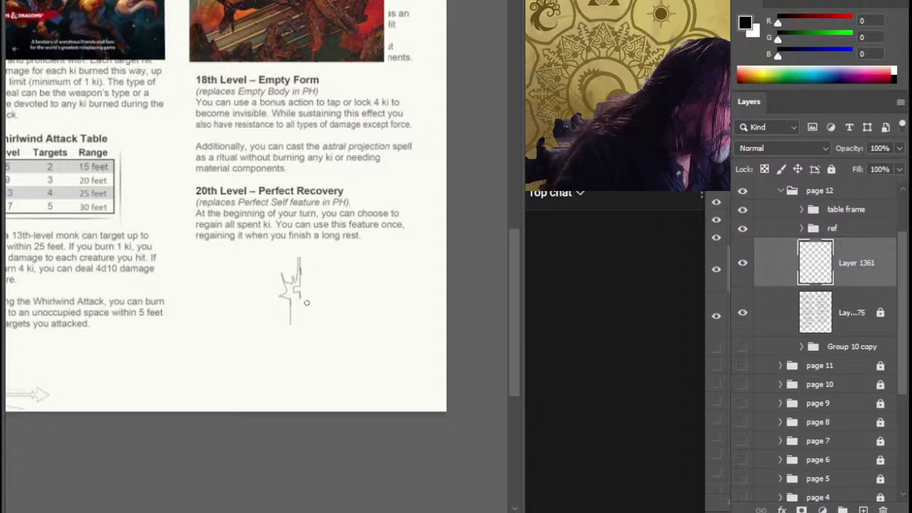
left_click_drag(300, 293, 301, 322)
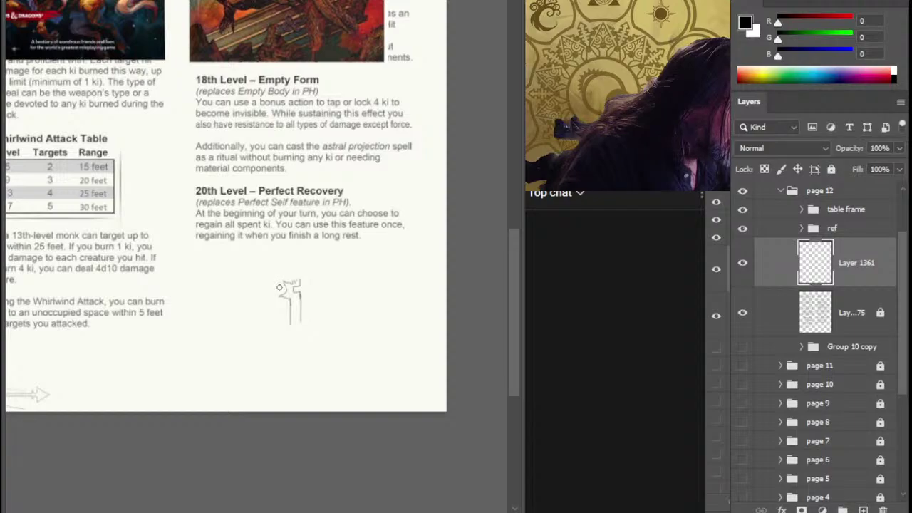
mouse_move(291, 300)
left_mouse_down()
mouse_move(275, 298)
mouse_move(288, 293)
left_mouse_up()
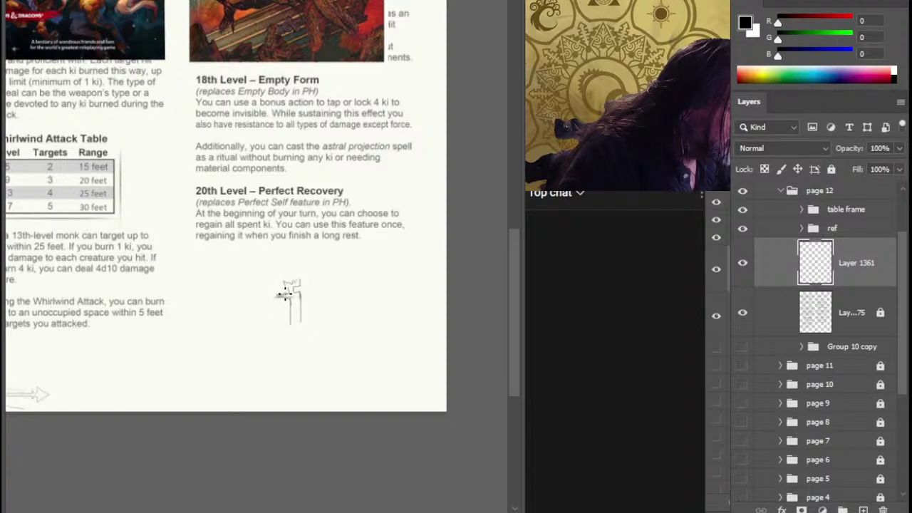
Step: Try a horizontally flipped copy of the post sketch on its own layer beside the original, and delete that copy
key("l")
mouse_move(314, 280)
left_mouse_down()
mouse_move(264, 277)
mouse_move(310, 340)
left_mouse_up()
key("ctrl+j")
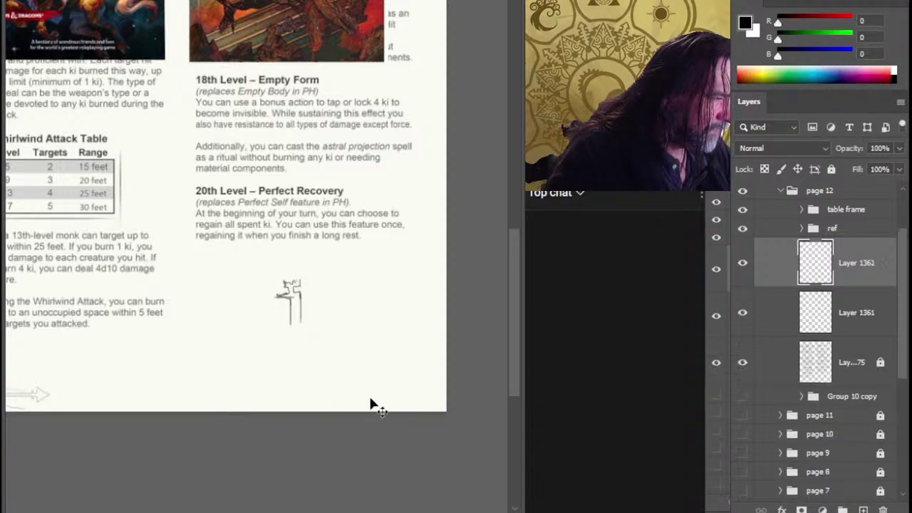
right_click(341, 345)
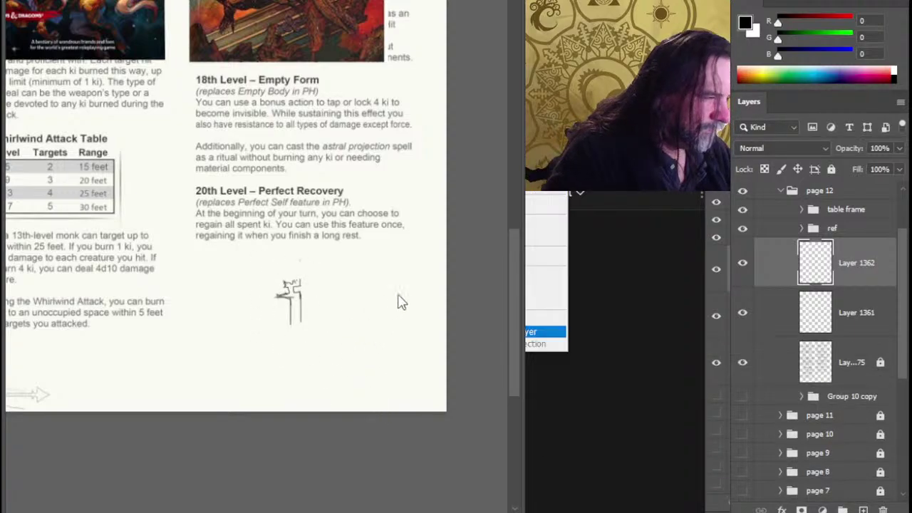
left_click(435, 227)
left_click(456, 214)
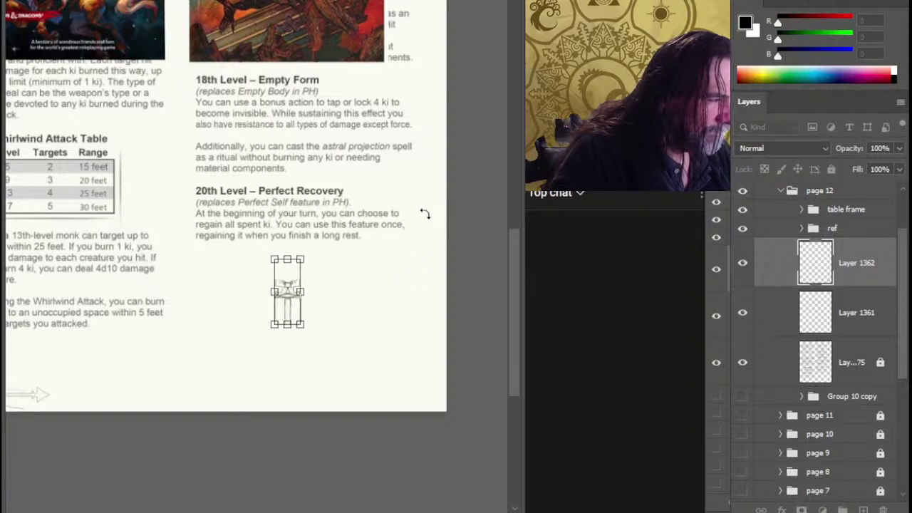
key("Return")
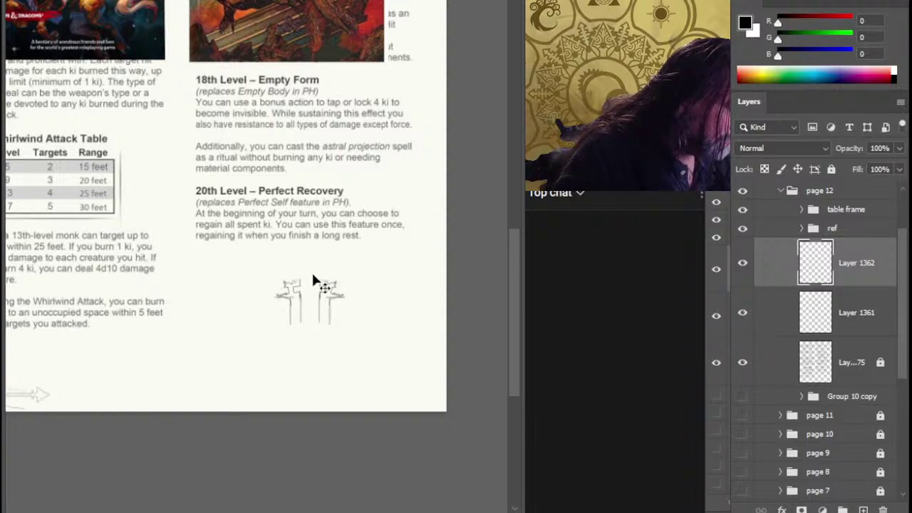
key("Delete")
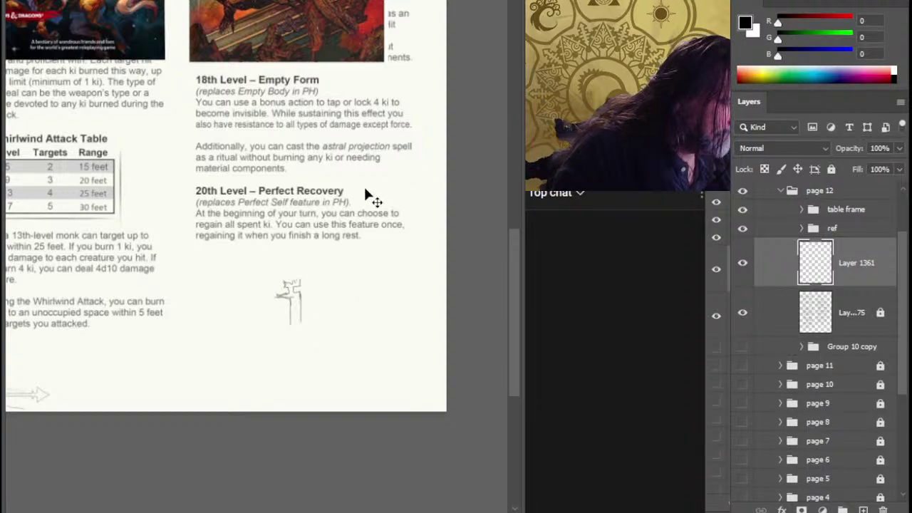
Step: Draw four parallel horizontal lines extending right from the post's cap to form the frame's upper rail
left_click(411, 277)
left_click_drag(281, 335, 335, 275)
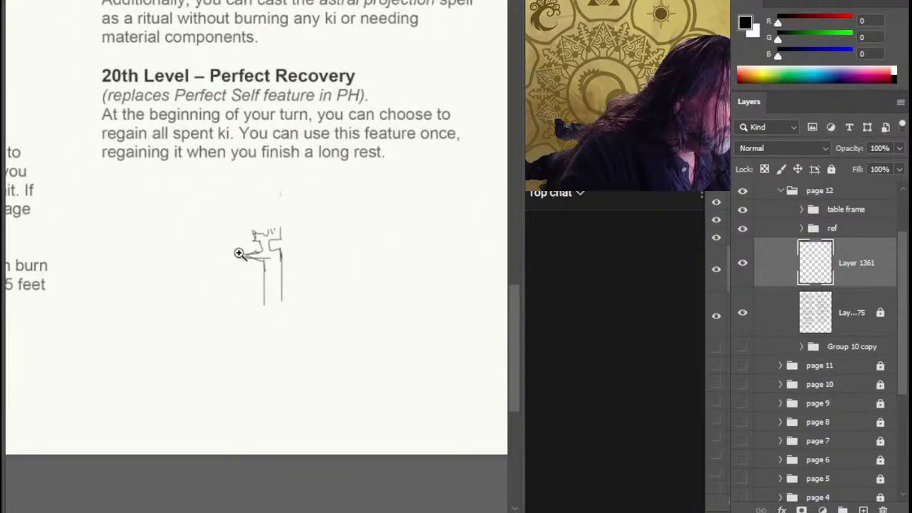
left_click_drag(284, 258, 322, 258)
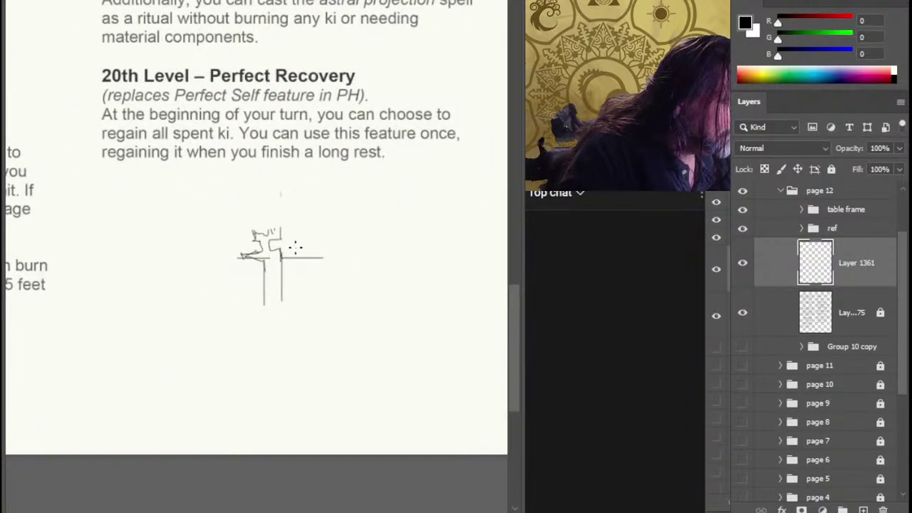
mouse_move(271, 243)
left_mouse_down()
mouse_move(322, 250)
mouse_move(278, 228)
mouse_move(313, 229)
mouse_move(296, 228)
left_mouse_up()
key("e")
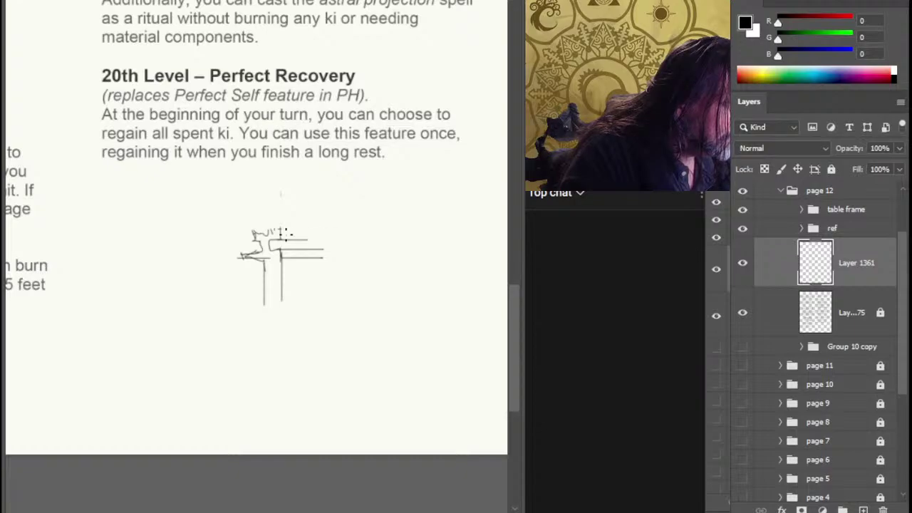
left_click_drag(314, 230, 282, 230)
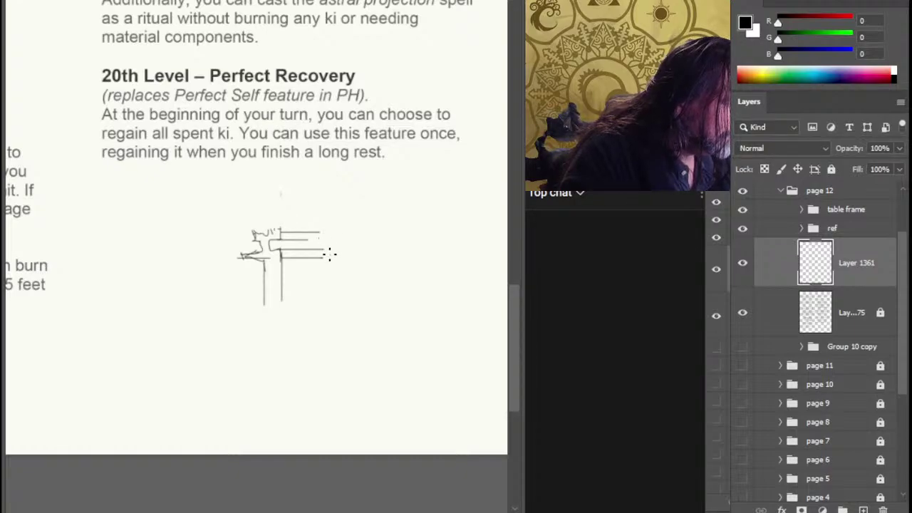
key("l")
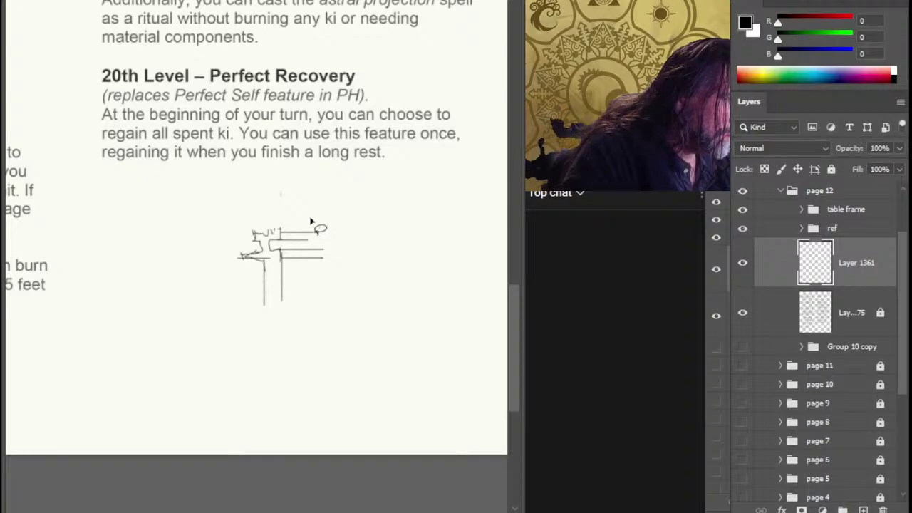
left_click_drag(311, 223, 305, 198)
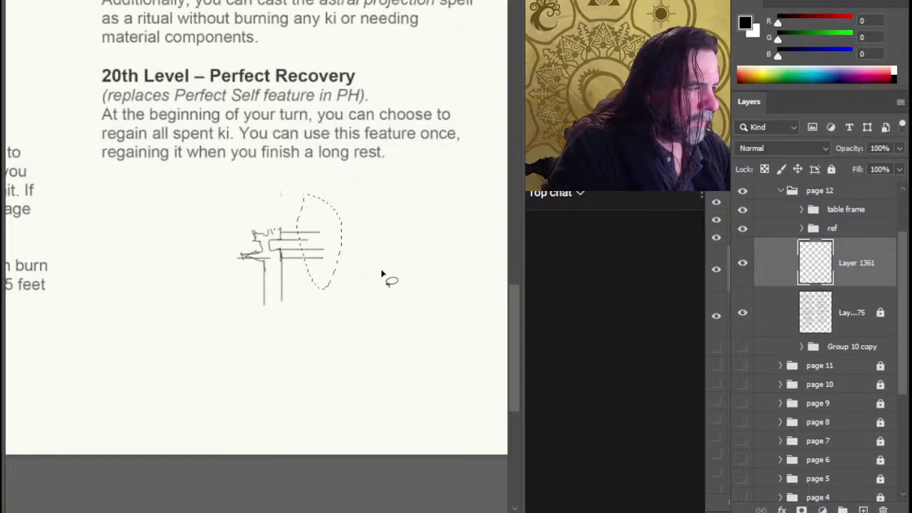
key("ctrl+d")
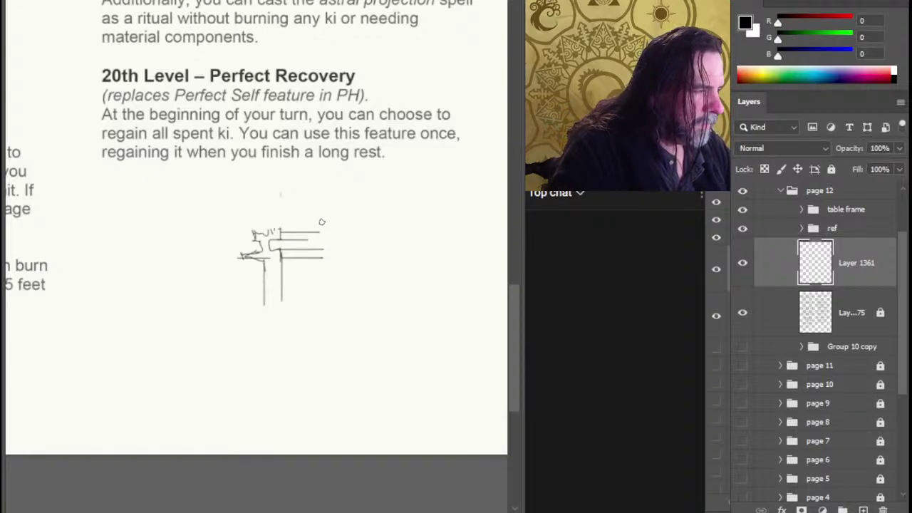
Step: Smudge the post's two vertical lines downward to lengthen them with faded ends, using a larger brush tip
mouse_move(308, 235)
left_mouse_down()
mouse_move(358, 258)
mouse_move(378, 245)
left_mouse_up()
key("]")
key("]")
key("]")
key("]")
key("z")
left_click(394, 335, "alt")
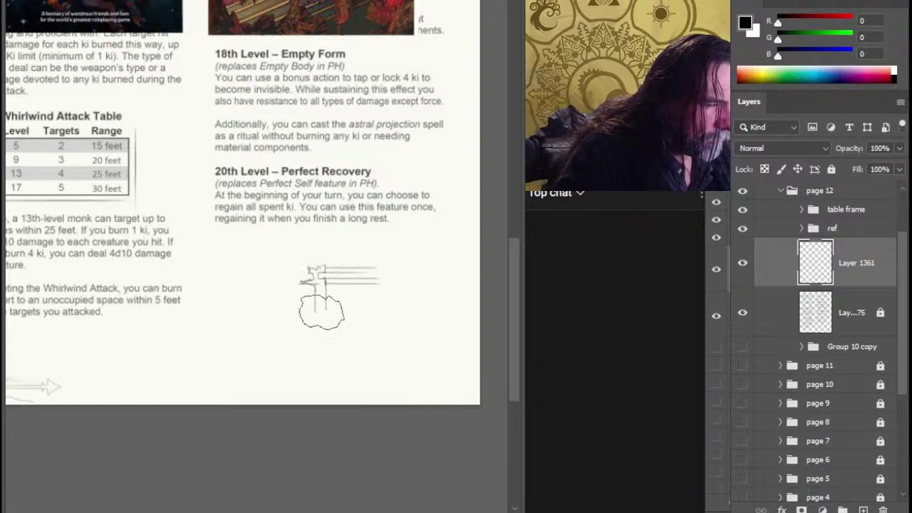
left_click_drag(321, 312, 322, 352)
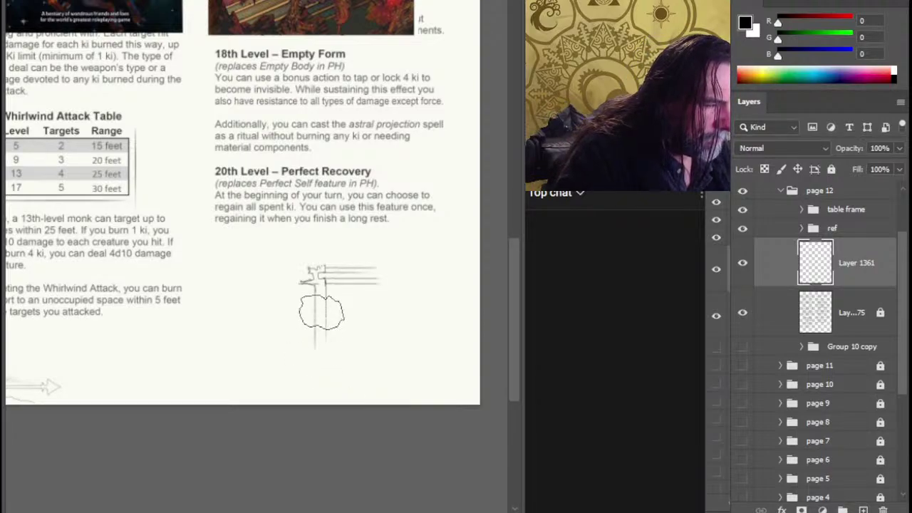
Step: Try a duplicate of Layer 1361 flipped horizontally to mirror the post and rail
right_click(771, 274)
left_click(598, 82)
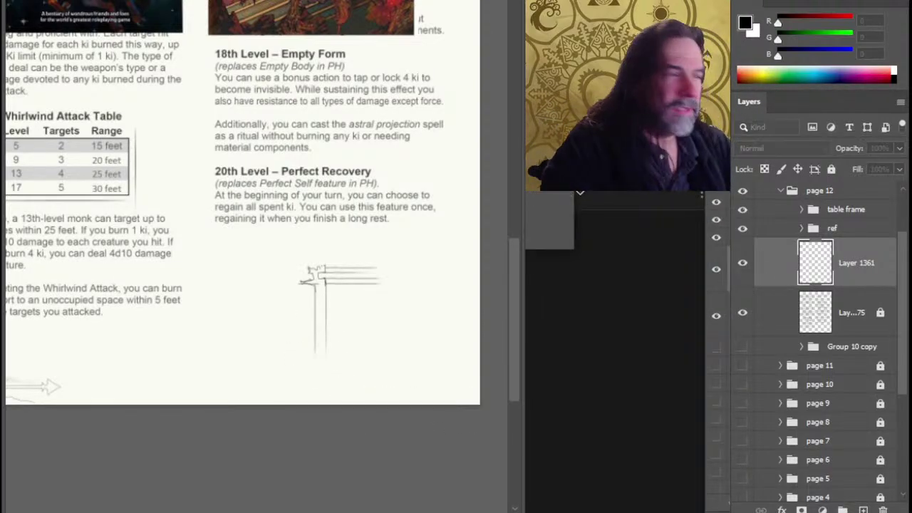
key("Return")
key("m")
right_click(383, 316)
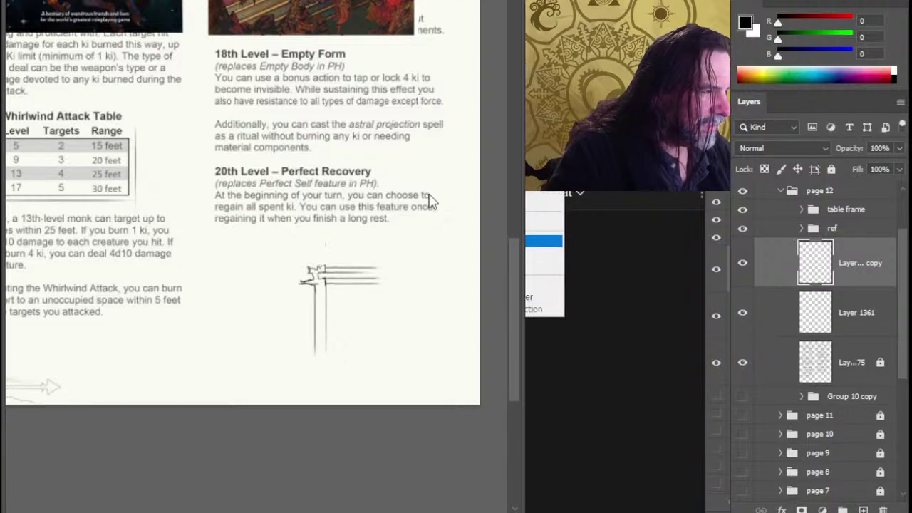
key("ctrl+t")
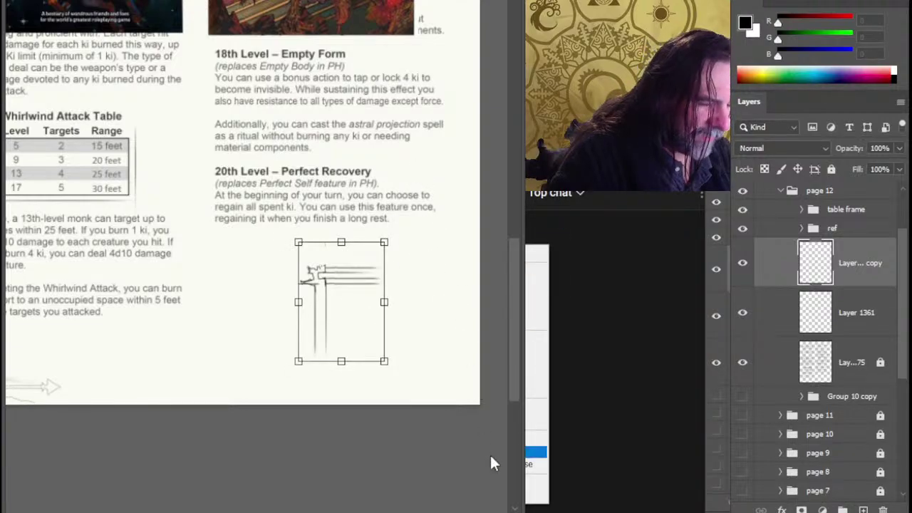
left_click(503, 486)
key("Return")
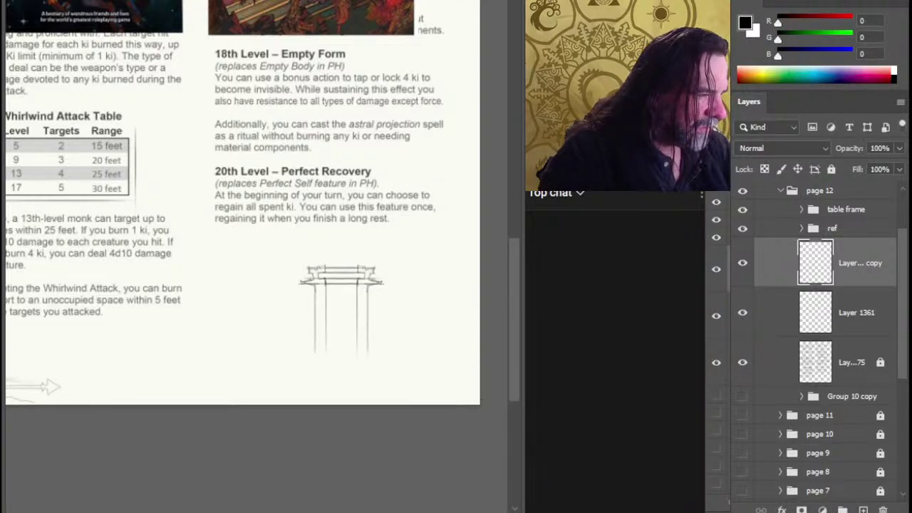
Step: Try nudging the flipped copy to the right to widen the frame, and hide that layer
key("Right")
key("Right")
key("Right")
key("Right")
key("Right")
key("Right")
key("Right")
key("Right")
key("Right")
key("Right")
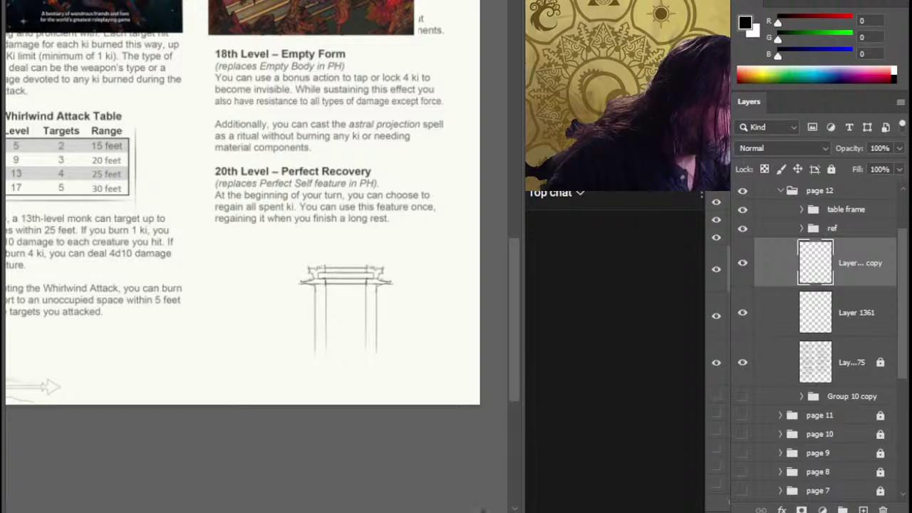
key("Right")
key("Right")
key("Right")
key("Right")
key("Right")
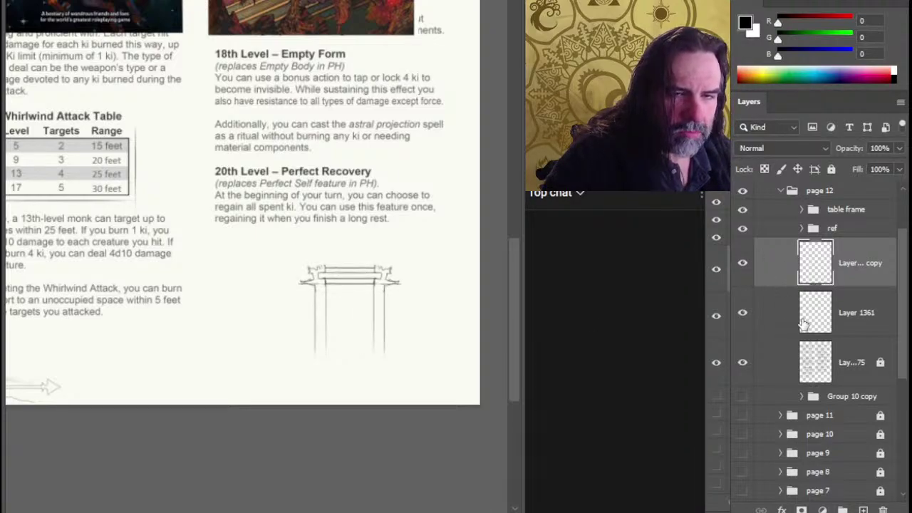
left_click(745, 274)
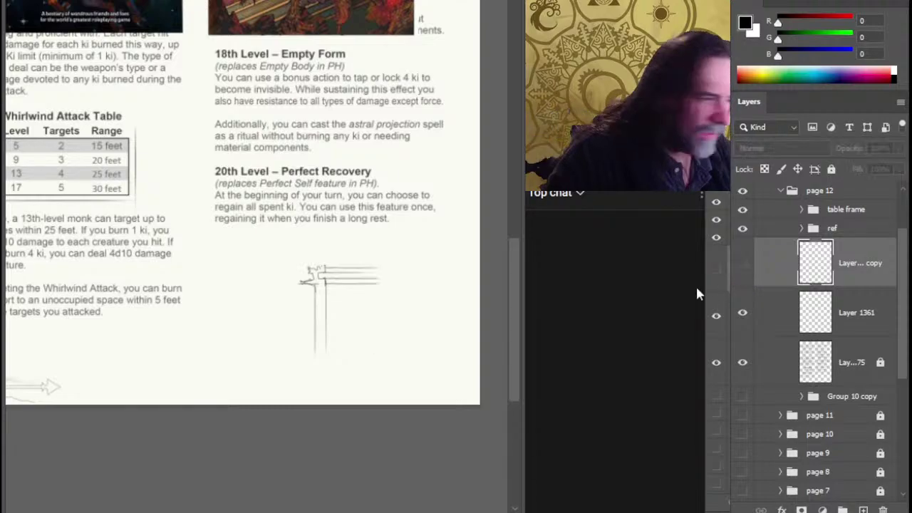
Step: Add a new layer above Layer 1361 and draw two curved bracket lines joining the rail's underside to the post's inner side
left_click(335, 302)
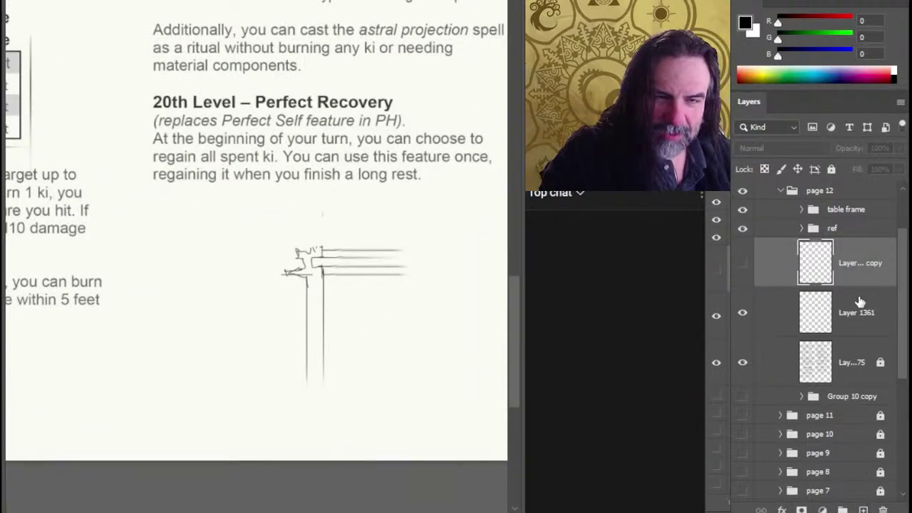
left_click(858, 322)
left_click(863, 510)
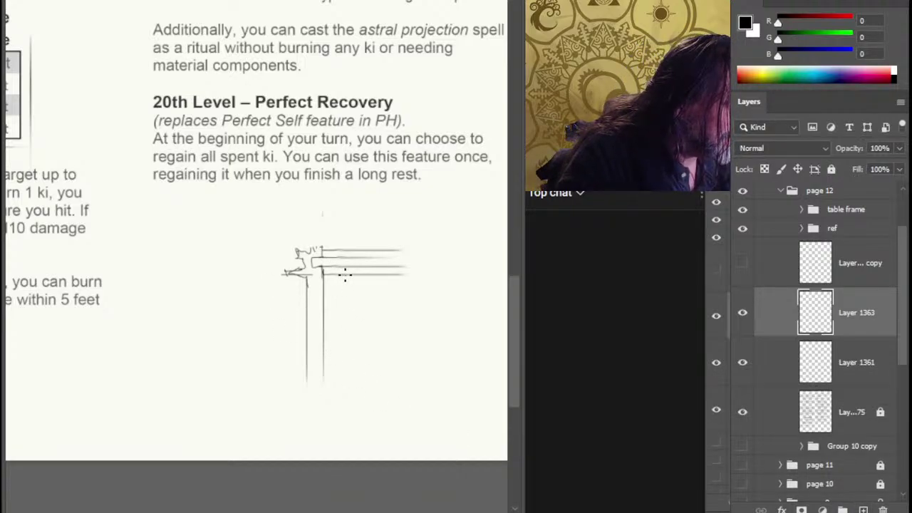
mouse_move(342, 275)
left_mouse_down()
mouse_move(321, 300)
mouse_move(316, 288)
mouse_move(326, 319)
left_mouse_up()
key("e")
key("ctrl+z")
mouse_move(357, 274)
left_mouse_down()
mouse_move(335, 293)
mouse_move(328, 320)
left_mouse_up()
key("ctrl+z")
left_click_drag(357, 276, 324, 324)
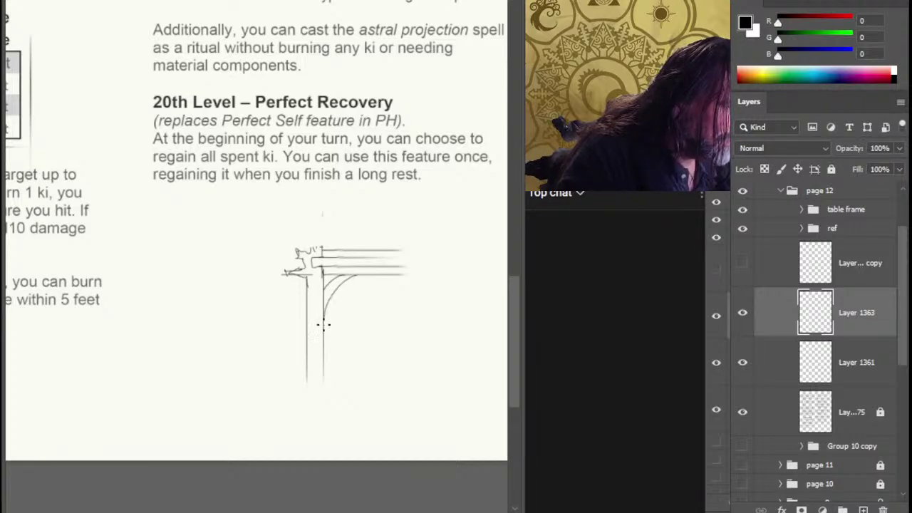
Step: Sketch a small curved bracket from the cap's outer tip down to the post's outer side
left_click_drag(380, 329, 347, 350)
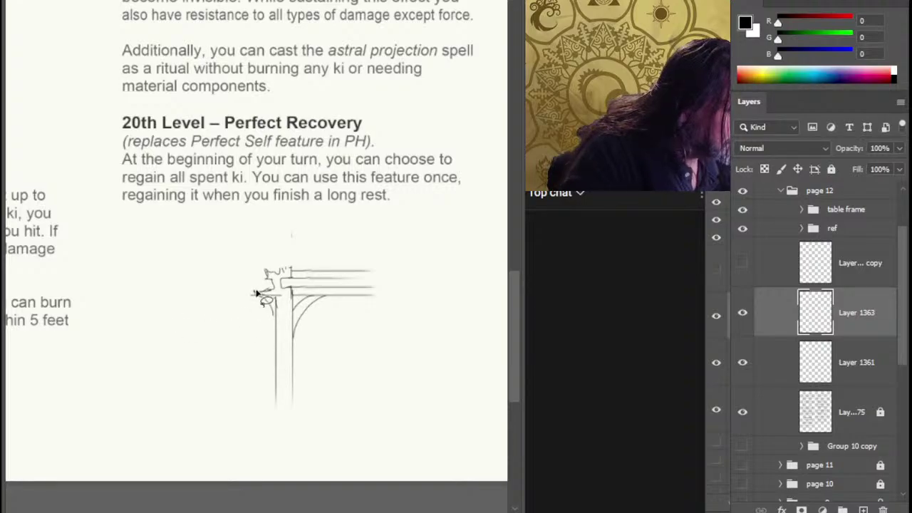
left_click_drag(280, 285, 269, 276)
key("ctrl+z")
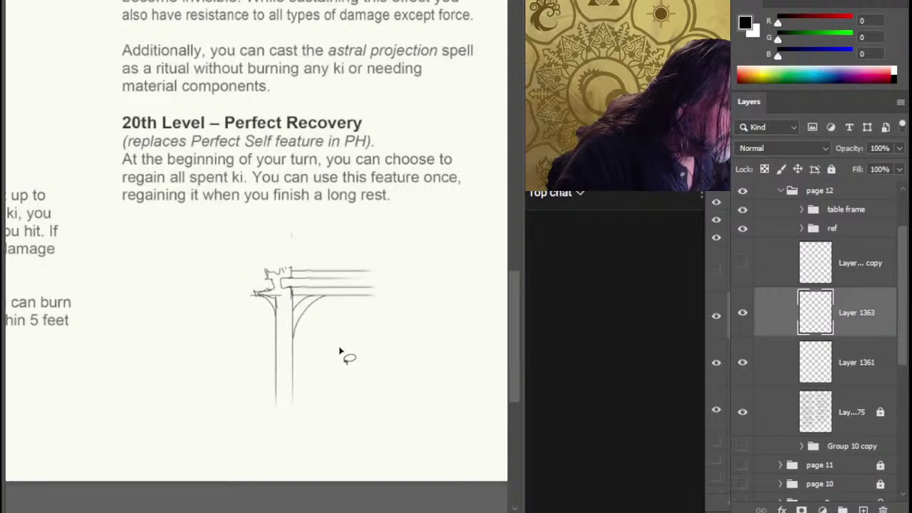
Step: Draw two parallel horizontal crossbar lines extending right from the post at the foot of the curved bracket
left_click_drag(293, 337, 369, 337)
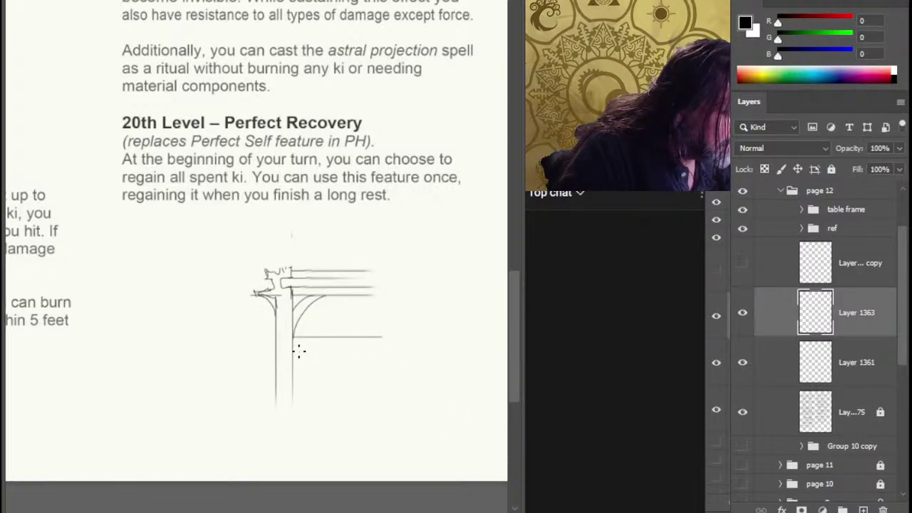
left_click_drag(295, 347, 342, 347)
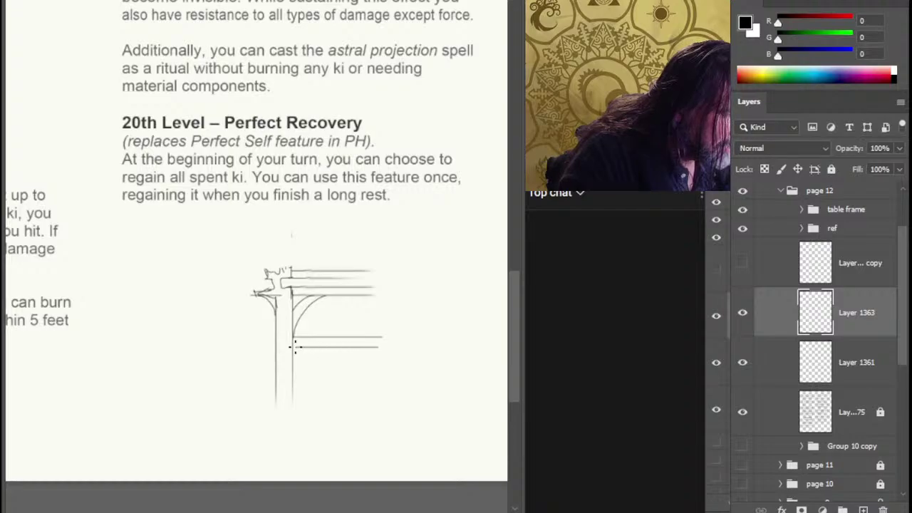
left_click_drag(391, 361, 389, 233)
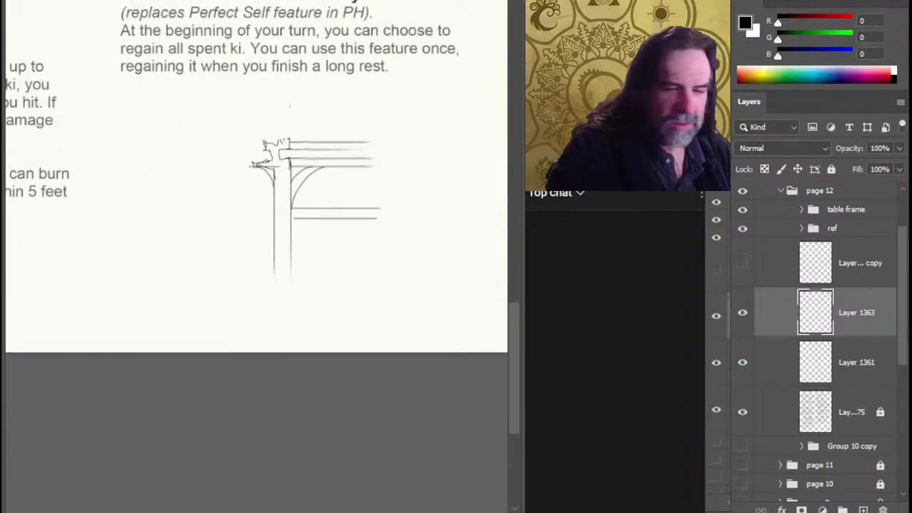
Step: On Layer 1361, smudge the post's lower ends down toward the bottom edge of the page
left_click(784, 383)
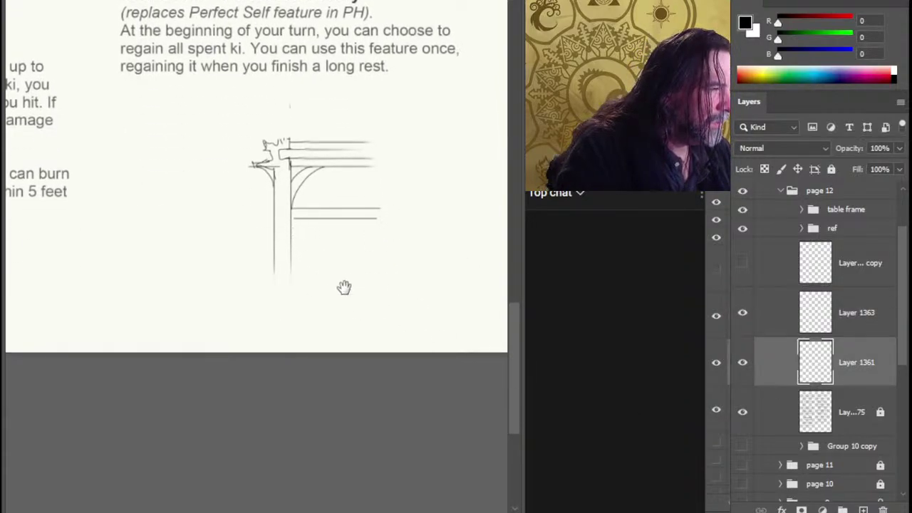
left_click_drag(344, 287, 335, 261)
key("e")
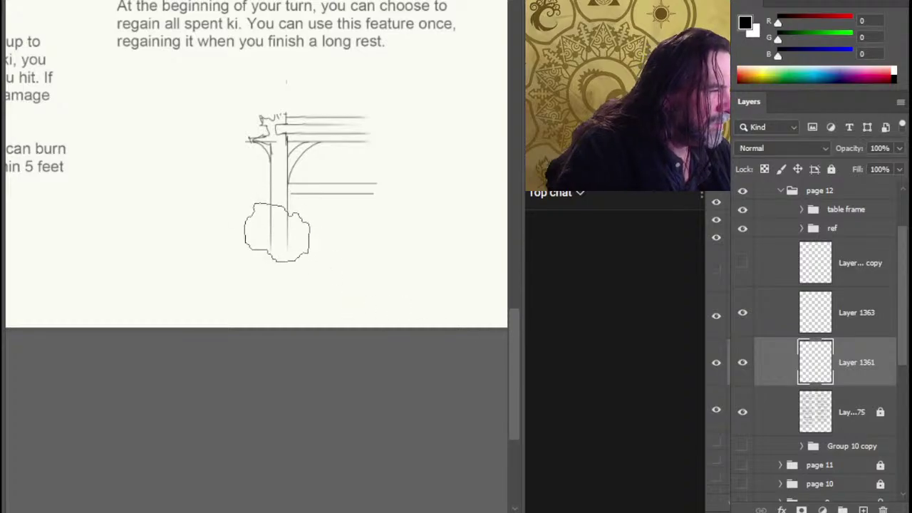
left_click_drag(278, 224, 280, 311)
key("ctrl+minus")
key("ctrl+minus")
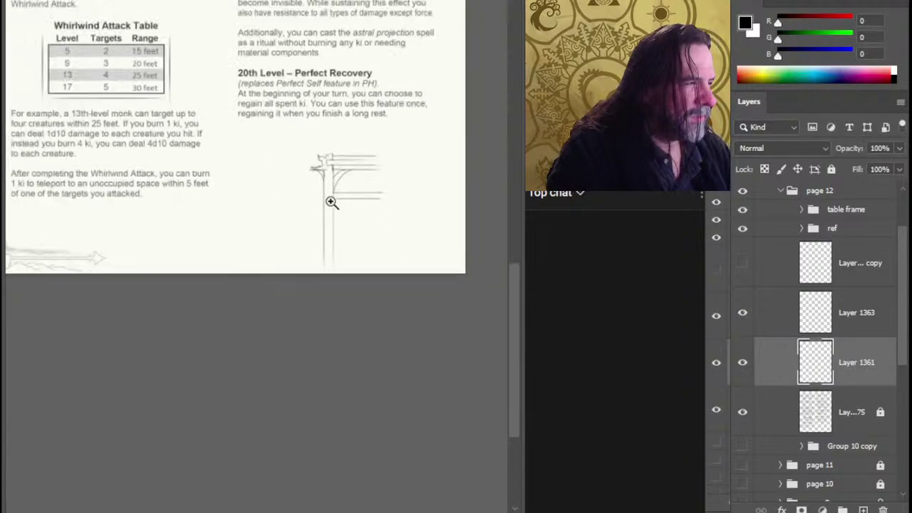
Step: Merge Layer 1363 with the brackets and crossbar down into Layer 1361
right_click(778, 315)
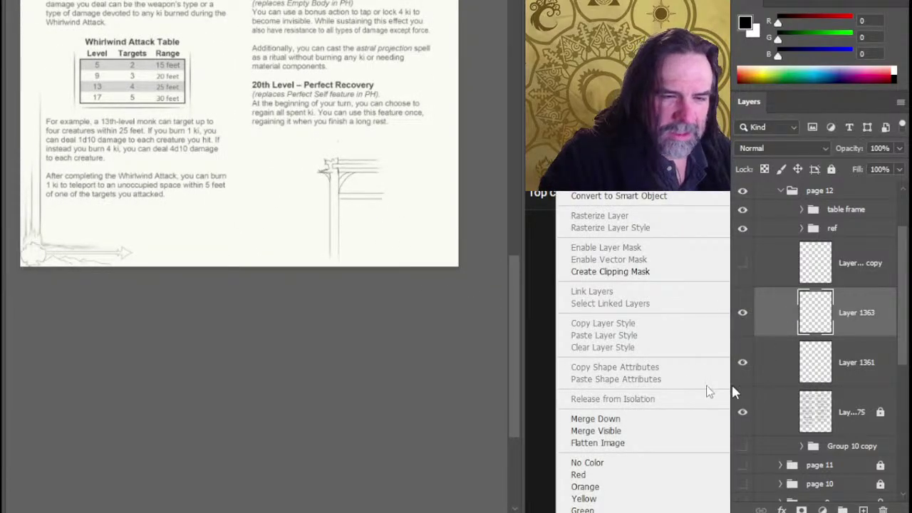
left_click(871, 314)
right_click(768, 411)
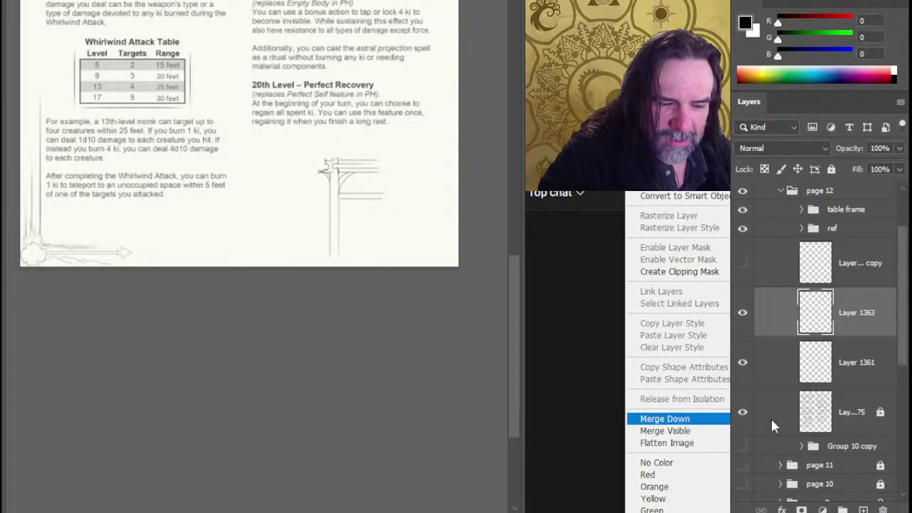
left_click(771, 418)
Step: Delete the hidden flipped copy above Layer 1361
right_click(786, 312)
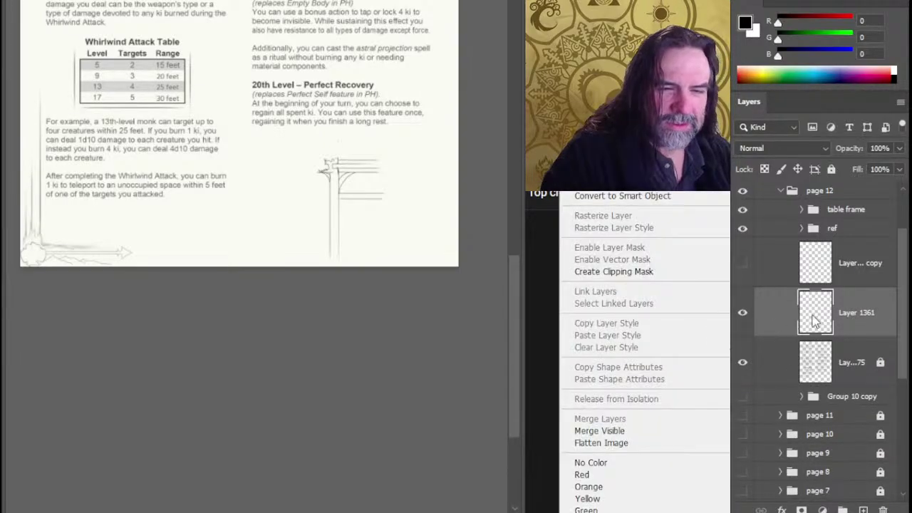
left_click(853, 304)
left_click(871, 263)
key("Delete")
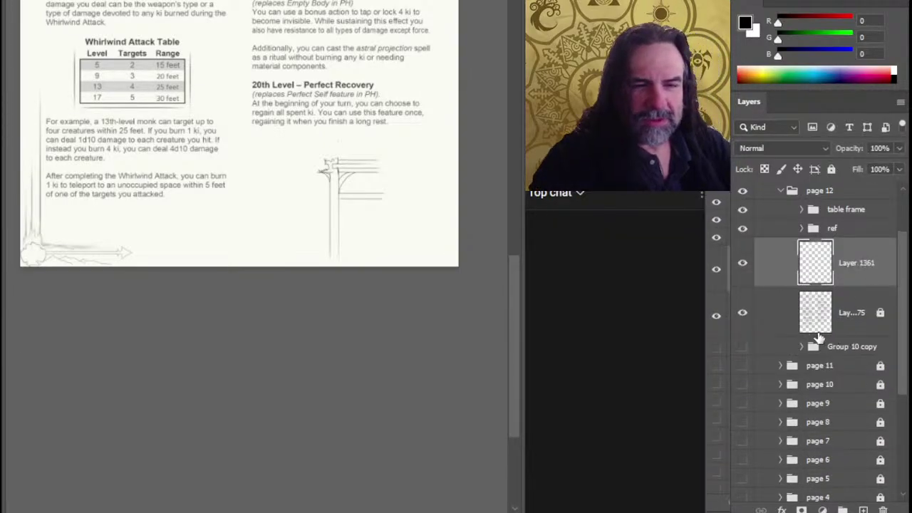
Step: Duplicate Layer 1361, flip the copy horizontally, and shift it right so both halves form a two-post gate
right_click(781, 280)
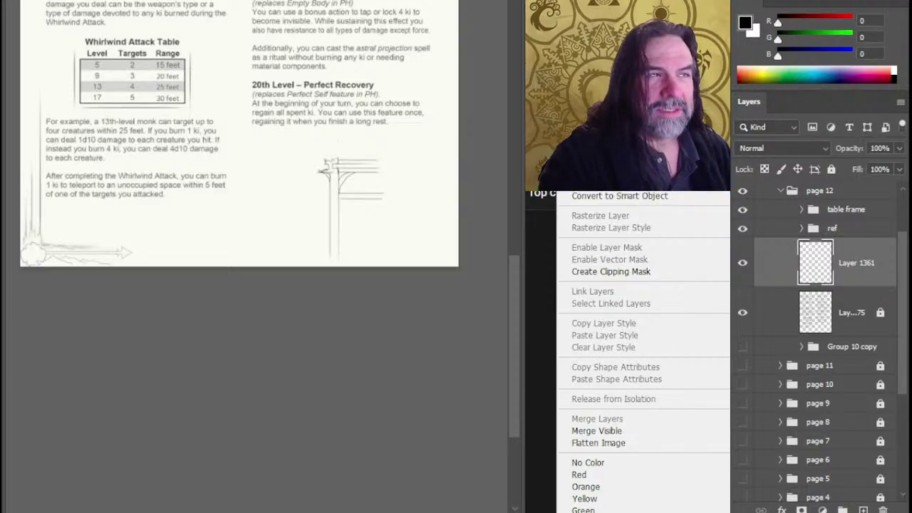
left_click(606, 69)
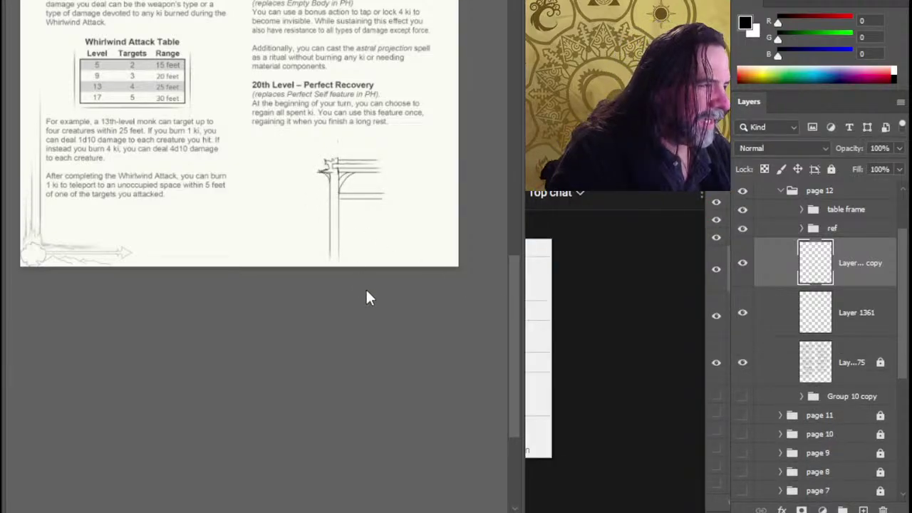
key("ctrl+t")
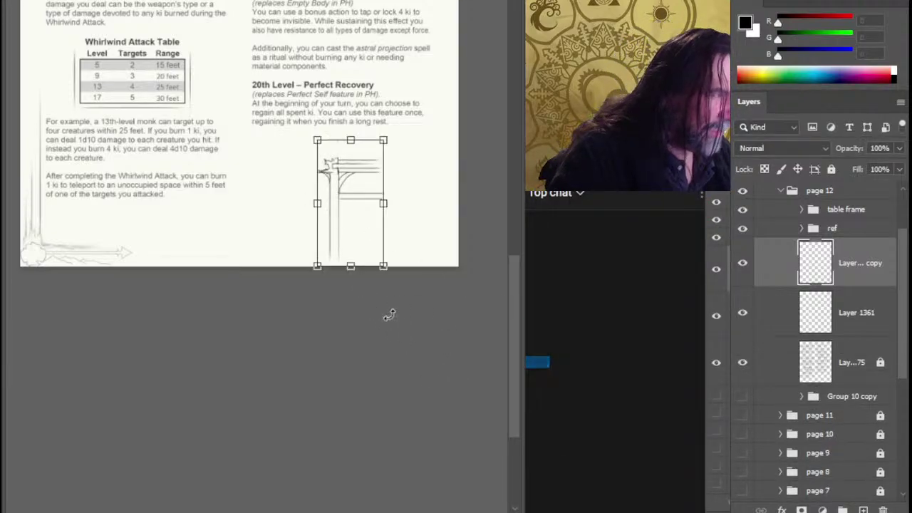
left_click(467, 204)
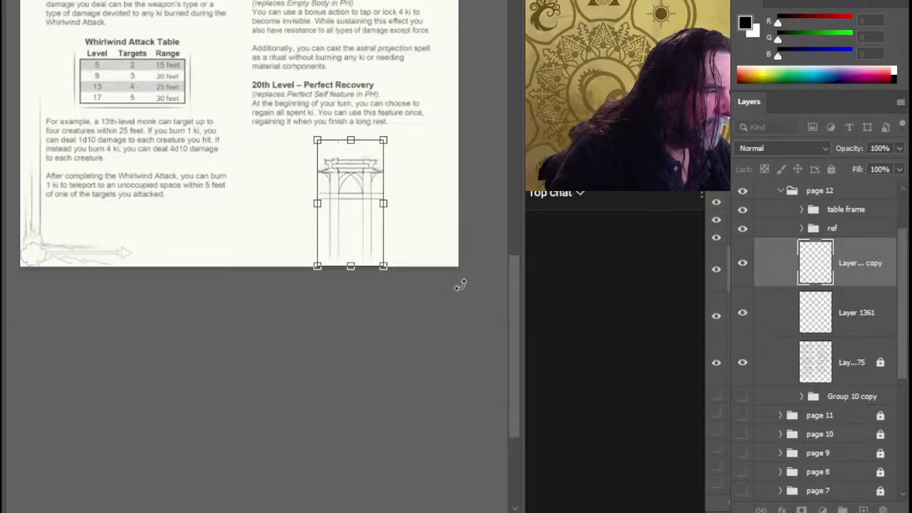
left_click(398, 495)
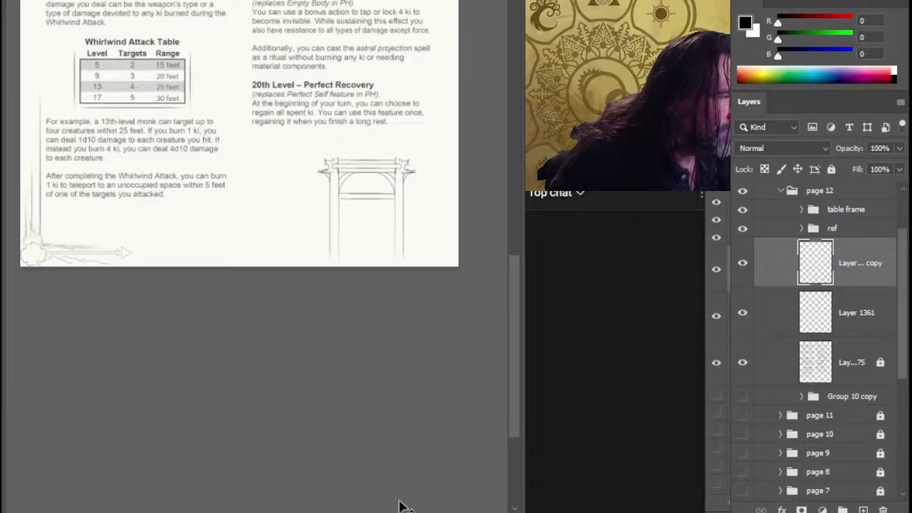
Step: Merge the flipped copy down into Layer 1361, and make the whole gate sketch narrower and smaller
right_click(839, 288)
left_click(662, 418)
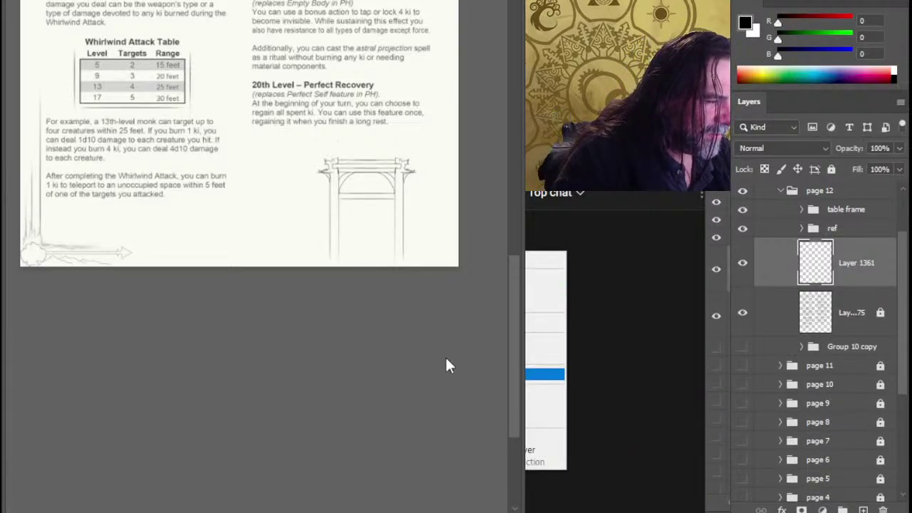
key("ctrl+t")
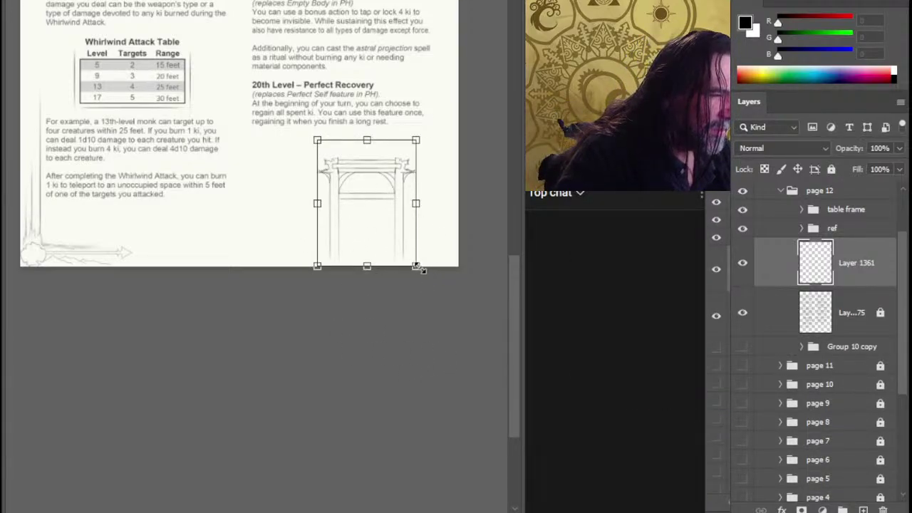
left_click_drag(416, 203, 395, 203)
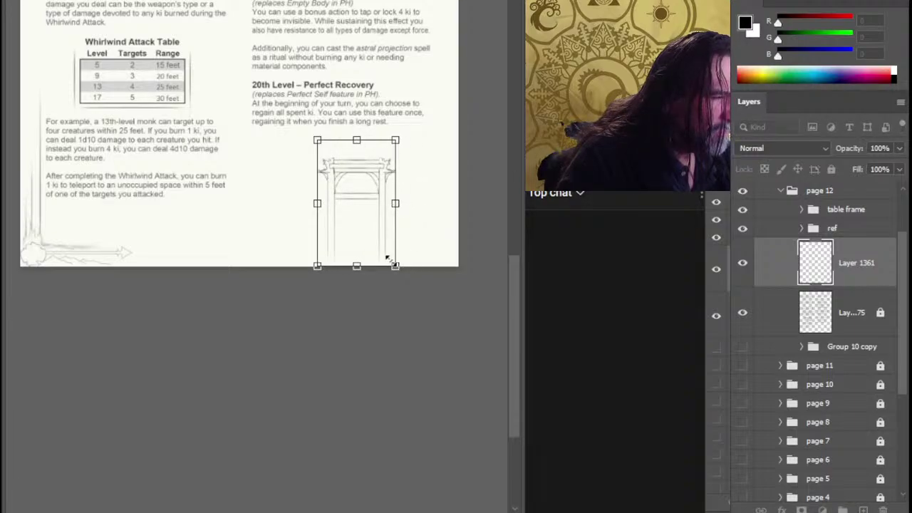
mouse_move(394, 265)
left_mouse_down()
mouse_move(362, 244)
mouse_move(400, 226)
mouse_move(401, 241)
left_mouse_up()
key("Return")
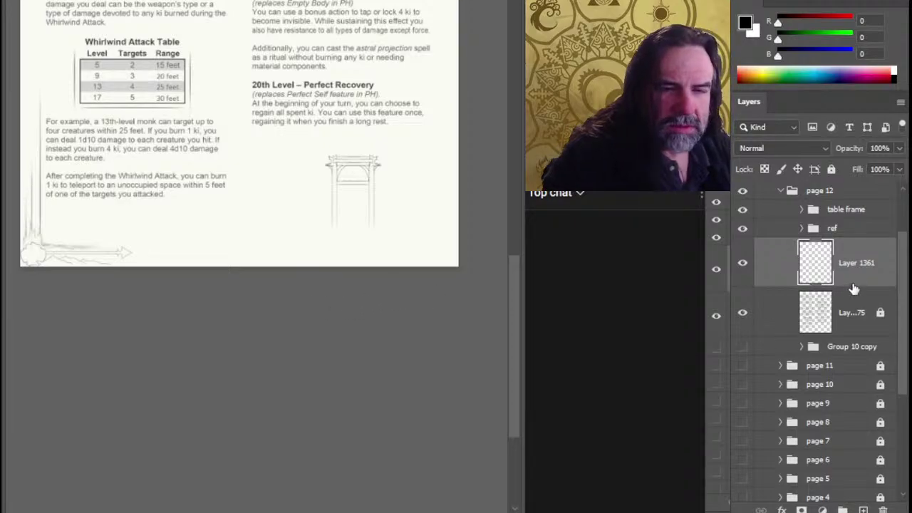
Step: Add a new empty layer above Layer 1361
left_click(863, 511)
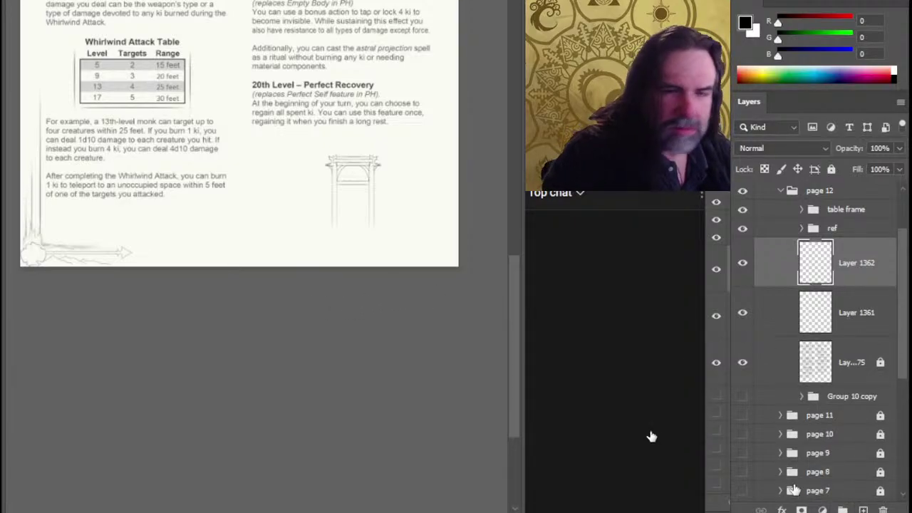
scroll(332, 250, "up", 1)
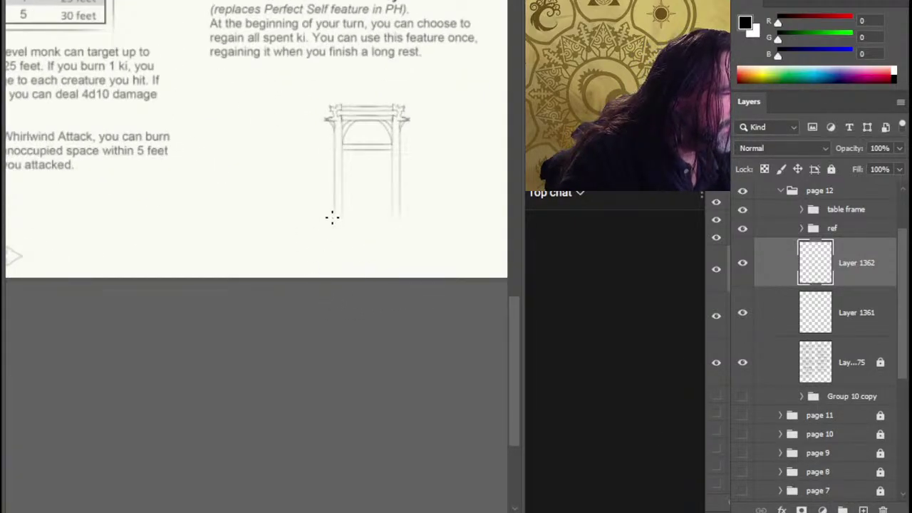
Step: Sketch uneven hill slopes from the base of each gate post down to the page's lower edge on Layer 1362
left_click_drag(332, 217, 203, 277)
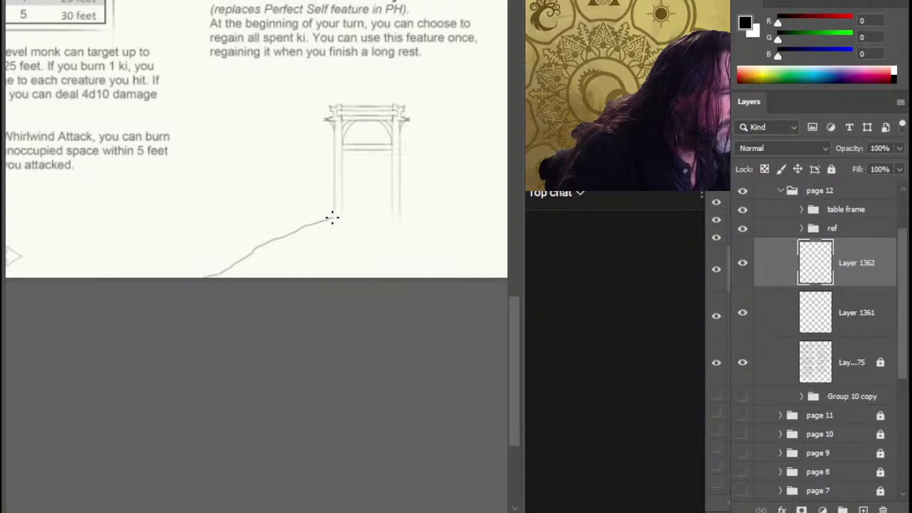
mouse_move(398, 248)
left_mouse_down()
mouse_move(244, 245)
mouse_move(291, 234)
left_mouse_up()
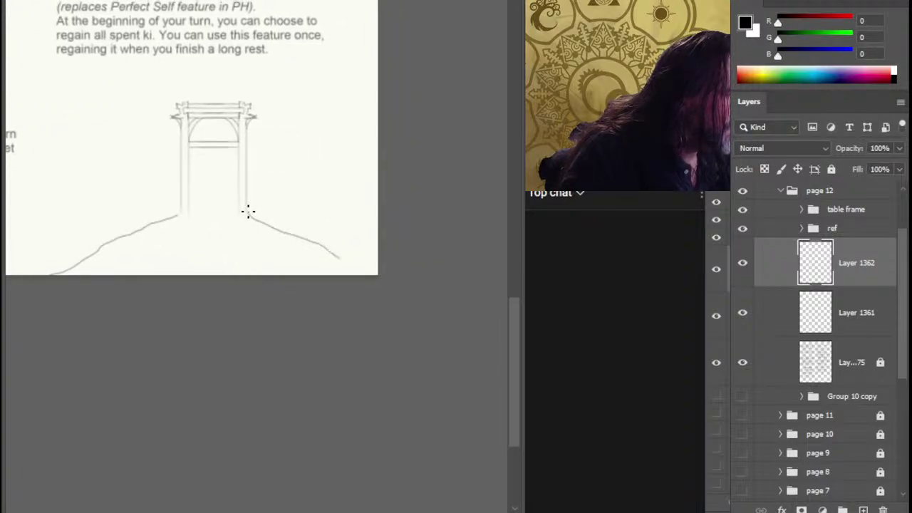
left_click_drag(340, 258, 369, 273)
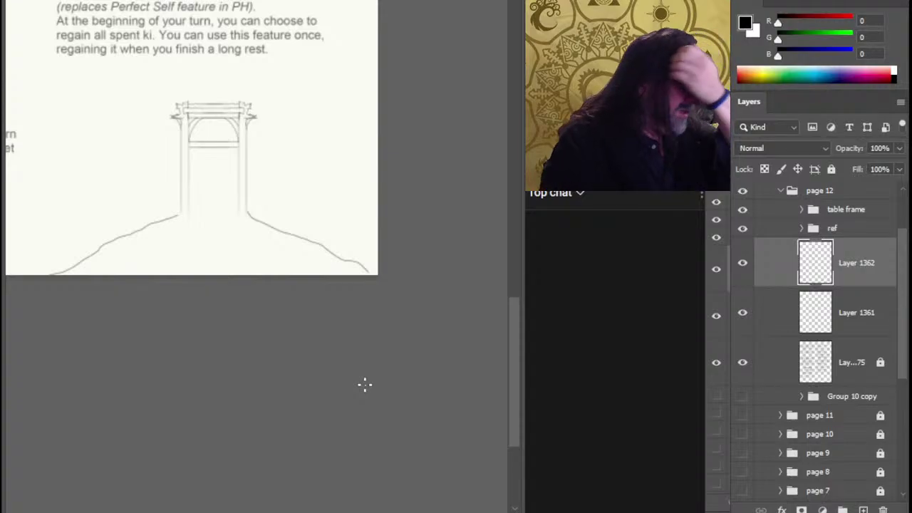
Step: Set the foreground colour to RGB 40, 35, 32 and draw a thick, uneven ground line joining both slopes beneath the posts
mouse_move(232, 179)
left_mouse_down()
mouse_move(291, 164)
mouse_move(313, 170)
left_mouse_up()
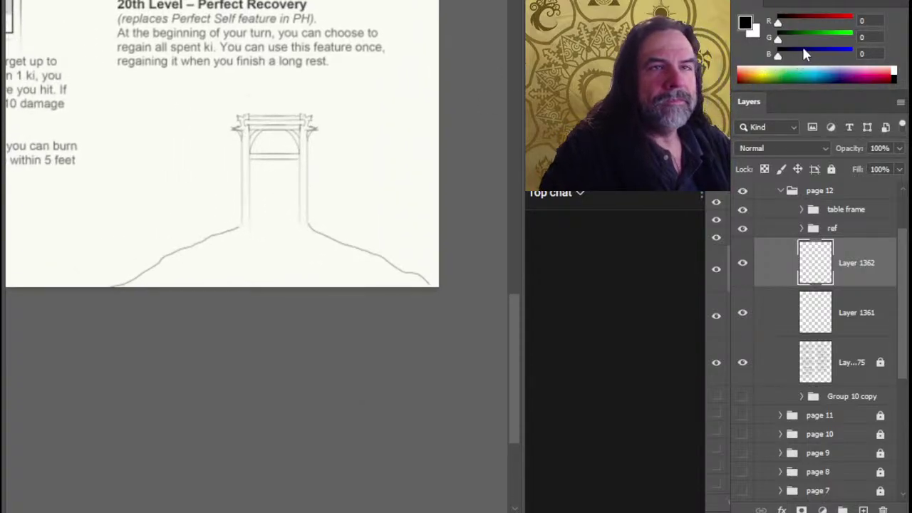
mouse_move(784, 21)
left_mouse_down()
mouse_move(787, 56)
mouse_move(791, 24)
left_mouse_up()
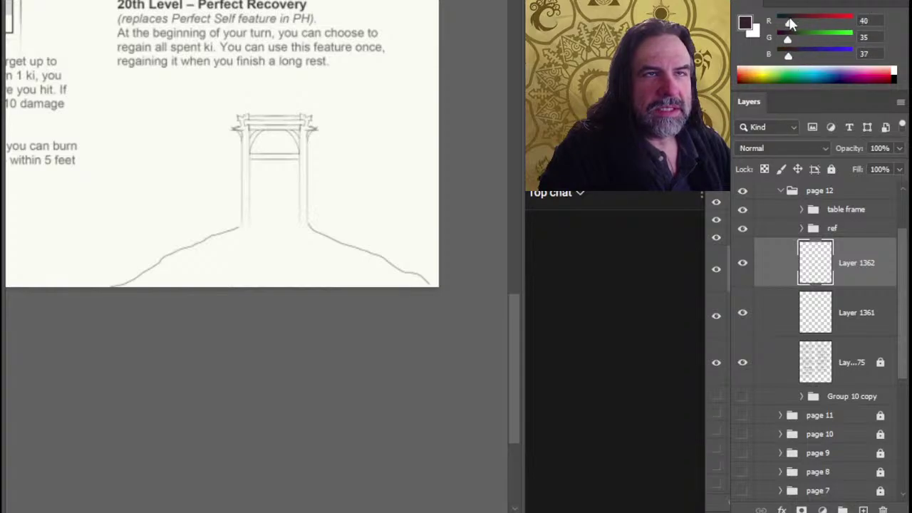
left_click_drag(788, 57, 787, 56)
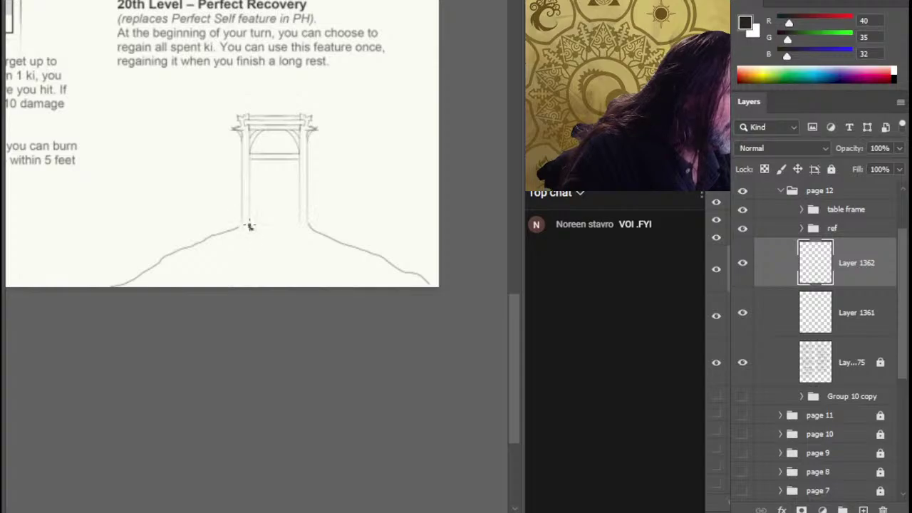
left_click_drag(249, 226, 267, 231)
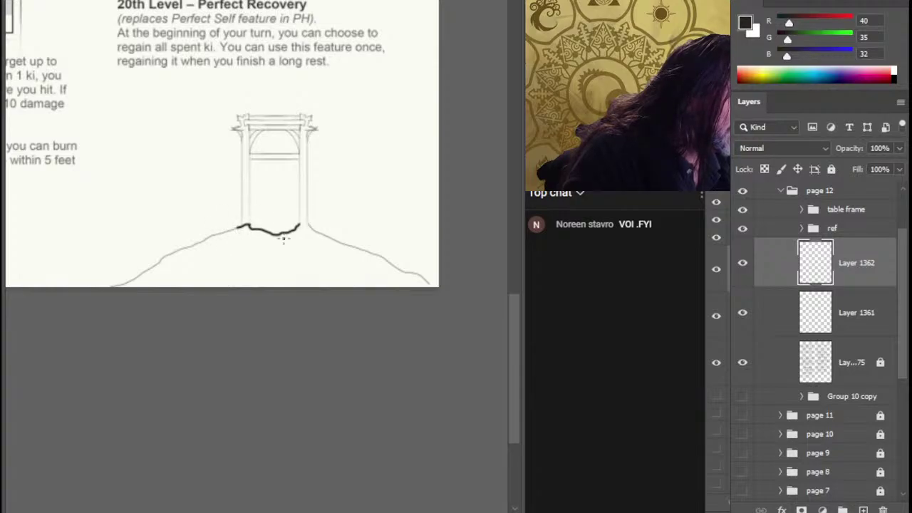
left_click_drag(300, 224, 308, 225)
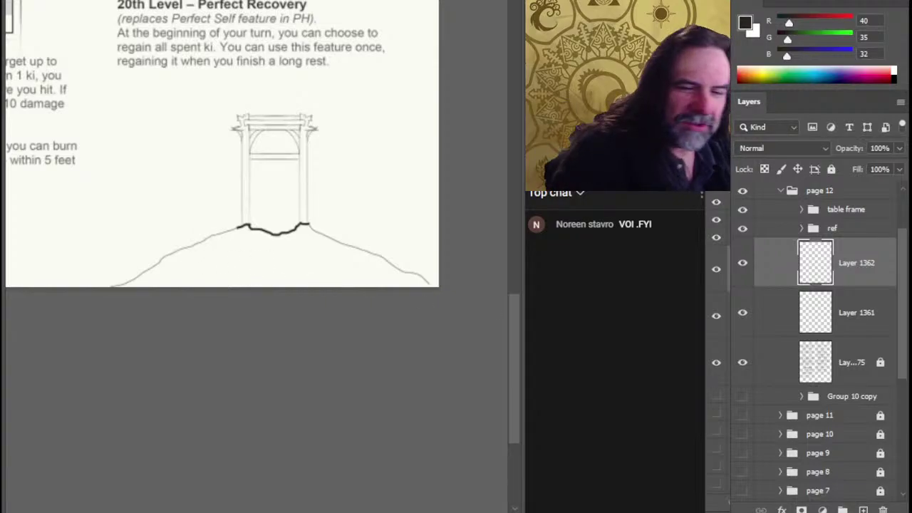
left_click(745, 268)
left_click(747, 267)
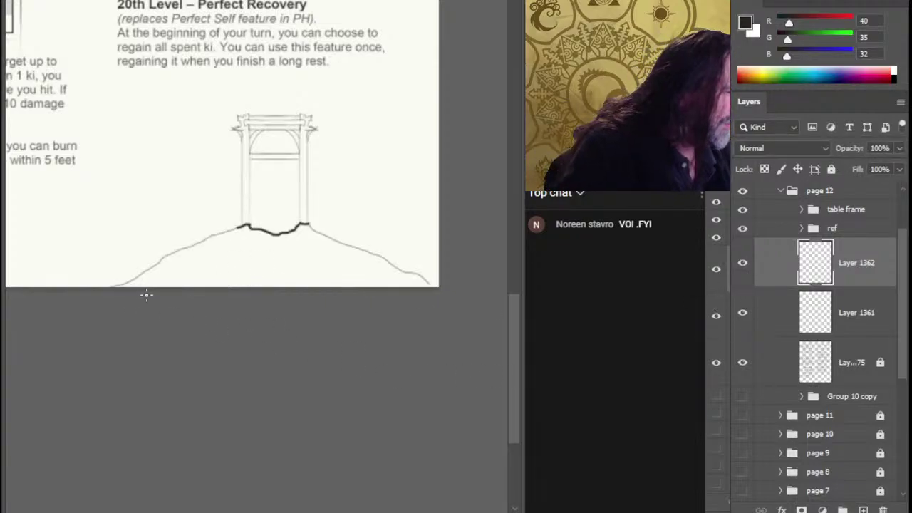
Step: Close the hill outline with a straight line along the page's lower edge and fill the shape with the dark colour
left_click_drag(117, 288, 441, 291)
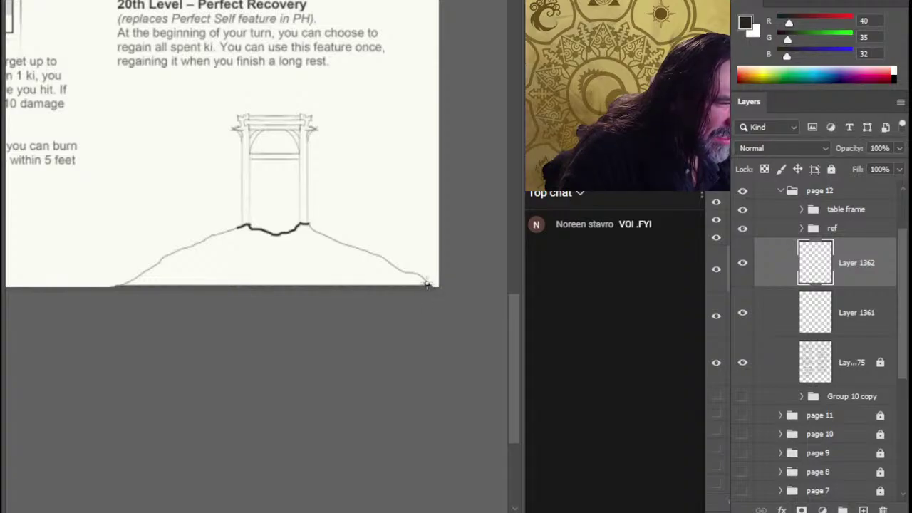
key("g")
left_click(300, 277)
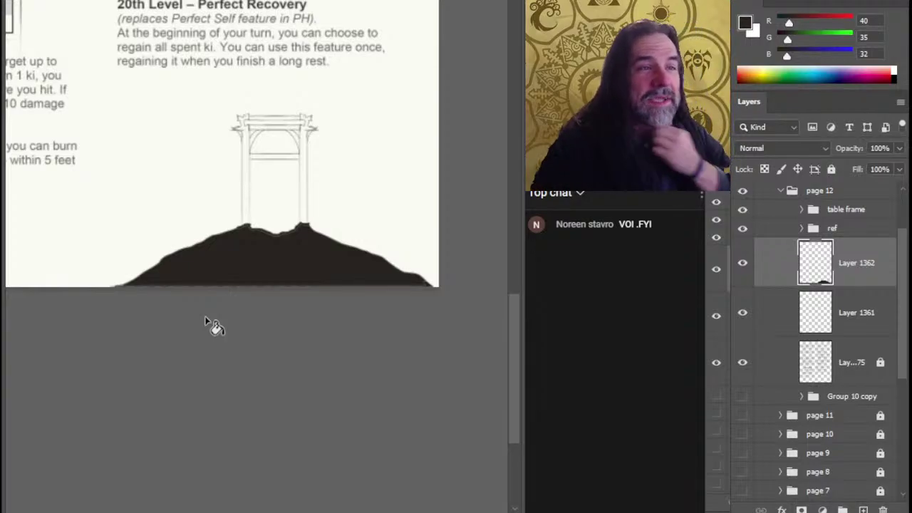
Step: Paint over the thin unfilled gap along the hill's bottom edge, out to the page corner
key("z")
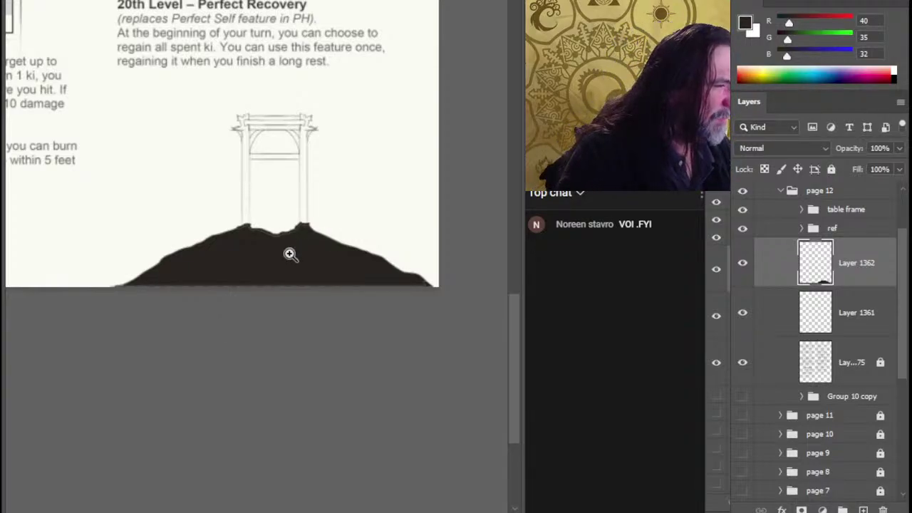
left_click_drag(249, 245, 268, 252)
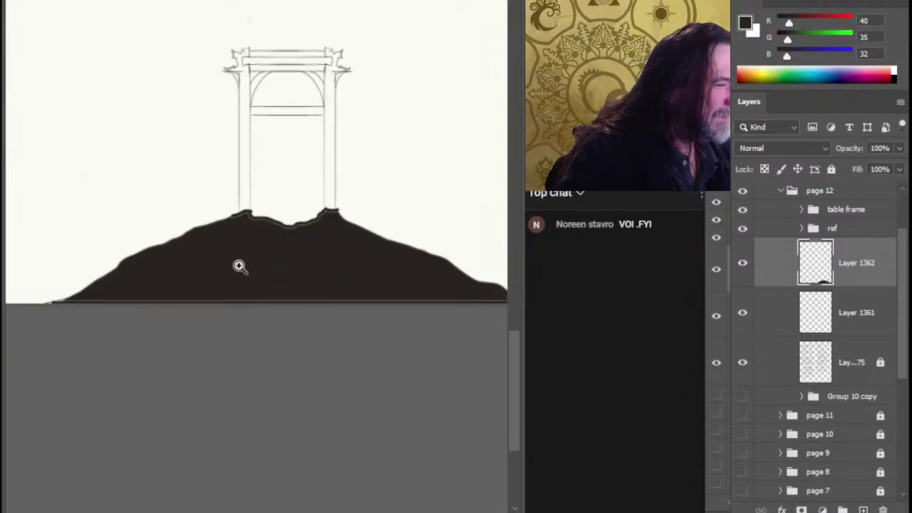
key("b")
key("e")
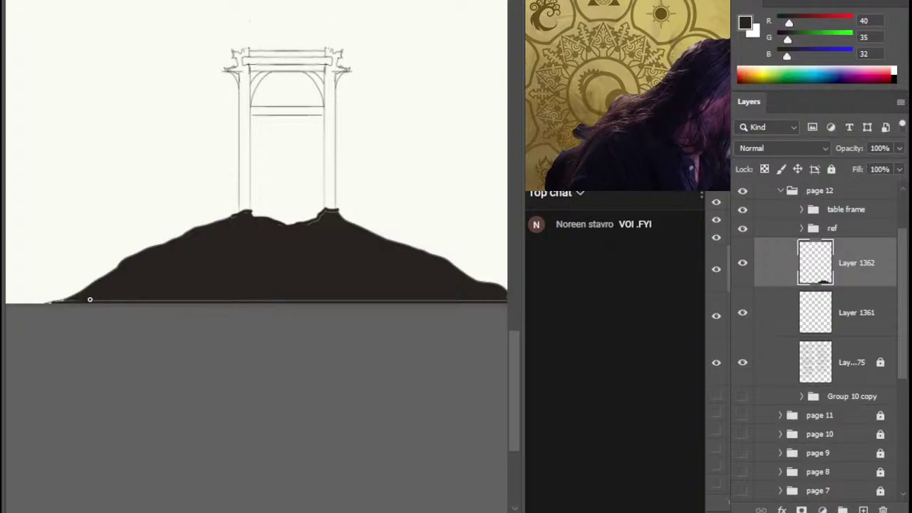
left_click_drag(61, 302, 505, 301)
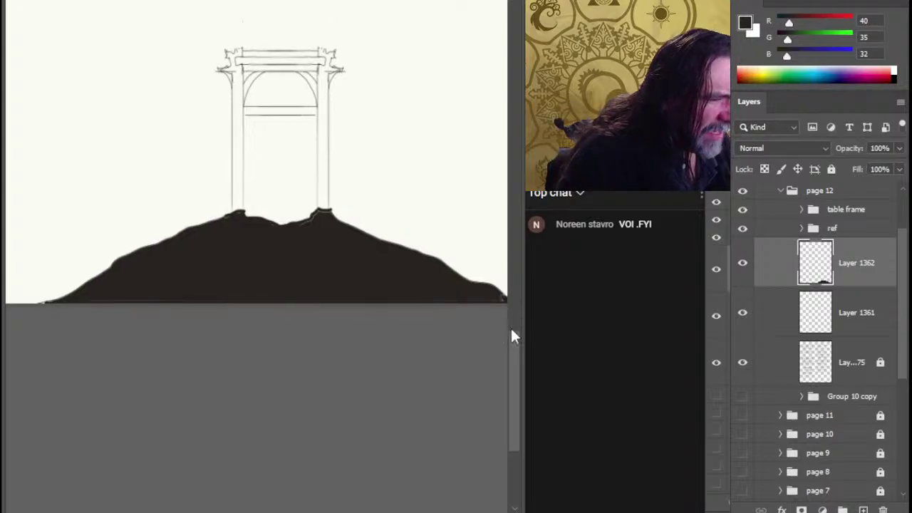
left_click_drag(438, 360, 374, 369)
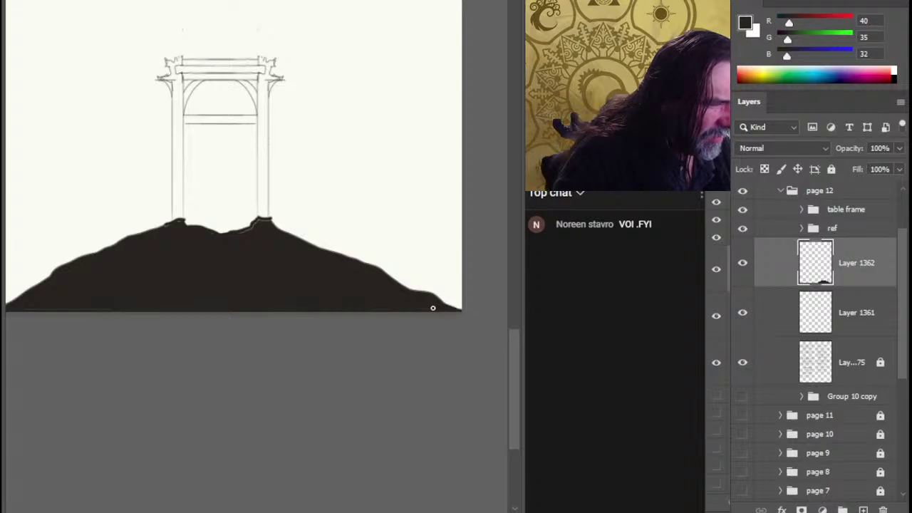
left_click_drag(252, 316, 462, 297)
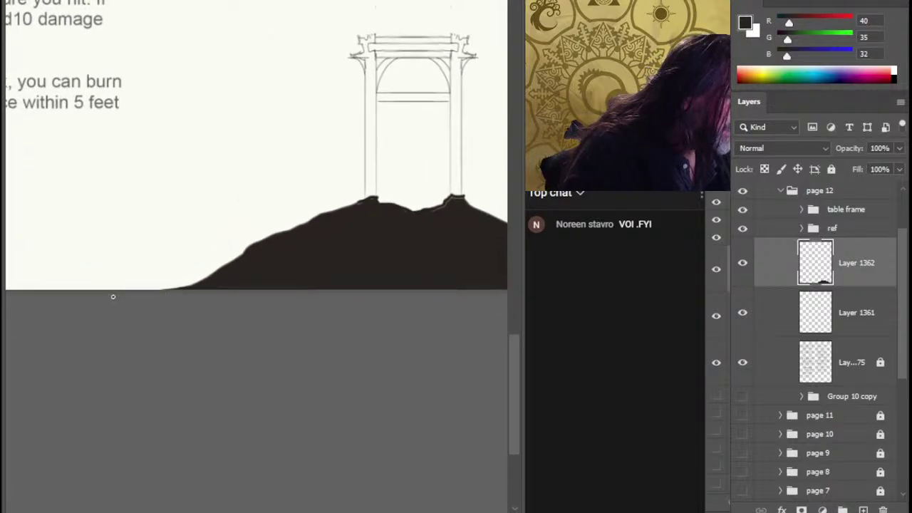
Step: Level the hilltop into a flat dark platform between and just beyond the post bases, and undo the stray post stroke
left_click_drag(345, 282, 212, 353)
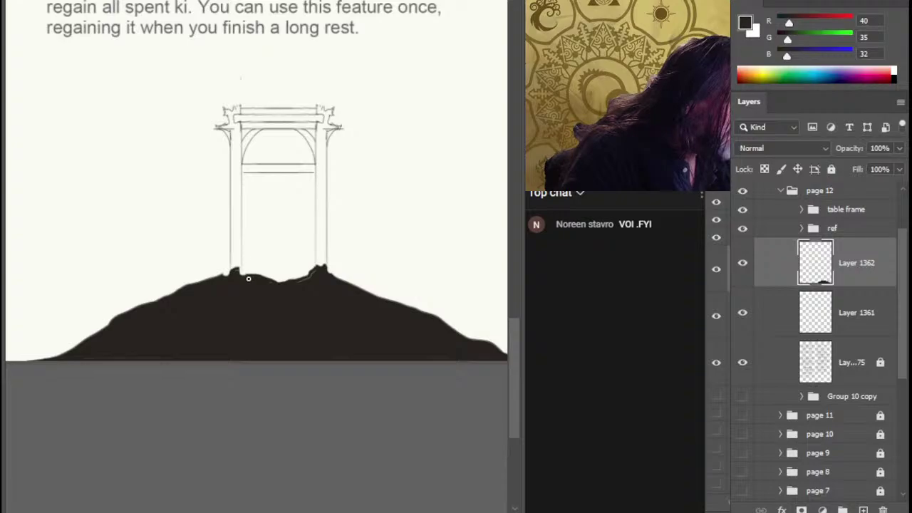
left_click_drag(260, 276, 308, 276)
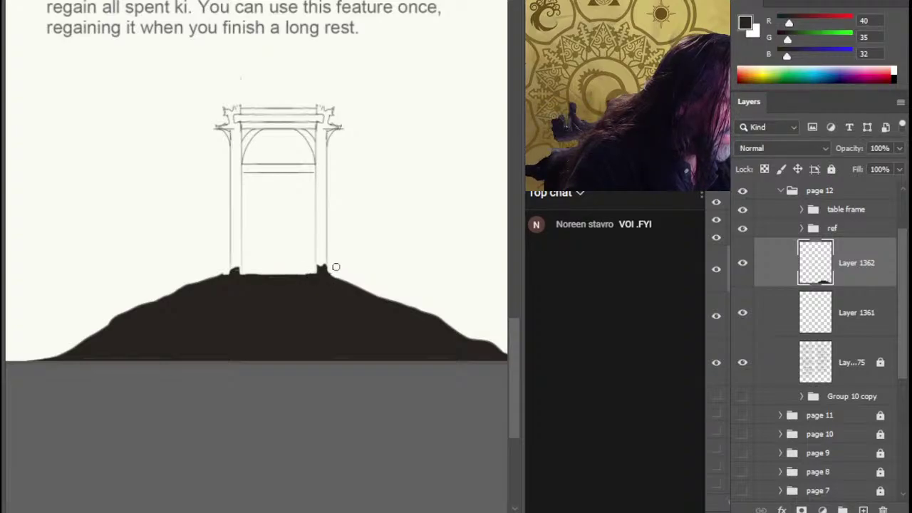
left_click_drag(320, 274, 218, 274)
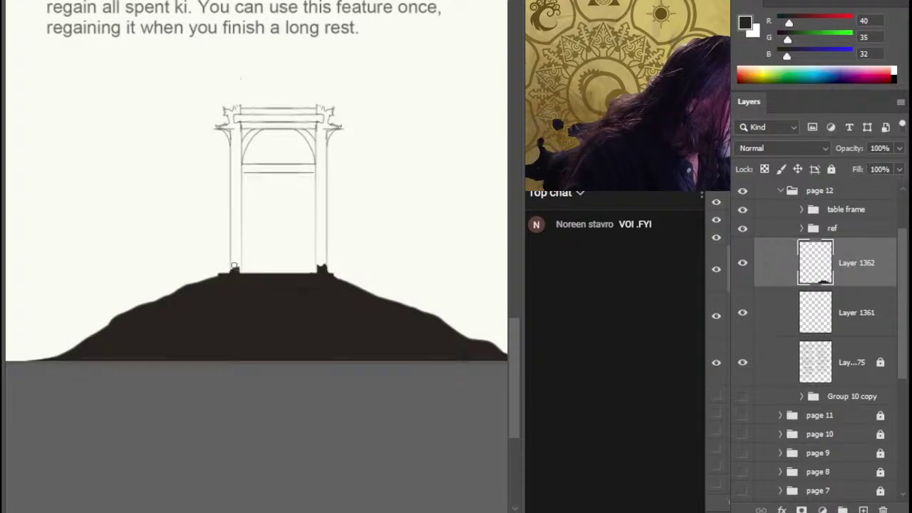
left_click_drag(235, 264, 235, 248)
key("ctrl+z")
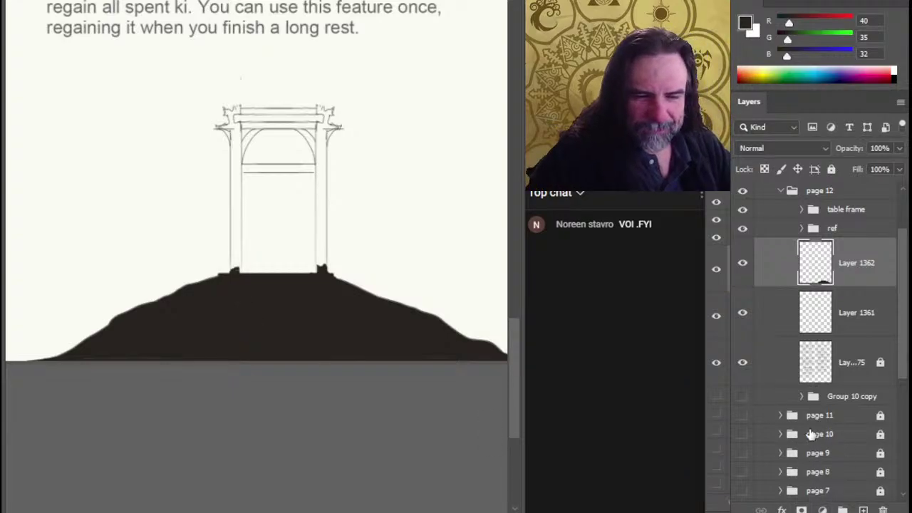
Step: Add a new layer above Layer 1362 and paint both gate posts as thick dark vertical strokes over the sketch
left_click(863, 511)
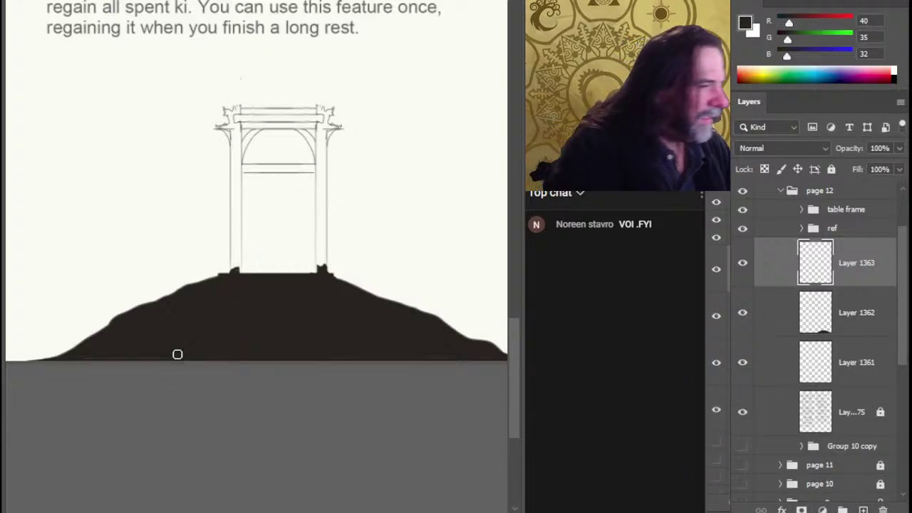
left_click_drag(238, 229, 238, 273)
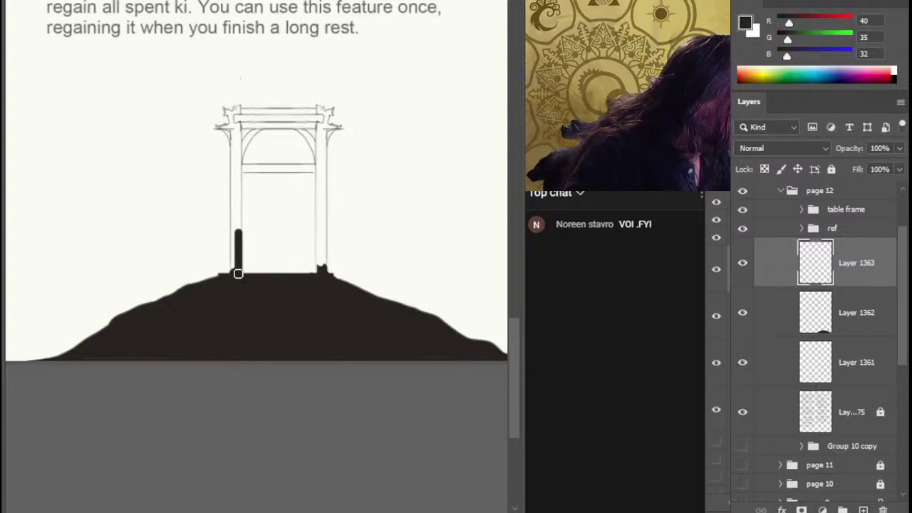
key("ctrl+z")
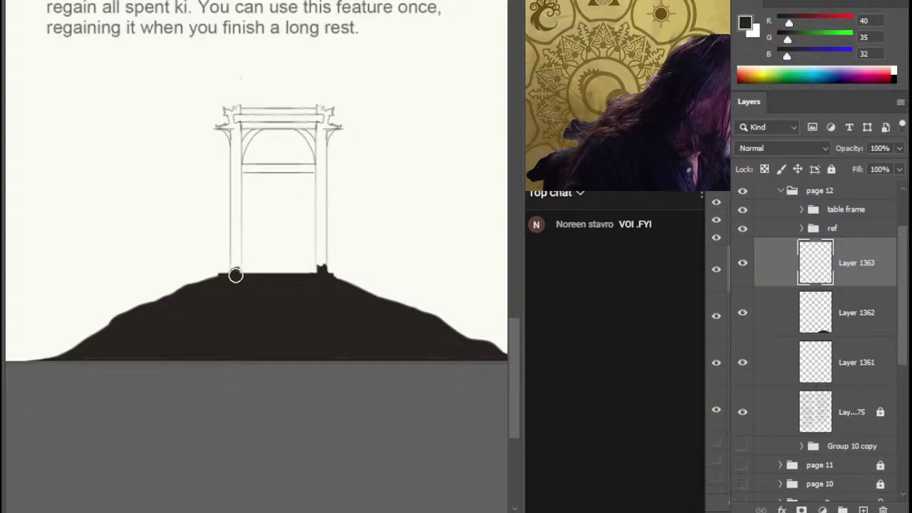
left_click_drag(236, 275, 238, 120)
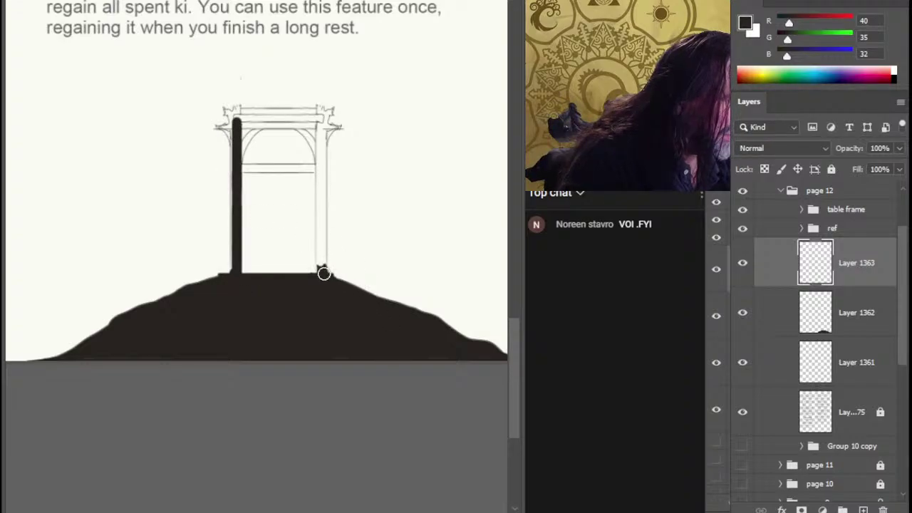
left_click_drag(324, 275, 323, 134)
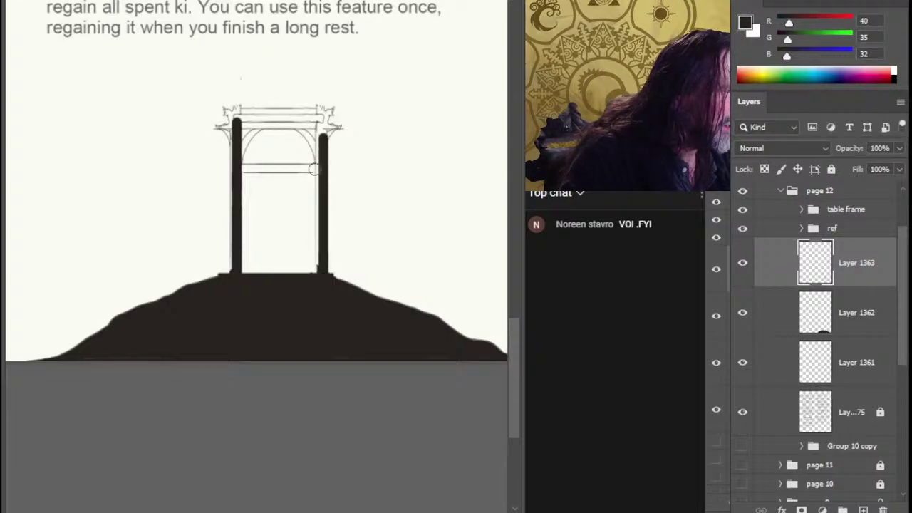
Step: Reduce the brush size and widen both posts to the sketch lines, along the left post's outer edge and right post's inner edge
scroll(251, 152, "up", 2)
left_click_drag(288, 198, 307, 246)
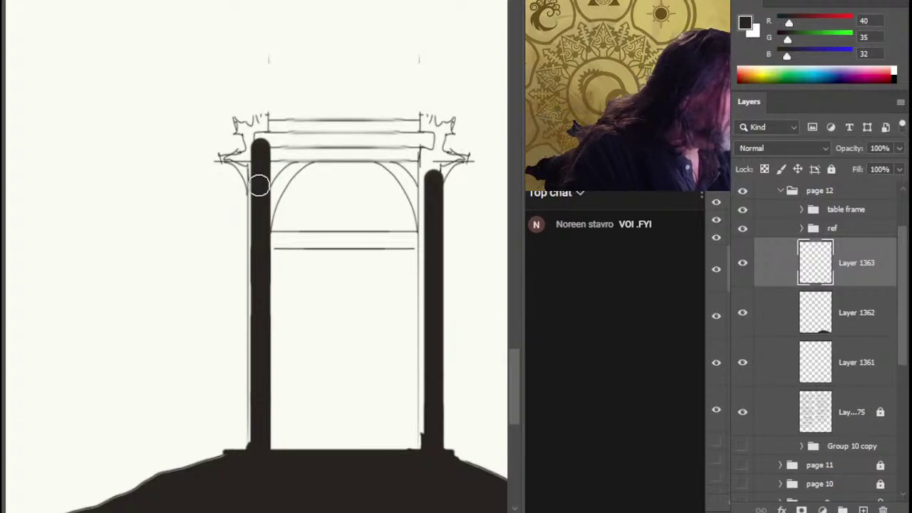
key("bracketleft")
key("bracketleft")
key("bracketleft")
left_click_drag(253, 150, 252, 182)
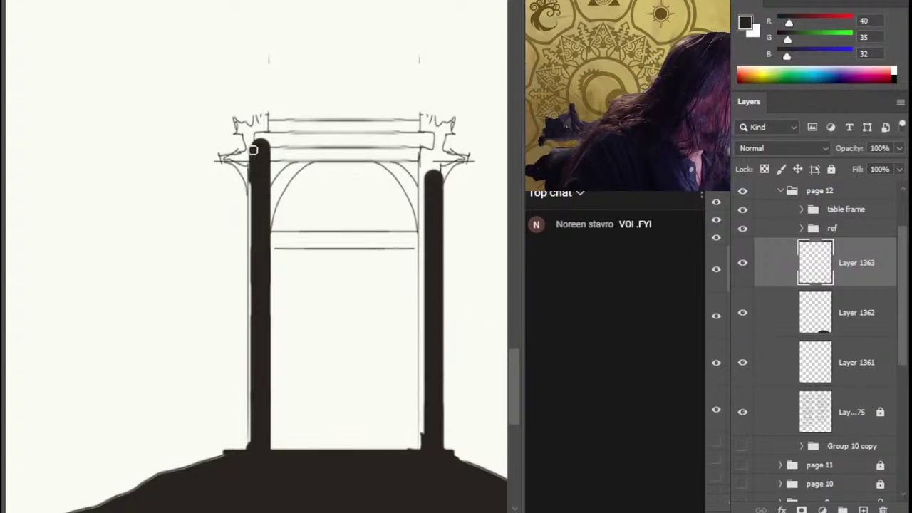
left_click_drag(253, 150, 251, 445)
mouse_move(396, 460)
left_mouse_down()
mouse_move(274, 449)
mouse_move(301, 417)
mouse_move(302, 354)
left_mouse_up()
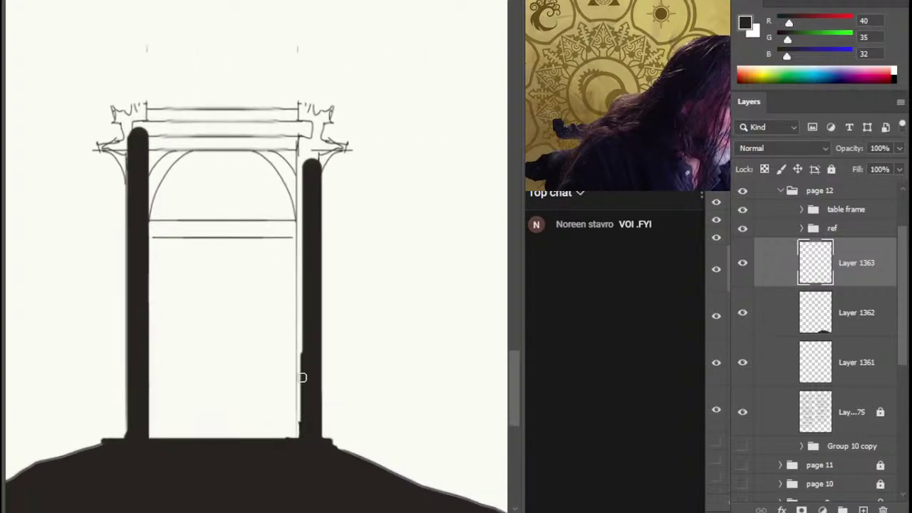
left_click_drag(301, 448, 302, 144)
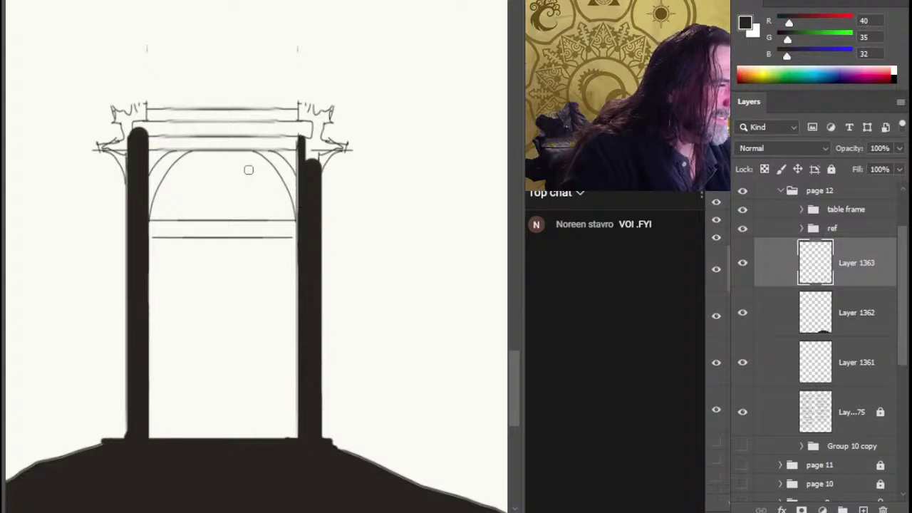
Step: Paint a horizontal beam across the posts and the left curved brace beneath it, thickening the left post's inner edge
left_click_drag(317, 148, 112, 148)
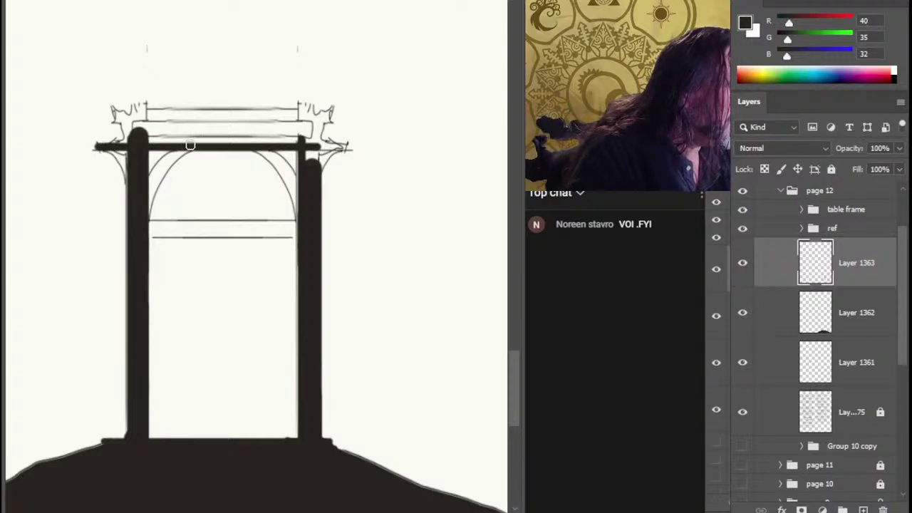
left_click_drag(194, 149, 173, 160)
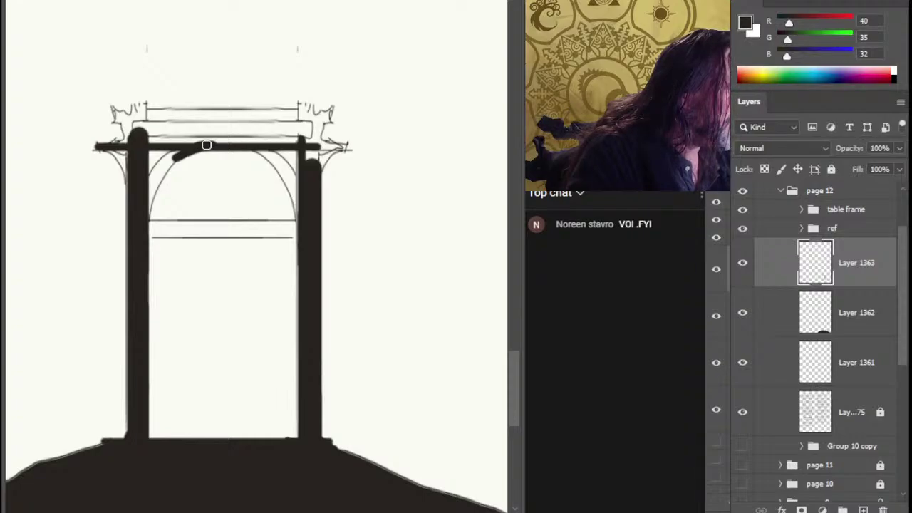
left_click_drag(173, 160, 149, 204)
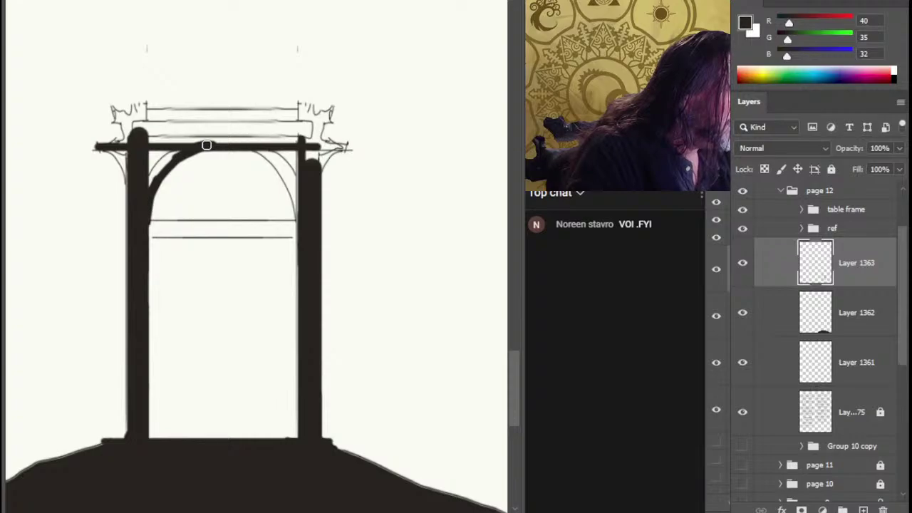
left_click_drag(158, 174, 151, 184)
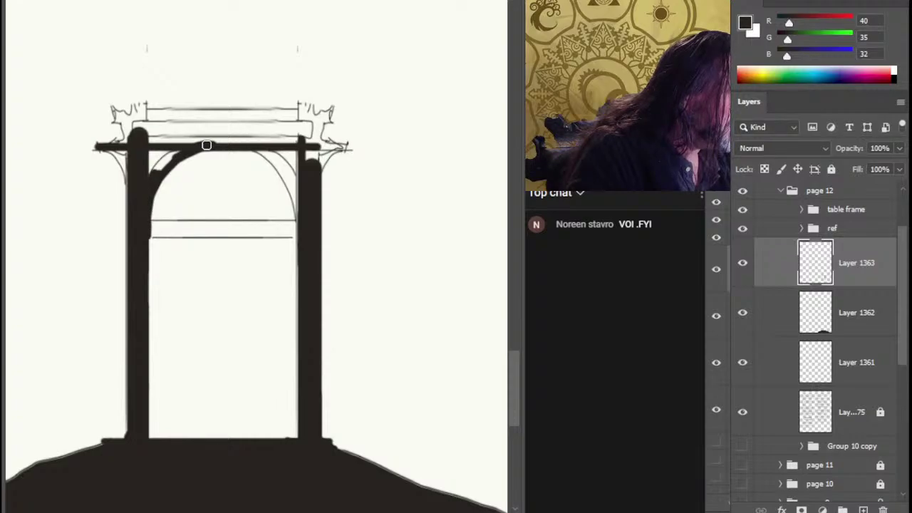
mouse_move(148, 216)
left_mouse_down()
mouse_move(148, 437)
mouse_move(146, 462)
left_mouse_up()
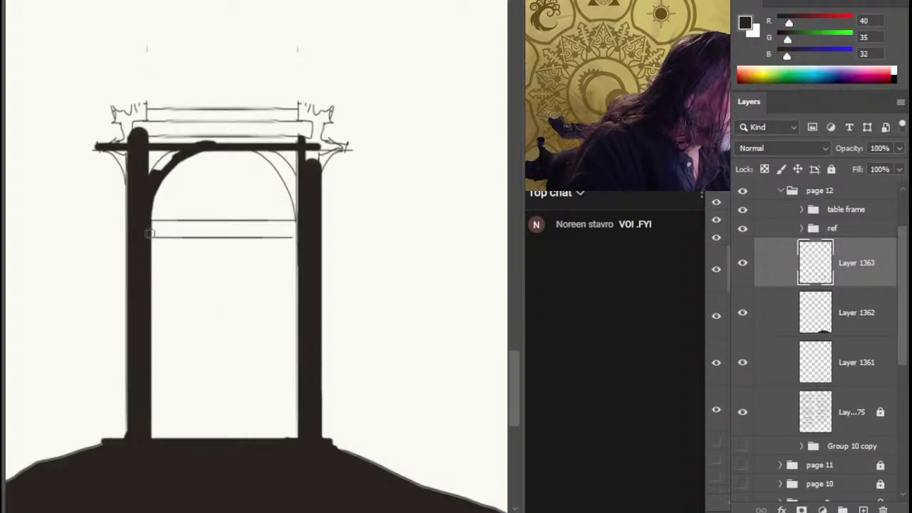
Step: Fill the lower crossbar between the posts and paint the curved braces on both sides of the left post's top
mouse_move(145, 232)
left_mouse_down()
mouse_move(306, 236)
mouse_move(159, 236)
mouse_move(143, 224)
mouse_move(303, 224)
mouse_move(148, 223)
left_mouse_up()
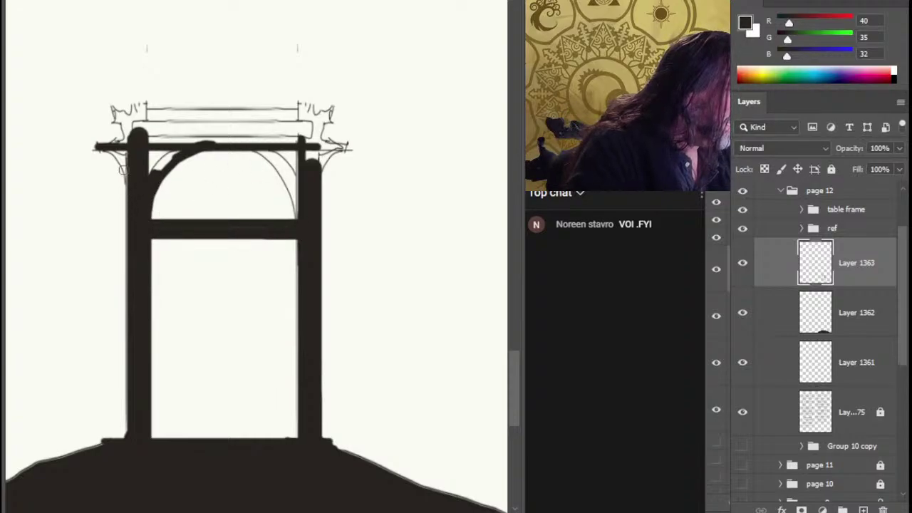
left_click_drag(181, 149, 141, 189)
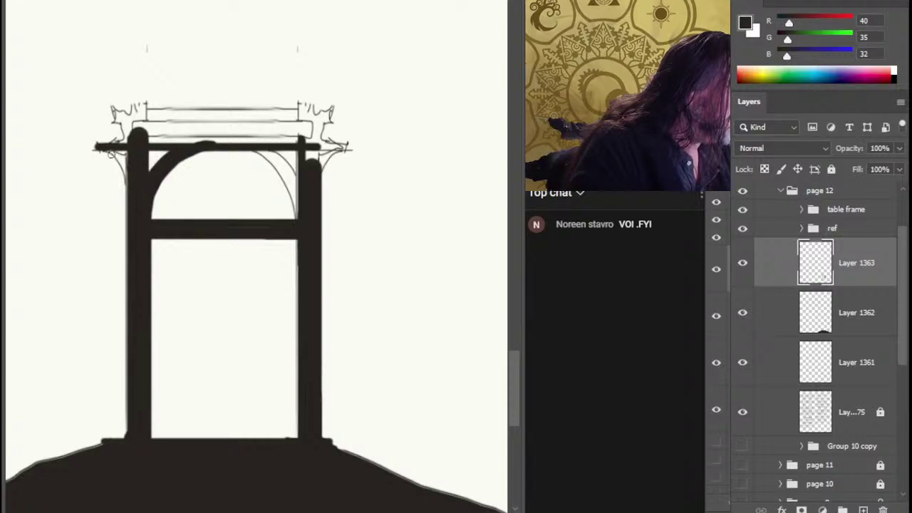
left_click_drag(126, 158, 111, 154)
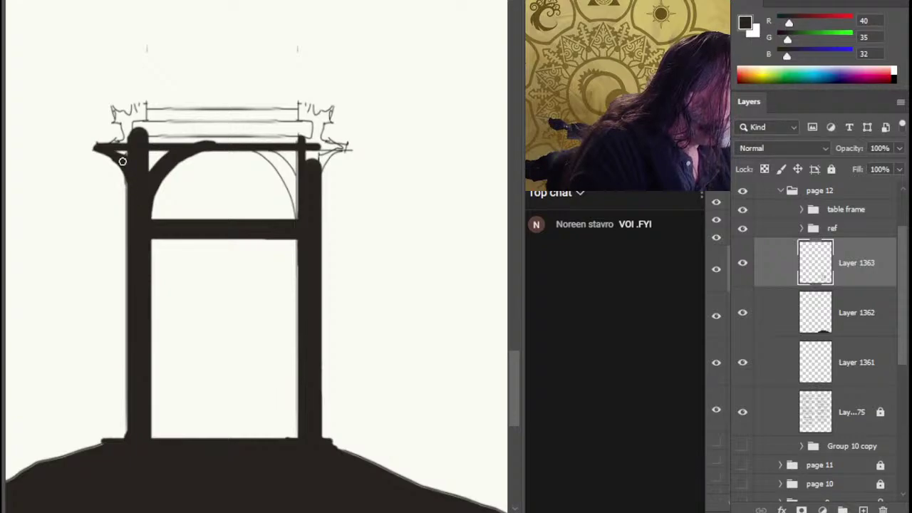
left_click_drag(109, 151, 95, 149)
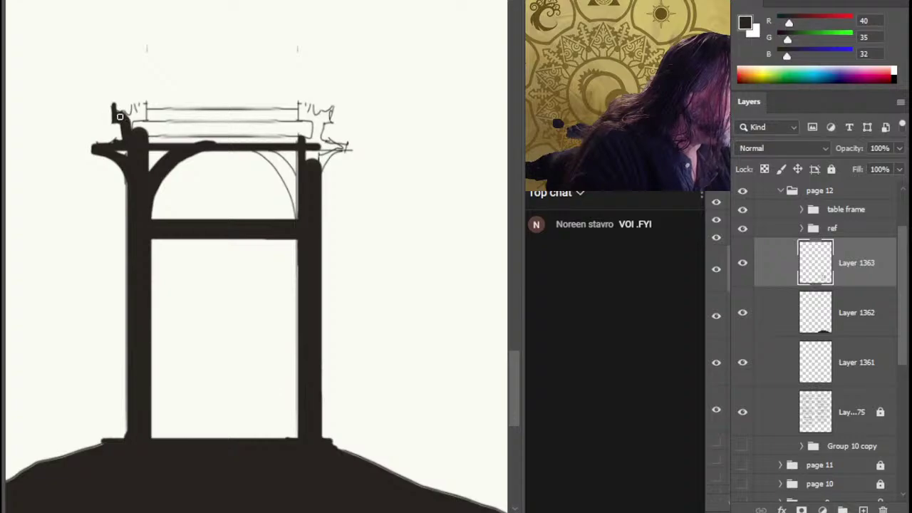
Step: Paint the jagged carved ornament above the left post, following the sketch
left_click_drag(120, 116, 130, 114)
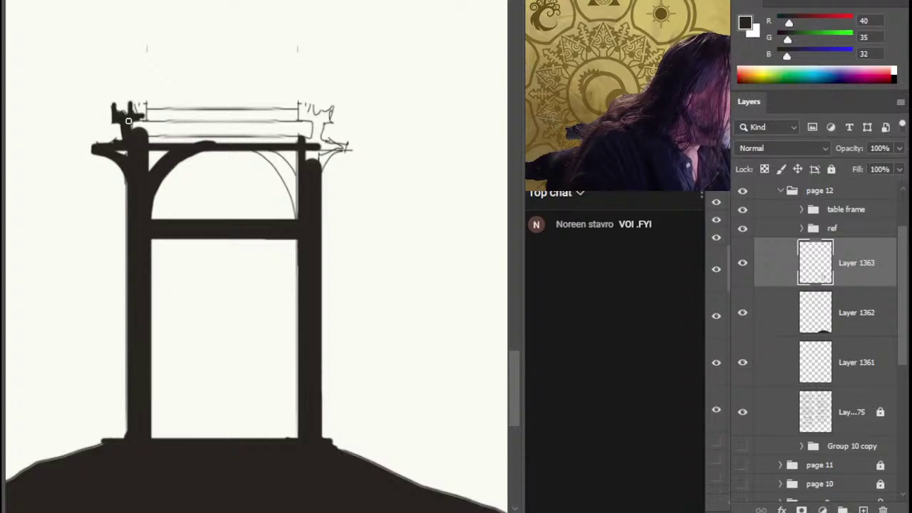
left_click_drag(146, 116, 146, 108)
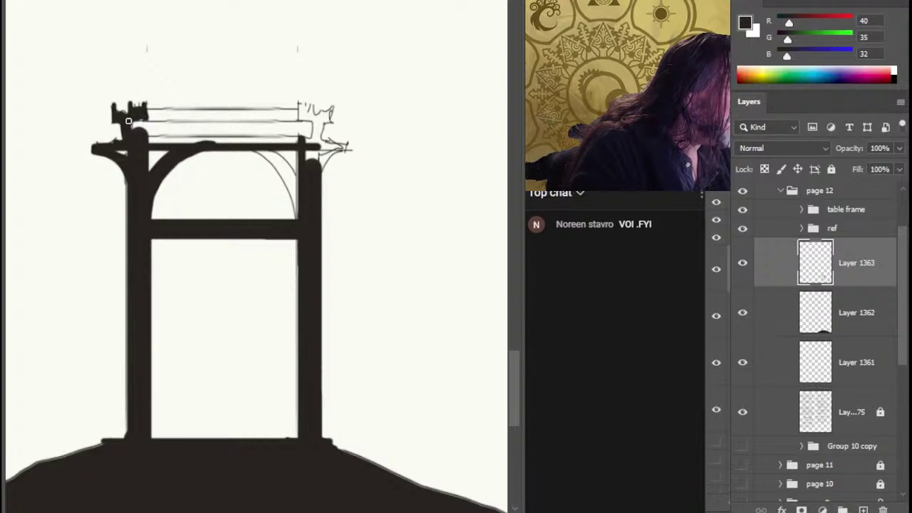
left_click_drag(128, 121, 135, 120)
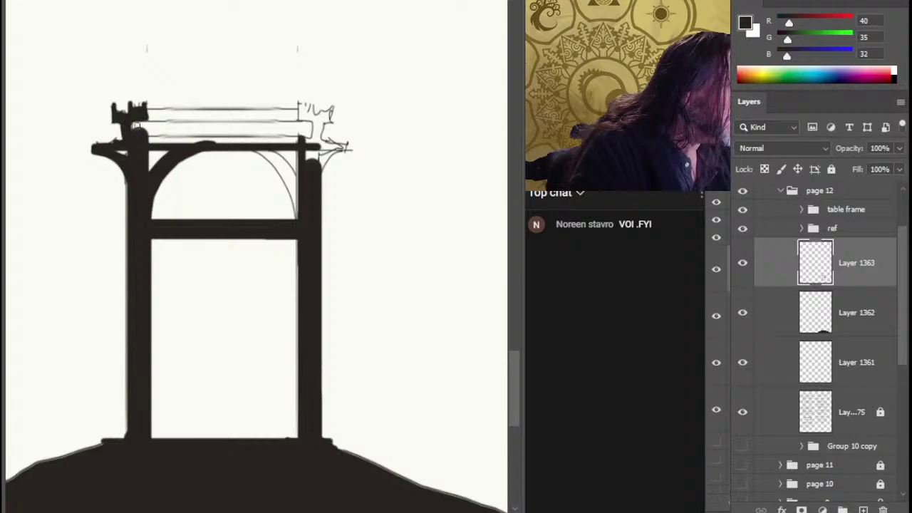
Step: Paint the gate's uppermost beam by stroking both sketch lines, filling between them and joining it to the left post
left_click_drag(143, 111, 310, 110)
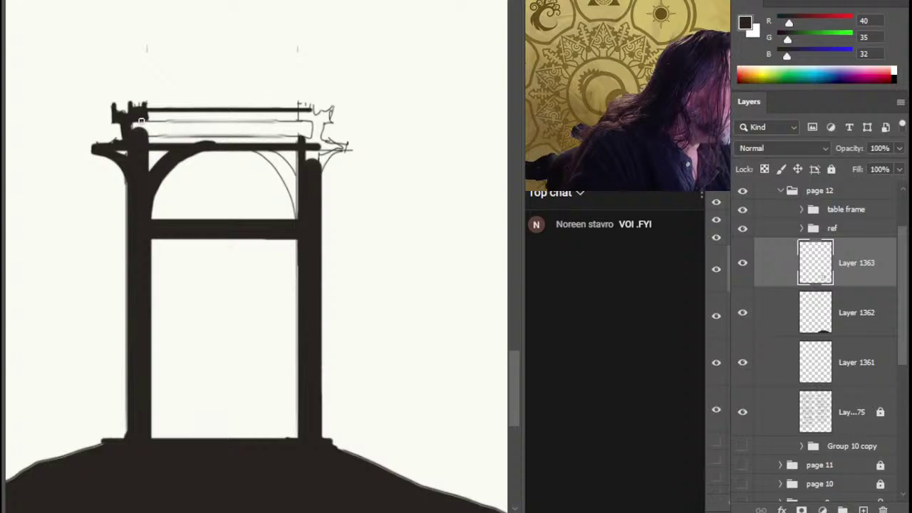
left_click_drag(141, 121, 321, 120)
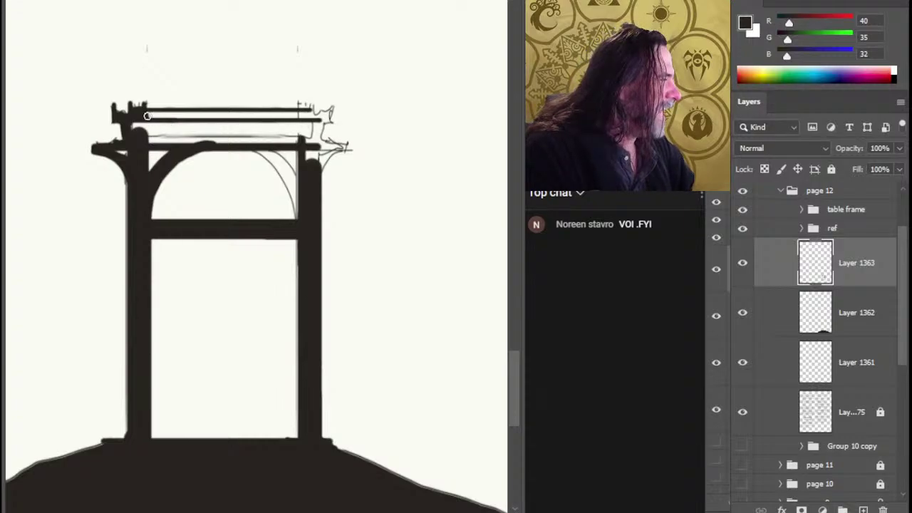
left_click_drag(149, 115, 198, 114)
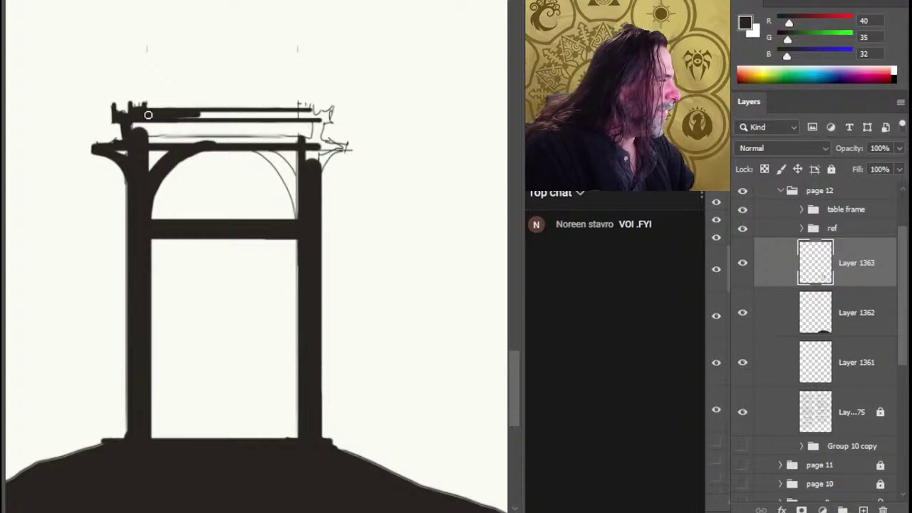
left_click_drag(134, 117, 279, 110)
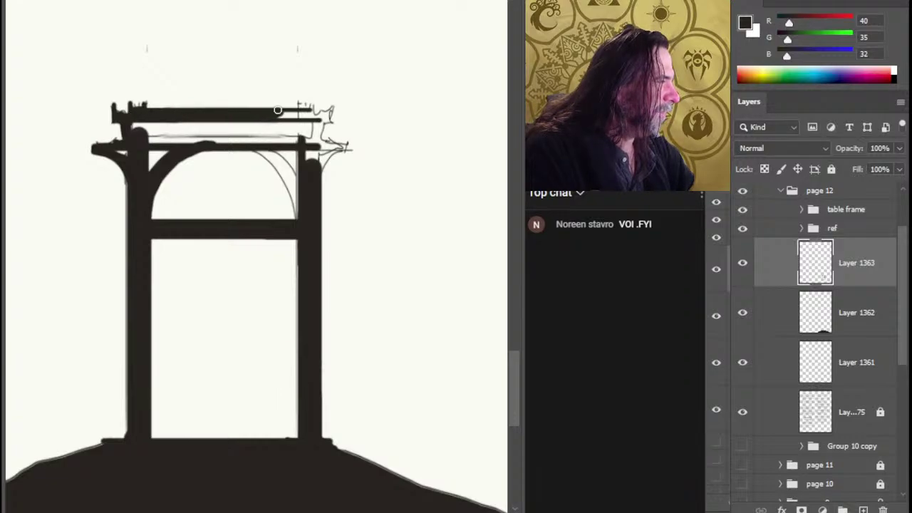
left_click_drag(142, 118, 145, 115)
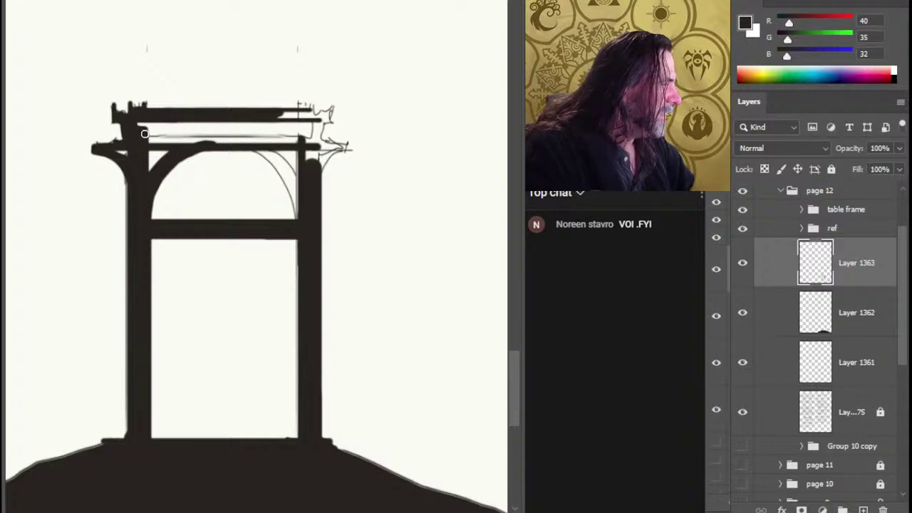
left_click_drag(146, 128, 193, 136)
key("ctrl+z")
key("ctrl+z")
key("ctrl+z")
key("ctrl+z")
key("ctrl+z")
key("ctrl+z")
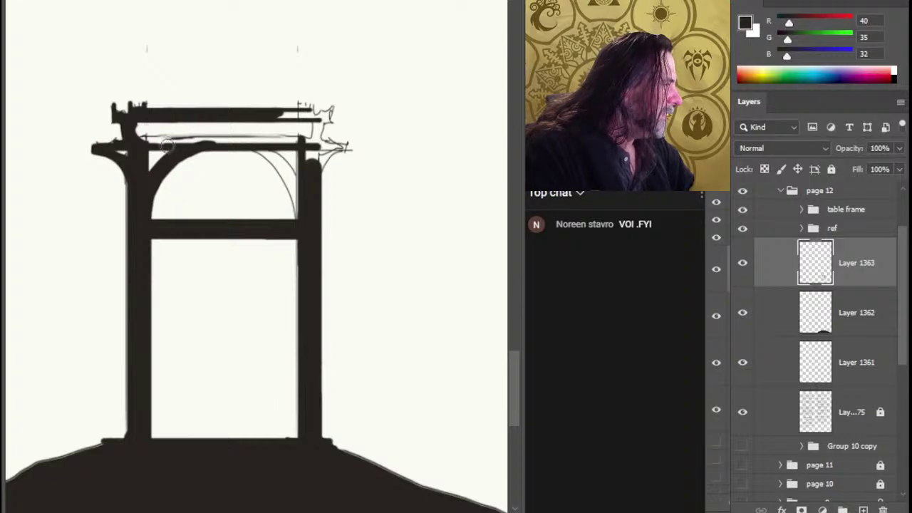
Step: With a smaller brush, thicken the beam above the arch and extend the left beam ends outward with small upright spikes
key("[")
left_click_drag(138, 142, 285, 139)
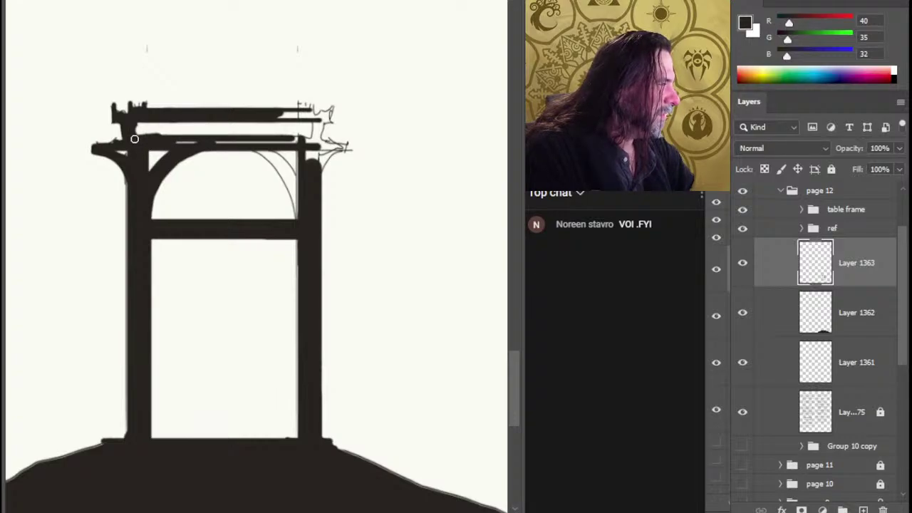
left_click_drag(159, 142, 290, 142)
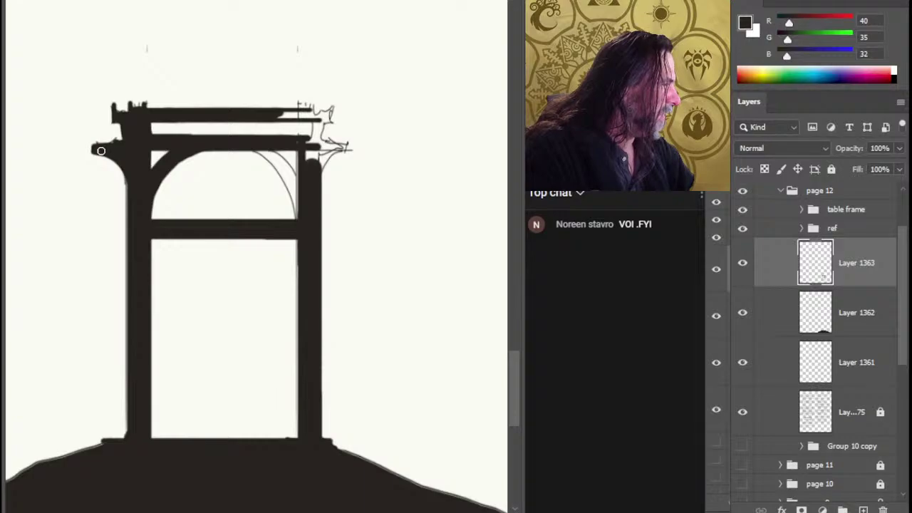
left_click_drag(100, 148, 88, 148)
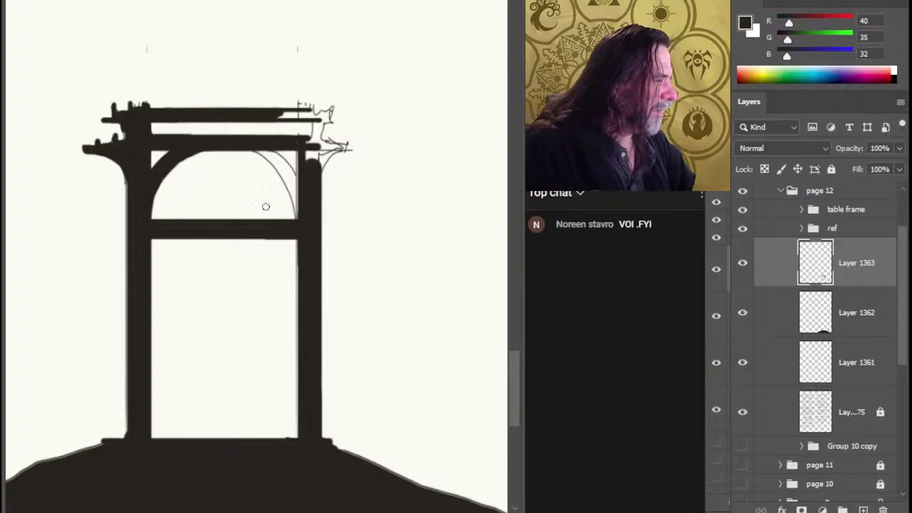
Step: Lasso the left half of the gate on Layer 1363, including the beams' inner ends, and copy it to a new layer
scroll(301, 295, "down", 2)
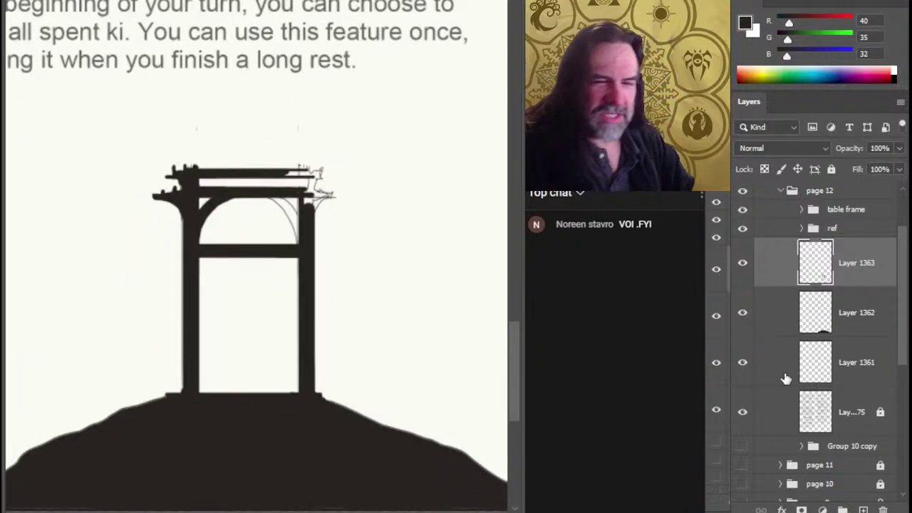
left_click(743, 264)
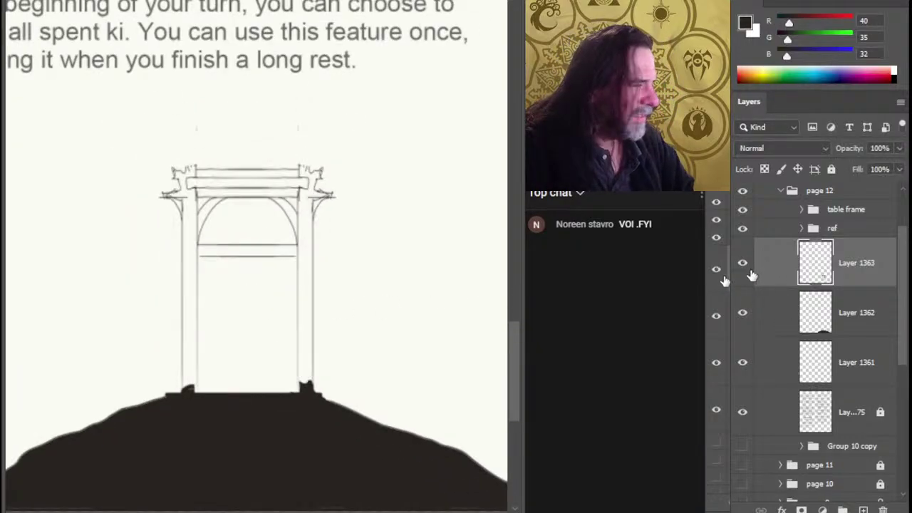
left_click(752, 276)
mouse_move(169, 108)
left_mouse_down()
mouse_move(125, 407)
mouse_move(196, 470)
mouse_move(241, 388)
mouse_move(235, 172)
mouse_move(196, 126)
mouse_move(226, 335)
left_mouse_up()
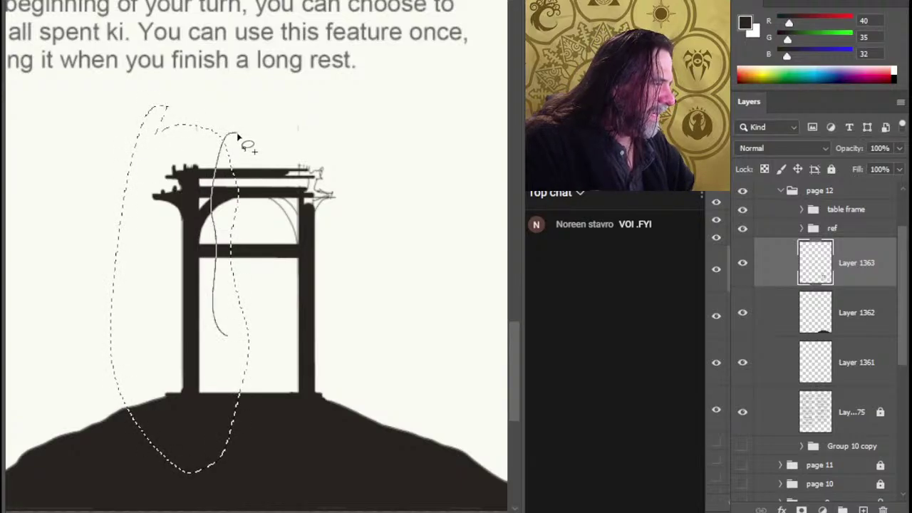
left_click_drag(239, 137, 249, 325)
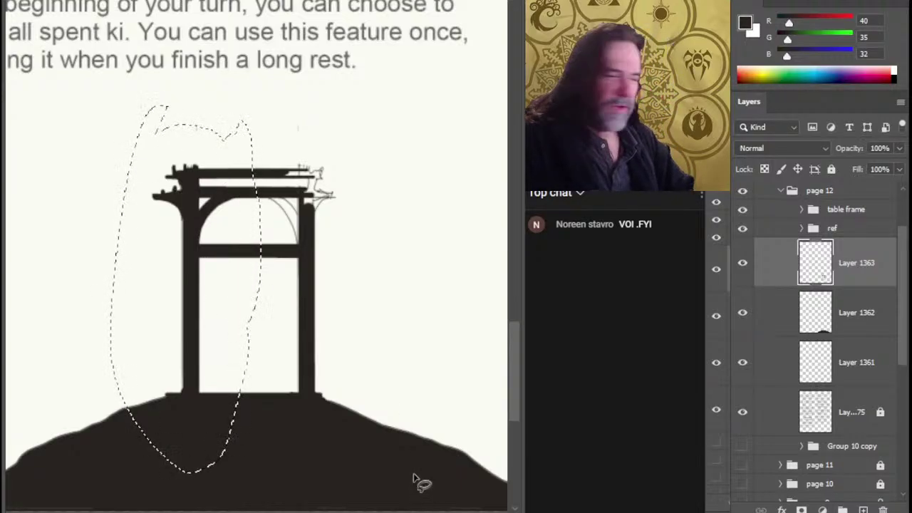
key("ctrl+j")
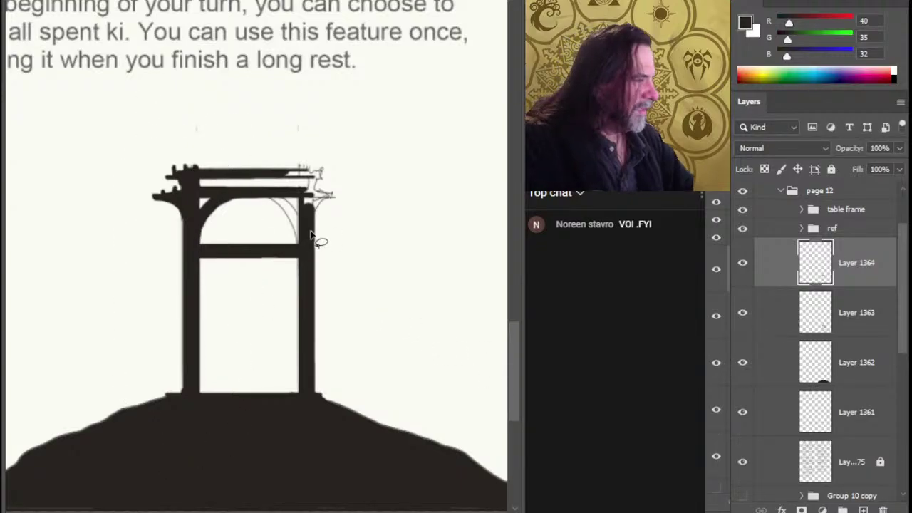
Step: Flip the copied gate half horizontally and apply the transformation
key("ctrl+t")
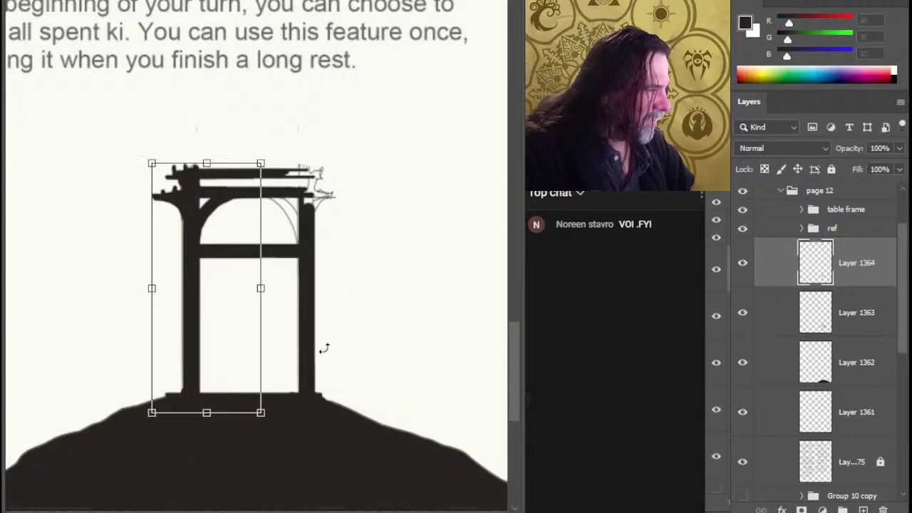
left_click(413, 315)
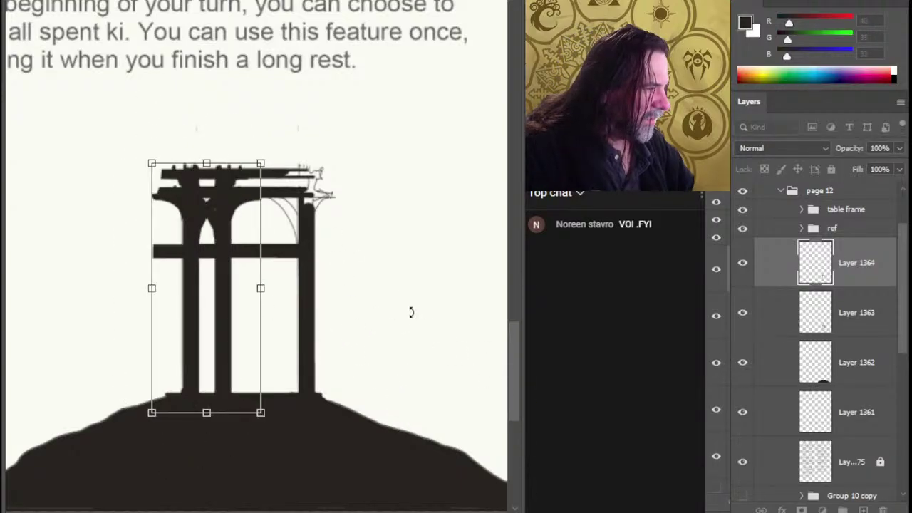
key("Return")
Step: Move the mirrored half horizontally to the gate's right side, nudging it into place over the right post and sketched ornaments
key("ctrl+Right")
key("ctrl+Right")
key("ctrl+Right")
key("ctrl+Right")
key("ctrl+Right")
key("ctrl+Right")
key("ctrl+Right")
key("ctrl+Right")
key("ctrl+Right")
key("ctrl+Right")
key("ctrl+Right")
key("ctrl+Right")
key("ctrl+Right")
key("ctrl+Right")
key("ctrl+Right")
key("ctrl+Right")
key("ctrl+Right")
key("ctrl+Right")
key("ctrl+Right")
key("ctrl+Right")
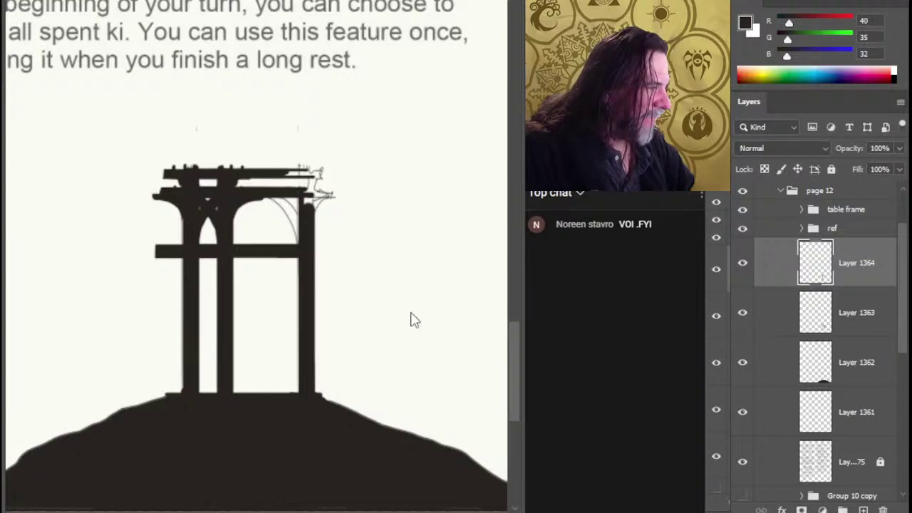
key("Right")
key("Right")
key("Right")
key("Right")
key("Right")
key("Right")
key("Right")
key("Right")
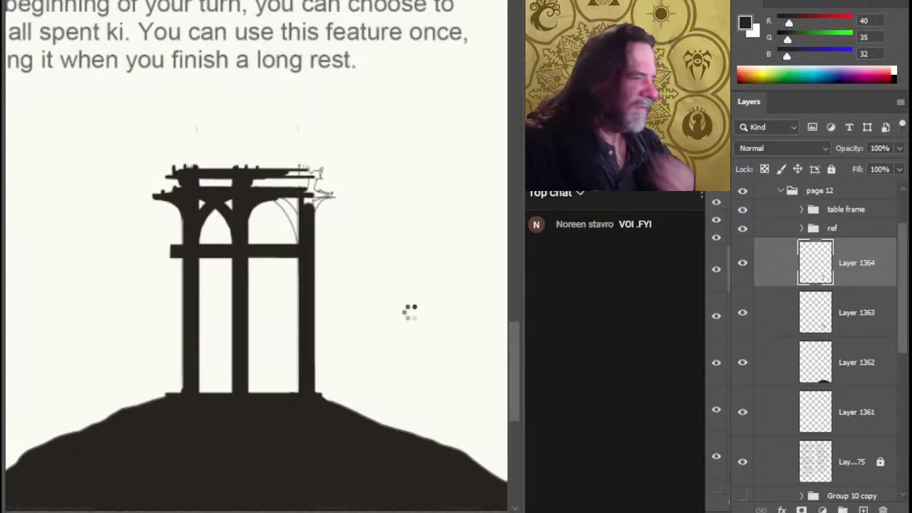
key("Right")
key("Right")
key("Right")
key("Right")
key("Right")
key("Right")
key("Right")
key("Right")
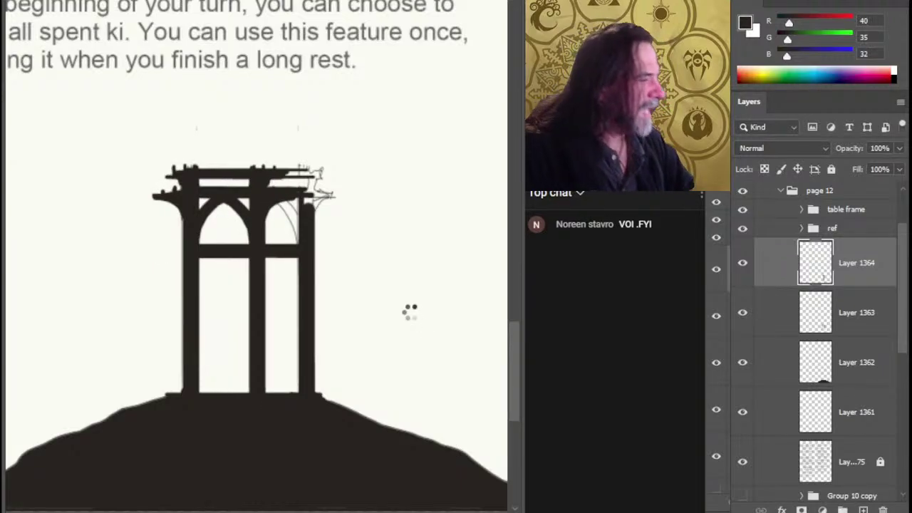
key("Right")
key("Right")
key("Right")
key("Right")
key("Right")
key("Right")
key("Right")
key("Right")
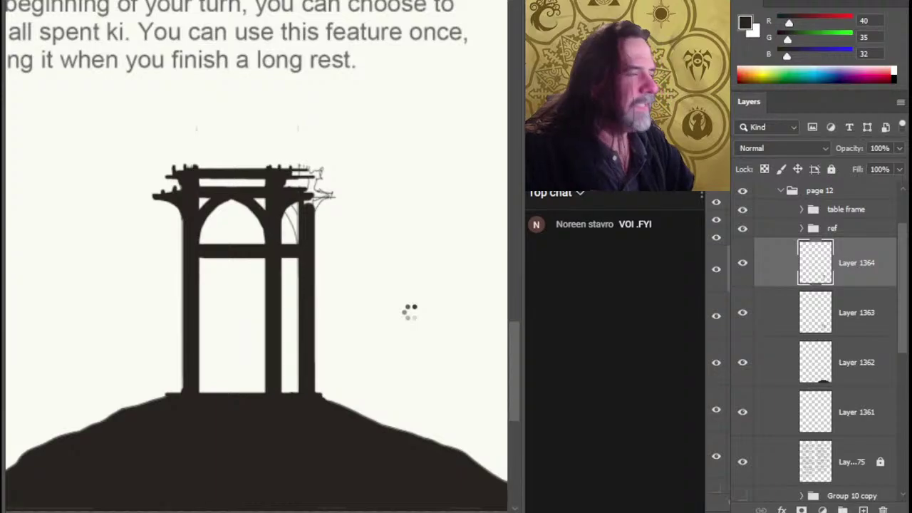
key("Right")
key("Right")
key("Right")
key("Right")
key("Right")
key("Right")
key("Right")
key("Right")
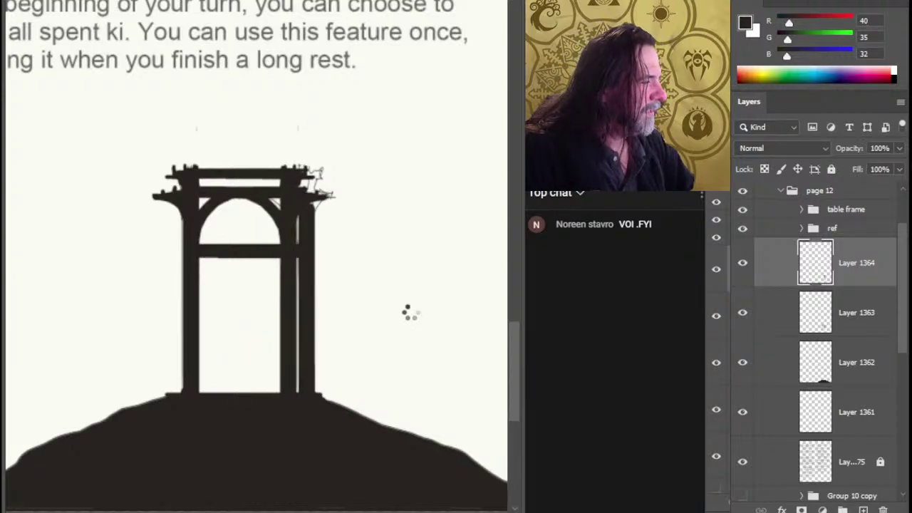
key("Right")
key("Right")
key("Right")
key("Right")
key("Right")
key("Right")
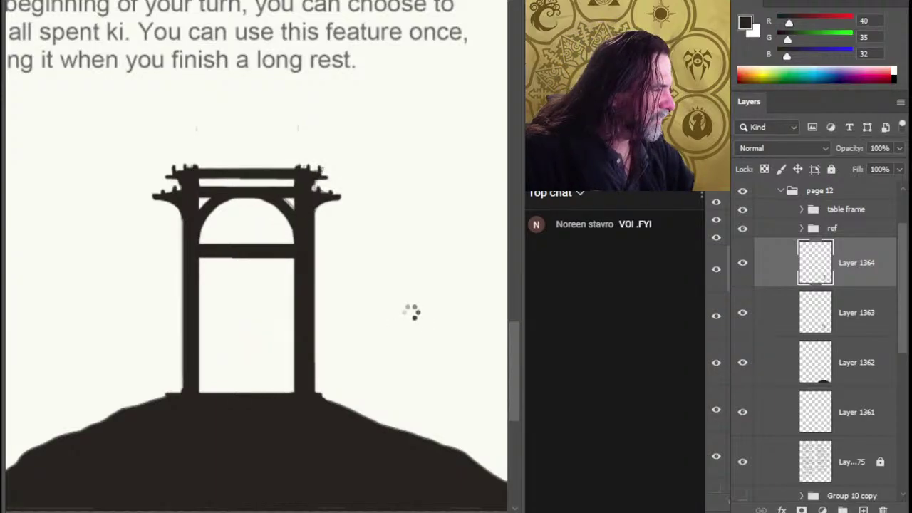
key("Left")
key("Left")
key("Left")
key("Left")
key("Left")
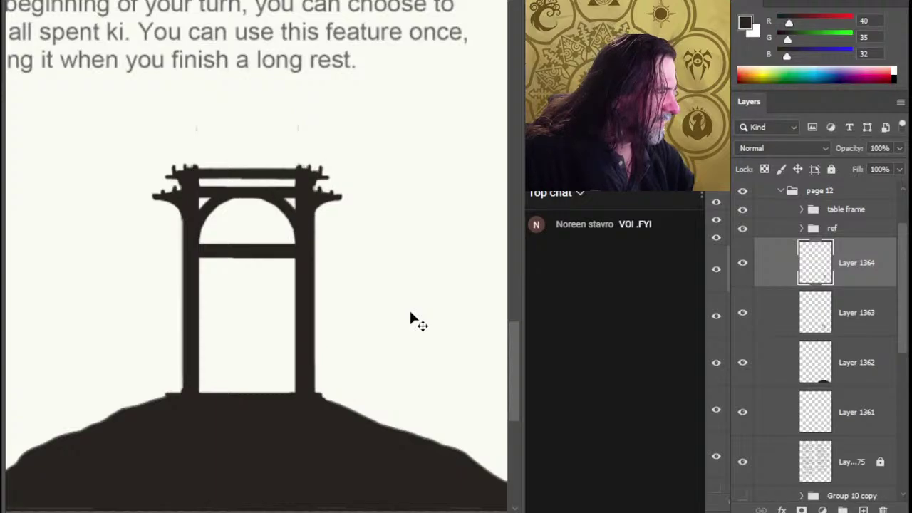
Step: Select Layer 1363 and erase the original right post showing behind the mirrored half with an enlarged eraser
left_click(744, 322)
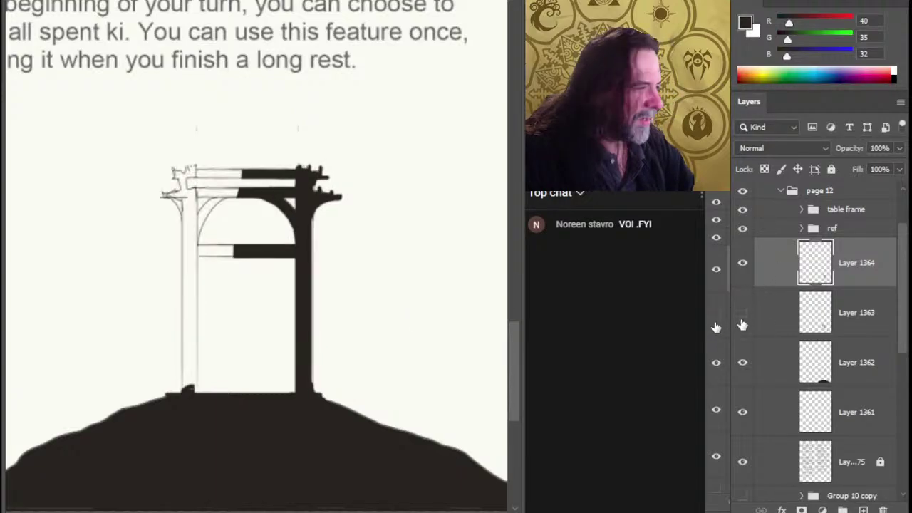
left_click(744, 322)
left_click(764, 321)
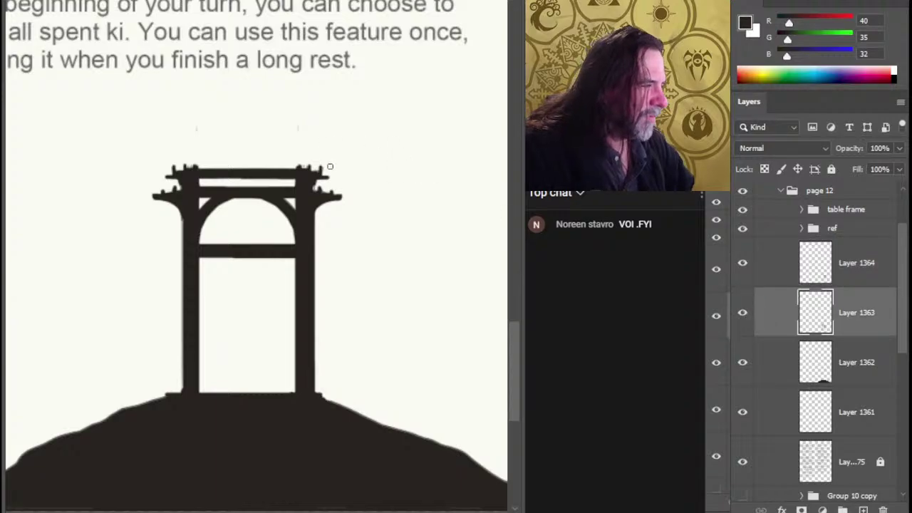
key("bracketright")
key("bracketright")
key("bracketright")
key("bracketright")
key("bracketright")
key("bracketright")
key("bracketright")
key("bracketright")
key("bracketright")
key("bracketright")
key("bracketright")
key("bracketright")
left_click_drag(314, 166, 315, 266)
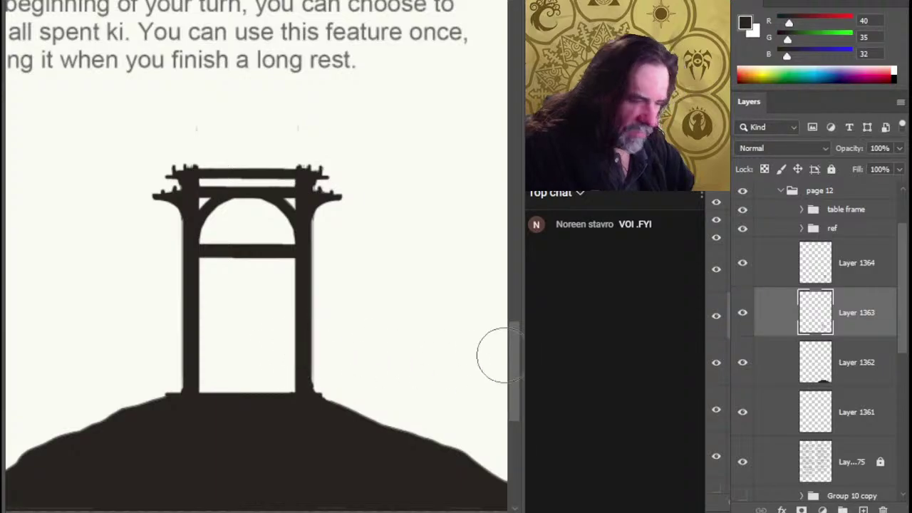
Step: Check what the gate, hill and lower layers and the table frame group hold by switching their visibility off and on
left_click(743, 365)
left_click(743, 365)
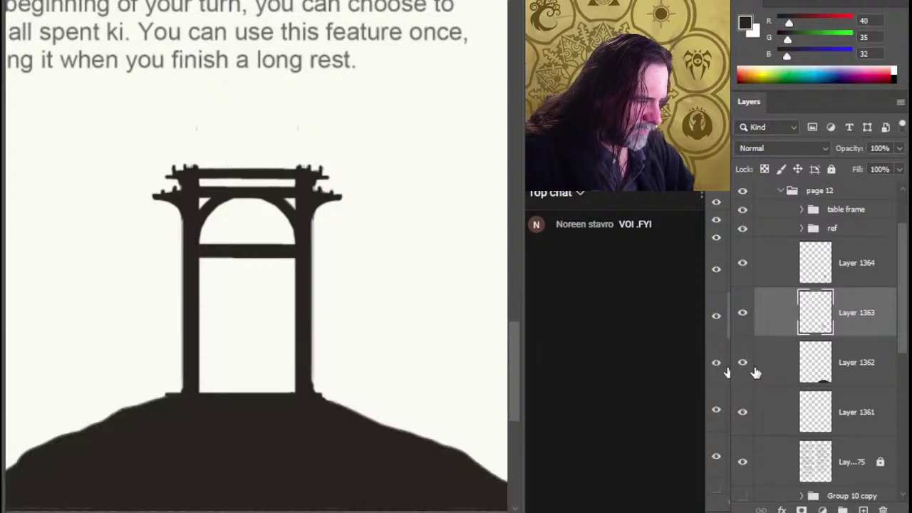
left_click(755, 372)
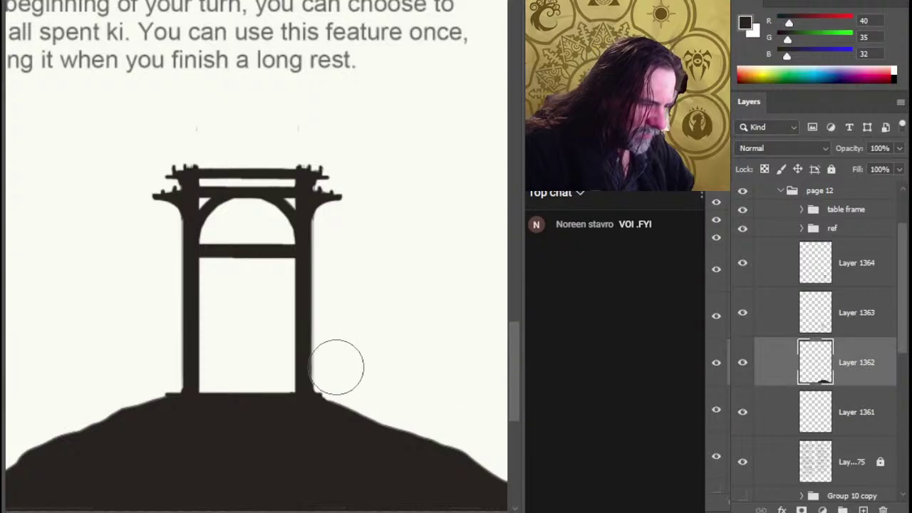
key("z")
left_click_drag(375, 349, 294, 347)
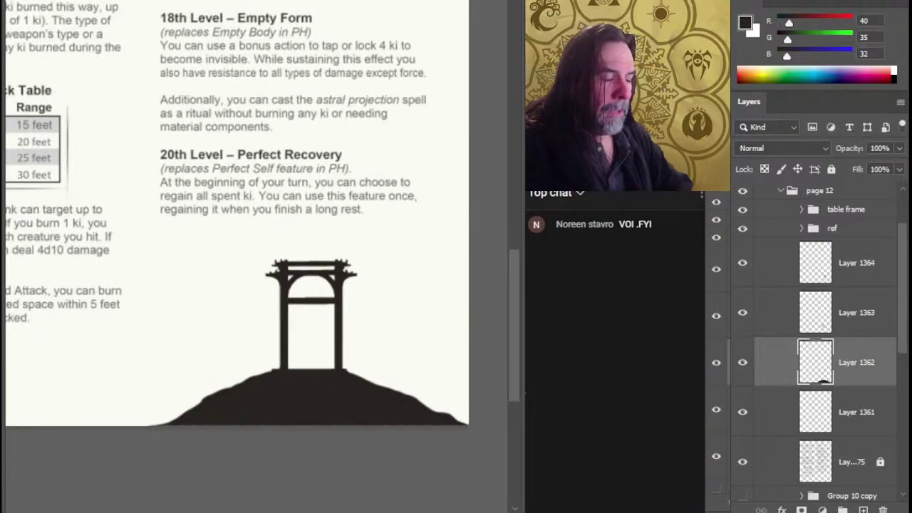
left_click(743, 313)
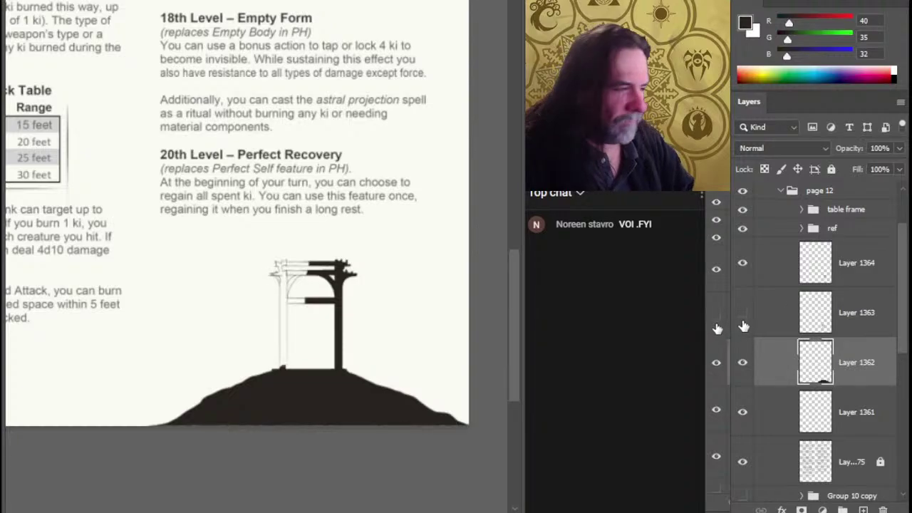
left_click(743, 313)
left_click(742, 265)
left_click(742, 265)
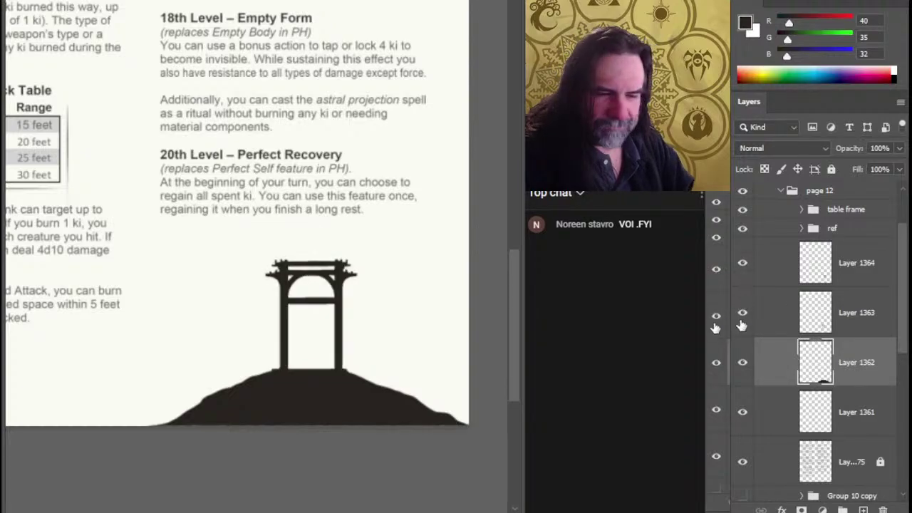
left_click(741, 380)
left_click(741, 379)
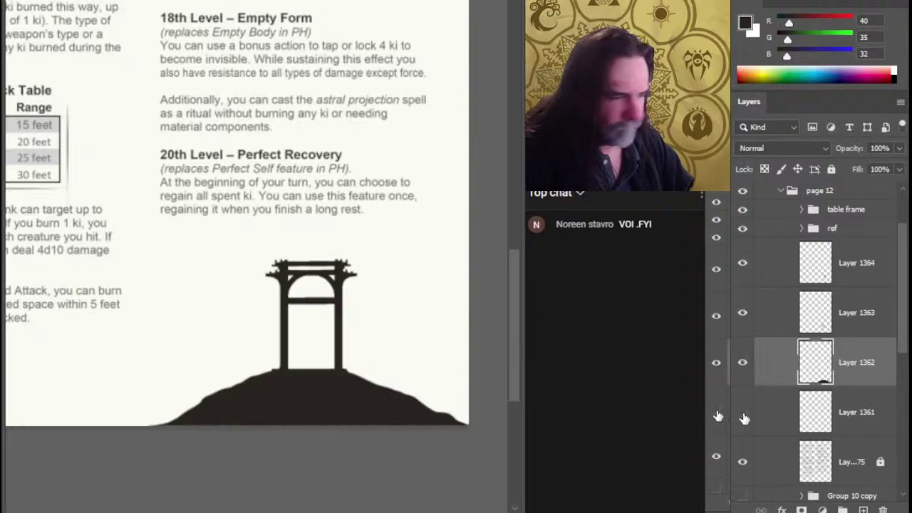
left_click(742, 414)
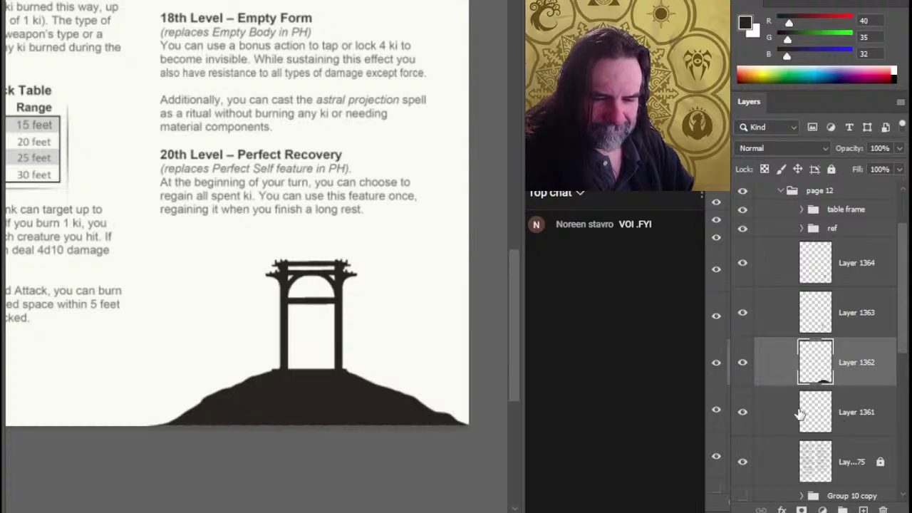
left_click(743, 418)
left_click(741, 420)
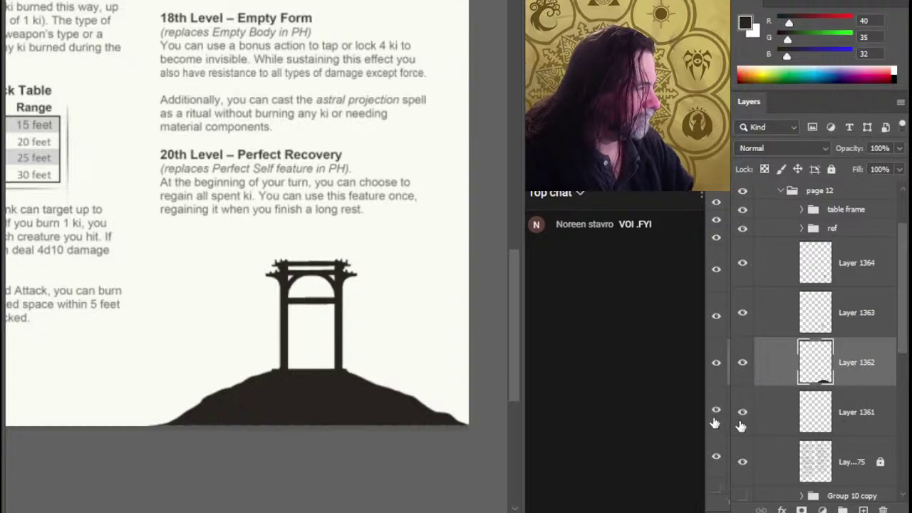
left_click(741, 212)
left_click(742, 212)
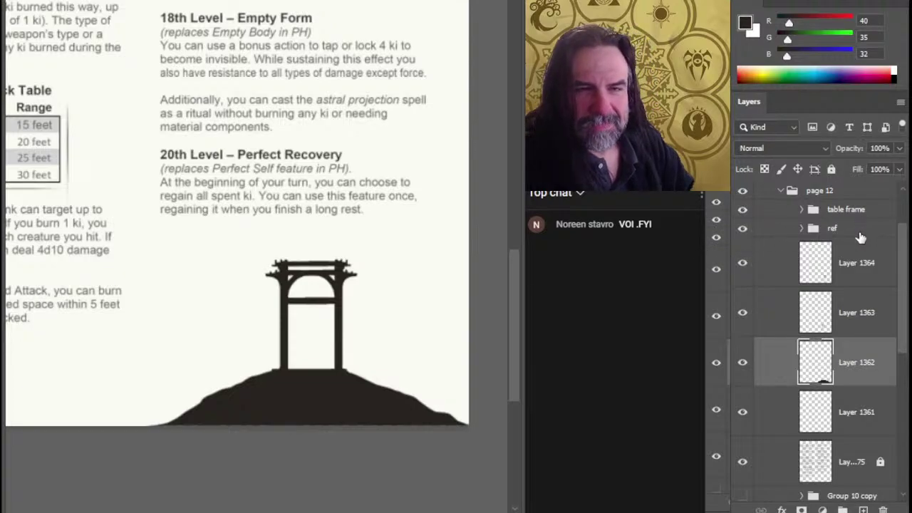
Step: Move the ref group above table frame, and group Layers 1362 to 1364 under the name "astral gate"
left_click_drag(857, 234, 855, 204)
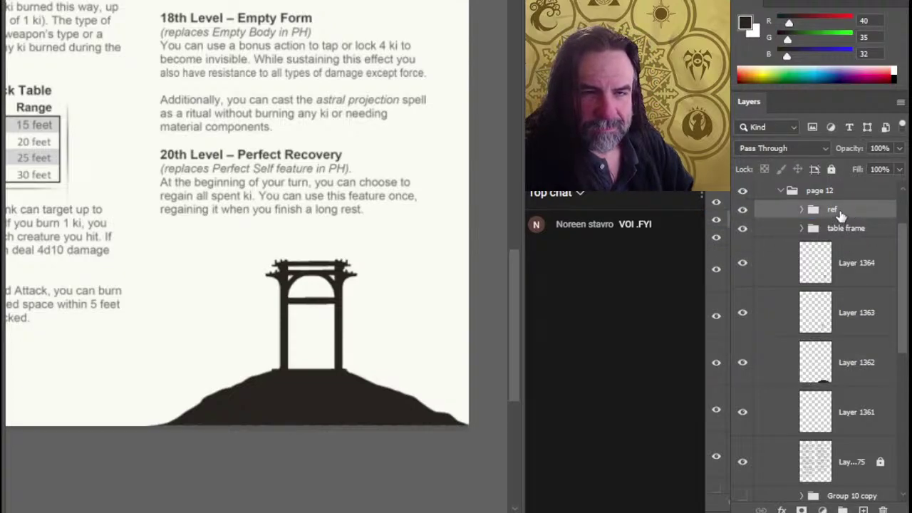
left_click(779, 275)
left_click(783, 382, "shift")
key("ctrl+g")
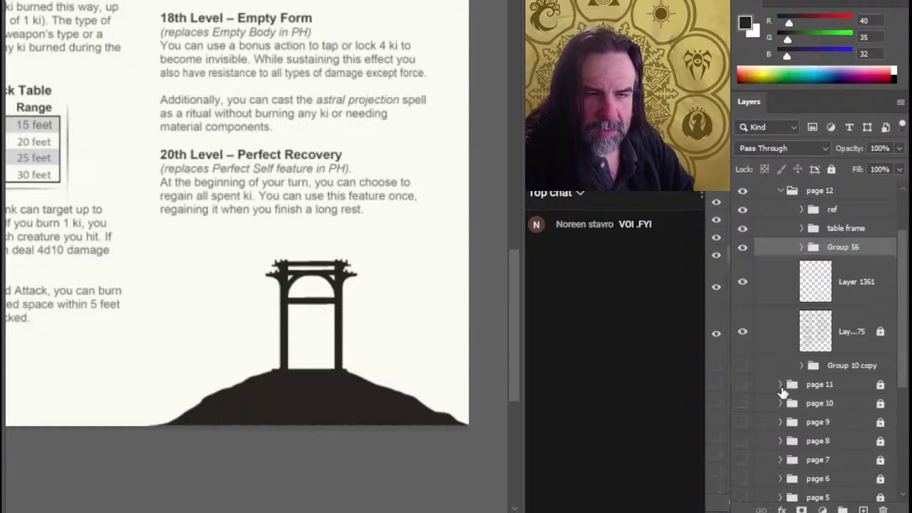
double_click(846, 249)
type("astral gate")
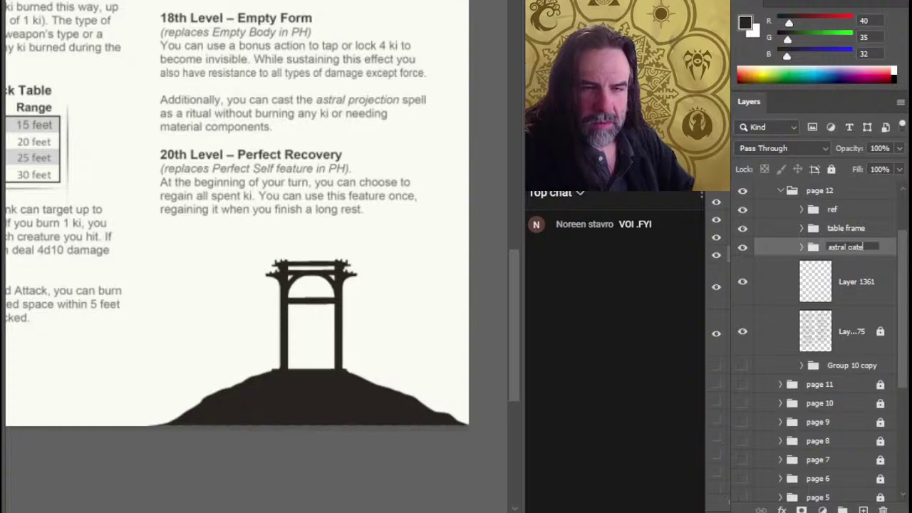
key("Return")
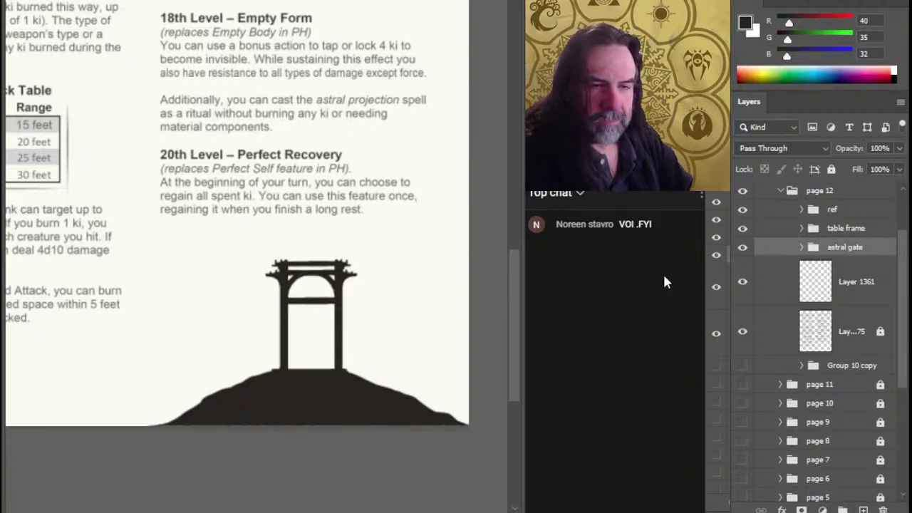
Step: Select Layer 1361 and sample a golden orange (RGB 218, 159, 55) from the Theros cover as the painting colour
left_click(742, 282)
left_click(743, 282)
left_click(784, 285)
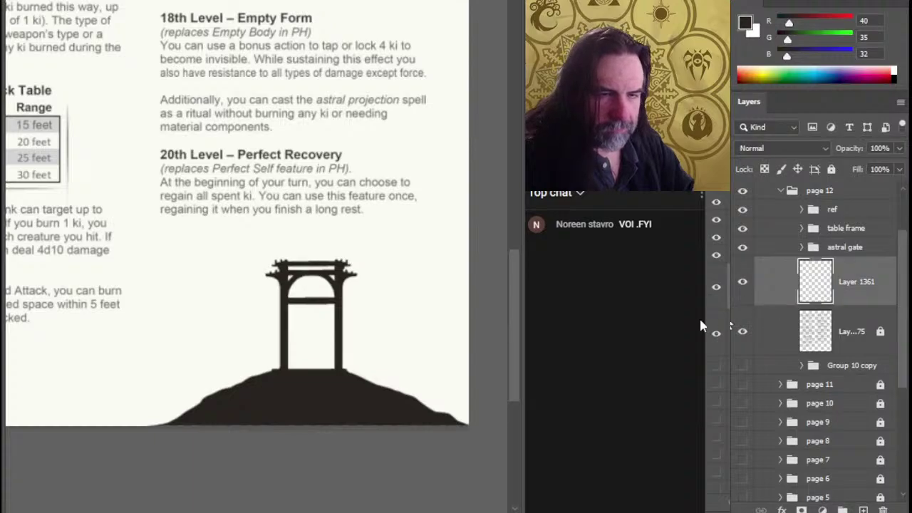
key("ctrl+0")
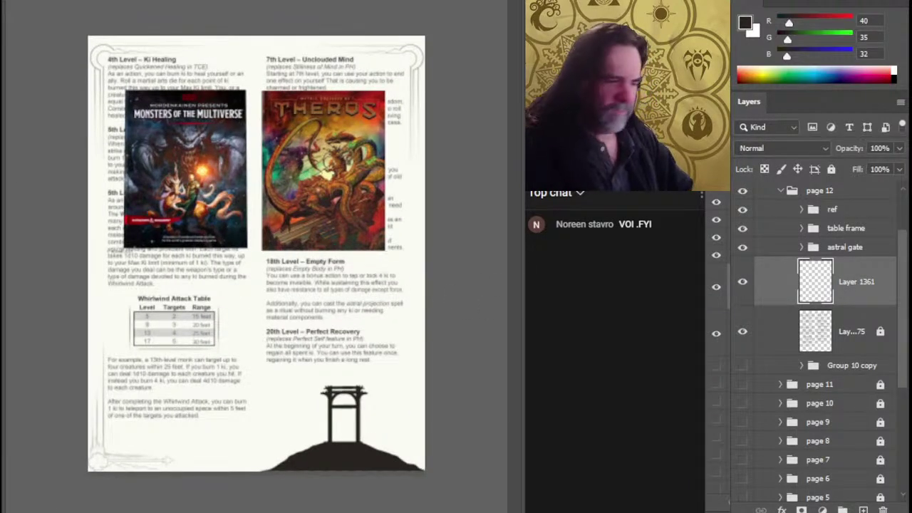
left_click(315, 128, "ctrl")
left_click_drag(315, 128, 263, 207)
left_click(368, 212, "ctrl")
left_click_drag(369, 212, 413, 226)
left_click(408, 217, "alt")
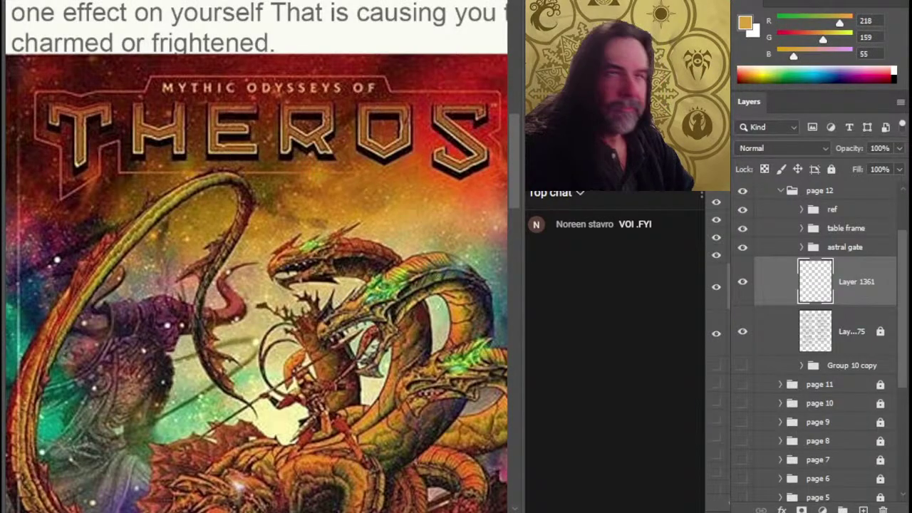
Step: Paint a solid orange sky on Layer 1361 behind the gate and hill, extending to the page's right edge
left_click_drag(428, 308, 332, 282)
left_click_drag(388, 365, 336, 107)
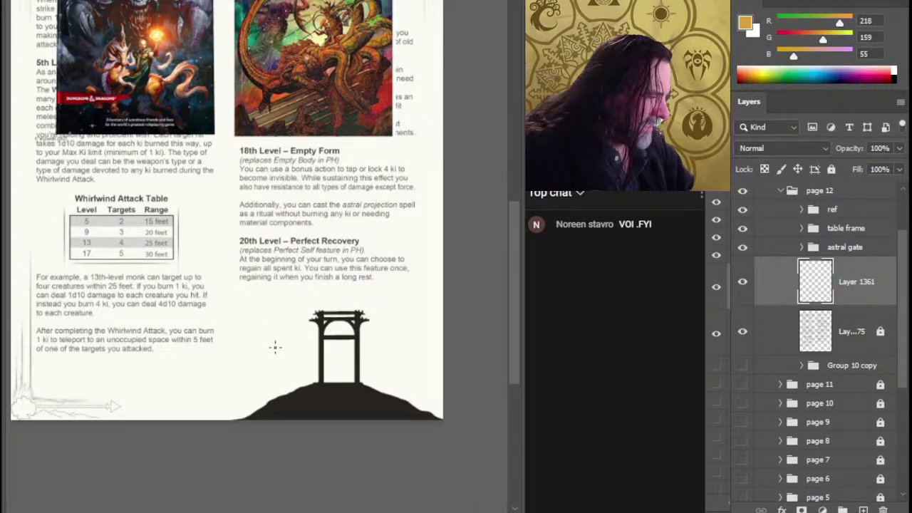
mouse_move(275, 349)
left_mouse_down()
mouse_move(305, 371)
mouse_move(278, 332)
mouse_move(278, 384)
mouse_move(305, 351)
mouse_move(264, 388)
mouse_move(260, 332)
mouse_move(235, 385)
mouse_move(210, 408)
mouse_move(187, 409)
mouse_move(184, 389)
mouse_move(107, 414)
left_mouse_up()
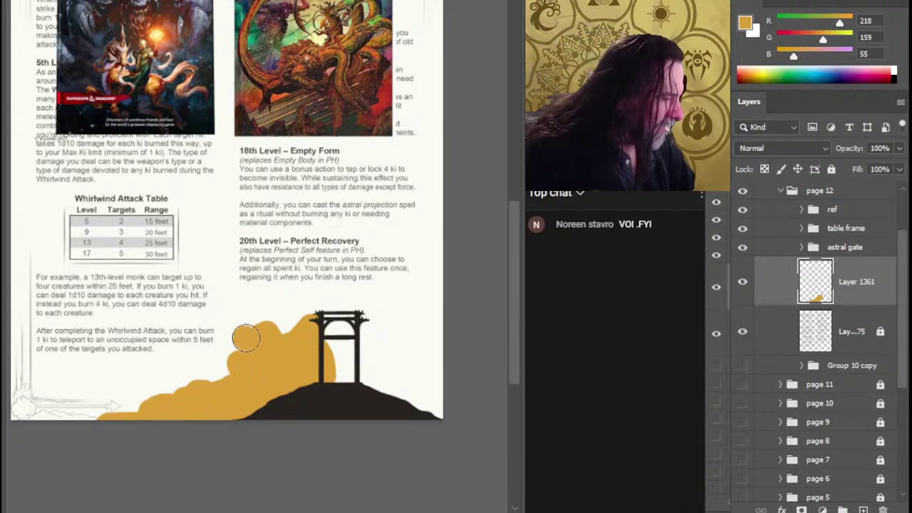
mouse_move(253, 325)
left_mouse_down()
mouse_move(283, 309)
mouse_move(326, 316)
mouse_move(349, 344)
mouse_move(347, 306)
mouse_move(359, 312)
mouse_move(364, 297)
mouse_move(366, 347)
mouse_move(341, 371)
left_mouse_up()
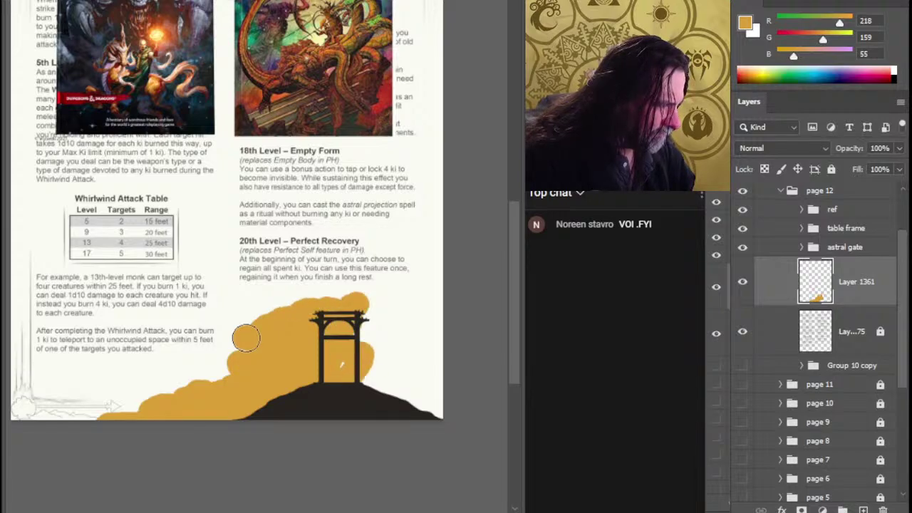
mouse_move(357, 339)
left_mouse_down()
mouse_move(362, 376)
mouse_move(375, 377)
mouse_move(384, 352)
mouse_move(396, 371)
left_mouse_up()
mouse_move(402, 328)
left_mouse_down()
mouse_move(413, 377)
mouse_move(439, 406)
mouse_move(420, 332)
mouse_move(431, 320)
mouse_move(402, 317)
left_mouse_up()
mouse_move(242, 362)
left_mouse_down()
mouse_move(151, 441)
mouse_move(229, 373)
left_mouse_up()
mouse_move(243, 324)
left_mouse_down()
mouse_move(296, 300)
mouse_move(426, 299)
left_mouse_up()
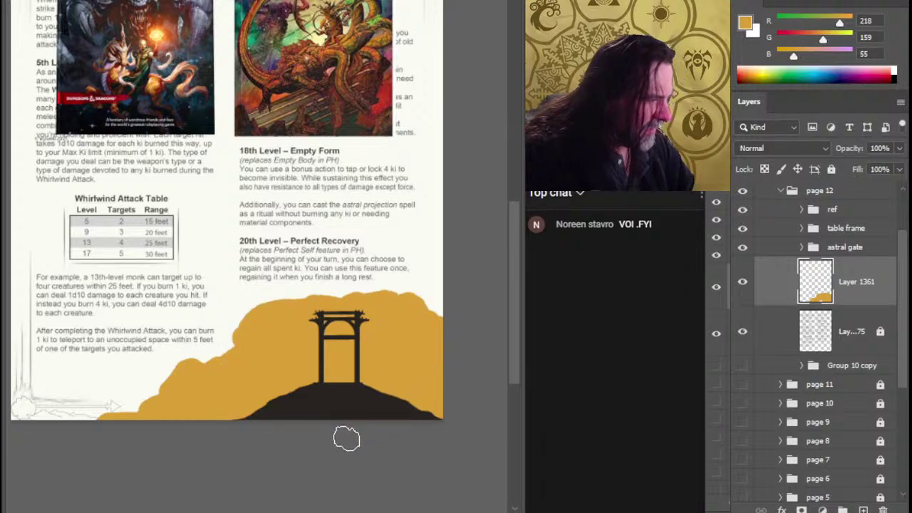
Step: Spread and soften the orange sky's upper and left edges outward over the neighbouring text with a rough-edged blending brush
mouse_move(257, 327)
left_mouse_down()
mouse_move(232, 338)
mouse_move(268, 314)
mouse_move(256, 325)
mouse_move(271, 299)
mouse_move(252, 319)
mouse_move(311, 329)
mouse_move(285, 305)
mouse_move(321, 293)
mouse_move(228, 330)
mouse_move(247, 315)
mouse_move(282, 326)
mouse_move(307, 315)
mouse_move(312, 325)
mouse_move(318, 299)
mouse_move(311, 323)
mouse_move(356, 292)
mouse_move(299, 320)
mouse_move(271, 303)
mouse_move(285, 309)
mouse_move(265, 322)
mouse_move(285, 289)
mouse_move(399, 288)
mouse_move(298, 303)
left_mouse_up()
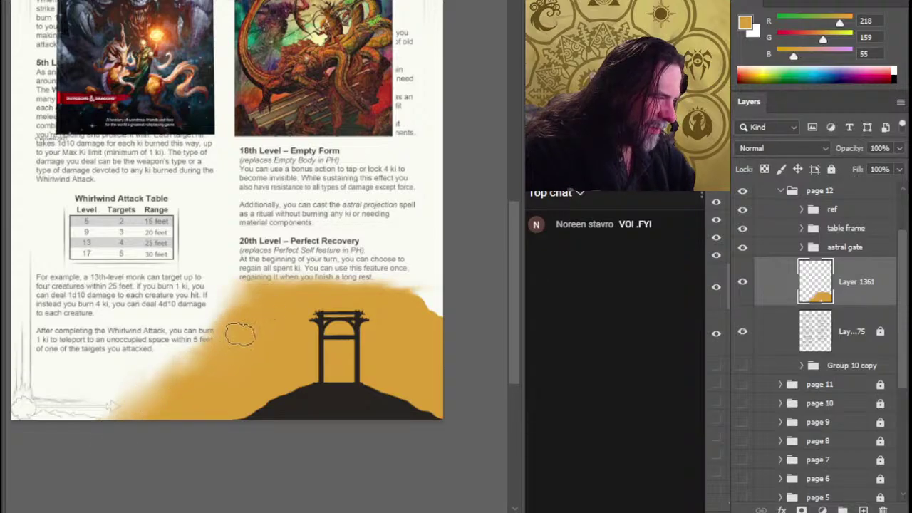
mouse_move(245, 316)
left_mouse_down()
mouse_move(429, 310)
mouse_move(370, 303)
left_mouse_up()
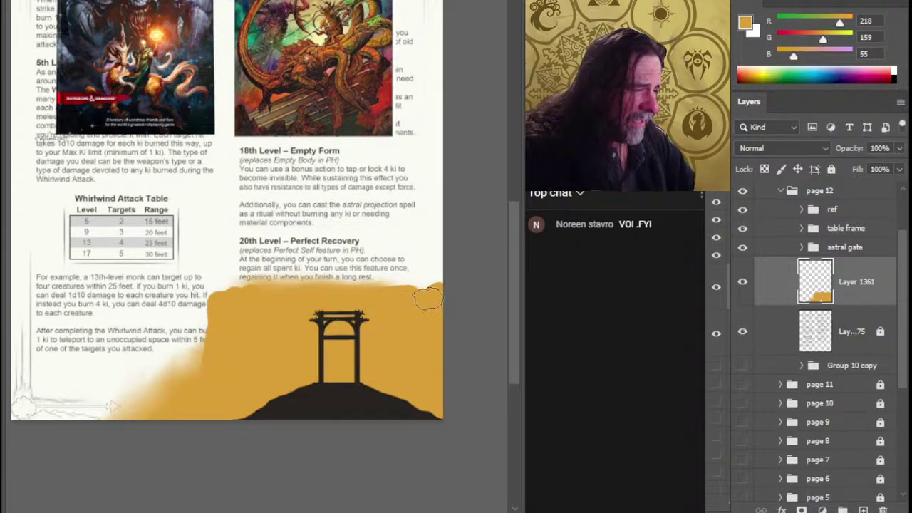
mouse_move(427, 298)
left_mouse_down()
mouse_move(421, 281)
mouse_move(364, 280)
mouse_move(428, 278)
mouse_move(414, 284)
left_mouse_up()
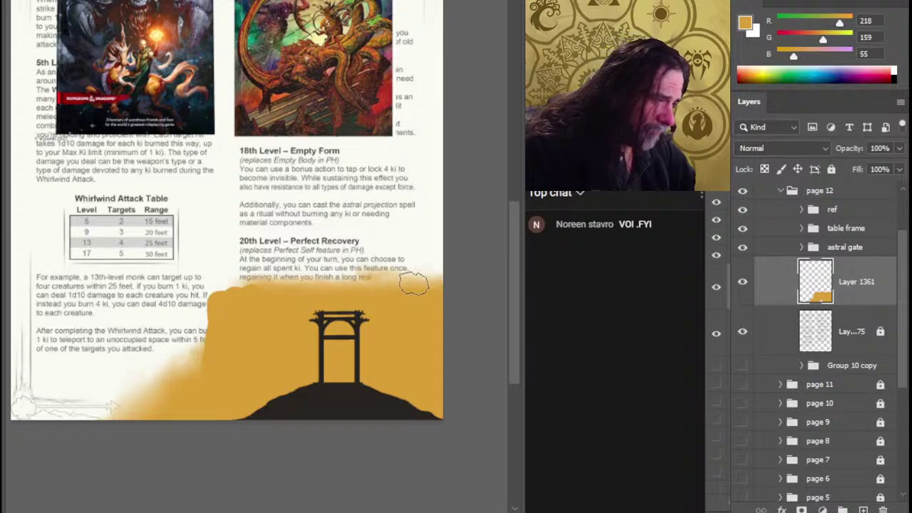
mouse_move(257, 288)
left_mouse_down()
mouse_move(204, 326)
mouse_move(171, 381)
left_mouse_up()
mouse_move(221, 293)
left_mouse_down()
mouse_move(302, 277)
mouse_move(364, 281)
left_mouse_up()
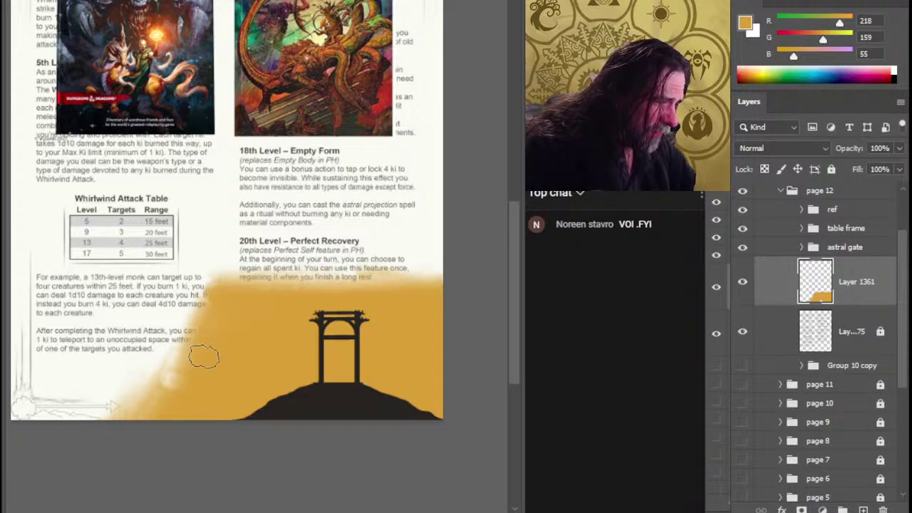
mouse_move(204, 356)
left_mouse_down()
mouse_move(399, 278)
mouse_move(427, 279)
mouse_move(281, 291)
mouse_move(359, 305)
mouse_move(433, 282)
mouse_move(308, 307)
left_mouse_up()
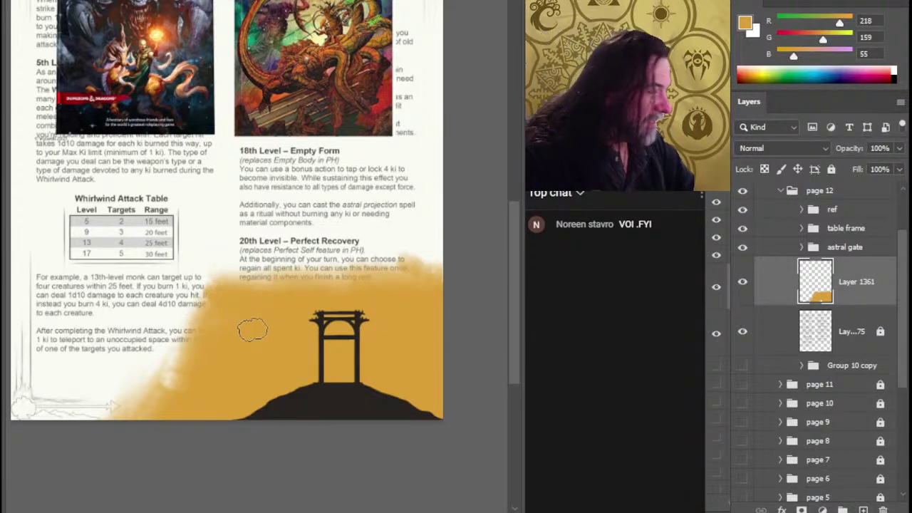
mouse_move(307, 304)
left_mouse_down()
mouse_move(235, 299)
mouse_move(181, 343)
mouse_move(194, 360)
mouse_move(198, 337)
mouse_move(136, 387)
left_mouse_up()
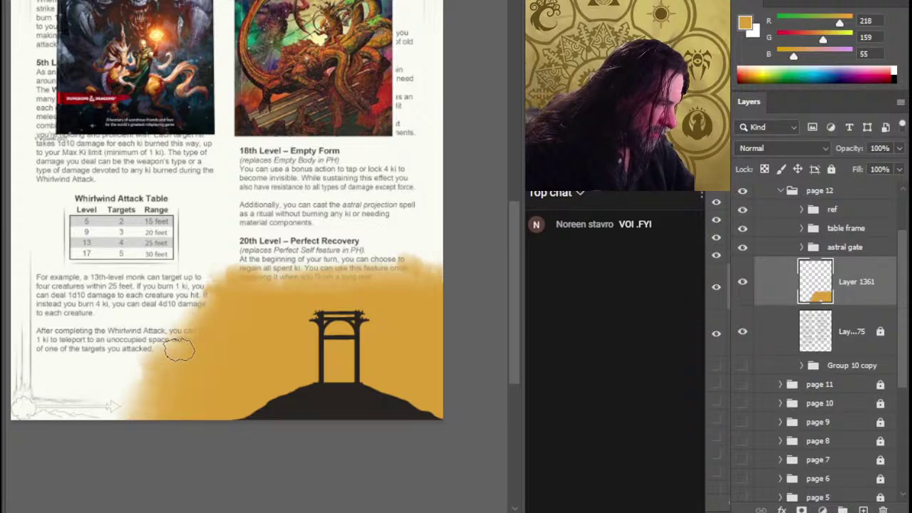
mouse_move(179, 350)
left_mouse_down()
mouse_move(228, 305)
mouse_move(236, 304)
mouse_move(224, 318)
mouse_move(314, 264)
mouse_move(271, 278)
mouse_move(370, 257)
mouse_move(294, 285)
mouse_move(307, 271)
mouse_move(420, 272)
mouse_move(406, 258)
mouse_move(364, 302)
mouse_move(349, 283)
mouse_move(354, 302)
mouse_move(345, 276)
mouse_move(426, 255)
mouse_move(385, 254)
mouse_move(427, 272)
left_mouse_up()
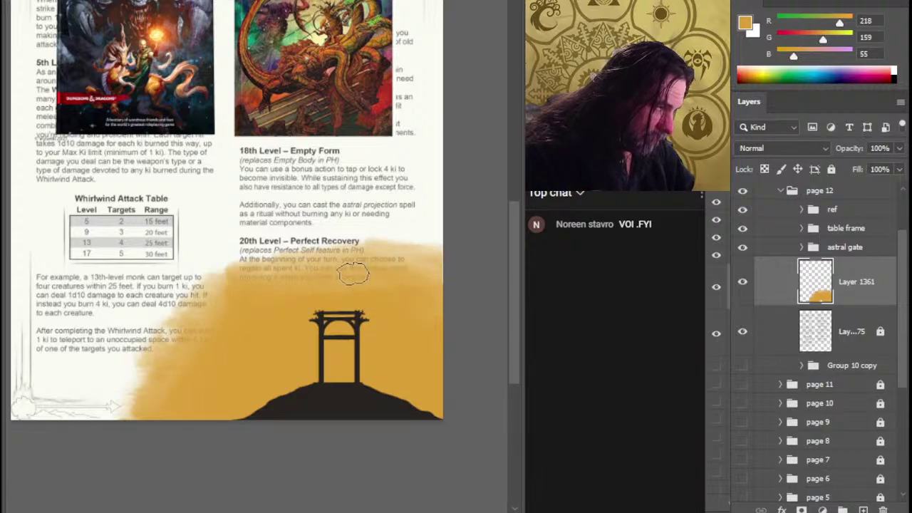
Step: Hide the locked page text layer and blend the orange sky's rim into a smooth, rounded fade
left_click(743, 332)
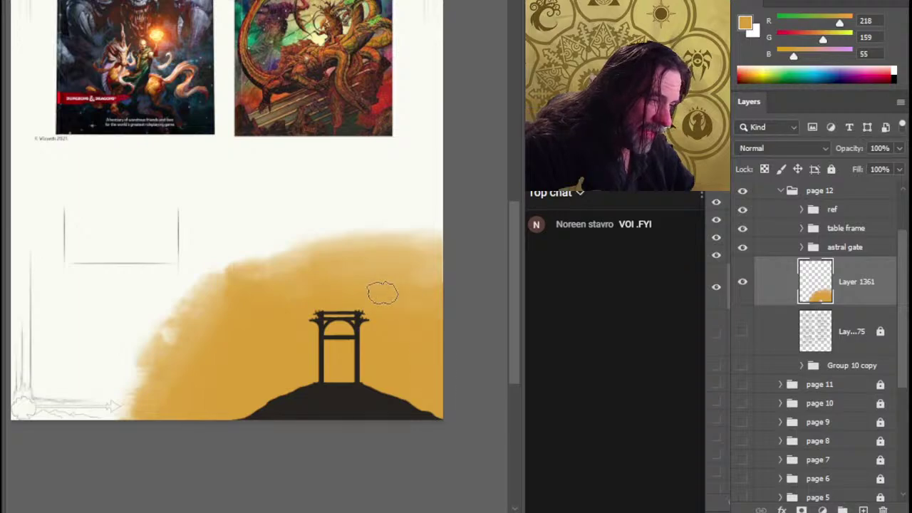
left_click_drag(385, 239, 461, 239)
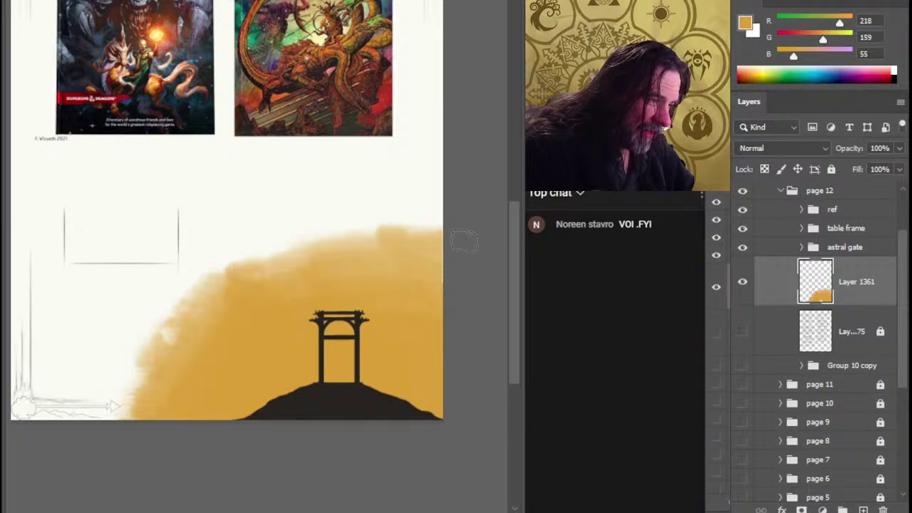
mouse_move(379, 261)
left_mouse_down()
mouse_move(349, 248)
mouse_move(425, 243)
mouse_move(415, 241)
mouse_move(440, 252)
mouse_move(363, 259)
left_mouse_up()
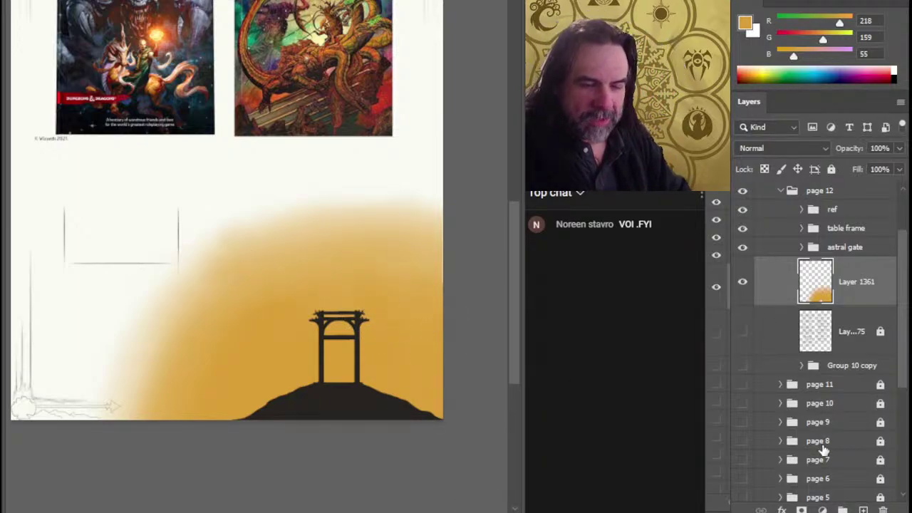
Step: Add a new layer above Layer 1361 and sample a pale yellow (RGB 243, 235, 162) from the Theros cover
left_click(863, 510)
left_click_drag(235, 227, 315, 397)
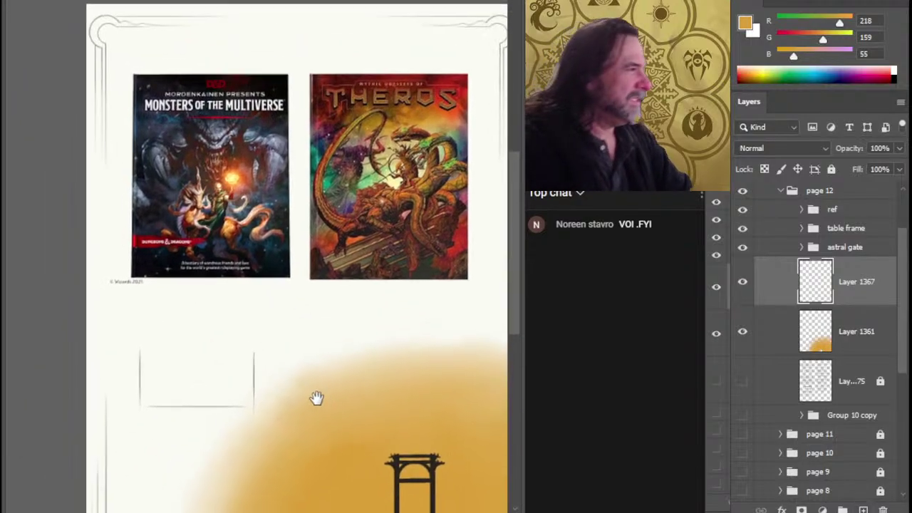
left_click_drag(394, 145, 475, 203)
mouse_move(428, 226)
left_mouse_down()
mouse_move(263, 324)
mouse_move(229, 326)
mouse_move(253, 244)
left_mouse_up()
left_click(270, 326, "alt")
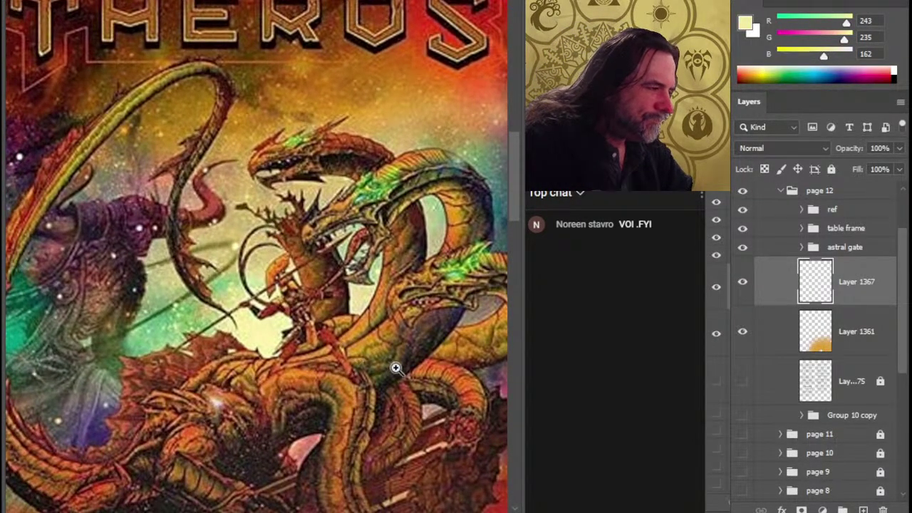
Step: Paint a pale yellow band along the hill's crest, behind the base of the gate
left_click_drag(397, 370, 360, 374)
mouse_move(405, 380)
left_mouse_down()
mouse_move(385, 325)
mouse_move(372, 40)
left_mouse_up()
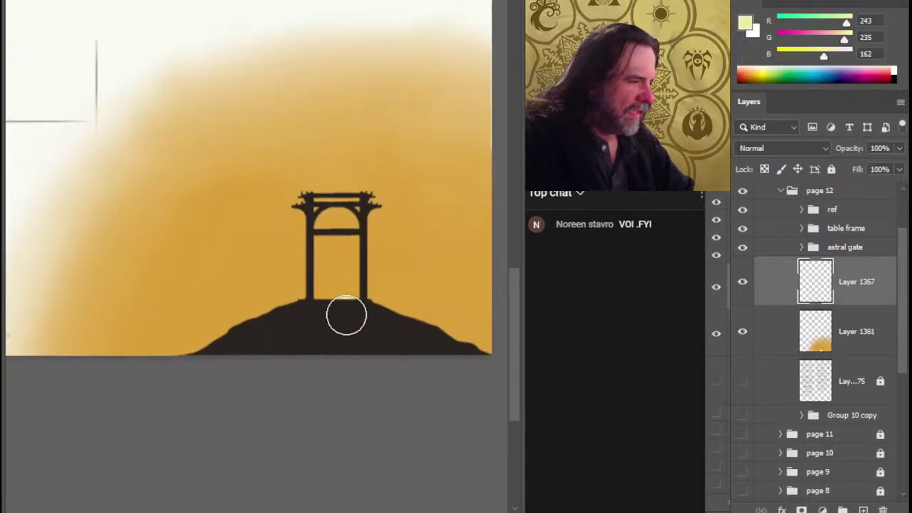
left_click_drag(346, 316, 346, 316)
mouse_move(230, 349)
left_mouse_down()
mouse_move(247, 310)
mouse_move(422, 327)
left_mouse_up()
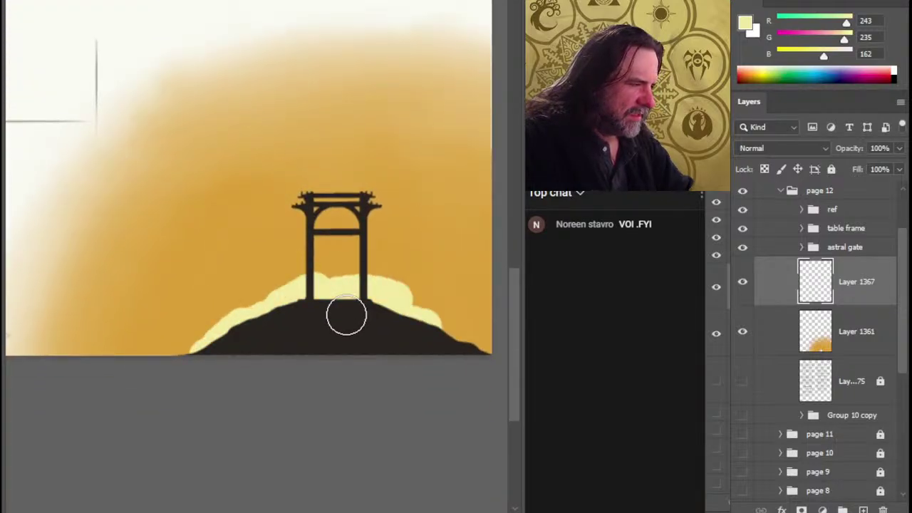
Step: Blend the pale yellow band along the hill's crest outward into soft, cloudy wisps with a smaller rough-edged blending brush
key("e")
key("bracketleft")
key("bracketleft")
key("bracketleft")
key("bracketleft")
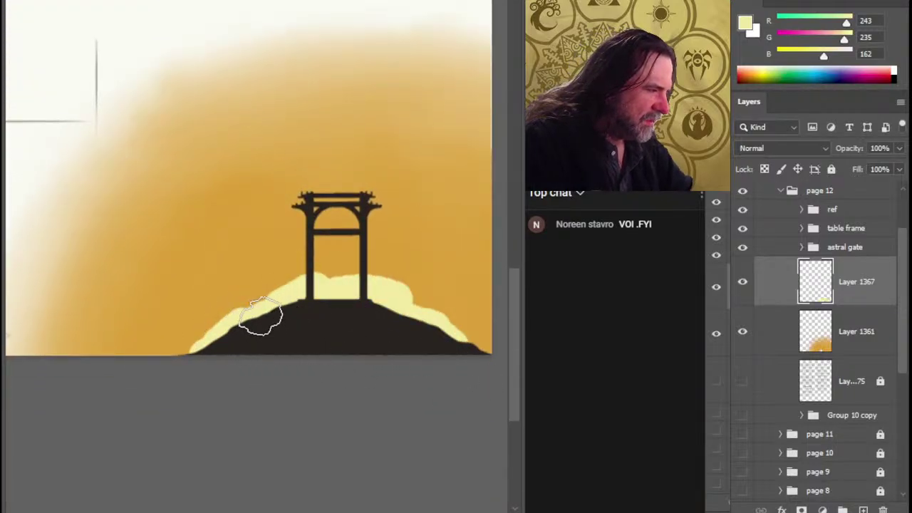
mouse_move(310, 302)
left_mouse_down()
mouse_move(248, 332)
mouse_move(275, 301)
mouse_move(240, 325)
mouse_move(243, 310)
mouse_move(261, 314)
mouse_move(214, 342)
mouse_move(148, 348)
mouse_move(199, 330)
mouse_move(201, 350)
mouse_move(216, 344)
mouse_move(190, 357)
mouse_move(205, 327)
mouse_move(212, 335)
mouse_move(169, 335)
mouse_move(174, 356)
mouse_move(179, 345)
mouse_move(142, 355)
mouse_move(173, 334)
mouse_move(220, 344)
mouse_move(187, 333)
mouse_move(168, 346)
left_mouse_up()
mouse_move(261, 322)
left_mouse_down()
mouse_move(224, 291)
mouse_move(205, 296)
mouse_move(214, 316)
mouse_move(199, 336)
mouse_move(173, 343)
mouse_move(203, 322)
mouse_move(179, 305)
mouse_move(196, 313)
mouse_move(184, 312)
mouse_move(191, 307)
mouse_move(176, 326)
mouse_move(162, 318)
mouse_move(231, 315)
mouse_move(206, 326)
left_mouse_up()
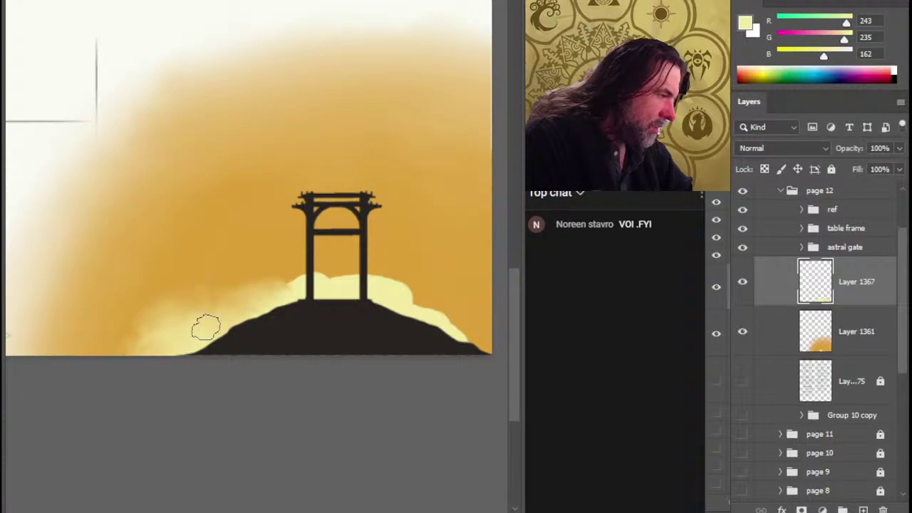
mouse_move(198, 356)
left_mouse_down()
mouse_move(268, 288)
mouse_move(224, 296)
mouse_move(217, 307)
mouse_move(287, 297)
mouse_move(278, 288)
mouse_move(285, 278)
mouse_move(267, 301)
mouse_move(250, 299)
mouse_move(263, 275)
mouse_move(267, 284)
mouse_move(328, 290)
mouse_move(327, 300)
mouse_move(340, 280)
mouse_move(347, 292)
mouse_move(413, 308)
mouse_move(352, 299)
mouse_move(431, 332)
left_mouse_up()
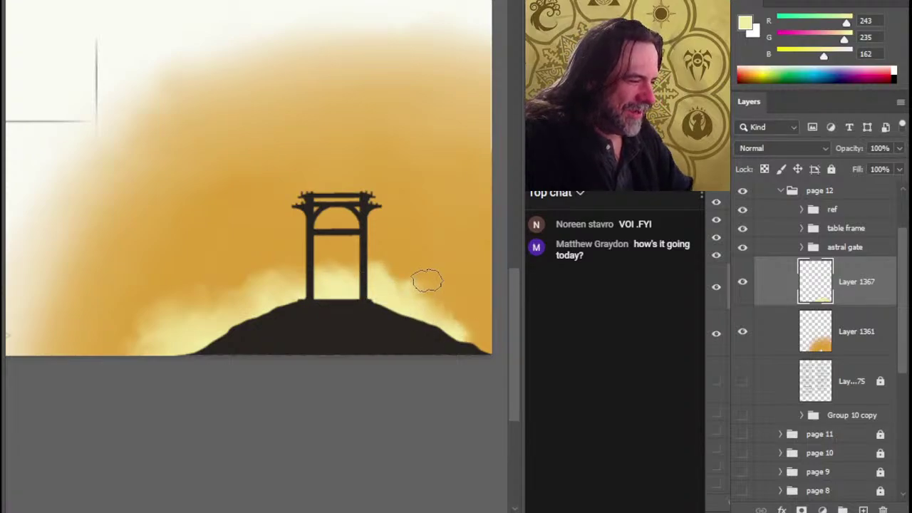
mouse_move(427, 280)
left_mouse_down()
mouse_move(427, 318)
mouse_move(502, 359)
mouse_move(435, 327)
mouse_move(456, 329)
mouse_move(395, 295)
mouse_move(383, 269)
left_mouse_up()
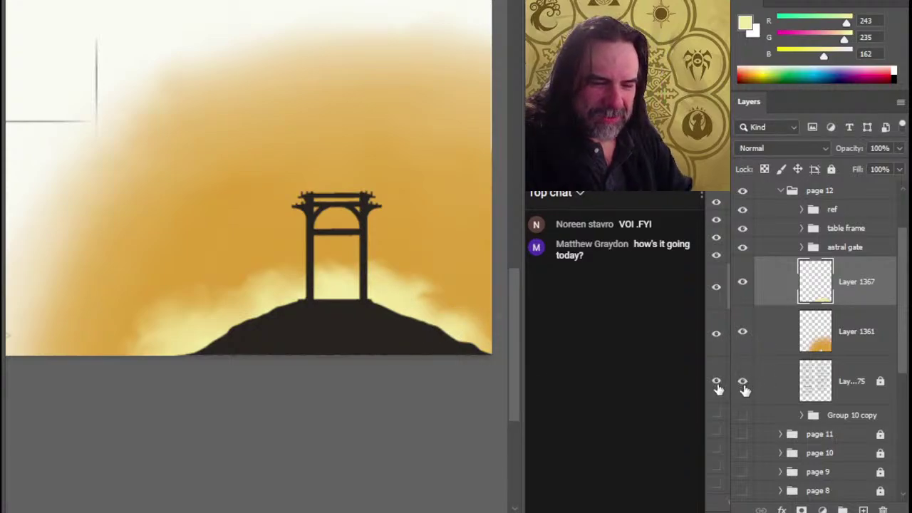
Step: Check the painted sky against the surrounding page text, then hide the locked text layer
scroll(399, 254, "up", 5)
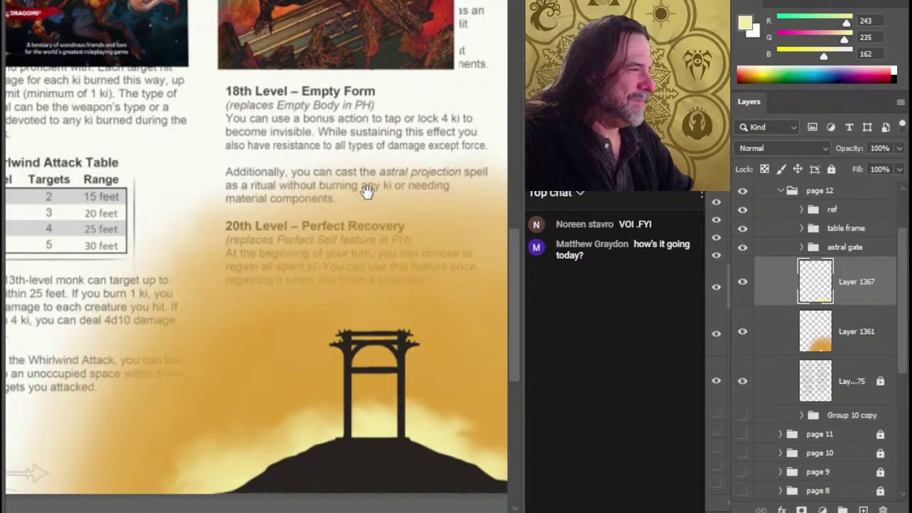
left_click_drag(402, 173, 391, 170)
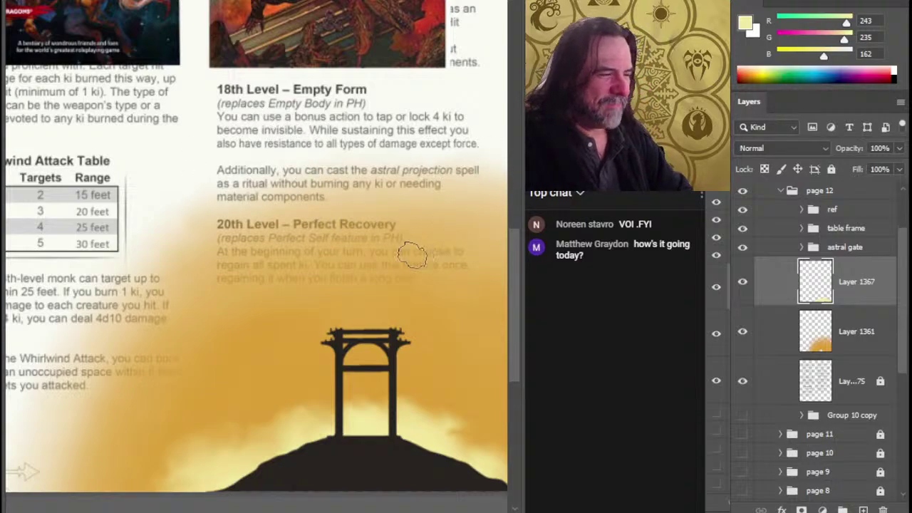
key("z")
left_click(741, 380)
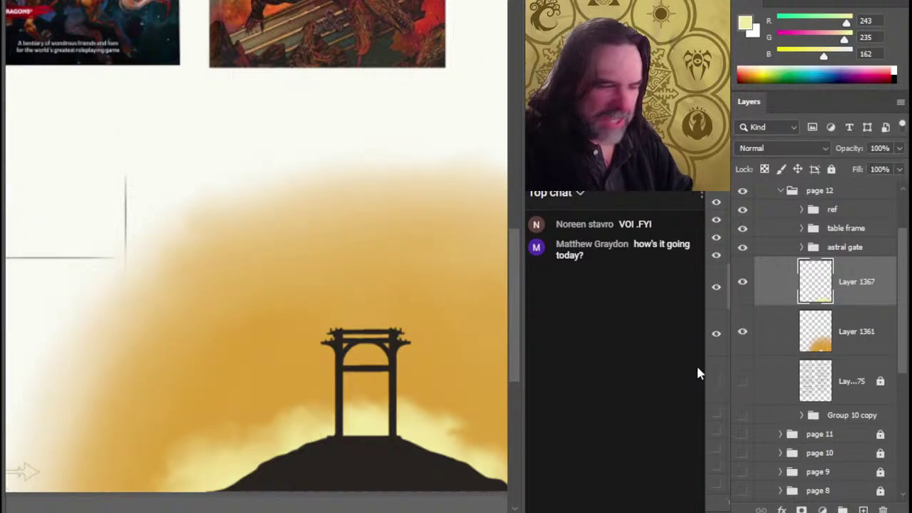
left_click_drag(416, 322, 354, 178)
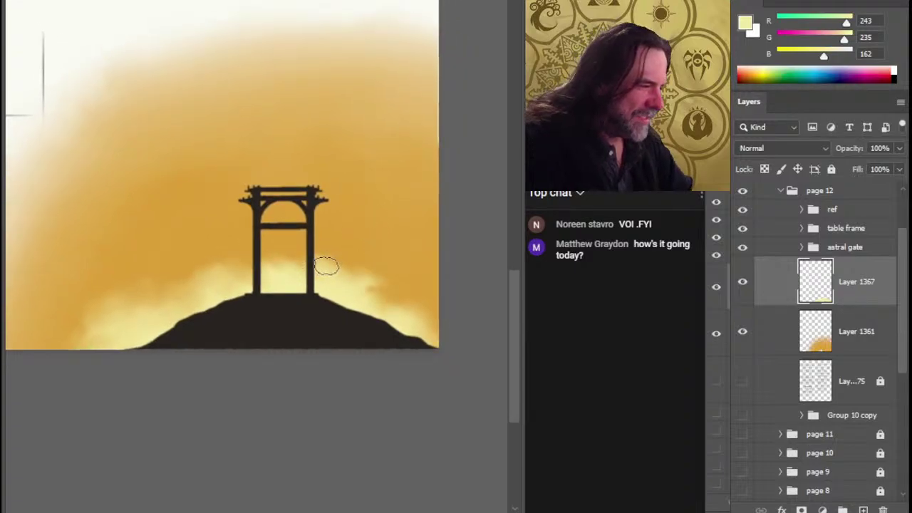
Step: Reshape the pale yellow glow's upper edge on both slopes of the hill into finer, feathered wisps
mouse_move(342, 283)
left_mouse_down()
mouse_move(380, 293)
mouse_move(363, 300)
mouse_move(394, 306)
mouse_move(417, 325)
mouse_move(411, 282)
mouse_move(438, 299)
mouse_move(405, 285)
mouse_move(385, 310)
mouse_move(428, 315)
left_mouse_up()
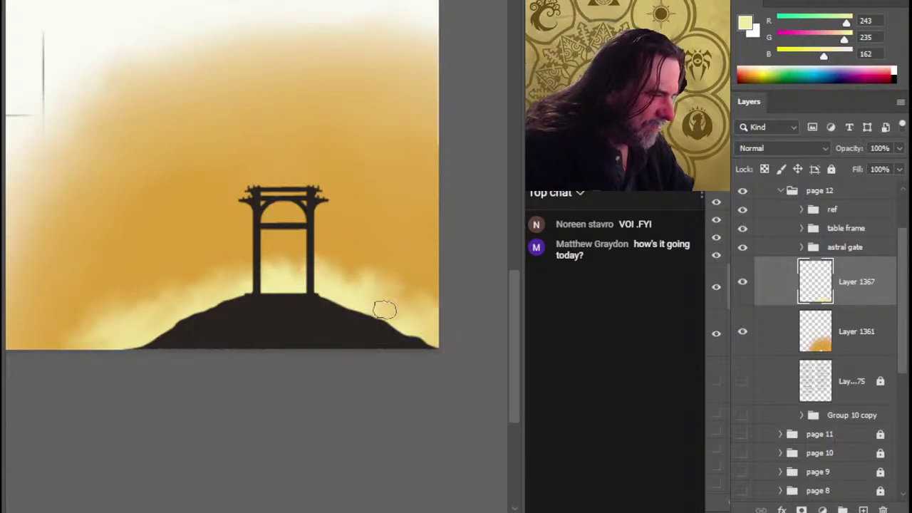
left_click_drag(309, 332, 383, 305)
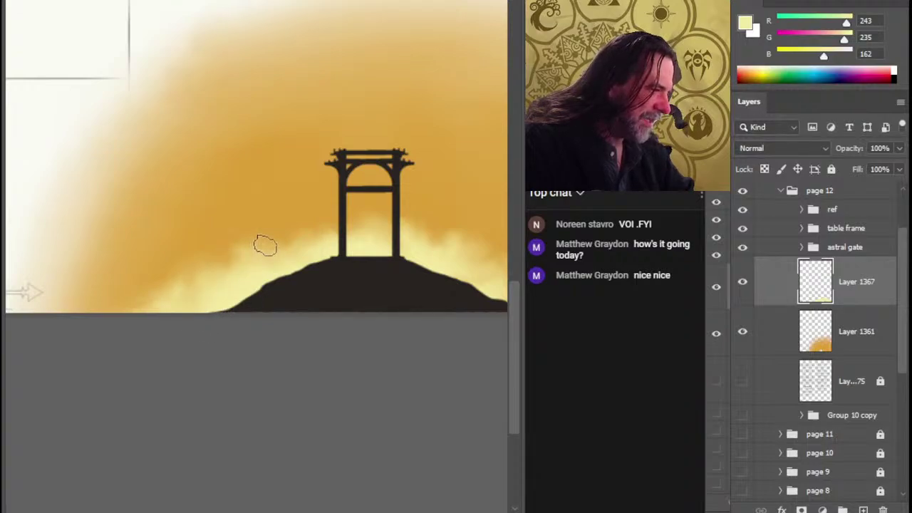
left_click_drag(266, 246, 263, 268)
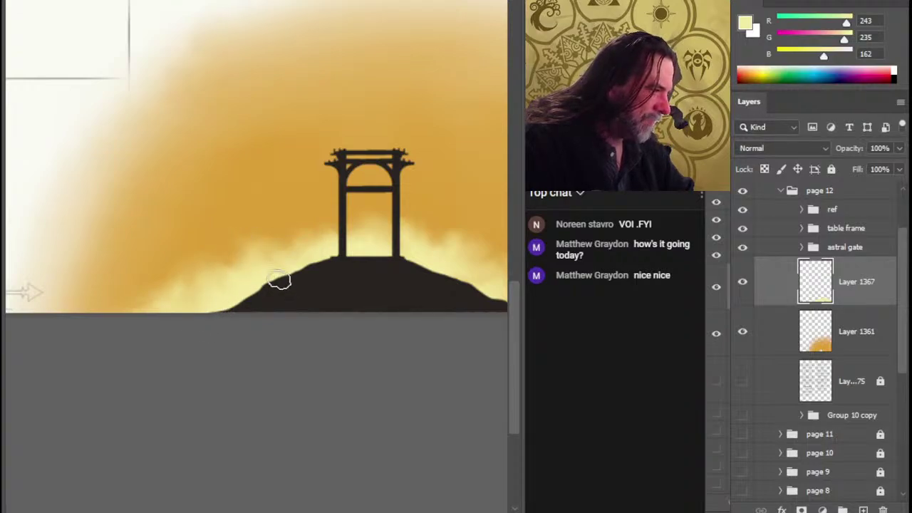
mouse_move(246, 287)
left_mouse_down()
mouse_move(242, 236)
mouse_move(278, 270)
mouse_move(243, 252)
mouse_move(222, 255)
mouse_move(229, 288)
mouse_move(228, 263)
left_mouse_up()
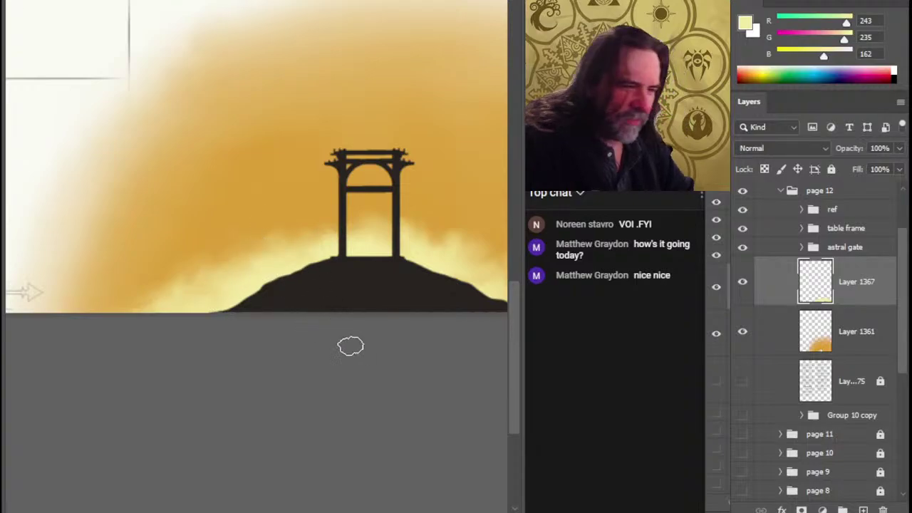
Step: Refine the wispy edge of the pale yellow glow behind the gate and down the hill's right slope
mouse_move(350, 346)
left_mouse_down()
mouse_move(253, 316)
mouse_move(242, 324)
left_mouse_up()
mouse_move(286, 274)
left_mouse_down()
mouse_move(340, 292)
mouse_move(285, 259)
mouse_move(318, 280)
left_mouse_up()
mouse_move(292, 248)
left_mouse_down()
mouse_move(320, 246)
mouse_move(386, 283)
mouse_move(355, 262)
mouse_move(361, 284)
left_mouse_up()
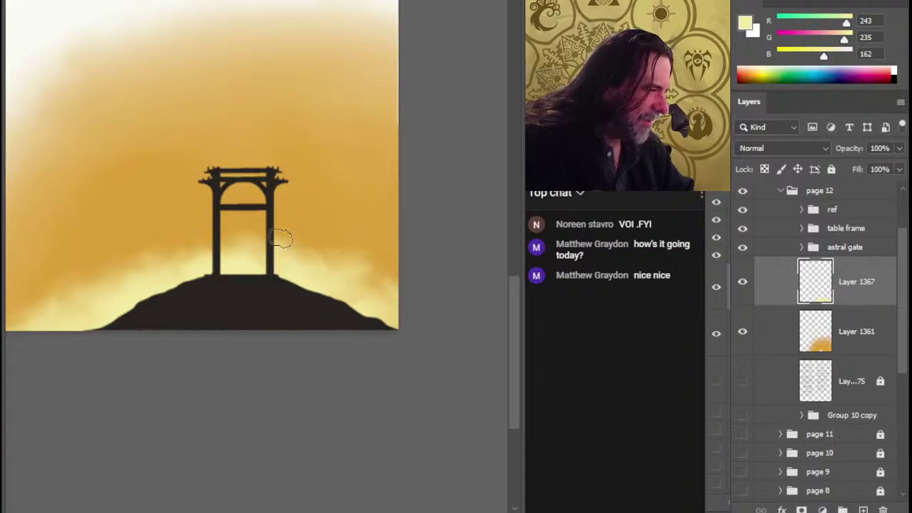
left_click_drag(280, 239, 326, 279)
mouse_move(284, 258)
left_mouse_down()
mouse_move(297, 239)
mouse_move(358, 268)
mouse_move(342, 302)
mouse_move(337, 238)
mouse_move(330, 266)
mouse_move(347, 276)
mouse_move(345, 266)
mouse_move(303, 263)
mouse_move(370, 264)
mouse_move(398, 298)
mouse_move(338, 242)
mouse_move(408, 310)
mouse_move(345, 235)
mouse_move(383, 296)
mouse_move(325, 281)
mouse_move(387, 279)
mouse_move(338, 234)
mouse_move(379, 256)
mouse_move(385, 249)
mouse_move(373, 246)
mouse_move(424, 308)
mouse_move(366, 263)
mouse_move(337, 299)
mouse_move(381, 254)
mouse_move(399, 282)
mouse_move(374, 307)
mouse_move(355, 284)
mouse_move(424, 250)
mouse_move(347, 233)
mouse_move(337, 286)
mouse_move(304, 276)
mouse_move(400, 331)
mouse_move(320, 259)
left_mouse_up()
left_click_drag(348, 299, 322, 322)
left_click_drag(322, 322, 377, 319)
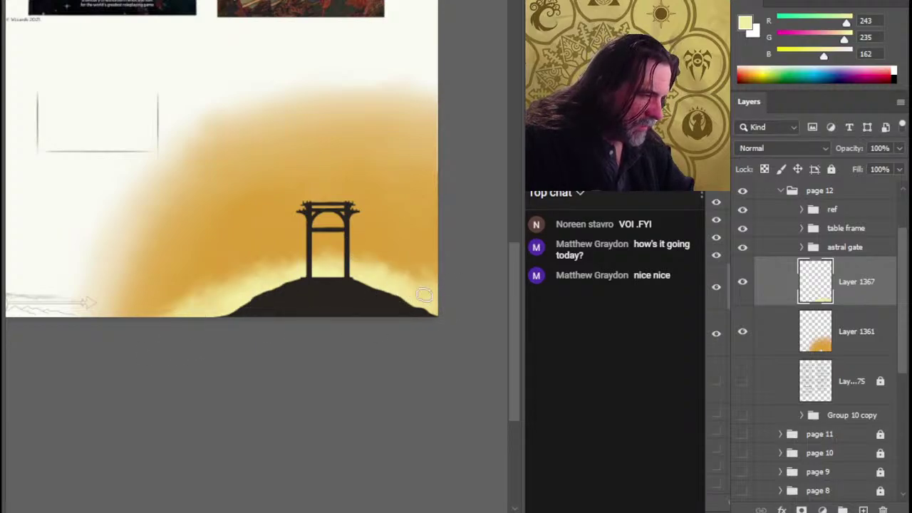
left_click_drag(279, 242, 317, 327)
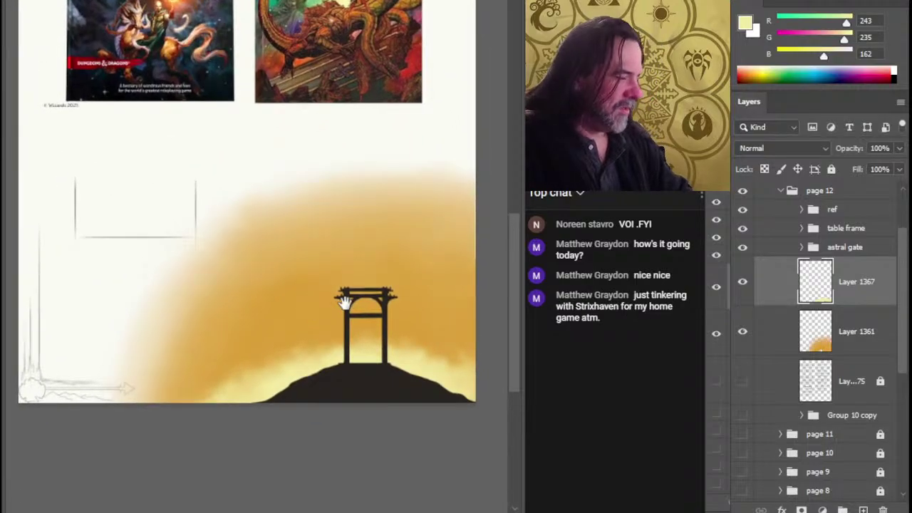
left_click_drag(393, 359, 324, 330)
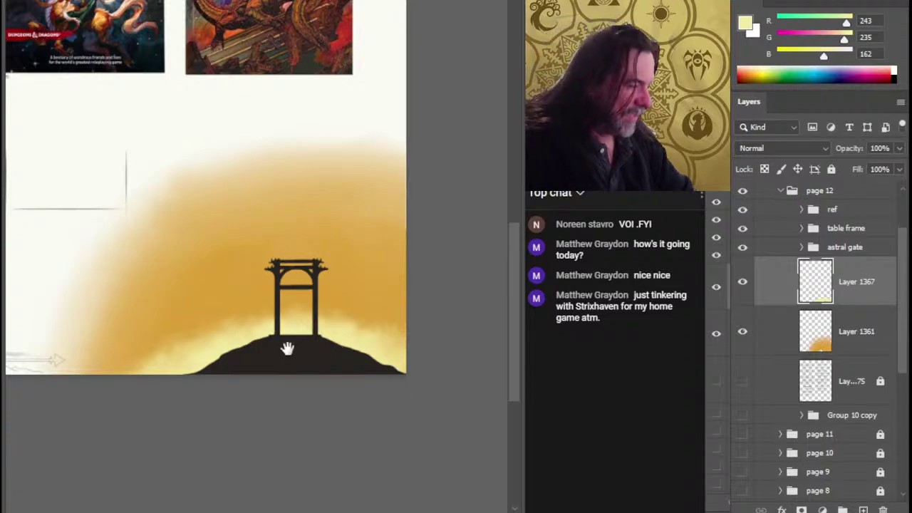
left_click_drag(285, 346, 401, 299)
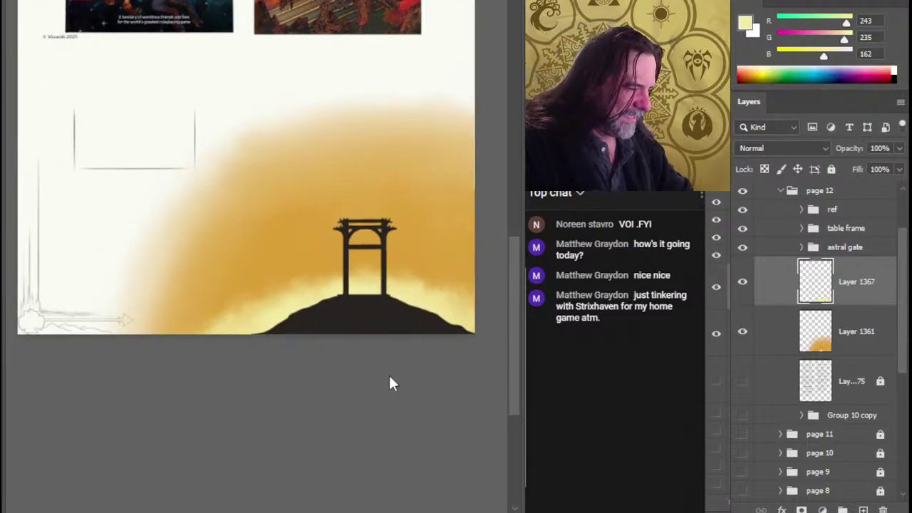
Step: Transform the pale yellow glow on Layer 1367 slightly narrower by pulling its left side toward the hill
key("ctrl+t")
left_click_drag(161, 295, 171, 294)
key("Return")
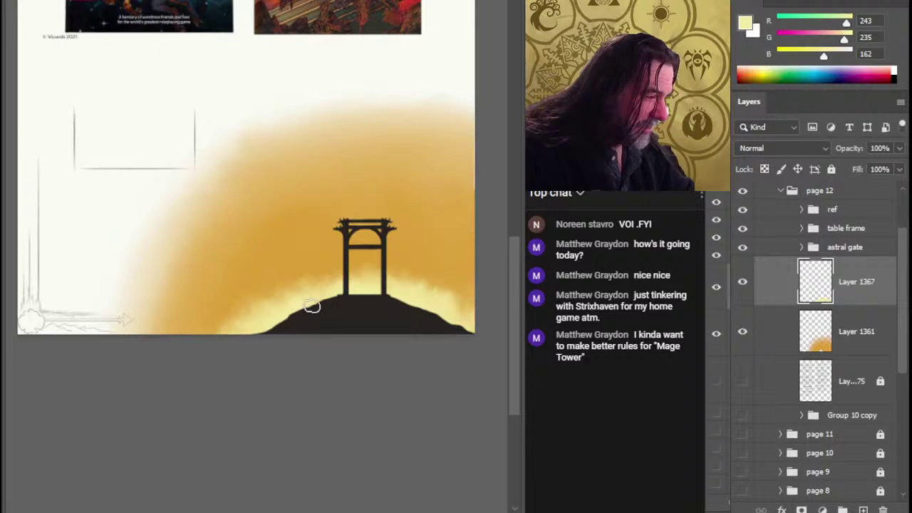
Step: Sample a pale yellow (RGB 240, 228, 153) from the glow beside the gate and return to the rough-edged blending brush
key("e")
left_click(344, 275, "alt")
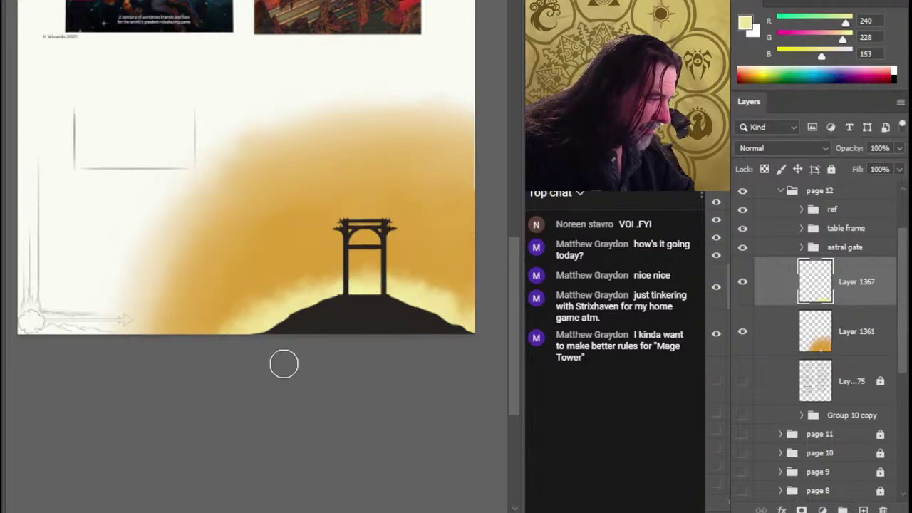
key("e")
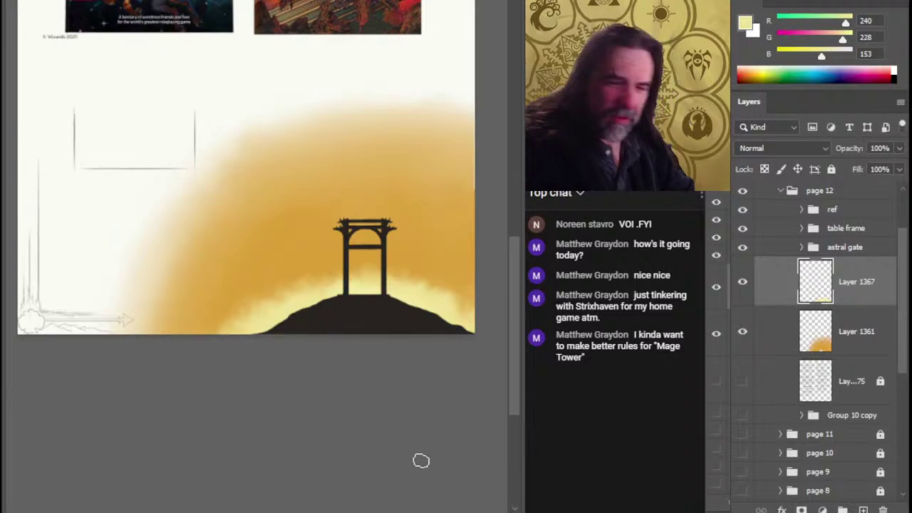
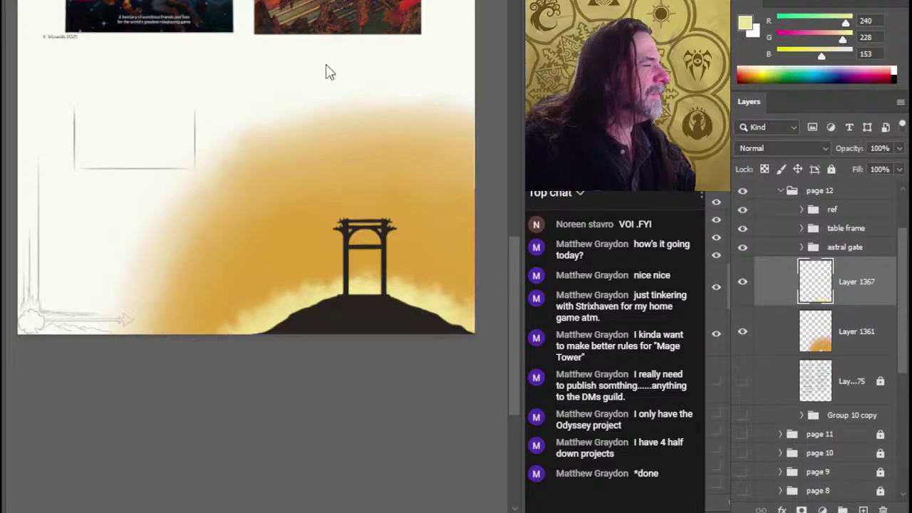
Step: Apply a Gaussian Blur with a radius of 9.4 to the pale yellow glow on Layer 1367
key("ctrl+alt+f")
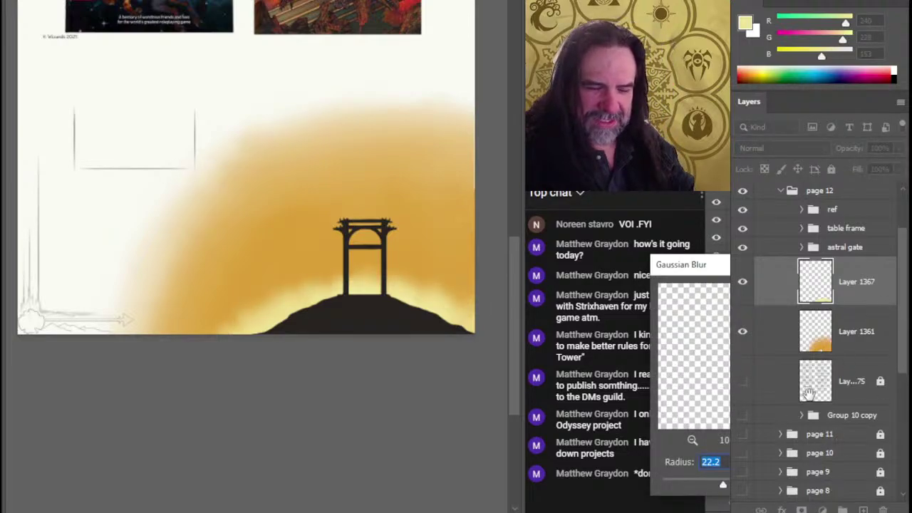
left_click_drag(723, 485, 748, 497)
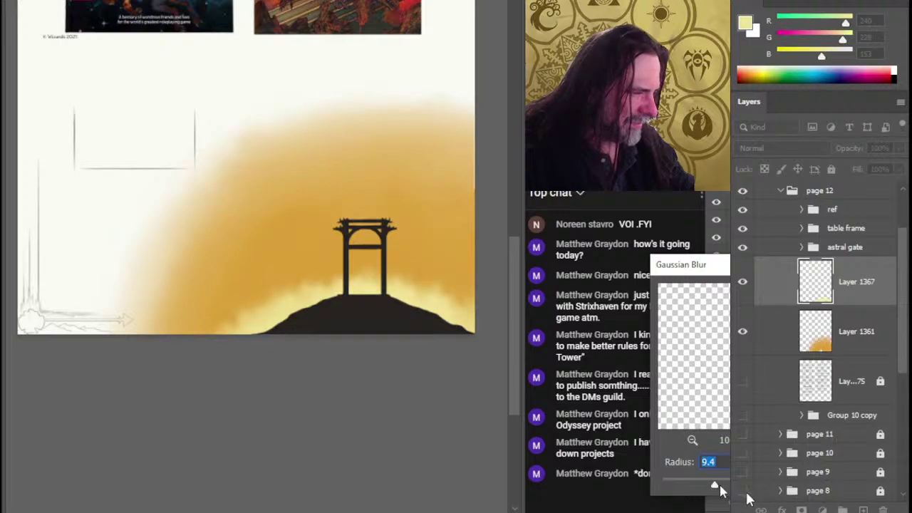
left_click(876, 294)
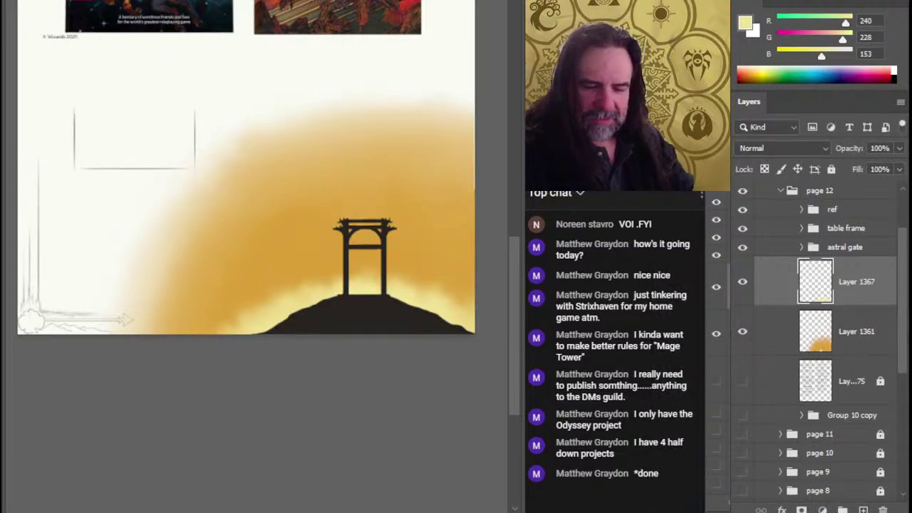
Step: Add a new layer above Layer 1367 and sample a dark red-brown (RGB 101, 38, 10) from the Theros cover
left_click(863, 510)
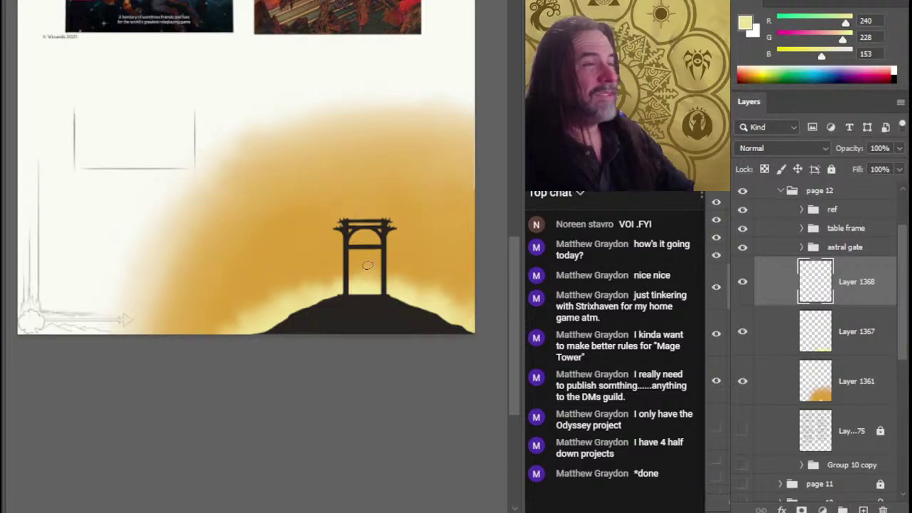
left_click_drag(328, 213, 323, 442)
scroll(256, 253, "up", 4)
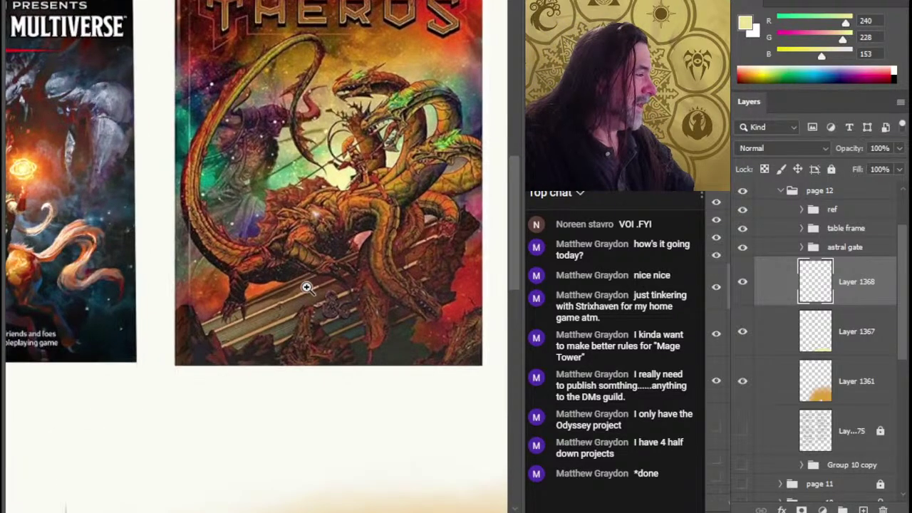
scroll(354, 224, "down", 4)
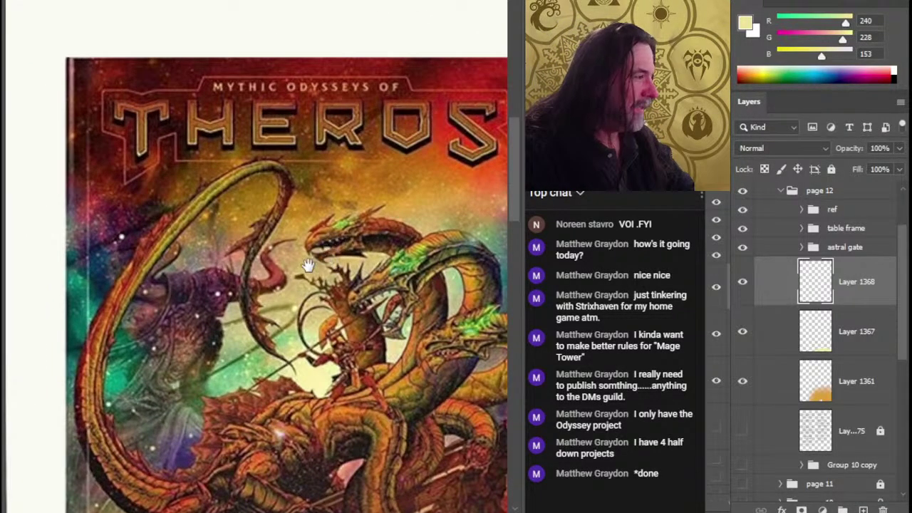
left_click(282, 189, "alt")
left_click_drag(281, 189, 261, 193)
Step: Resample a dark reddish brown (RGB 99, 43, 14) from the sky beside the creature's tail on the Theros cover
left_click_drag(456, 356, 291, 290)
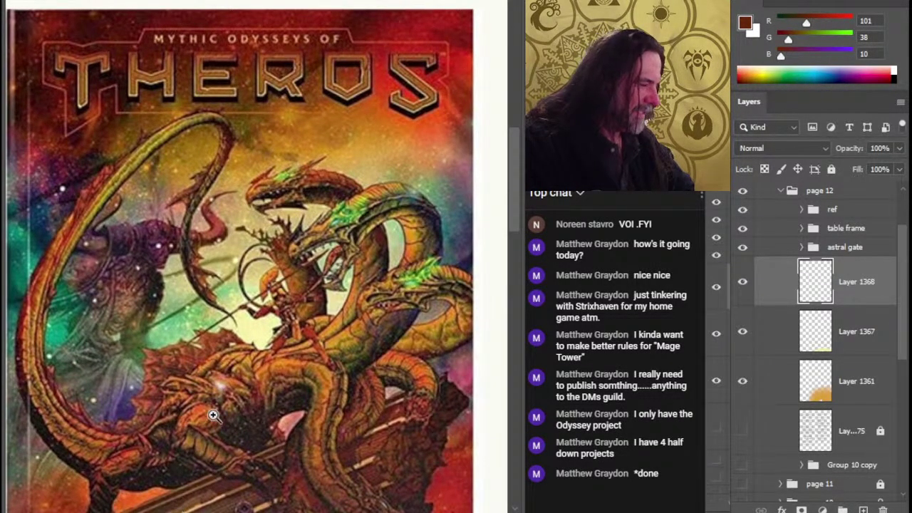
left_click_drag(202, 411, 277, 256)
left_click_drag(336, 241, 288, 363)
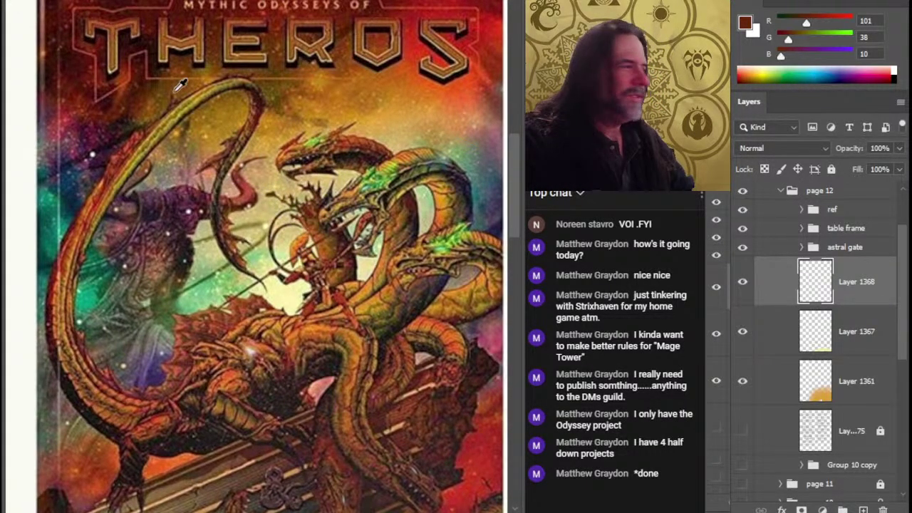
left_click(129, 94, "alt")
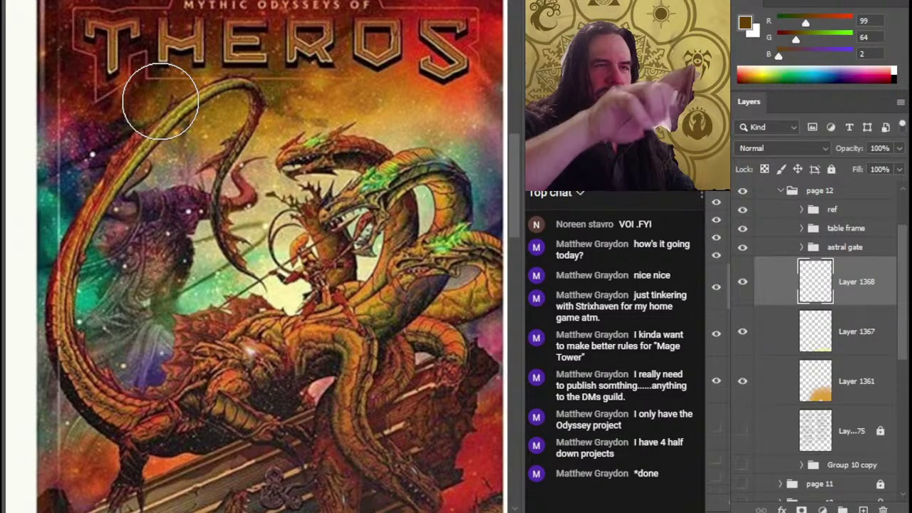
left_click(150, 94, "alt")
left_click_drag(149, 96, 142, 97)
Step: Paint a small dark reddish-brown cloud with wispy lower edges in the orange sky left of the gate on Layer 1368
left_click_drag(333, 213, 272, 204)
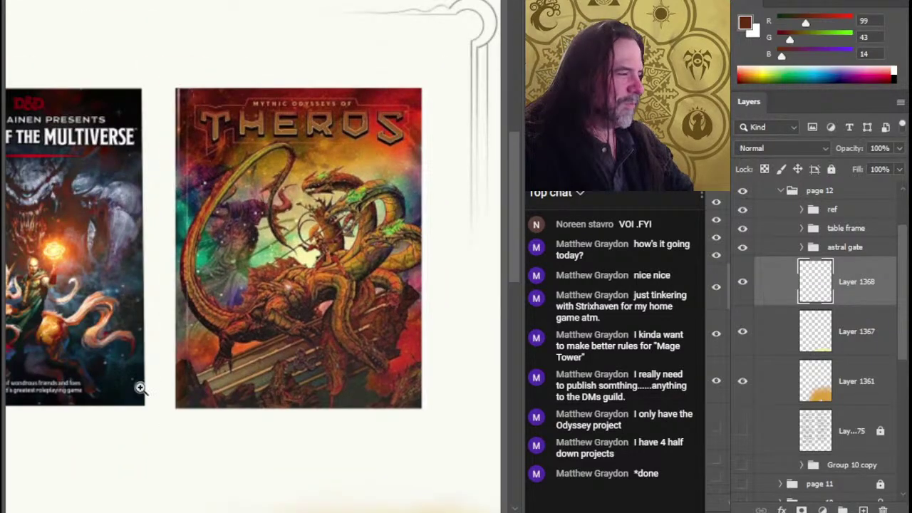
left_click_drag(226, 299, 336, 218)
left_click_drag(444, 272, 377, 257)
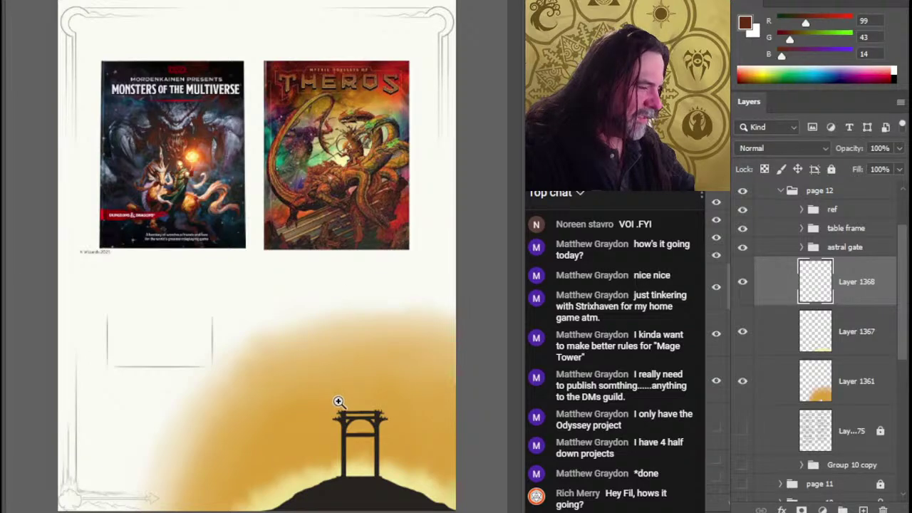
key("ctrl+minus")
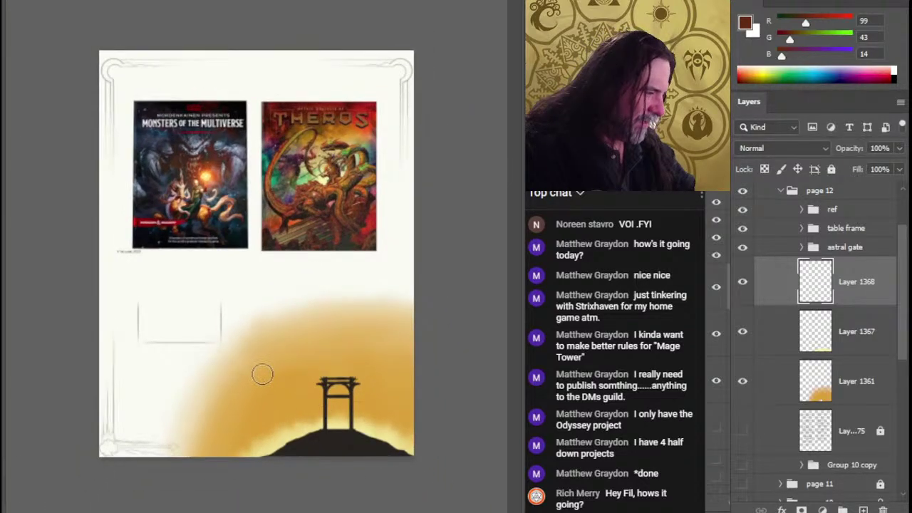
mouse_move(262, 374)
left_mouse_down()
mouse_move(241, 382)
mouse_move(256, 393)
left_mouse_up()
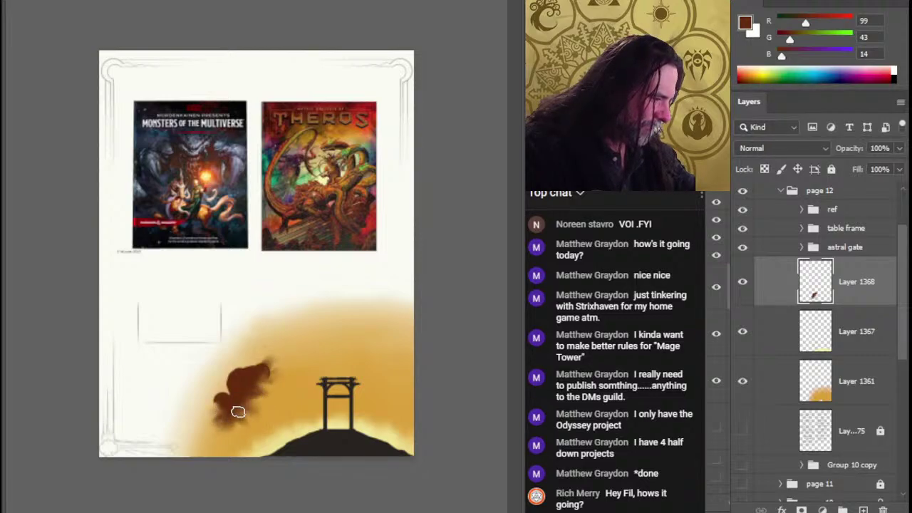
left_click_drag(244, 407, 264, 389)
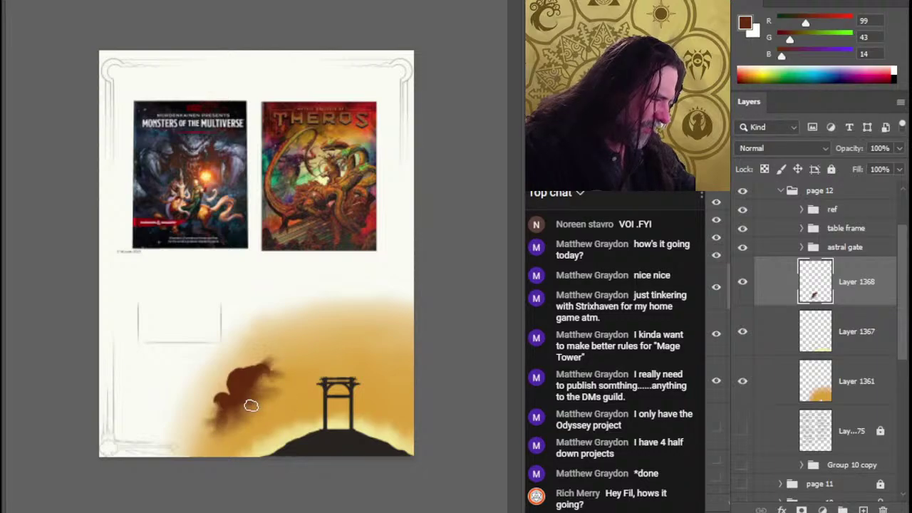
mouse_move(246, 403)
left_mouse_down()
mouse_move(208, 432)
mouse_move(202, 422)
left_mouse_up()
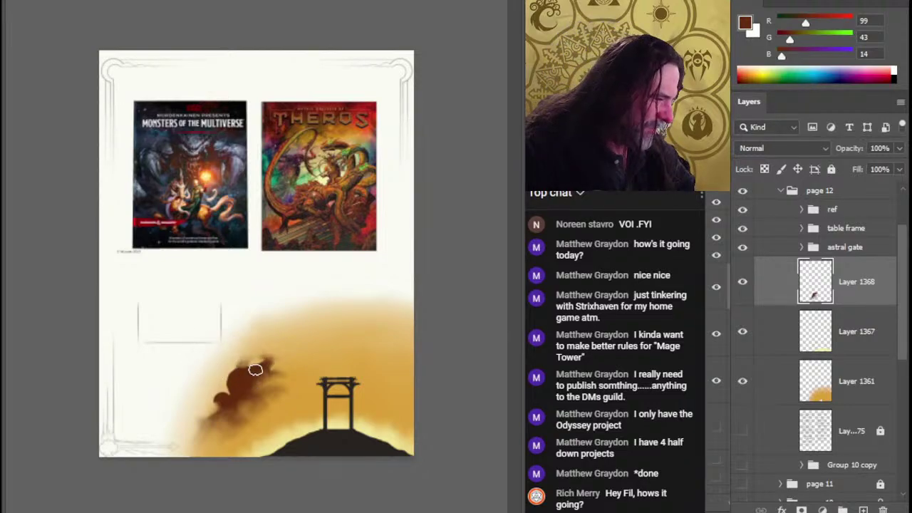
Step: Blend and extend the brown cloud into a large smoky plume, rising toward the glow's upper edge and spreading down to the hill
mouse_move(256, 370)
left_mouse_down()
mouse_move(233, 396)
mouse_move(233, 380)
mouse_move(230, 394)
mouse_move(238, 381)
mouse_move(238, 397)
mouse_move(230, 403)
mouse_move(241, 395)
mouse_move(236, 382)
mouse_move(220, 407)
mouse_move(233, 401)
mouse_move(257, 374)
left_mouse_up()
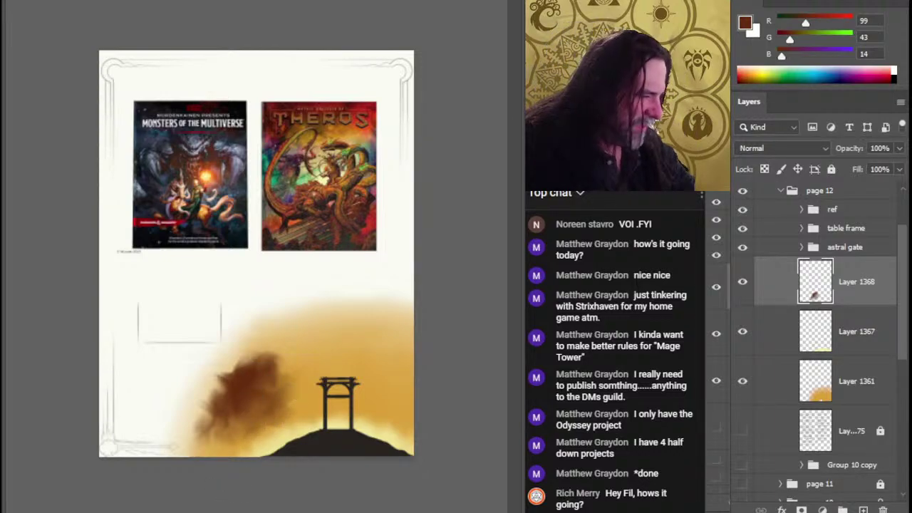
left_click_drag(273, 381, 307, 357)
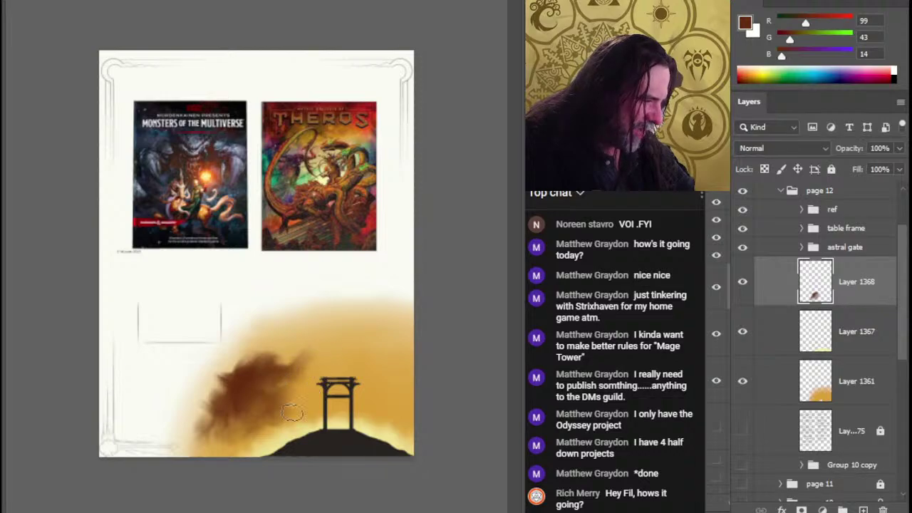
left_click_drag(269, 413, 284, 424)
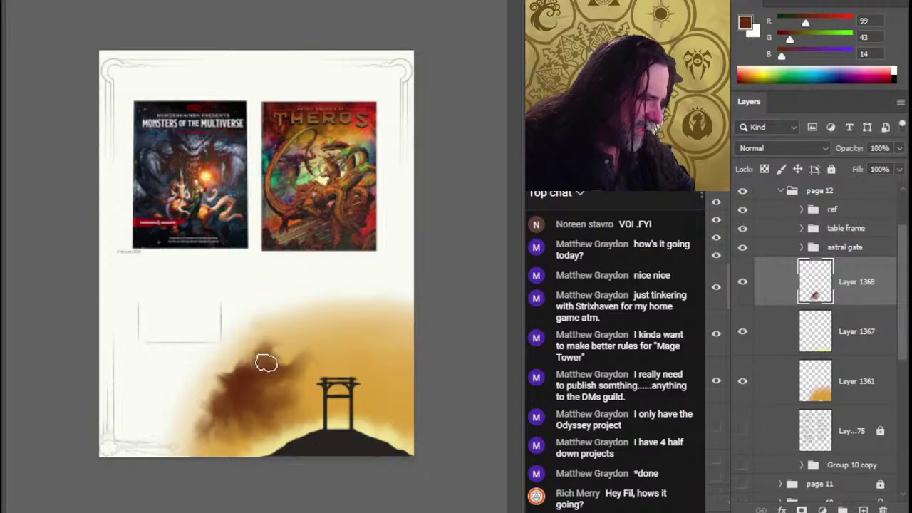
mouse_move(267, 363)
left_mouse_down()
mouse_move(316, 361)
mouse_move(286, 361)
mouse_move(227, 401)
mouse_move(250, 393)
mouse_move(214, 385)
mouse_move(211, 369)
mouse_move(220, 428)
mouse_move(241, 402)
mouse_move(218, 385)
mouse_move(219, 419)
mouse_move(237, 399)
mouse_move(236, 416)
mouse_move(242, 402)
mouse_move(228, 414)
mouse_move(236, 424)
mouse_move(238, 416)
mouse_move(221, 429)
mouse_move(226, 416)
mouse_move(213, 407)
mouse_move(215, 423)
mouse_move(222, 407)
mouse_move(237, 414)
mouse_move(241, 447)
mouse_move(186, 416)
mouse_move(230, 440)
mouse_move(268, 445)
mouse_move(243, 412)
mouse_move(229, 434)
mouse_move(229, 425)
mouse_move(244, 414)
mouse_move(239, 435)
mouse_move(231, 422)
mouse_move(253, 428)
mouse_move(275, 412)
mouse_move(242, 428)
mouse_move(255, 392)
mouse_move(266, 387)
mouse_move(258, 383)
mouse_move(296, 387)
mouse_move(301, 378)
mouse_move(281, 373)
mouse_move(278, 356)
mouse_move(249, 385)
mouse_move(262, 375)
mouse_move(252, 346)
mouse_move(259, 389)
mouse_move(278, 375)
mouse_move(318, 383)
left_mouse_up()
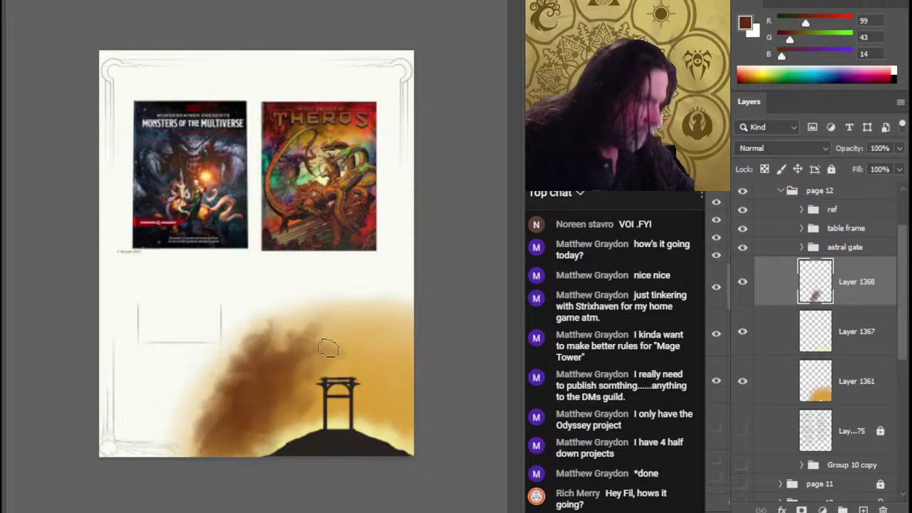
Step: Sample a darker maroon (RGB 67, 20, 14) from the sky beneath the title's first letter on the Theros cover
scroll(271, 139, "up", 3)
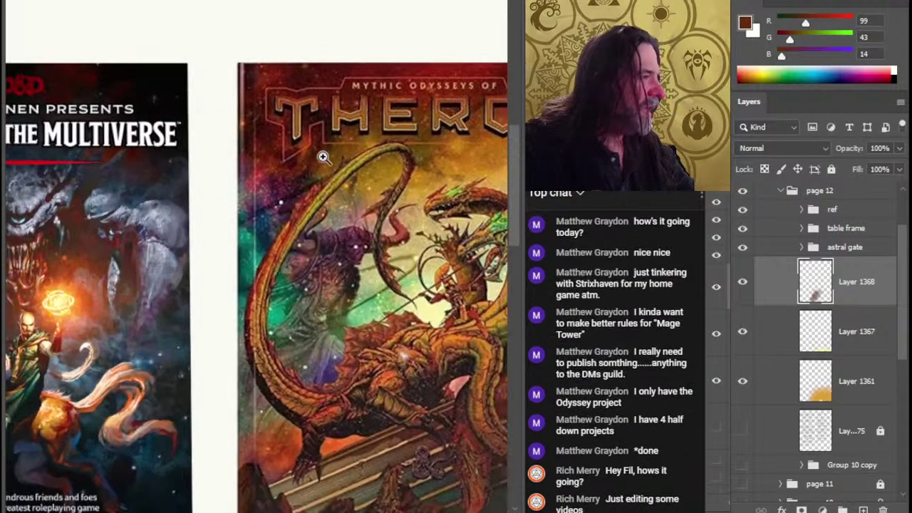
left_click(272, 136, "alt")
left_click(268, 140, "alt")
key("ctrl+0")
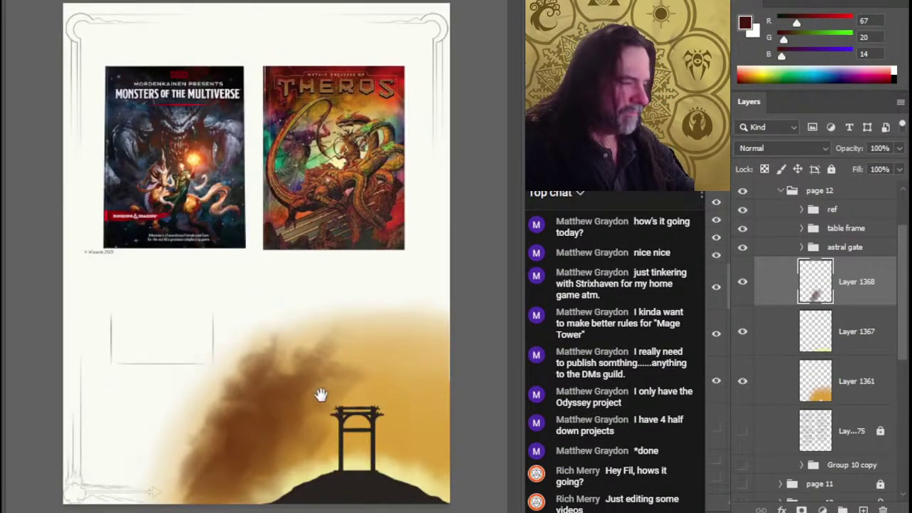
Step: Sample a dark reddish brown (RGB 90, 31, 24) from the Theros cover, paint a smoke cloud above the gate and start smudging it
key("x")
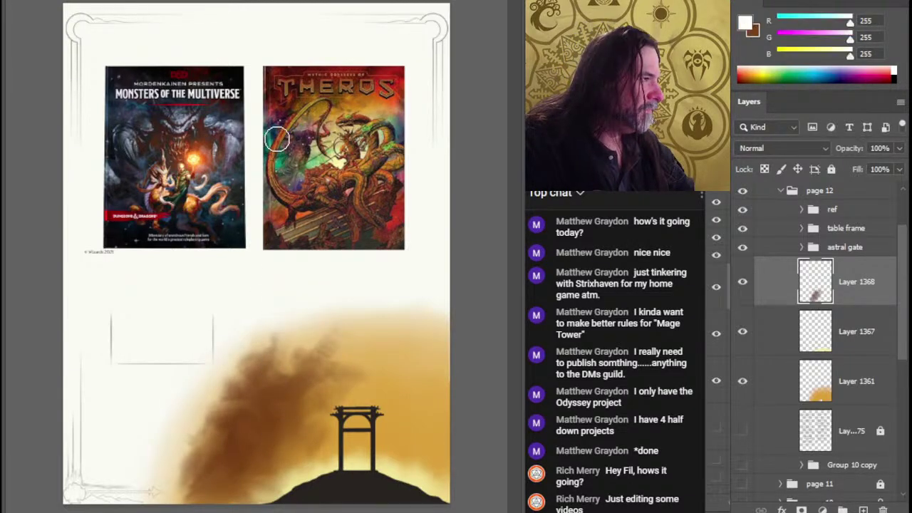
left_click(286, 91, "alt")
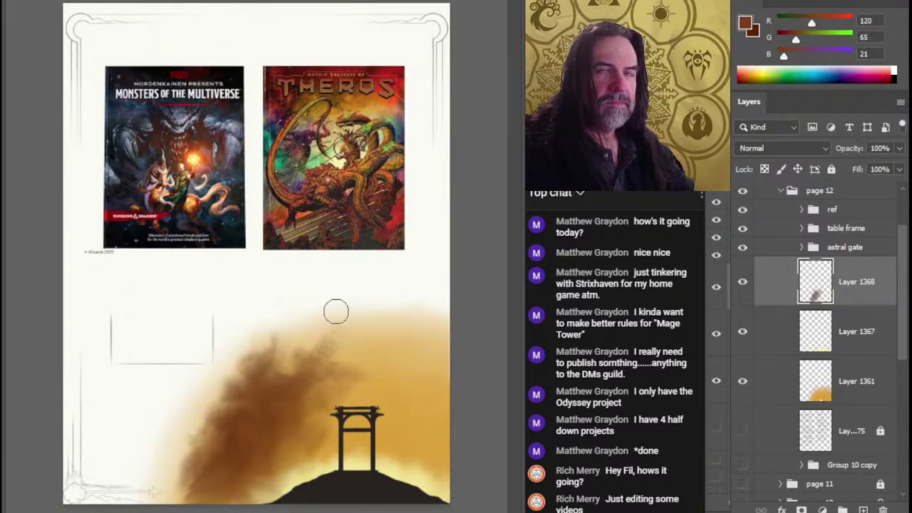
left_click(291, 102, "alt")
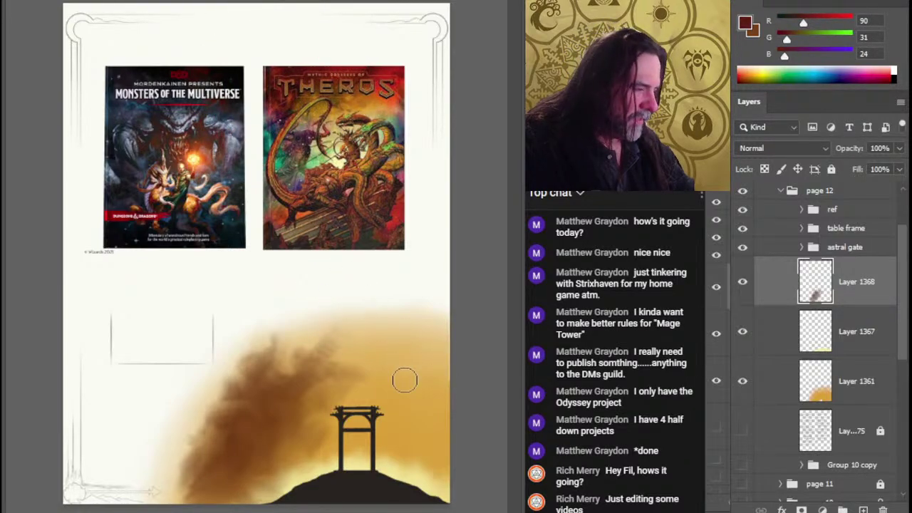
left_click_drag(403, 379, 396, 379)
key("r")
mouse_move(345, 392)
left_mouse_down()
mouse_move(365, 353)
mouse_move(332, 393)
mouse_move(302, 401)
mouse_move(352, 355)
mouse_move(340, 369)
left_mouse_up()
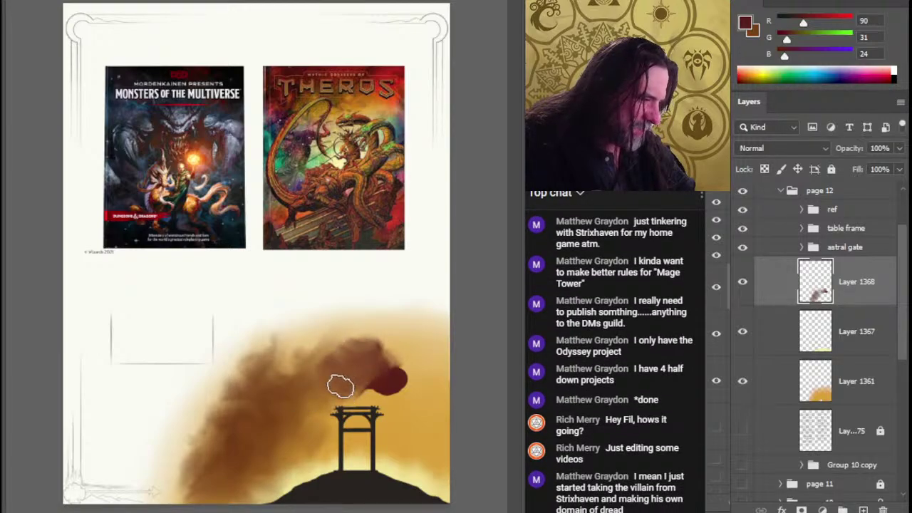
Step: Smudge the reddish-brown smoke above the gate into wispy clouds reaching the page's right edge
mouse_move(356, 399)
left_mouse_down()
mouse_move(387, 361)
mouse_move(362, 338)
mouse_move(400, 357)
mouse_move(341, 344)
mouse_move(361, 369)
mouse_move(351, 352)
mouse_move(403, 356)
mouse_move(395, 385)
mouse_move(411, 367)
mouse_move(427, 374)
mouse_move(399, 385)
mouse_move(397, 374)
mouse_move(360, 373)
mouse_move(425, 403)
left_mouse_up()
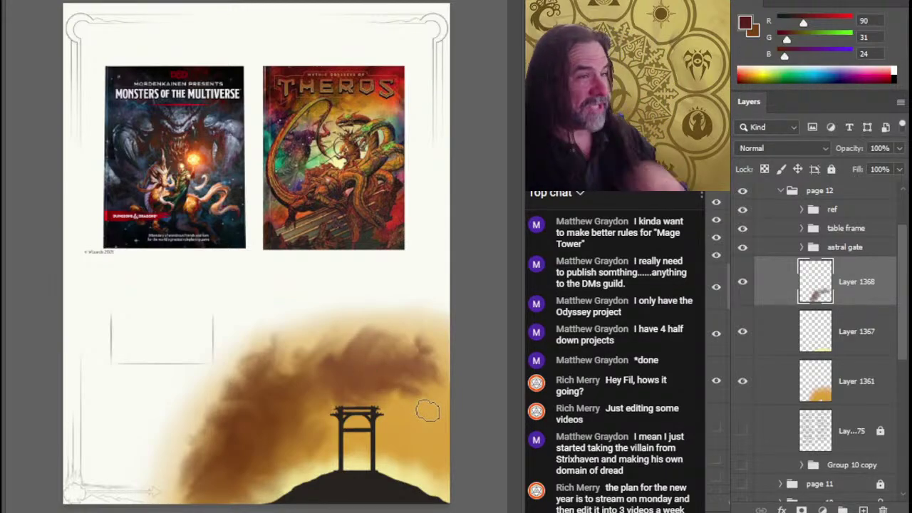
left_click_drag(375, 407, 417, 399)
left_click_drag(417, 398, 393, 320)
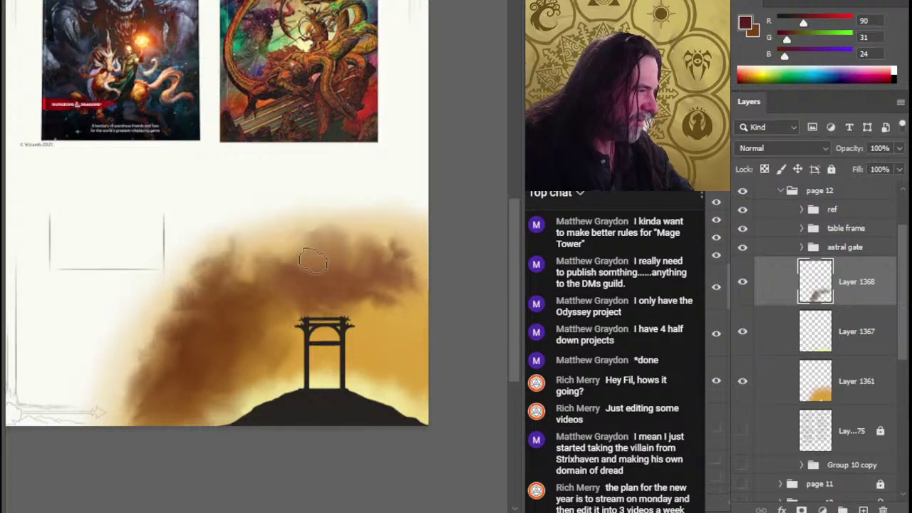
mouse_move(351, 260)
left_mouse_down()
mouse_move(391, 275)
mouse_move(368, 257)
mouse_move(397, 261)
mouse_move(432, 240)
mouse_move(378, 273)
mouse_move(387, 246)
mouse_move(382, 253)
mouse_move(407, 260)
mouse_move(387, 279)
mouse_move(321, 279)
mouse_move(340, 267)
mouse_move(348, 293)
mouse_move(303, 300)
mouse_move(261, 357)
mouse_move(332, 297)
mouse_move(358, 287)
mouse_move(400, 281)
mouse_move(404, 322)
mouse_move(304, 322)
mouse_move(417, 294)
mouse_move(415, 310)
mouse_move(425, 276)
left_mouse_up()
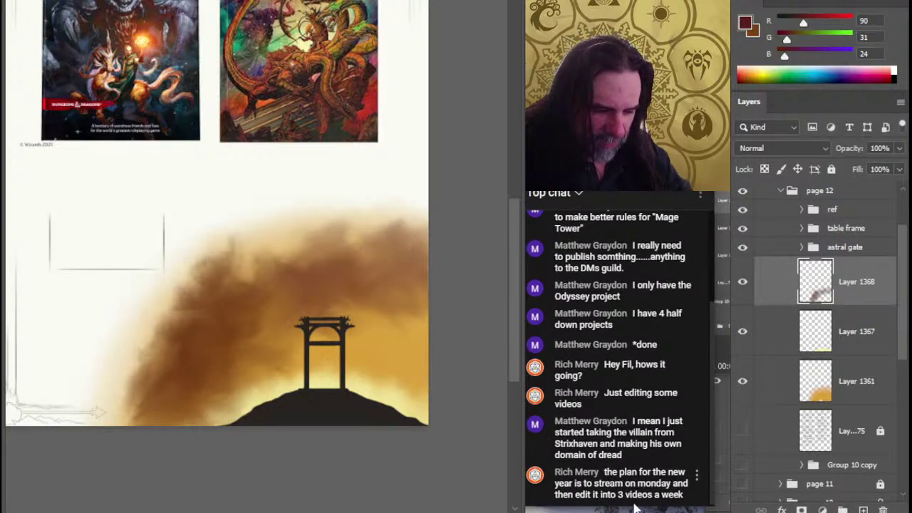
left_click_drag(635, 506, 636, 512)
key("alt+Tab")
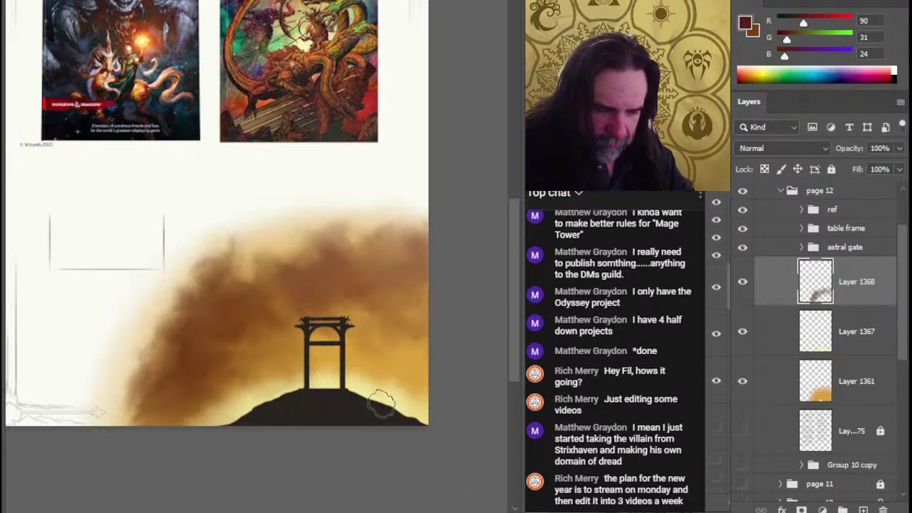
key("alt+Tab")
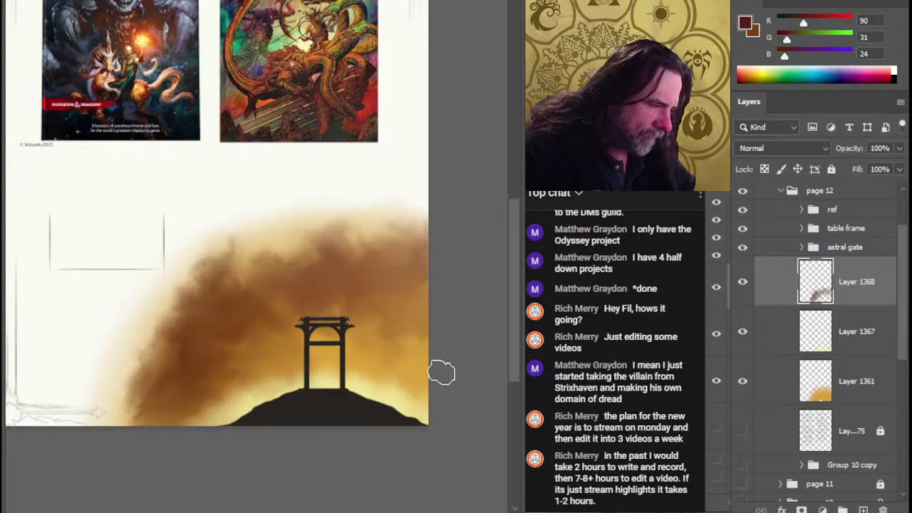
Step: Sample the pale yellow glow (RGB 239, 223, 145) near the hill and paint soft light into the sky to the right of the gate
left_click(367, 382, "alt")
left_click(367, 381, "alt")
mouse_move(399, 359)
left_mouse_down()
mouse_move(408, 360)
mouse_move(383, 375)
left_mouse_up()
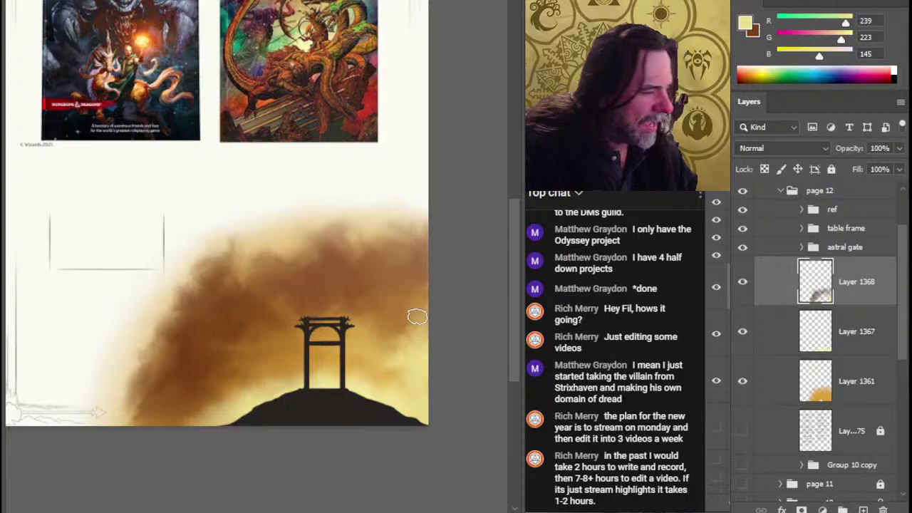
left_click_drag(417, 317, 416, 327)
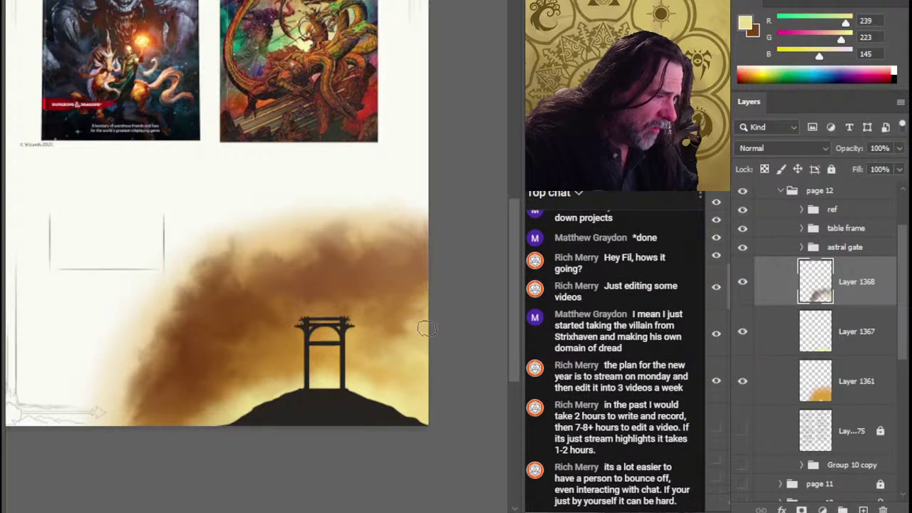
left_click_drag(171, 400, 178, 397)
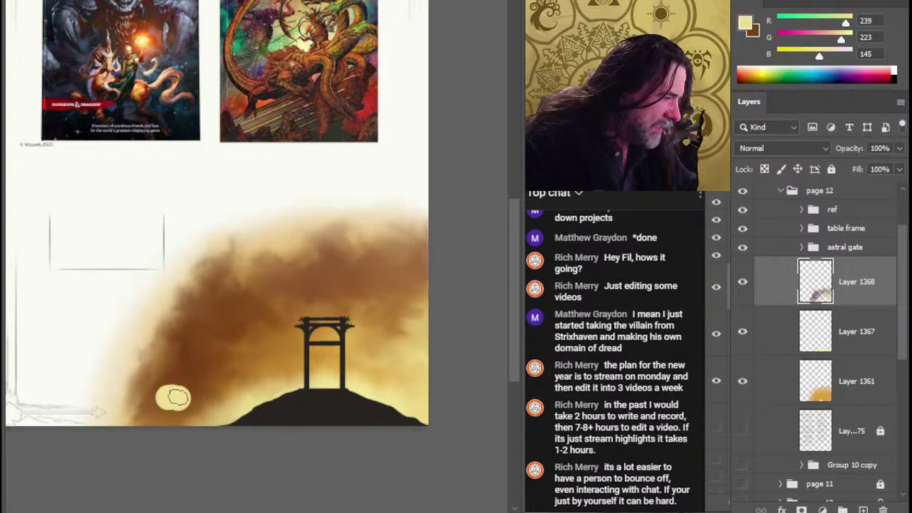
key("ctrl+z")
Step: Sample an orange (RGB 182, 109, 25) from the Theros cover and paint glowing clouds into the lower left of the smoke
left_click_drag(298, 244, 373, 149)
scroll(301, 183, "up", 1)
left_click(352, 146, "alt")
left_click(351, 146, "alt")
left_click_drag(342, 340, 345, 195)
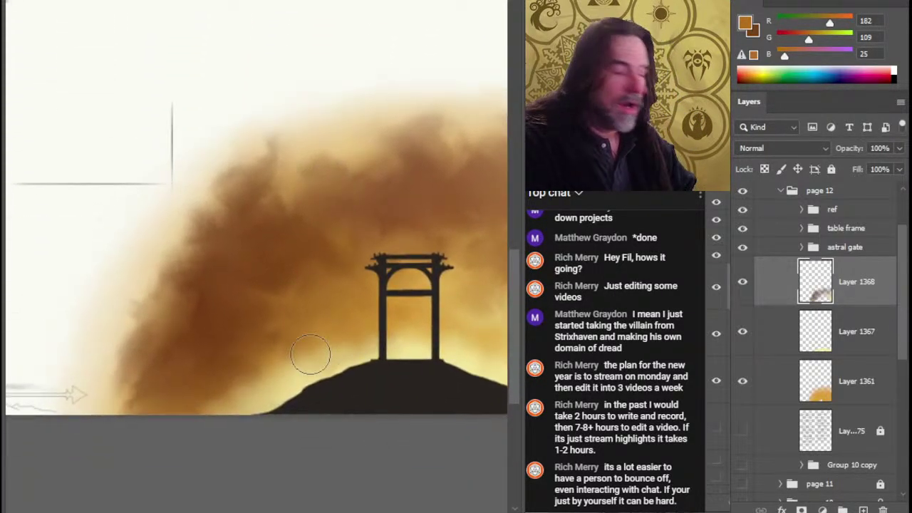
mouse_move(204, 360)
left_mouse_down()
mouse_move(235, 373)
mouse_move(228, 334)
mouse_move(191, 325)
mouse_move(223, 355)
left_mouse_up()
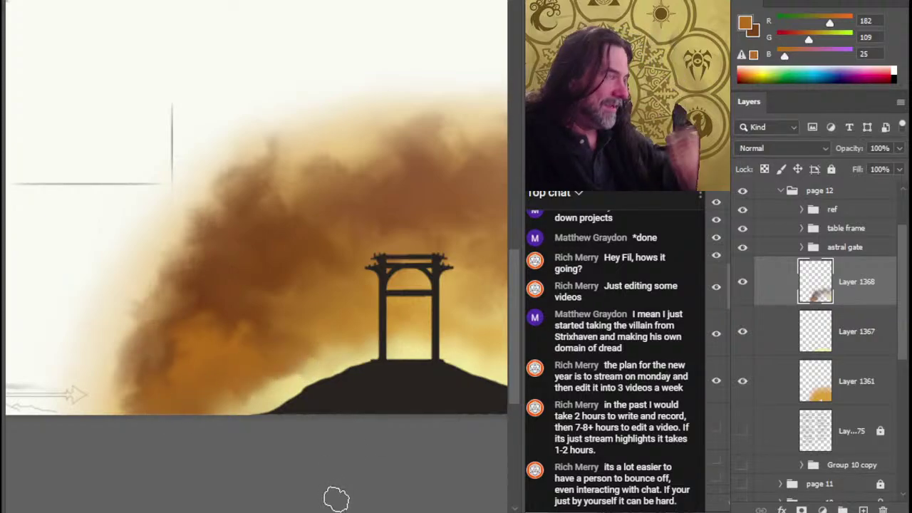
Step: Sample a brown (RGB 126, 71, 28) from the smoke and blend darker puffs into the sky just left of and behind the gate
left_click(256, 251, "alt")
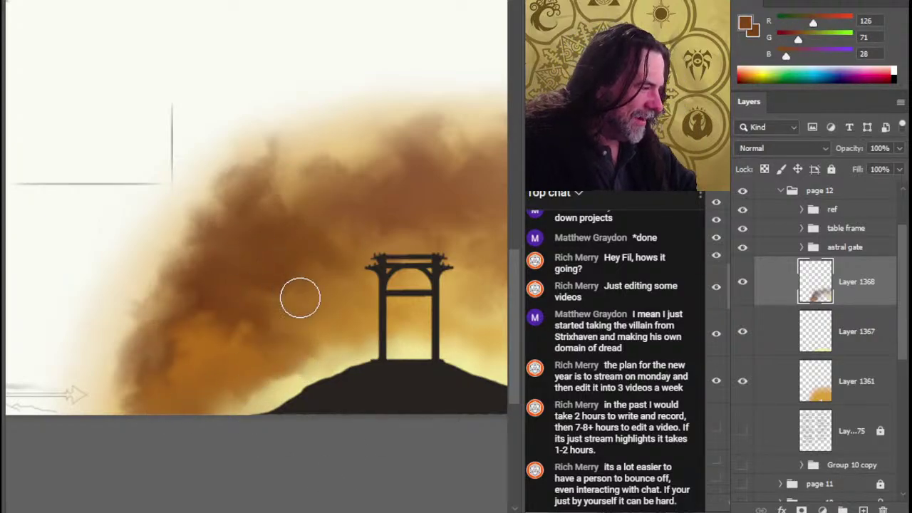
mouse_move(352, 327)
left_mouse_down()
mouse_move(372, 361)
mouse_move(356, 361)
left_mouse_up()
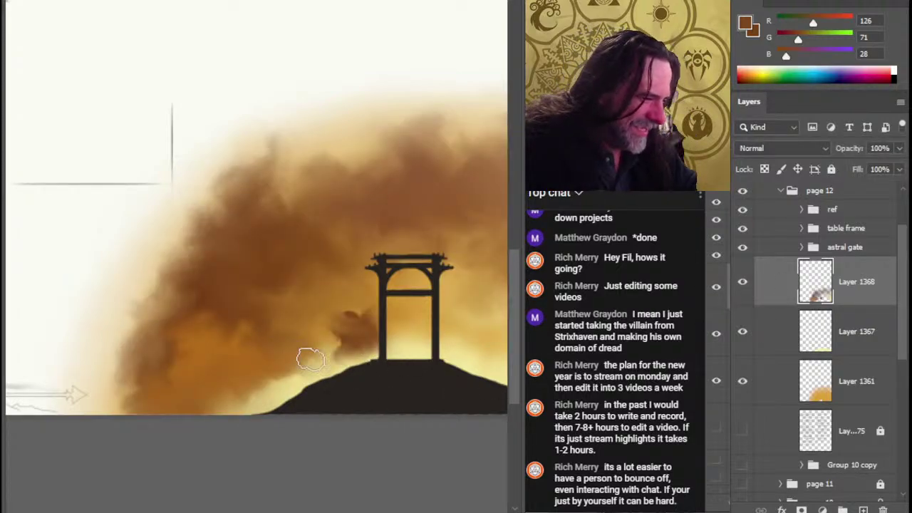
mouse_move(311, 360)
left_mouse_down()
mouse_move(352, 369)
mouse_move(344, 339)
mouse_move(354, 319)
mouse_move(332, 310)
mouse_move(347, 322)
mouse_move(359, 314)
mouse_move(355, 330)
mouse_move(329, 346)
left_mouse_up()
mouse_move(319, 342)
left_mouse_down()
mouse_move(273, 391)
mouse_move(299, 393)
mouse_move(311, 375)
mouse_move(248, 402)
mouse_move(271, 386)
mouse_move(326, 414)
mouse_move(285, 398)
mouse_move(395, 352)
mouse_move(377, 360)
mouse_move(380, 318)
mouse_move(367, 330)
mouse_move(350, 316)
mouse_move(377, 315)
mouse_move(347, 308)
mouse_move(377, 328)
mouse_move(367, 272)
mouse_move(342, 255)
mouse_move(382, 282)
mouse_move(369, 286)
mouse_move(379, 287)
mouse_move(392, 340)
mouse_move(355, 337)
mouse_move(365, 355)
mouse_move(322, 362)
mouse_move(399, 350)
mouse_move(401, 338)
mouse_move(376, 355)
mouse_move(339, 351)
mouse_move(357, 318)
mouse_move(380, 339)
mouse_move(401, 322)
mouse_move(433, 337)
mouse_move(387, 350)
mouse_move(343, 346)
left_mouse_up()
mouse_move(322, 307)
left_mouse_down()
mouse_move(313, 322)
mouse_move(327, 306)
mouse_move(340, 321)
mouse_move(327, 319)
left_mouse_up()
mouse_move(279, 273)
left_mouse_down()
mouse_move(312, 307)
mouse_move(308, 257)
mouse_move(344, 288)
mouse_move(322, 320)
mouse_move(277, 311)
left_mouse_up()
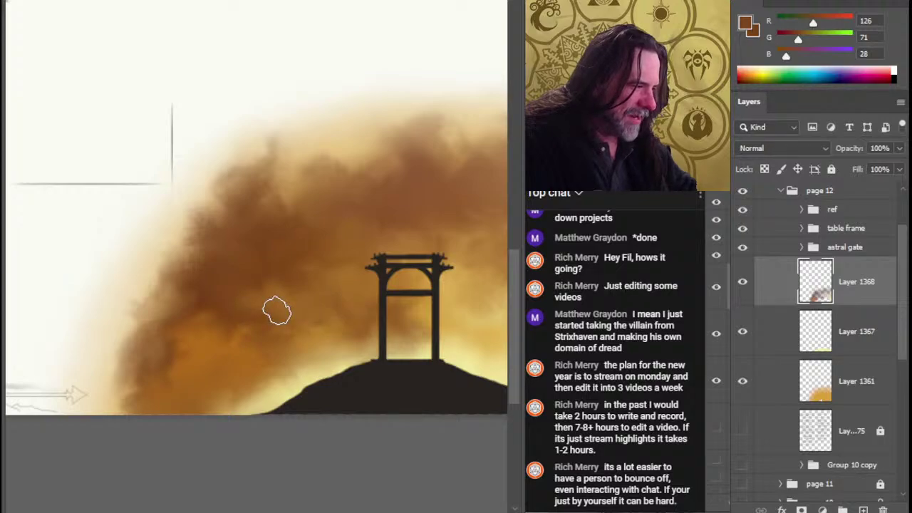
Step: Sample an ochre (RGB 185, 114, 34) below the title on the Theros cover and paint warm cloud detail to the right of the gate
left_click_drag(394, 342, 277, 293)
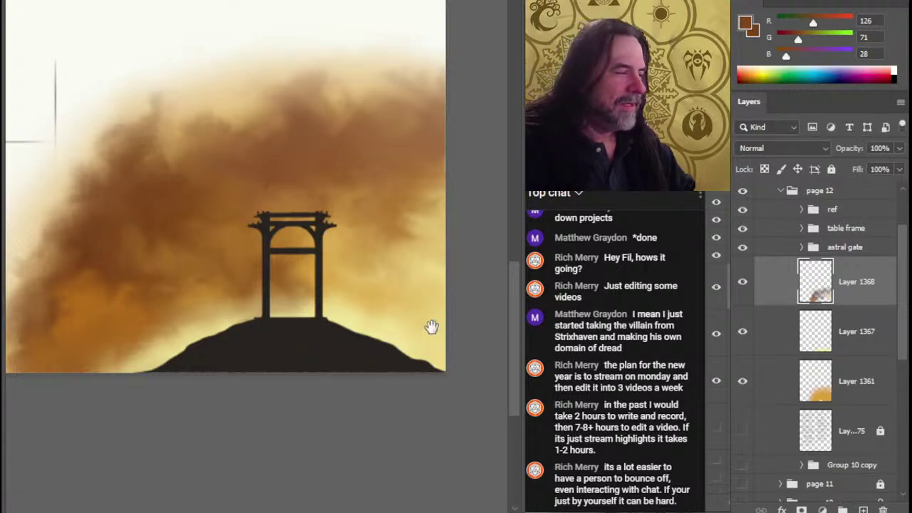
left_click_drag(279, 149, 377, 449)
mouse_move(320, 202)
left_mouse_down()
mouse_move(312, 332)
mouse_move(397, 409)
mouse_move(387, 402)
left_mouse_up()
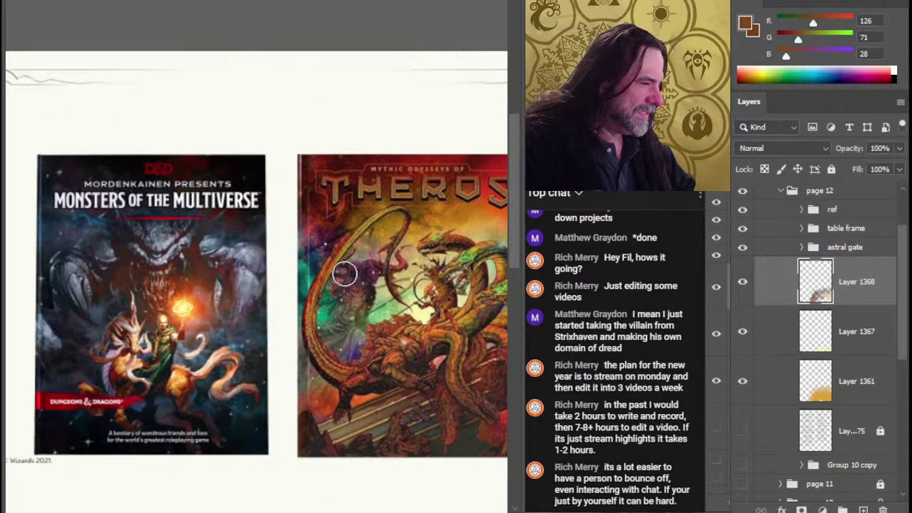
left_click_drag(314, 235, 355, 221)
left_click_drag(484, 214, 330, 285)
left_click(364, 264)
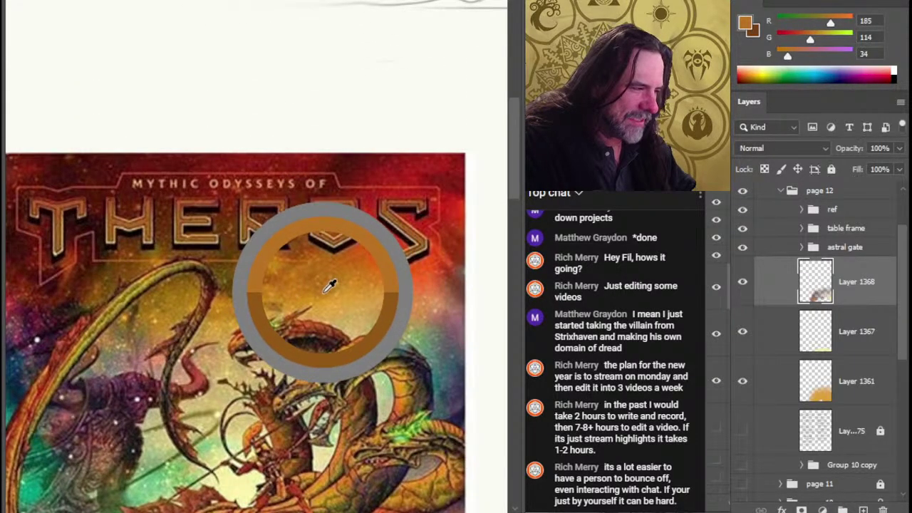
left_click_drag(386, 341, 307, 344)
left_click_drag(353, 396, 349, 147)
left_click_drag(360, 501, 293, 284)
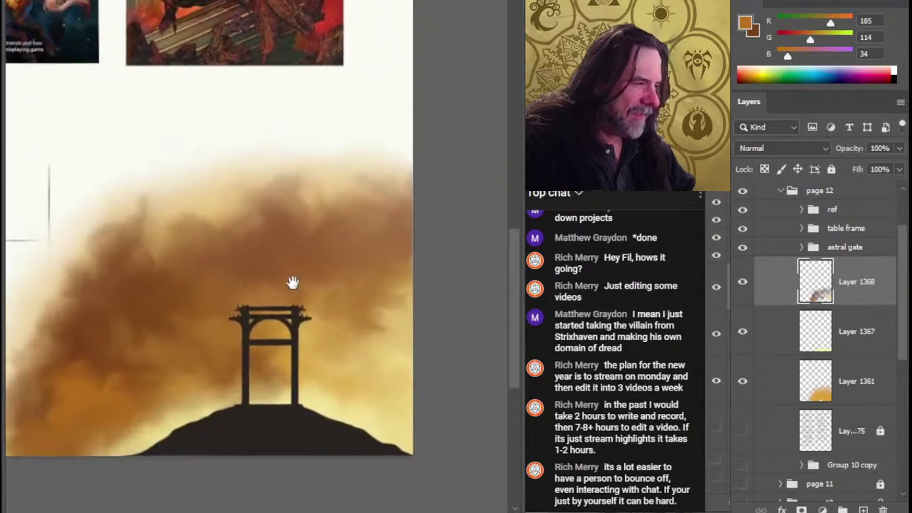
mouse_move(372, 324)
left_mouse_down()
mouse_move(364, 330)
mouse_move(374, 332)
mouse_move(382, 316)
mouse_move(396, 329)
mouse_move(346, 337)
left_mouse_up()
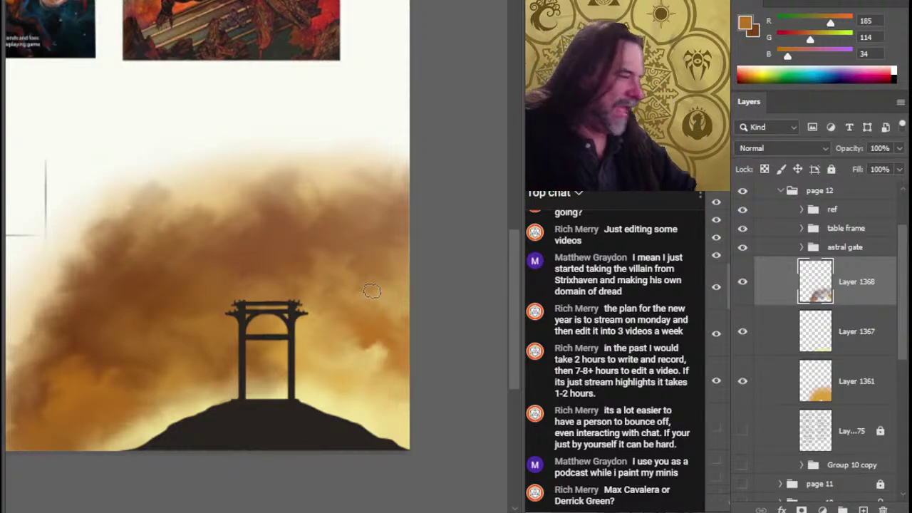
Step: Sample a muted brown (RGB 141, 99, 40) from the Theros cover and blend it into the smoke's lower left area
left_click_drag(274, 294, 340, 261)
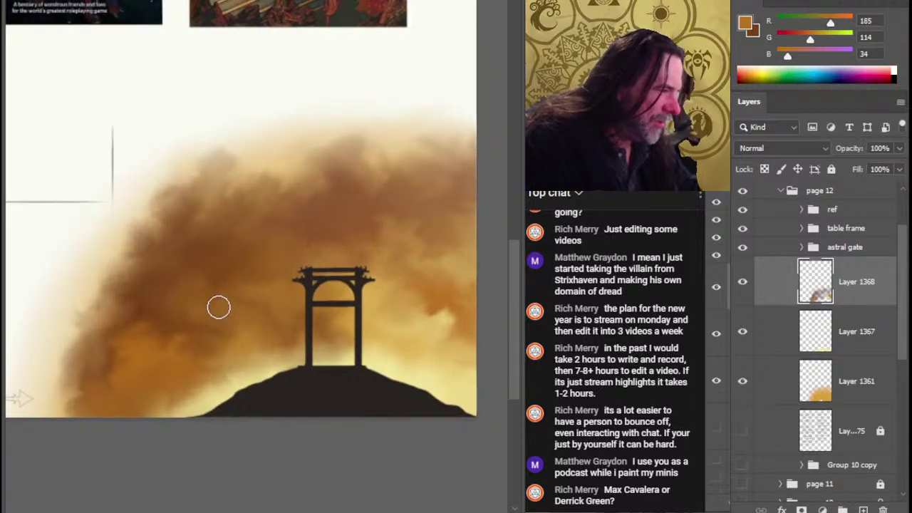
left_click_drag(309, 221, 325, 423)
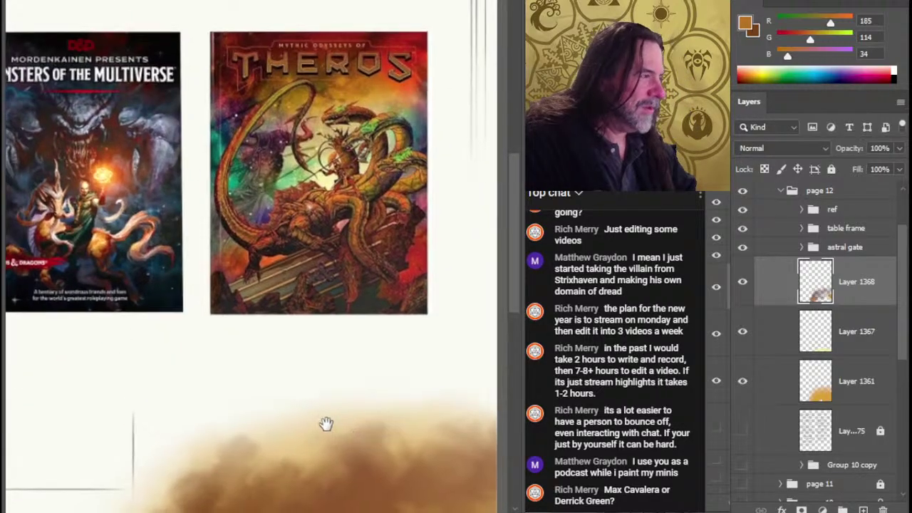
left_click_drag(281, 75, 270, 89)
mouse_move(292, 59)
left_mouse_down()
mouse_move(282, 91)
mouse_move(267, 97)
mouse_move(266, 80)
mouse_move(264, 97)
left_mouse_up()
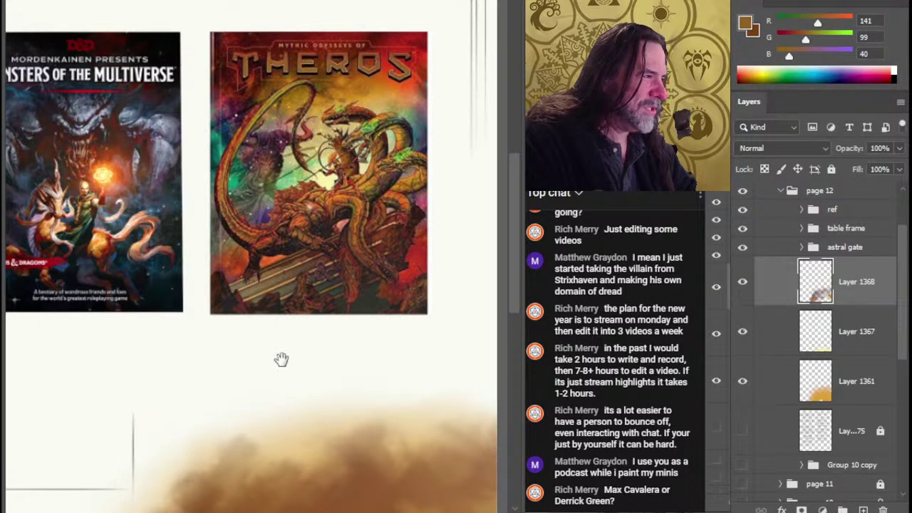
mouse_move(307, 421)
left_mouse_down()
mouse_move(330, 183)
mouse_move(292, 95)
left_mouse_up()
mouse_move(153, 295)
left_mouse_down()
mouse_move(133, 295)
mouse_move(156, 318)
left_mouse_up()
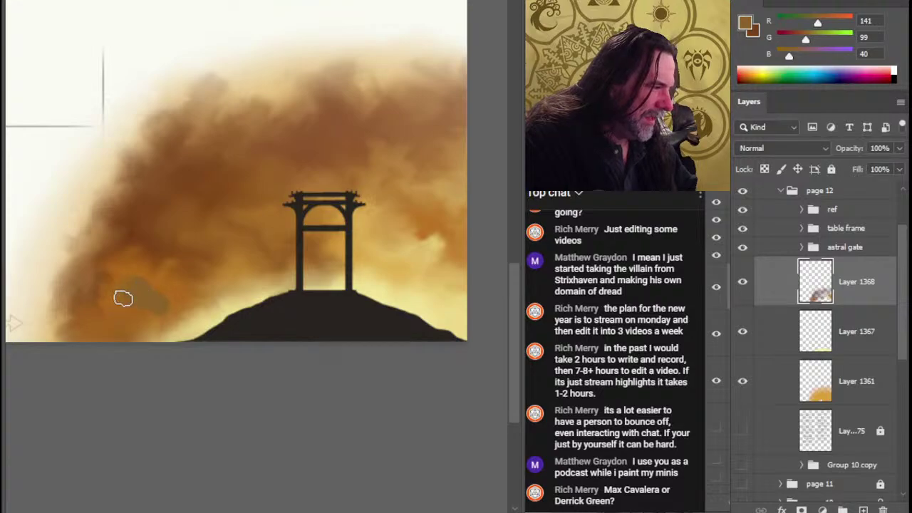
left_click_drag(130, 290, 136, 284)
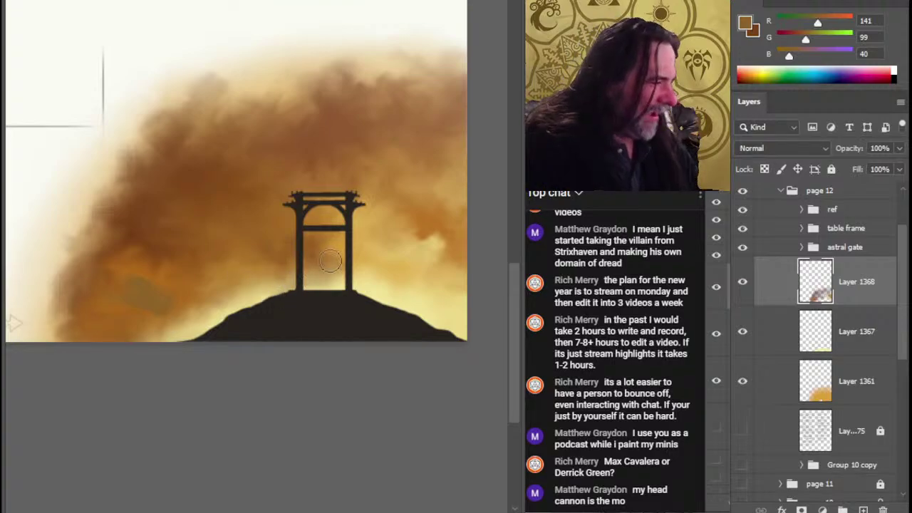
Step: Add a new layer above Layer 1368 and sample an olive tone (RGB 127, 112, 69) beside the dragon's tail on the Theros cover
left_click(354, 235, "alt")
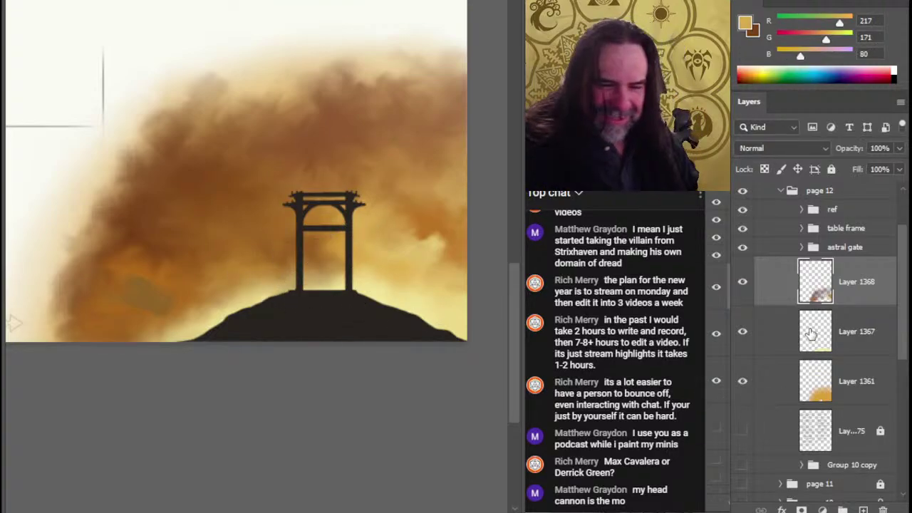
left_click(863, 510)
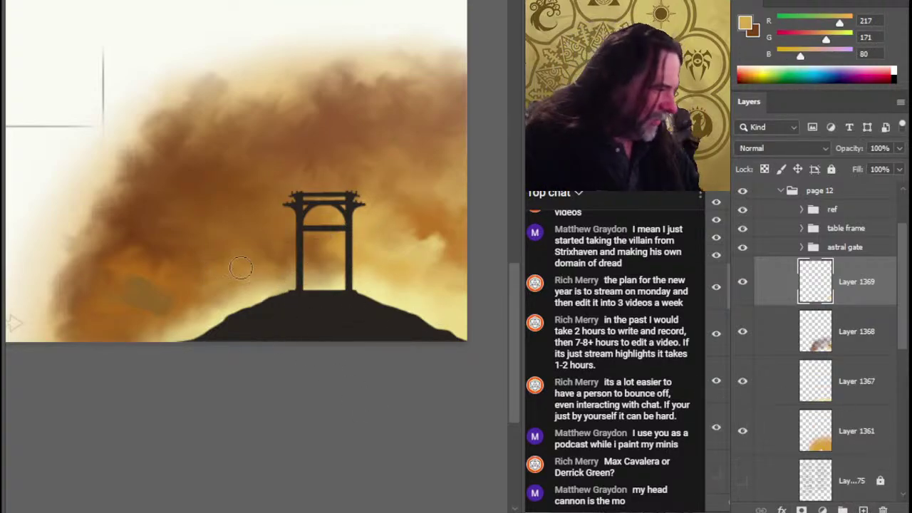
scroll(196, 244, "up", 5)
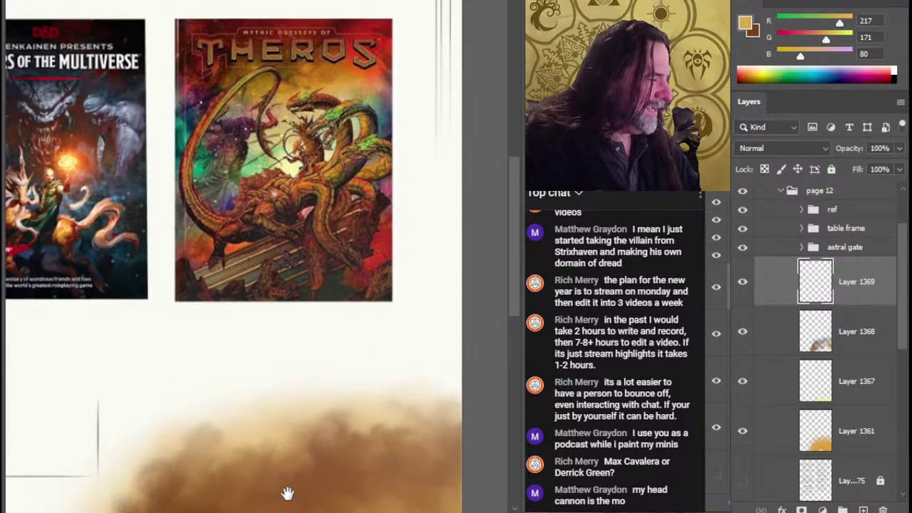
left_click_drag(287, 493, 302, 499)
left_click(215, 248)
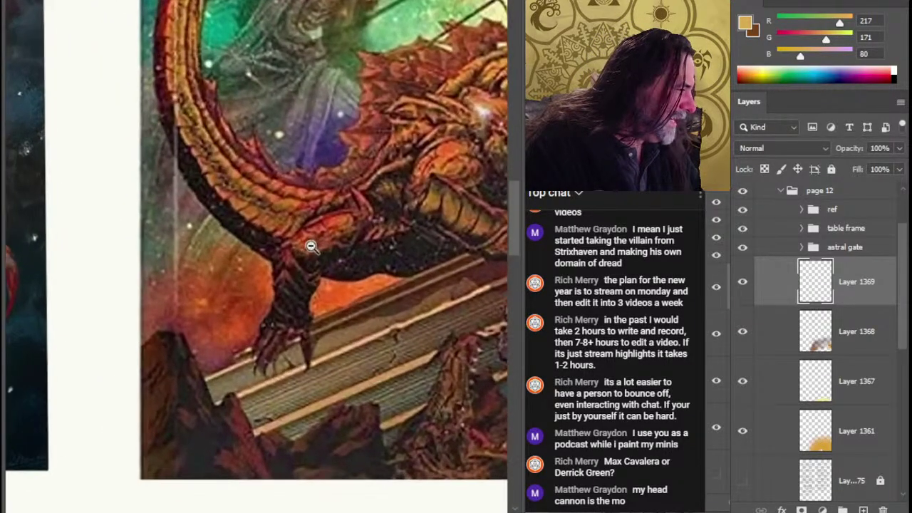
left_click_drag(187, 229, 214, 230)
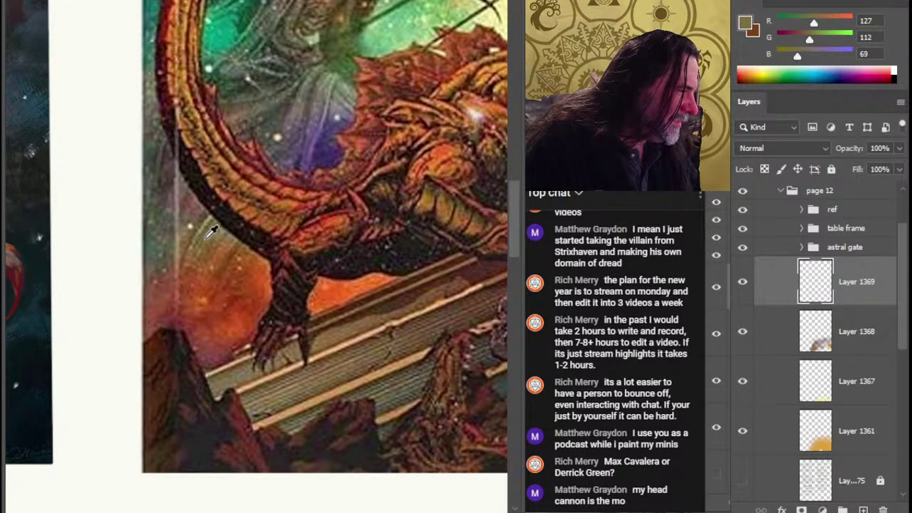
Step: Sample a teal (RGB 34, 156, 140) from the nebula on the Theros cover as the foreground colour
scroll(268, 329, "down", 3)
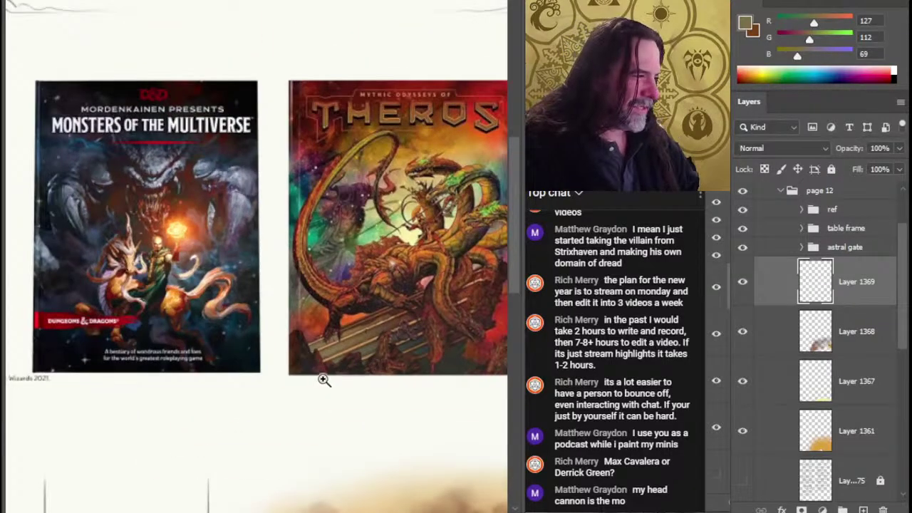
scroll(294, 205, "up", 3)
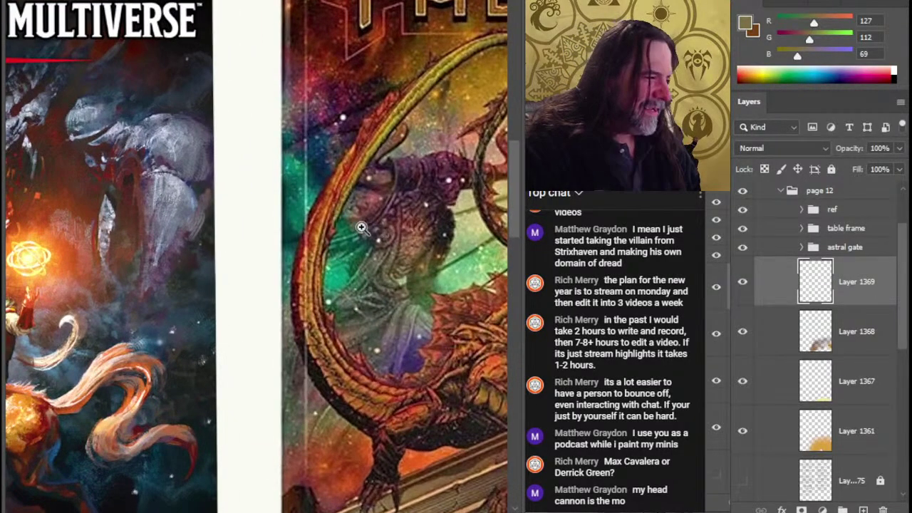
left_click(294, 164, "alt")
left_click(291, 164, "alt")
left_click_drag(386, 298, 270, 260)
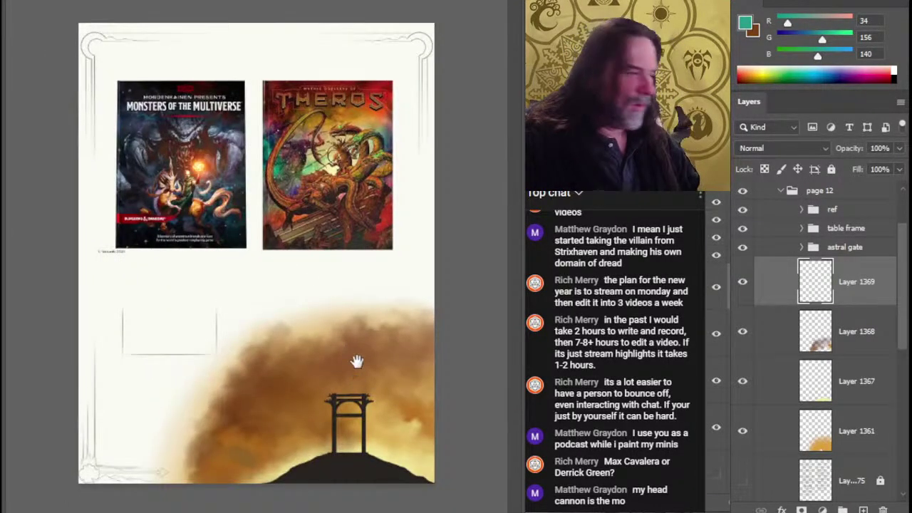
Step: Add a new layer above Layer 1369 and paint soft teal patches into the smoke beside the hill and above left of the gate
scroll(321, 428, "up", 1)
left_click_drag(357, 423, 372, 266)
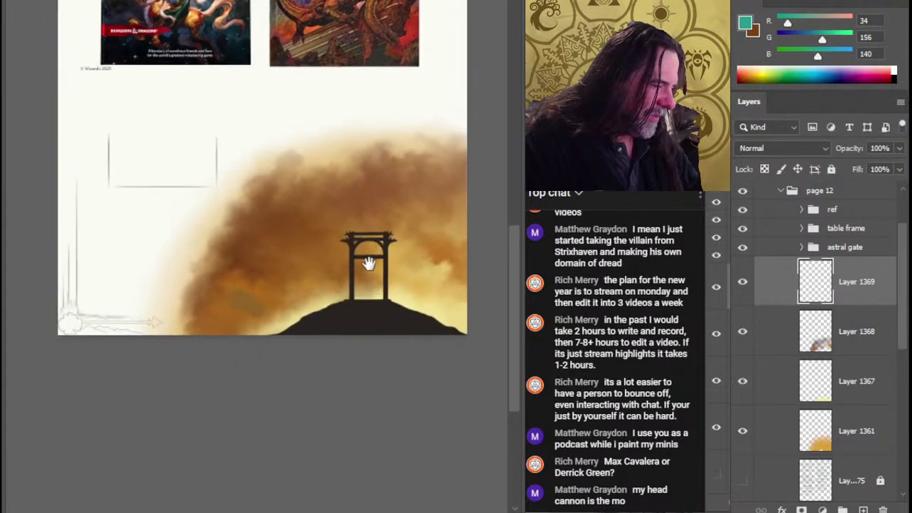
left_click(863, 510)
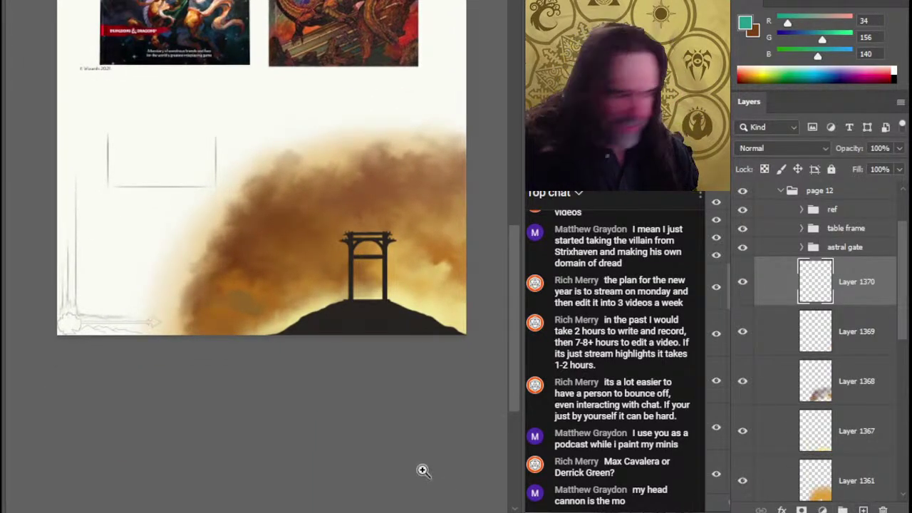
left_click_drag(263, 312, 289, 303)
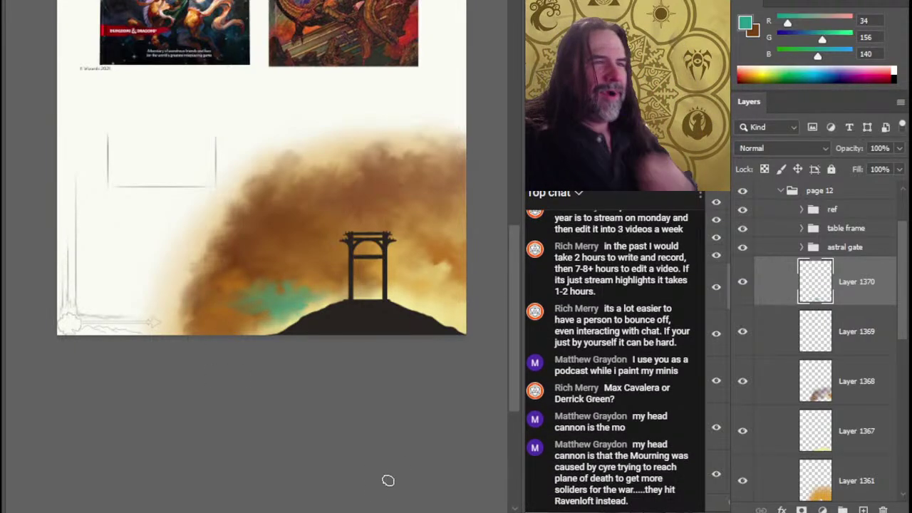
left_click_drag(328, 206, 326, 206)
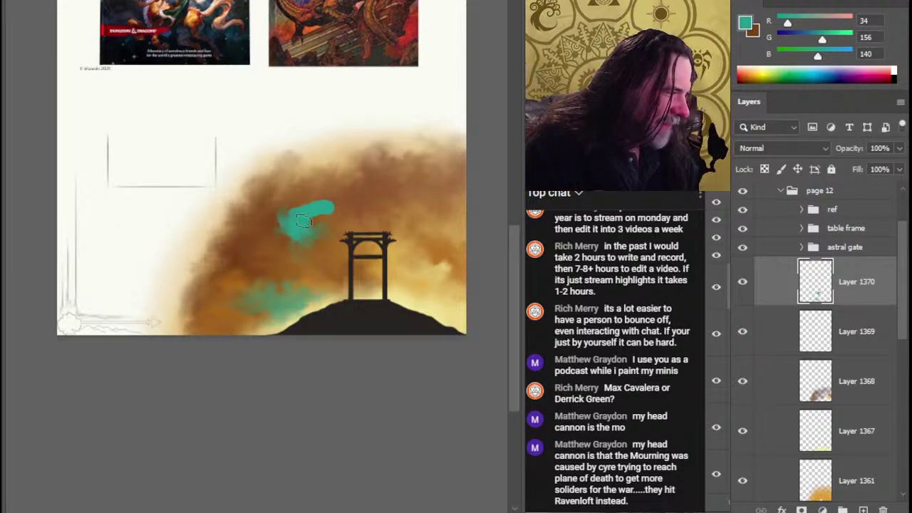
mouse_move(303, 221)
left_mouse_down()
mouse_move(345, 218)
mouse_move(316, 211)
left_mouse_up()
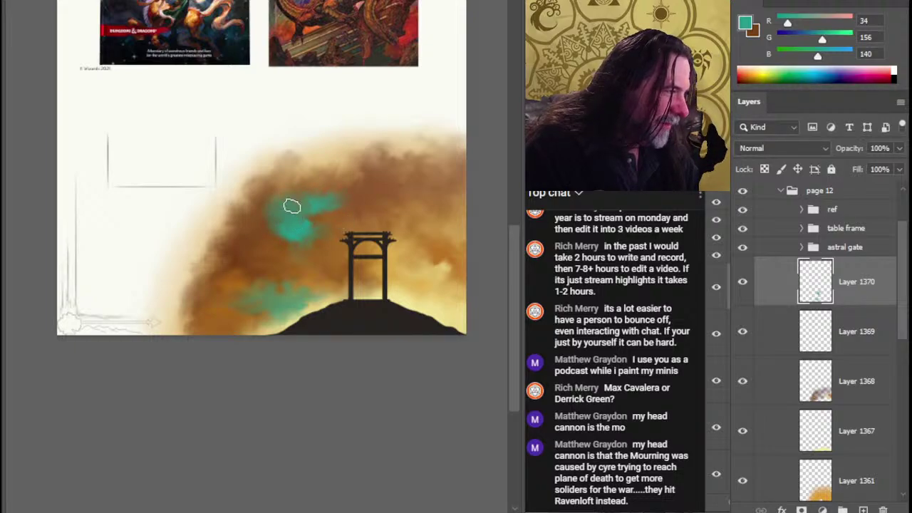
mouse_move(292, 206)
left_mouse_down()
mouse_move(291, 230)
mouse_move(275, 246)
mouse_move(289, 230)
mouse_move(313, 226)
mouse_move(326, 241)
mouse_move(314, 233)
mouse_move(297, 247)
mouse_move(250, 236)
mouse_move(297, 200)
mouse_move(289, 227)
left_mouse_up()
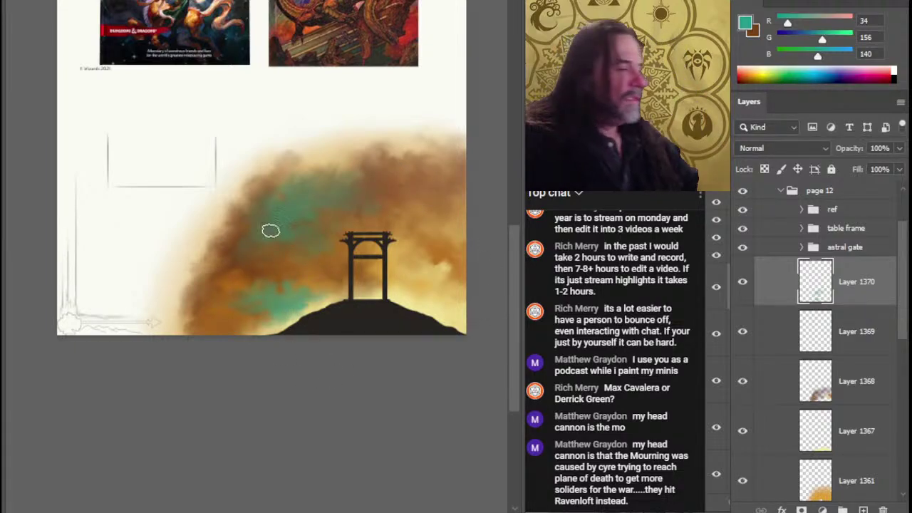
Step: Check what the upper sky layers contain and merge Layer 1369 into Layer 1370
left_click(746, 284)
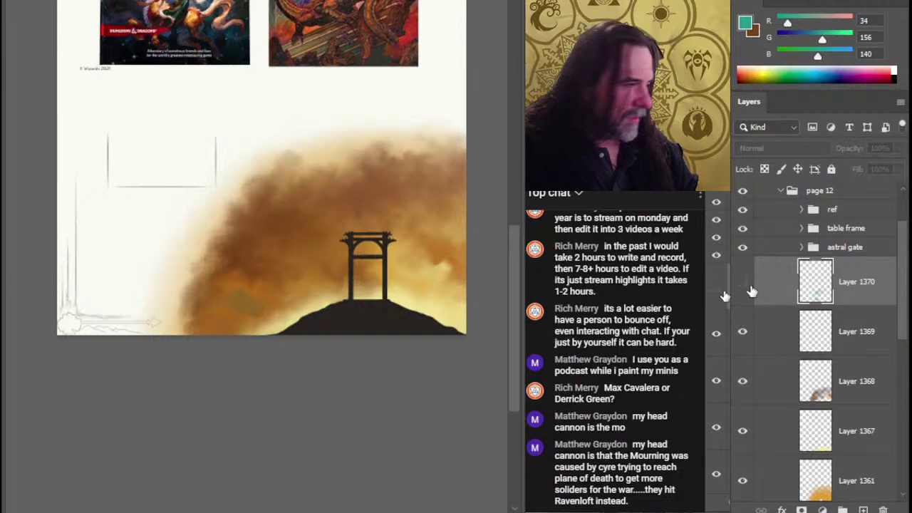
left_click(747, 285)
left_click(744, 334)
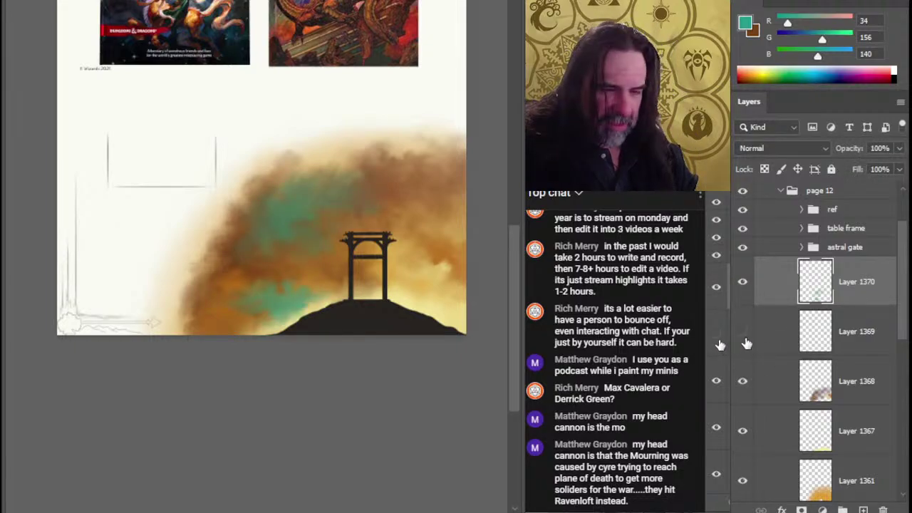
left_click(748, 340)
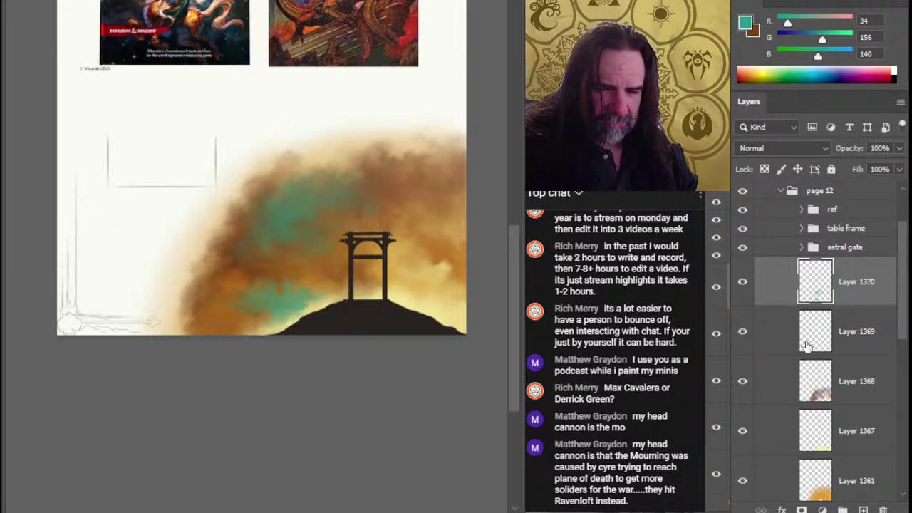
left_click(820, 374, "ctrl")
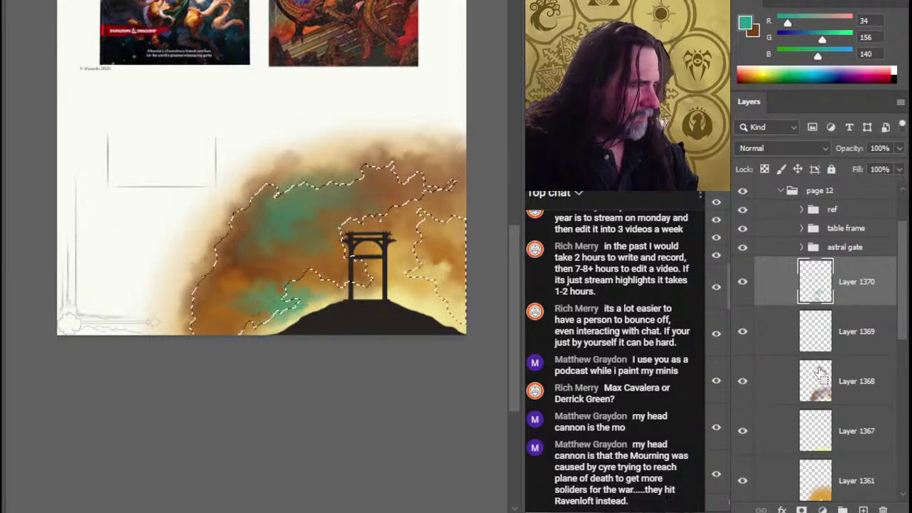
left_click(815, 282, "ctrl")
left_click(822, 430, "ctrl")
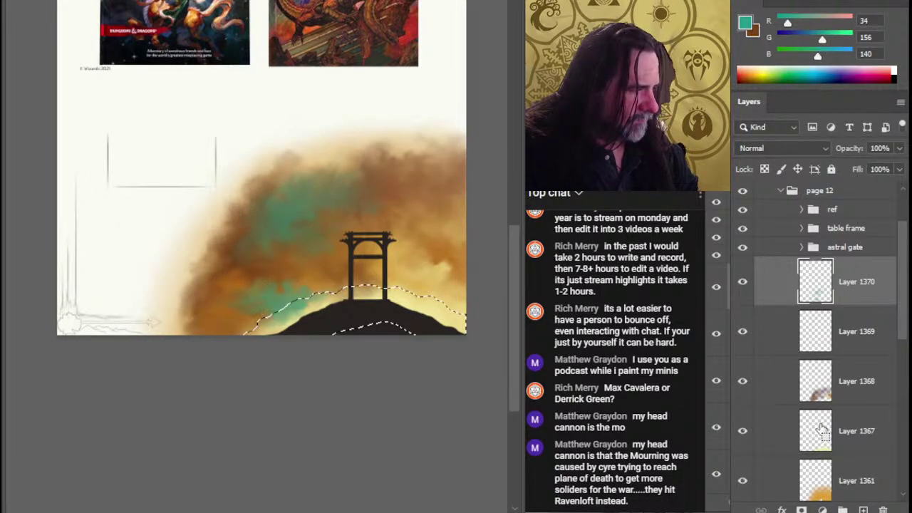
left_click(820, 336, "ctrl")
left_click_drag(851, 339, 859, 265)
key("ctrl+e")
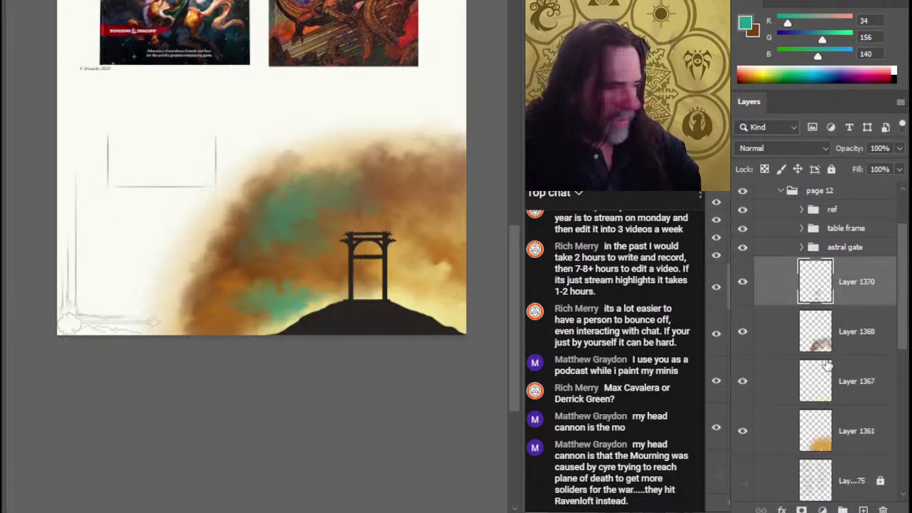
Step: Check the contribution of Layer 1361 to the sky and group Layers 1361 through 1370
left_click(743, 432)
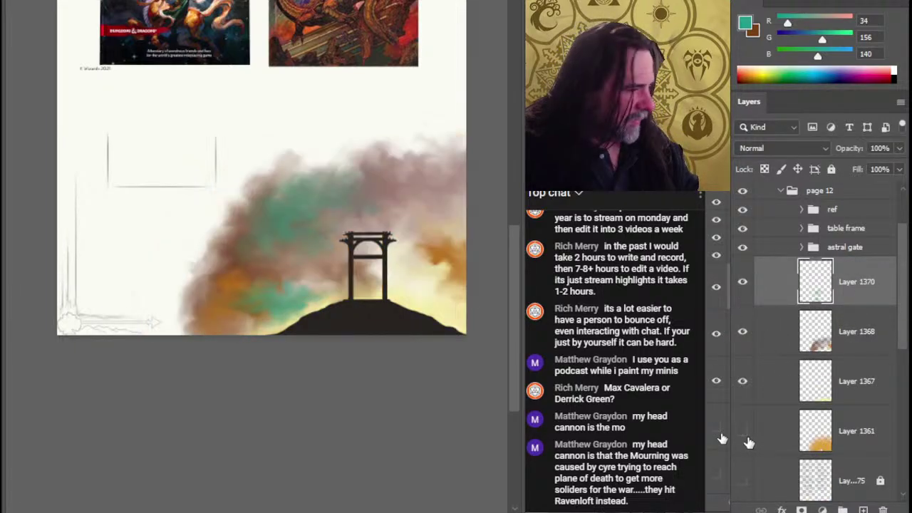
left_click(744, 432)
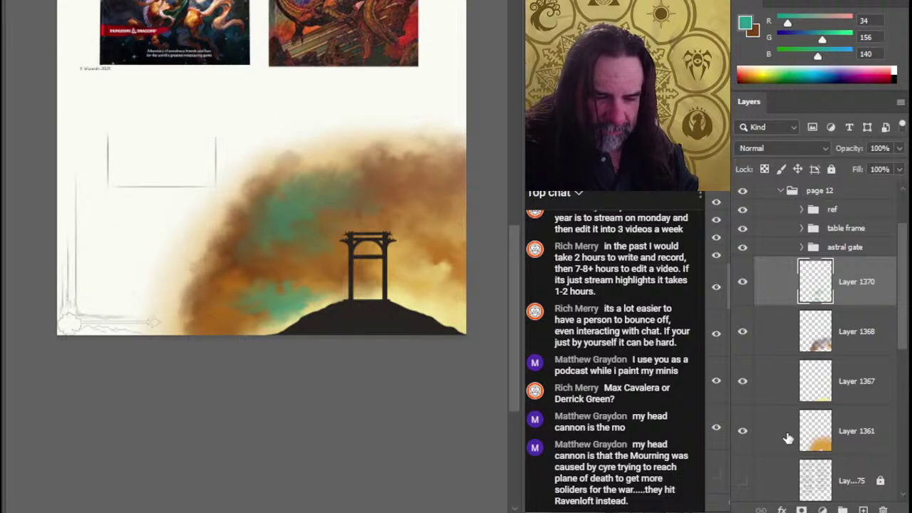
left_click(788, 438)
left_click(784, 306, "shift")
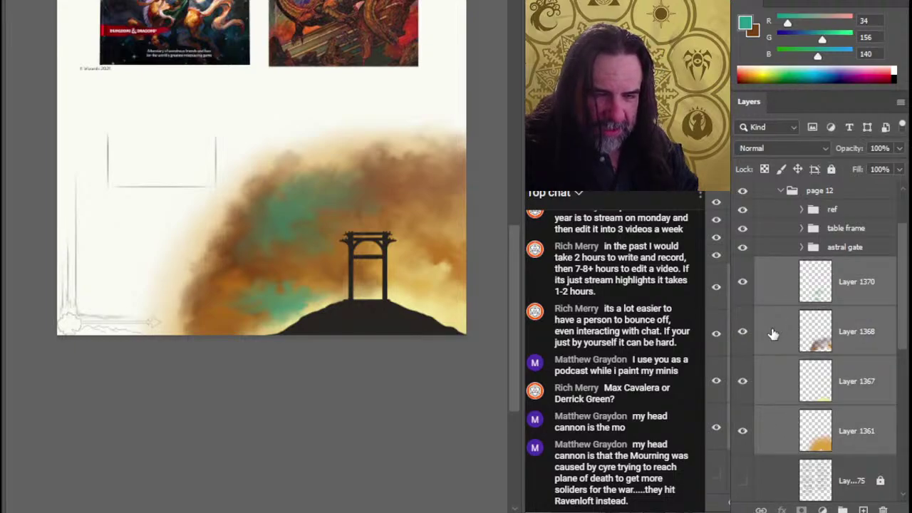
key("ctrl+g")
Step: Duplicate Group 56, hide the original group and merge the copy into a single layer
right_click(831, 267)
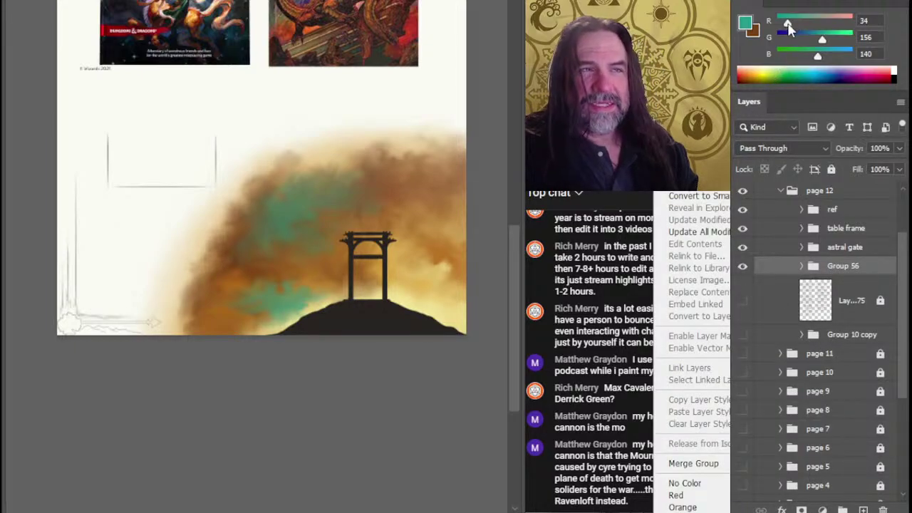
left_click(776, 39)
key("Return")
left_click(744, 287)
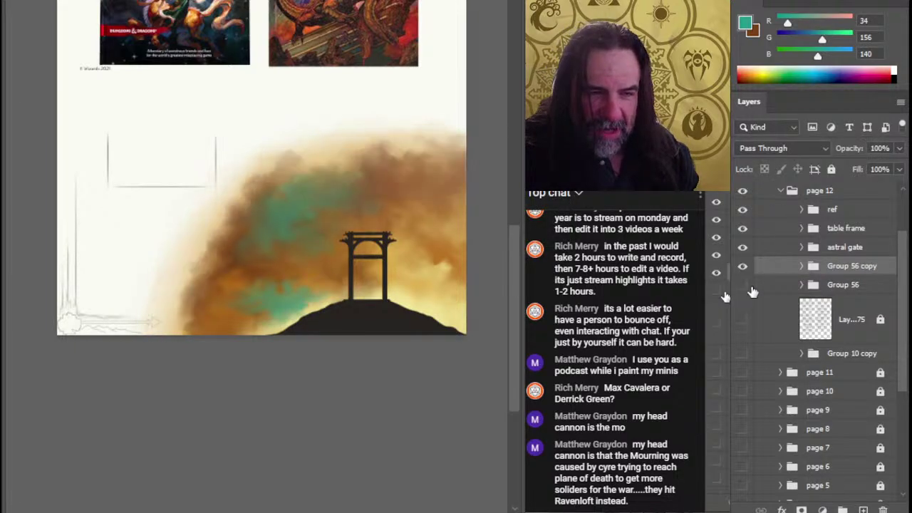
key("ctrl+e")
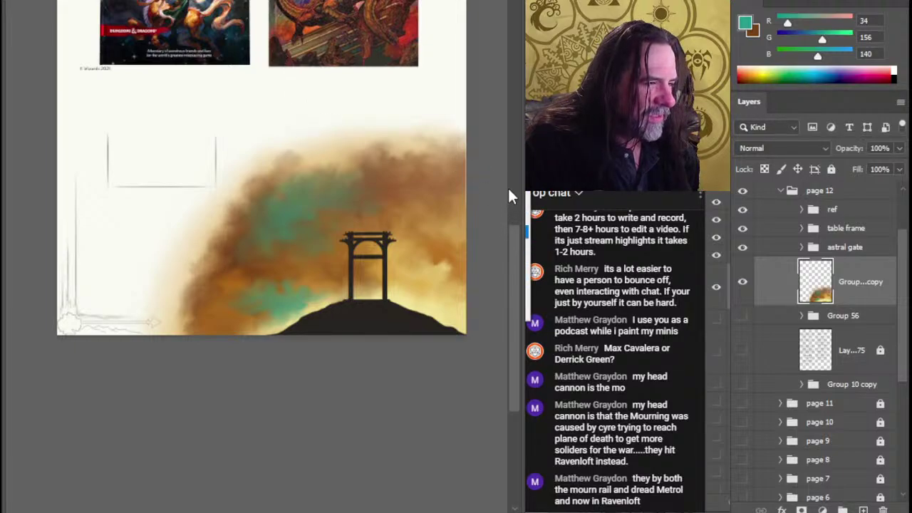
Step: Apply a Gaussian Blur with a radius of 7.8 to the merged sky layer
key("ctrl+alt+f")
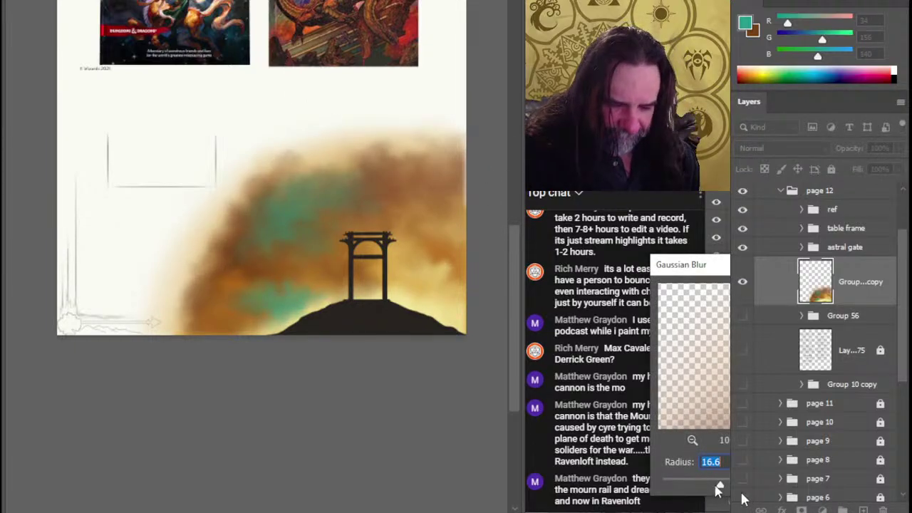
left_click_drag(718, 489, 712, 485)
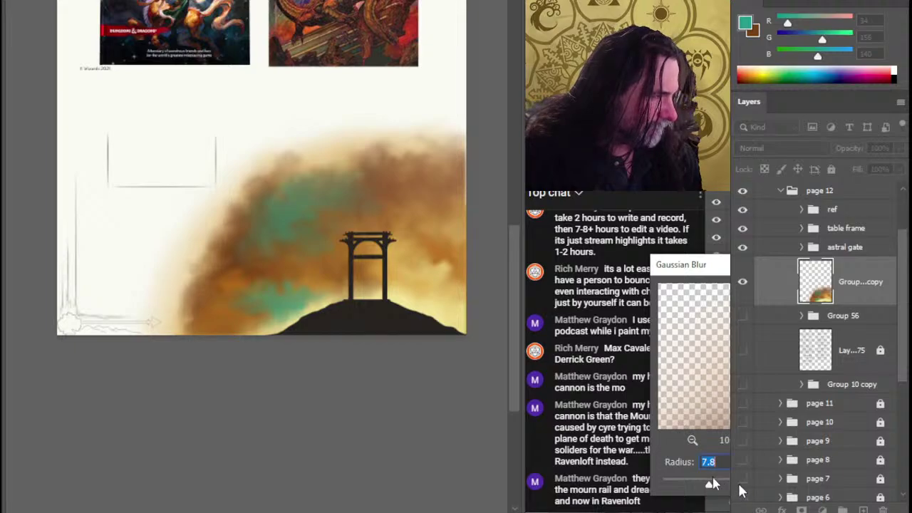
key("Return")
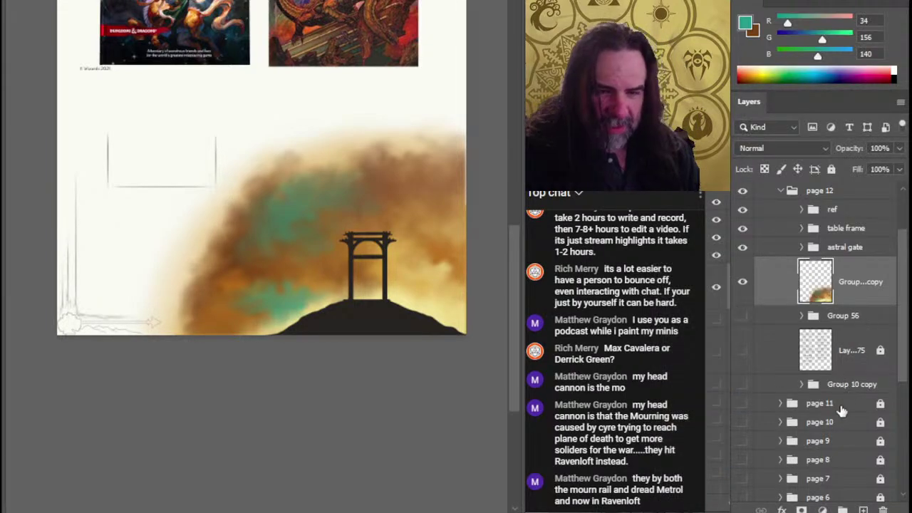
Step: Delete the hidden original Group 56 and add a new layer above the merged sky layer
left_click(848, 321)
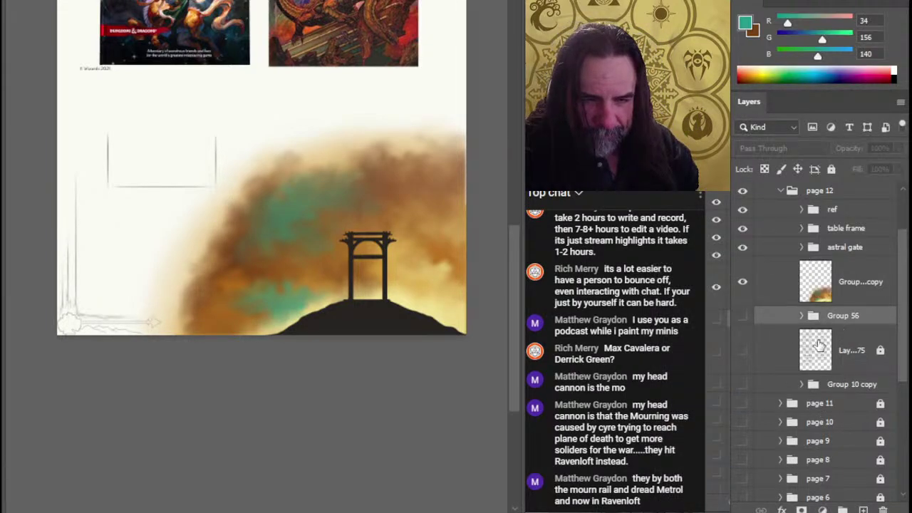
key("Delete")
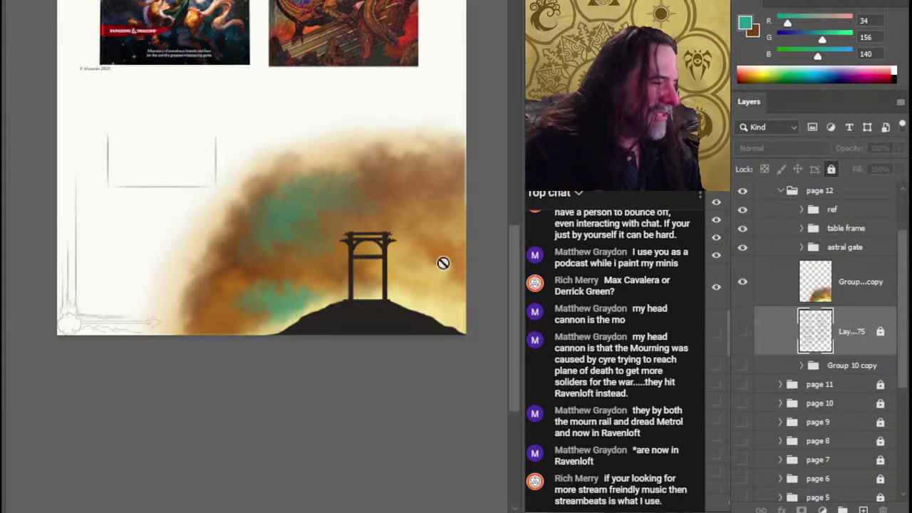
left_click(871, 292)
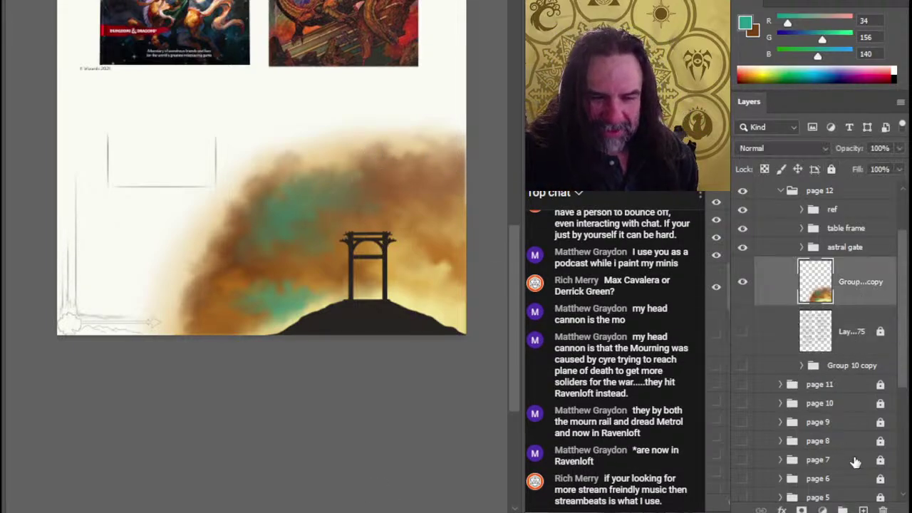
left_click(863, 510)
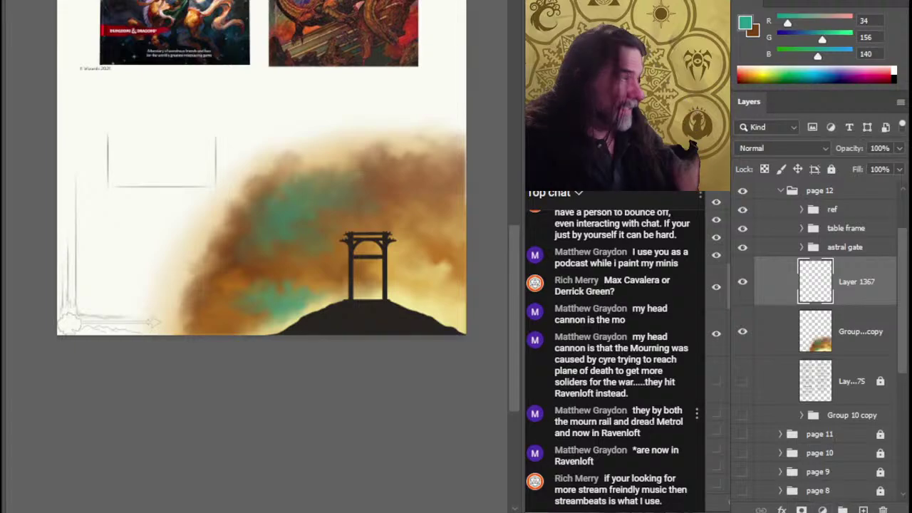
Step: Sample a dark red (RGB 83, 25, 18) from the upper edge of the Theros cover and select the merged sky layer
left_click_drag(350, 118, 335, 210)
scroll(366, 87, "up", 2)
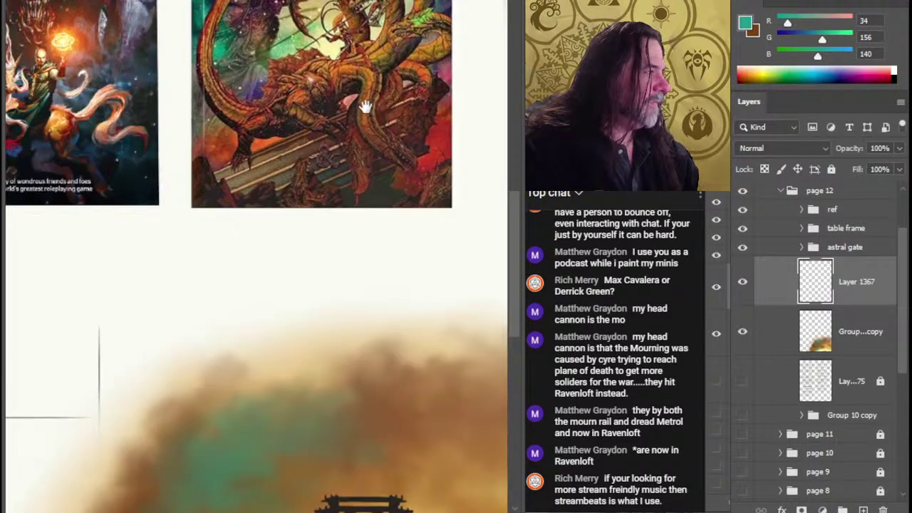
mouse_move(365, 107)
left_mouse_down()
mouse_move(365, 254)
mouse_move(398, 318)
left_mouse_up()
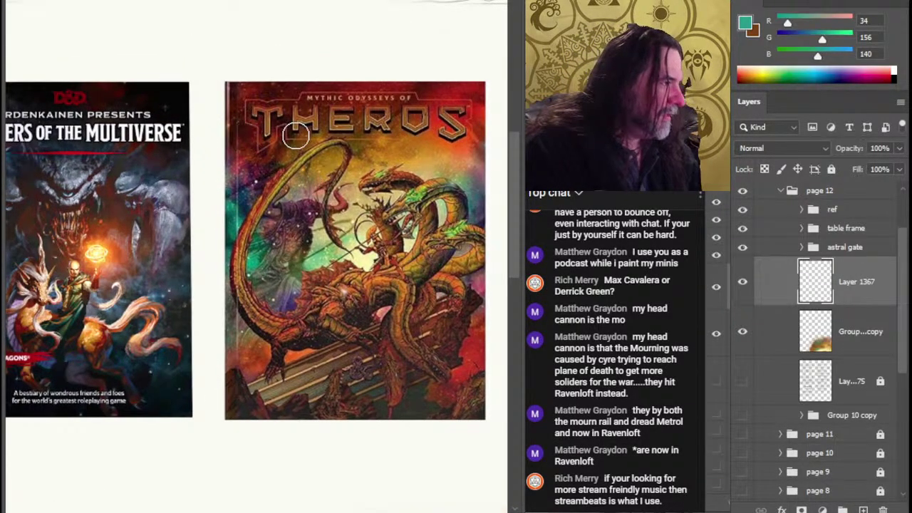
left_click(249, 147, "alt")
left_click(294, 86, "alt")
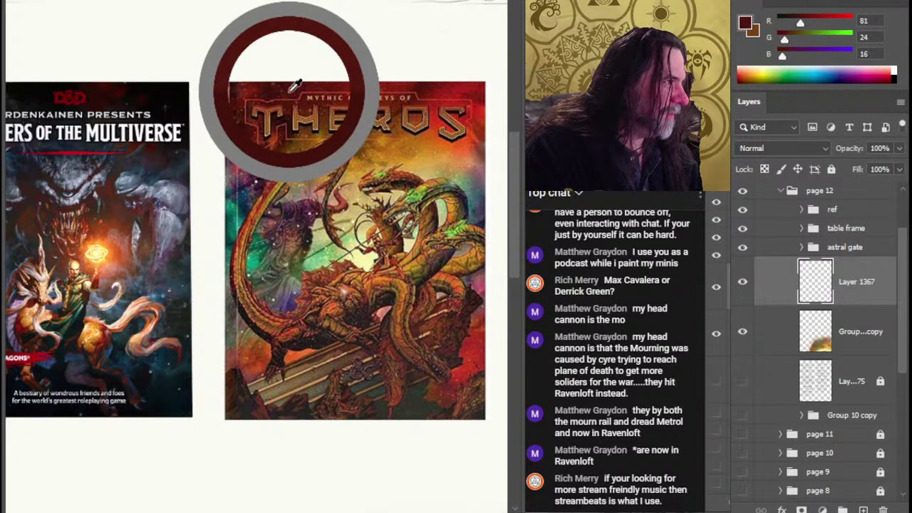
left_click_drag(401, 316, 310, 290)
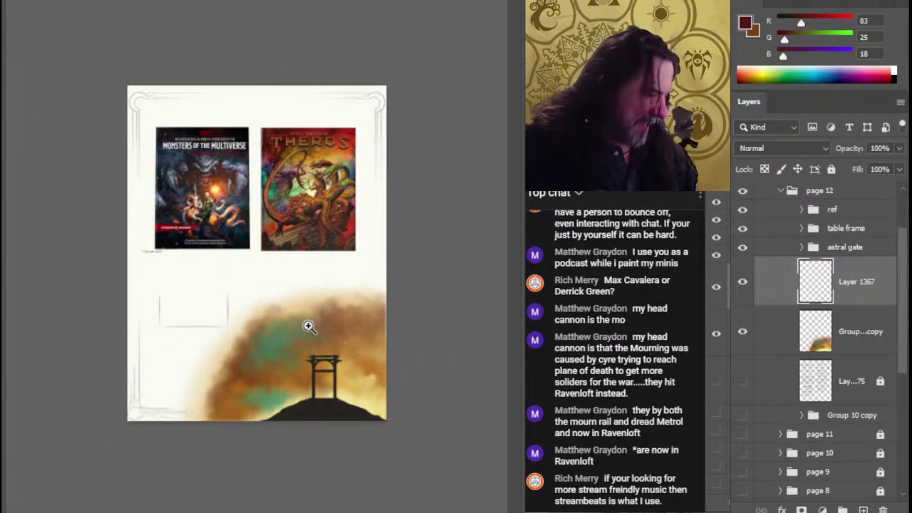
left_click_drag(309, 326, 338, 329)
left_click_drag(345, 367, 380, 224)
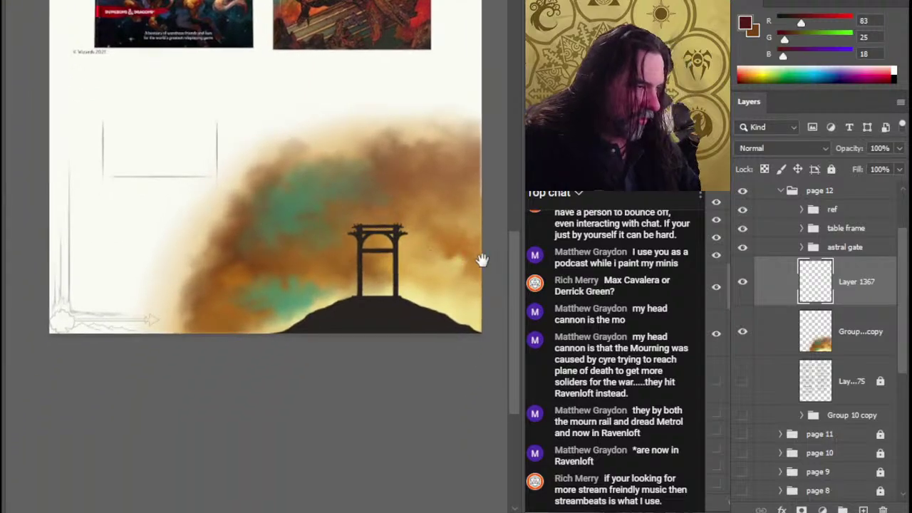
left_click_drag(482, 260, 423, 291)
left_click(822, 337)
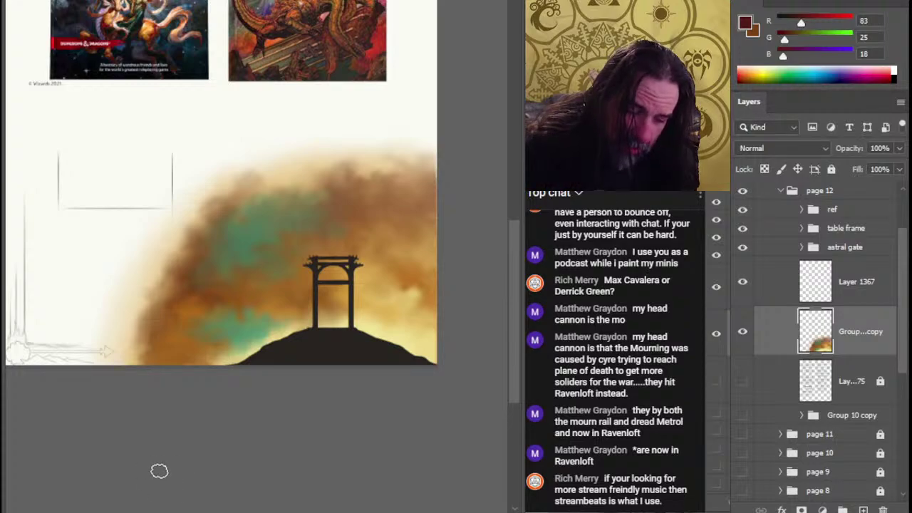
key("alt+Tab")
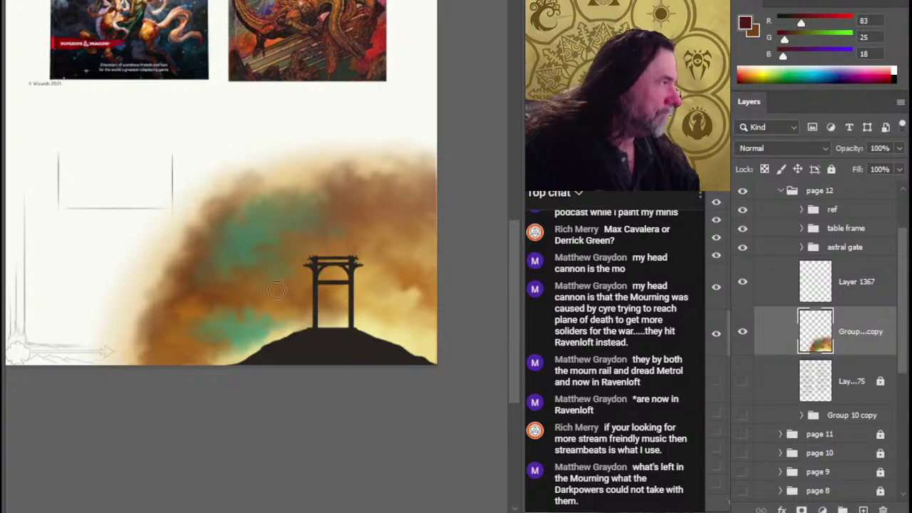
Step: Sample a dark red-brown (RGB 75, 29, 22) from the Theros cover and paint an arc along the sky's upper edge on Layer 1367
left_click_drag(278, 166, 278, 347)
left_click(278, 100, "ctrl")
left_click_drag(297, 140, 307, 224)
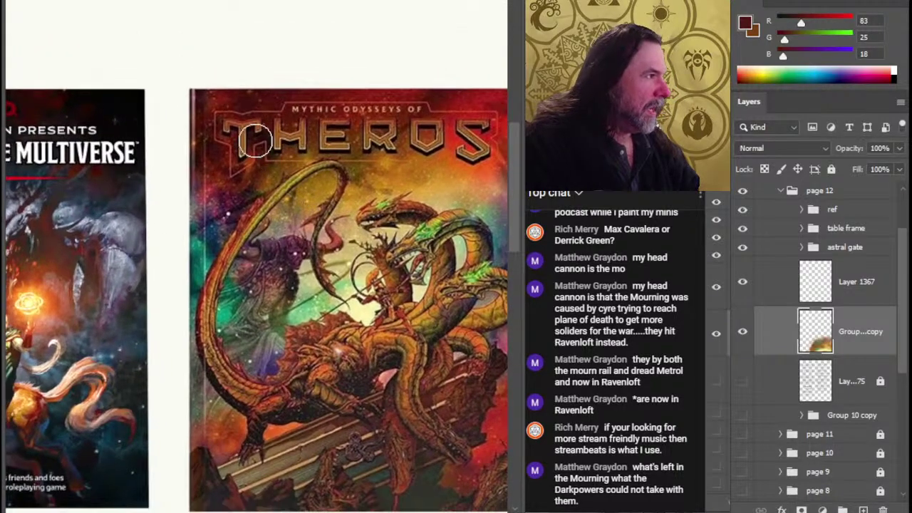
key("ctrl+0")
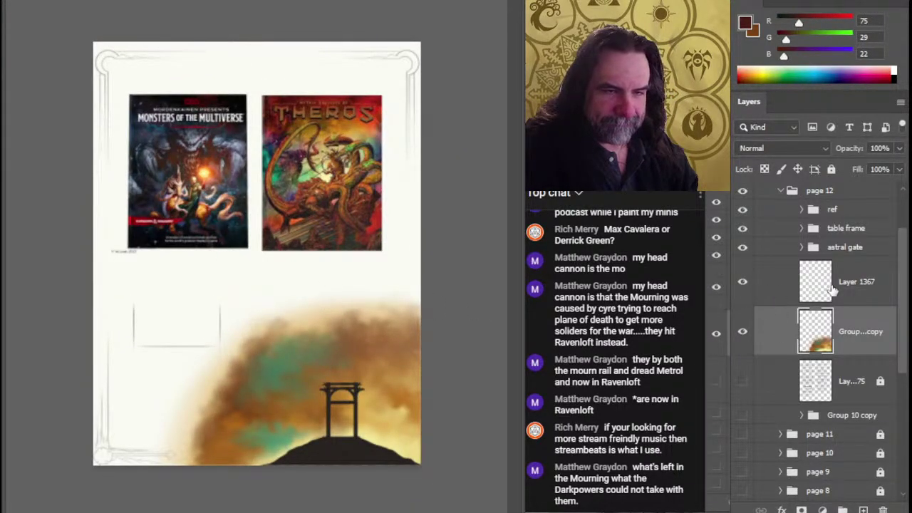
left_click(766, 285)
mouse_move(310, 337)
left_mouse_down()
mouse_move(263, 347)
mouse_move(275, 330)
mouse_move(259, 345)
mouse_move(306, 325)
mouse_move(341, 343)
mouse_move(350, 318)
mouse_move(382, 314)
mouse_move(387, 327)
mouse_move(407, 325)
mouse_move(415, 336)
mouse_move(247, 340)
mouse_move(239, 365)
mouse_move(192, 380)
mouse_move(221, 380)
mouse_move(251, 356)
left_mouse_up()
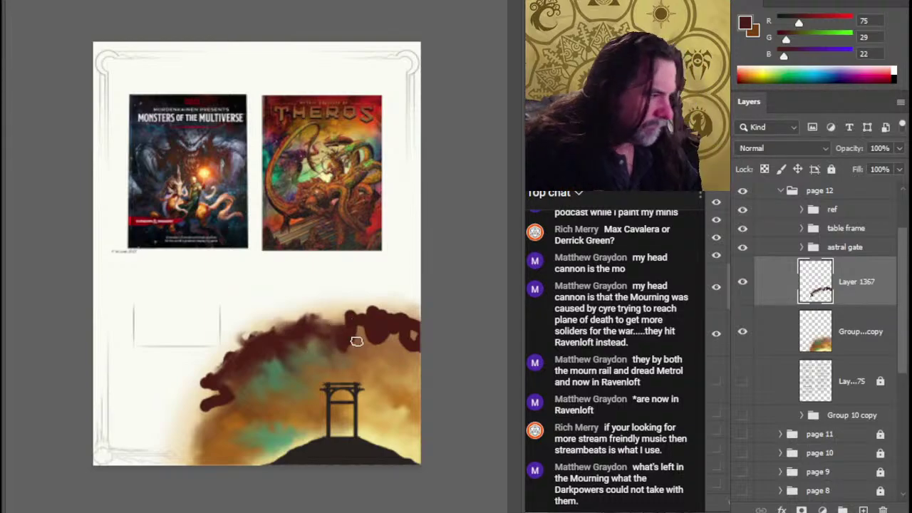
Step: Blend the dark red-brown strokes into the sky along its upper rim and down its left edge to the page bottom
mouse_move(347, 330)
left_mouse_down()
mouse_move(301, 326)
mouse_move(342, 346)
mouse_move(336, 363)
mouse_move(346, 330)
mouse_move(352, 351)
left_mouse_up()
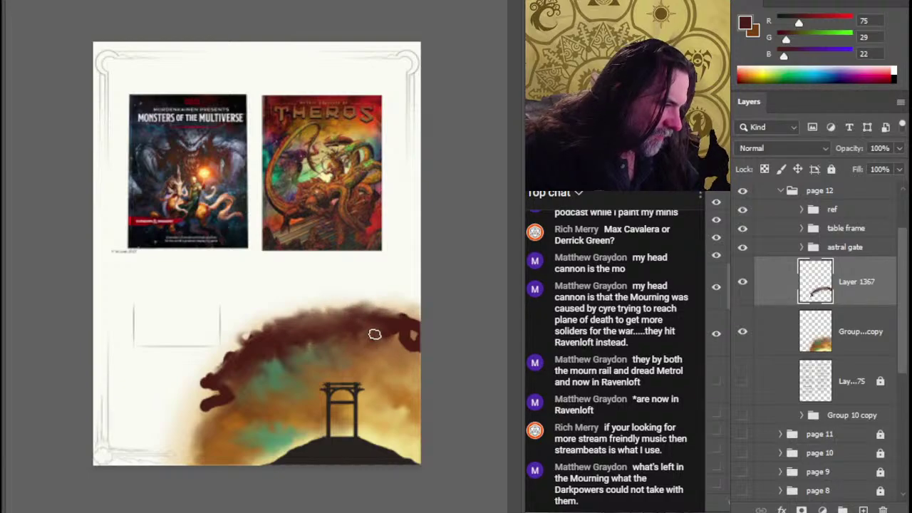
mouse_move(371, 327)
left_mouse_down()
mouse_move(418, 353)
mouse_move(325, 329)
mouse_move(390, 333)
mouse_move(394, 353)
mouse_move(385, 358)
mouse_move(403, 342)
left_mouse_up()
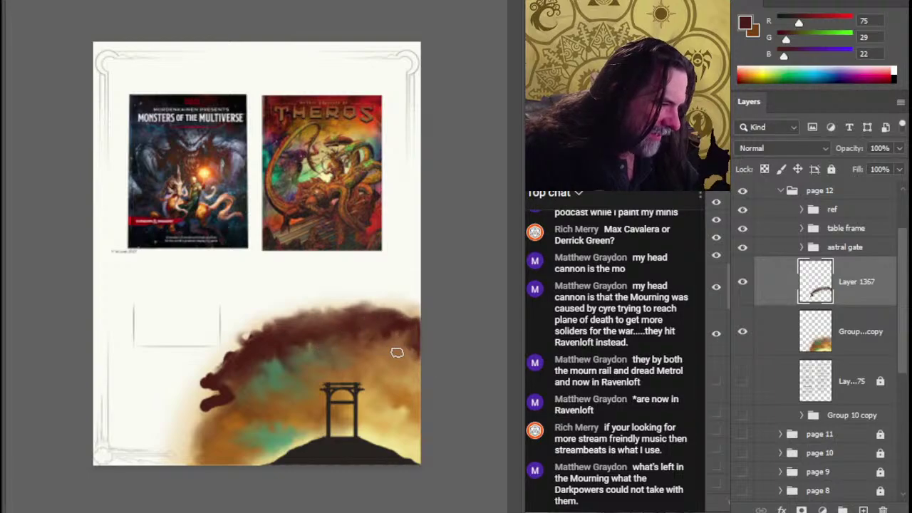
mouse_move(405, 347)
left_mouse_down()
mouse_move(396, 318)
mouse_move(408, 311)
mouse_move(383, 318)
mouse_move(393, 324)
left_mouse_up()
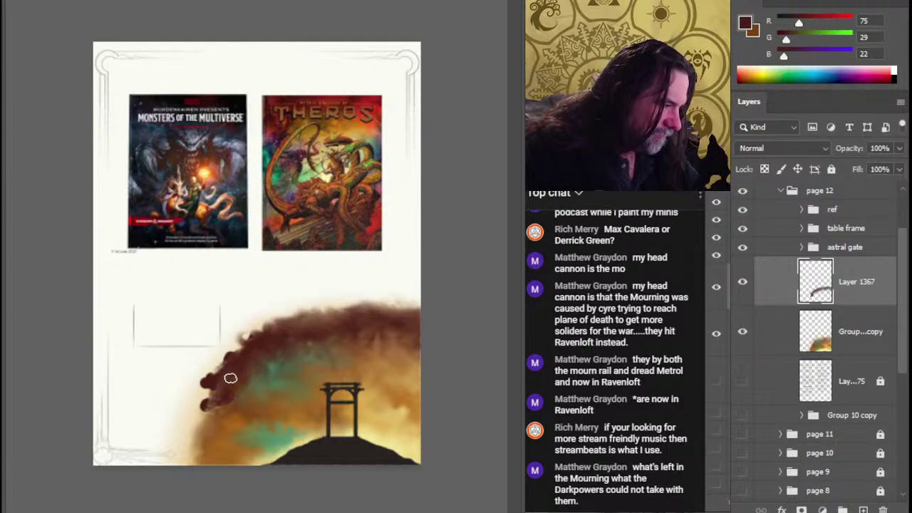
mouse_move(235, 398)
left_mouse_down()
mouse_move(221, 374)
mouse_move(225, 380)
mouse_move(225, 358)
mouse_move(213, 393)
mouse_move(244, 356)
mouse_move(220, 385)
left_mouse_up()
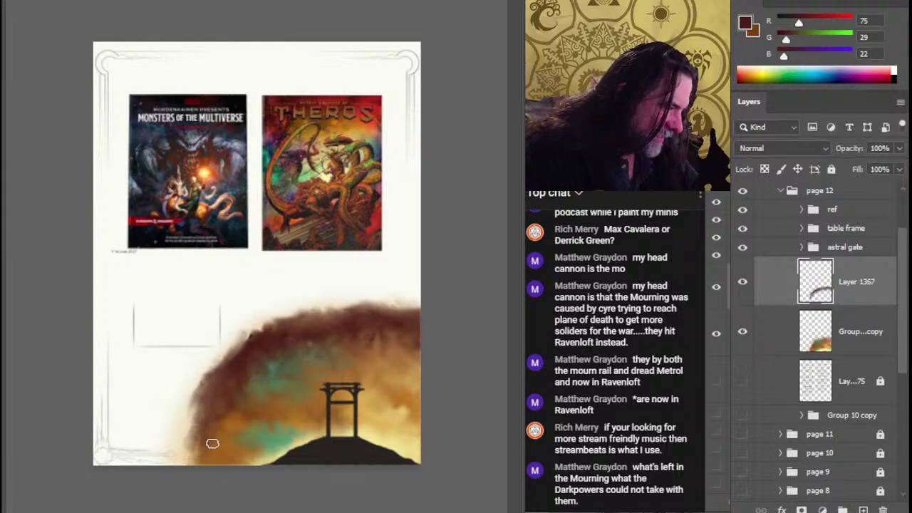
mouse_move(206, 432)
left_mouse_down()
mouse_move(230, 384)
mouse_move(214, 389)
mouse_move(240, 357)
mouse_move(204, 379)
mouse_move(183, 442)
left_mouse_up()
mouse_move(211, 374)
left_mouse_down()
mouse_move(188, 413)
mouse_move(209, 425)
left_mouse_up()
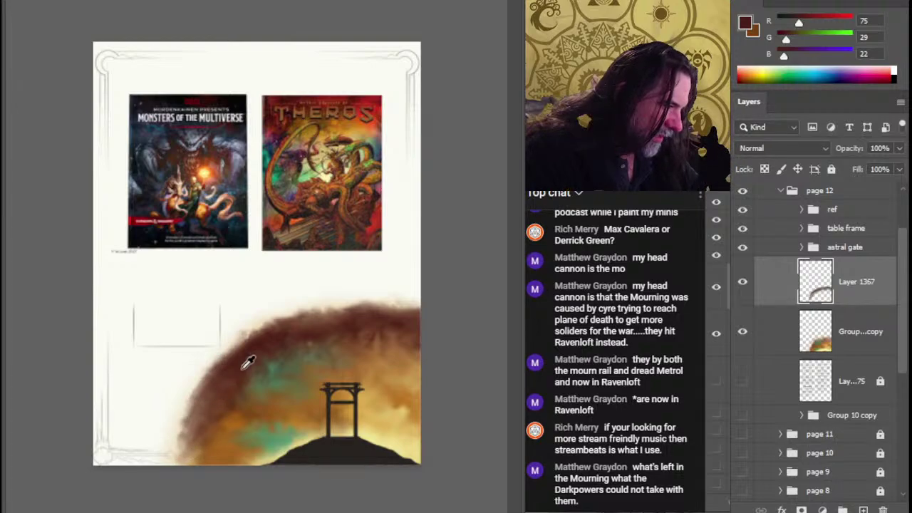
Step: Paint a muted red (RGB 113, 53, 43) over the lower-left rim of the sky and blend it in
left_click(274, 104, "alt")
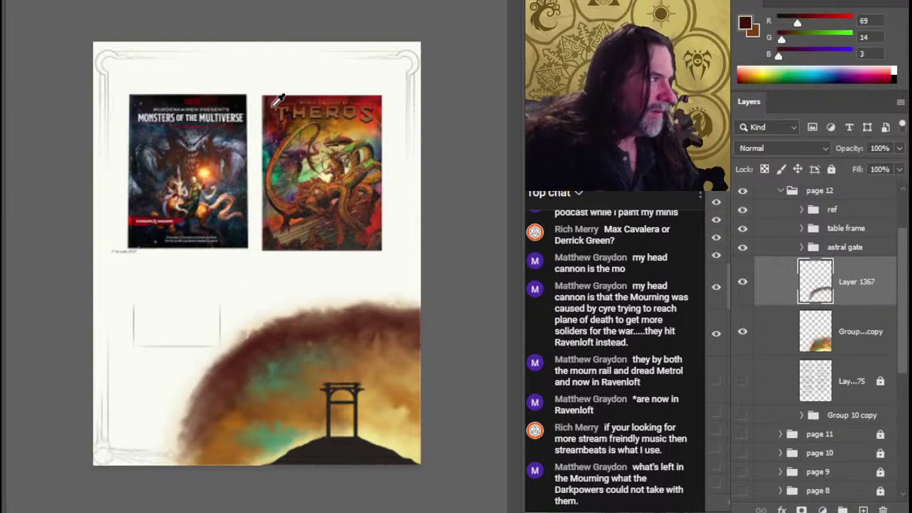
left_click(274, 104, "alt")
left_click_drag(219, 381, 189, 424)
left_click_drag(219, 391, 185, 451)
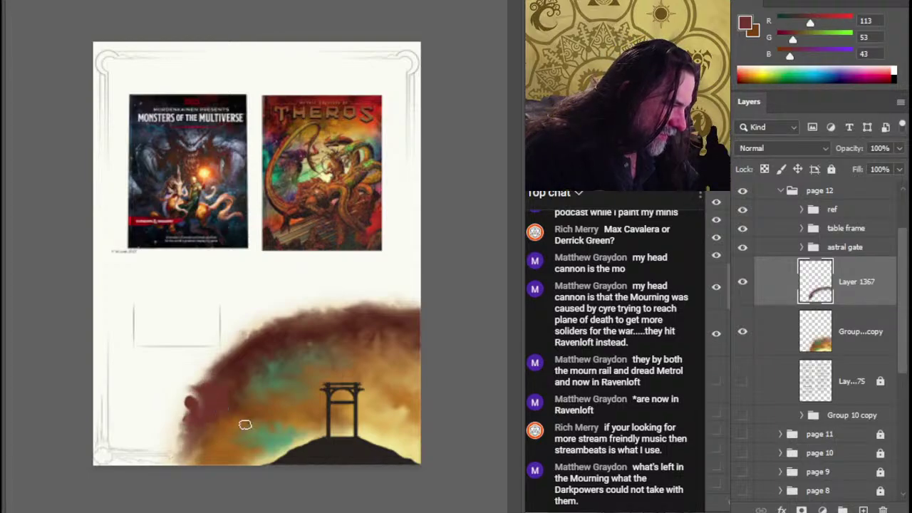
mouse_move(215, 401)
left_mouse_down()
mouse_move(188, 409)
mouse_move(188, 397)
left_mouse_up()
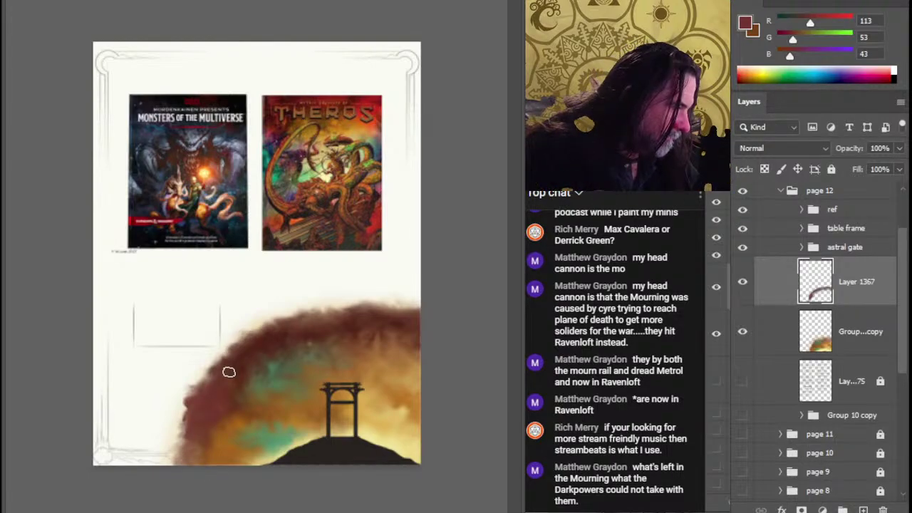
Step: Sample a brown (RGB 119, 79, 57) from the sky, switch brush presets and soften the reddish rim of the arc
left_click(321, 321, "alt")
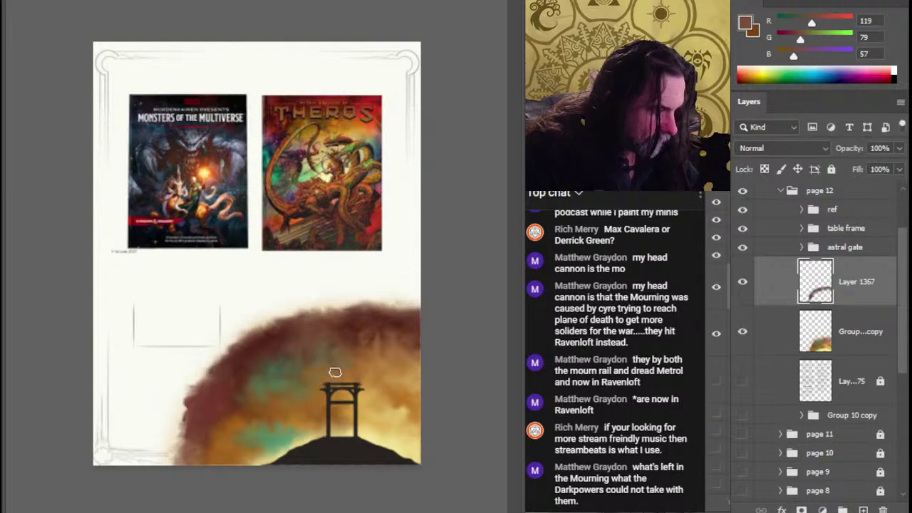
right_click(312, 357)
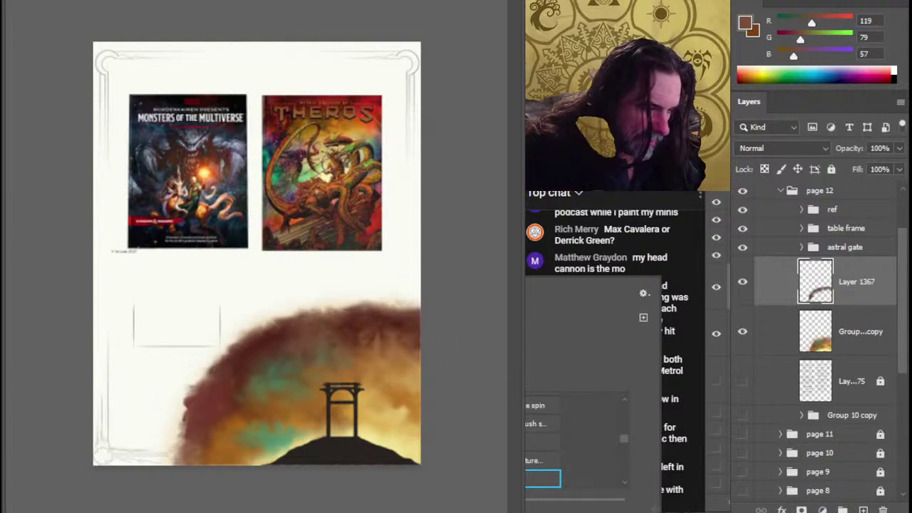
left_click(516, 371)
left_click(248, 397)
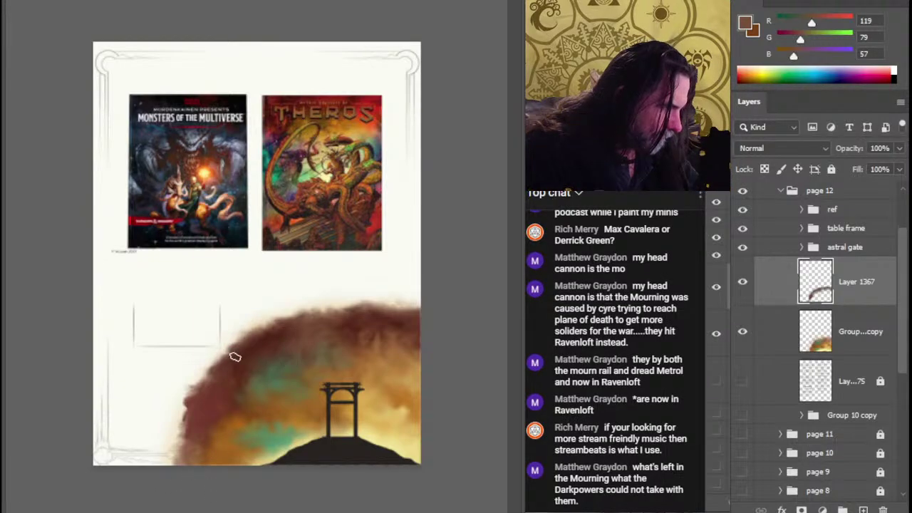
right_click(274, 385)
left_click(307, 355)
left_click(228, 442)
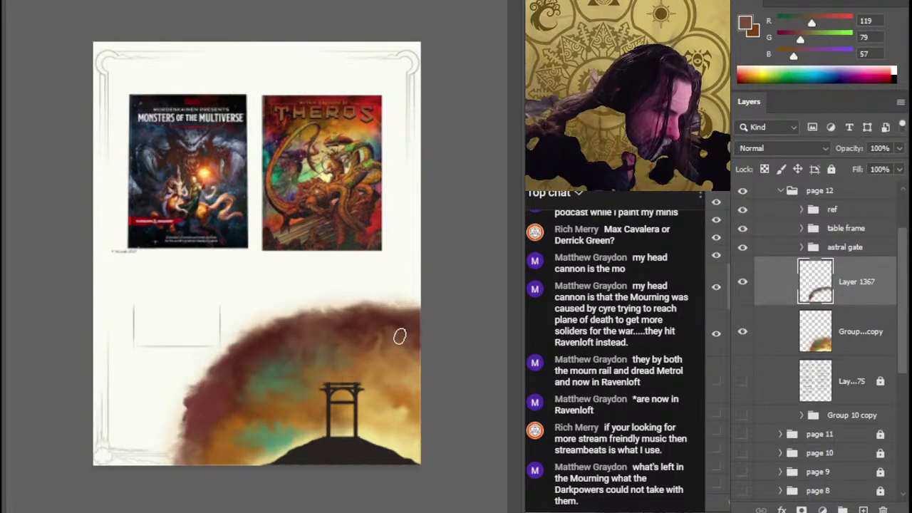
right_click(333, 406)
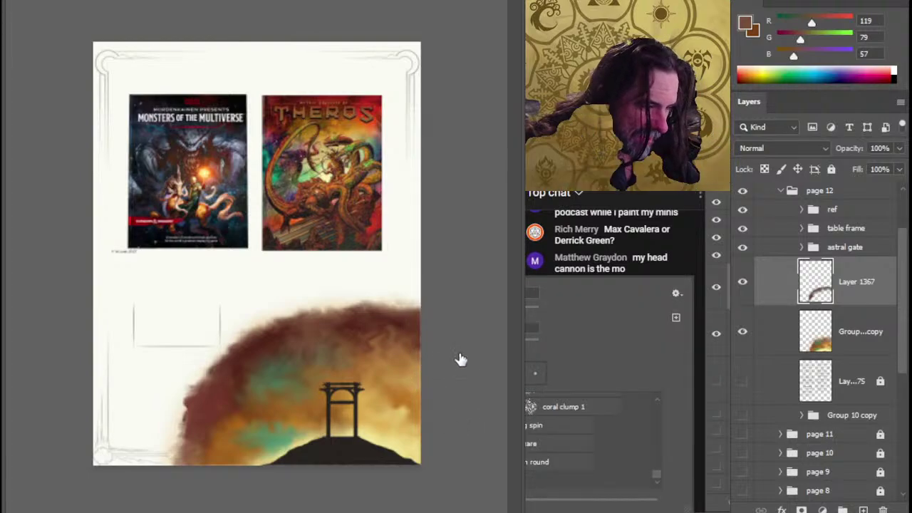
left_click(416, 367)
left_click(311, 499)
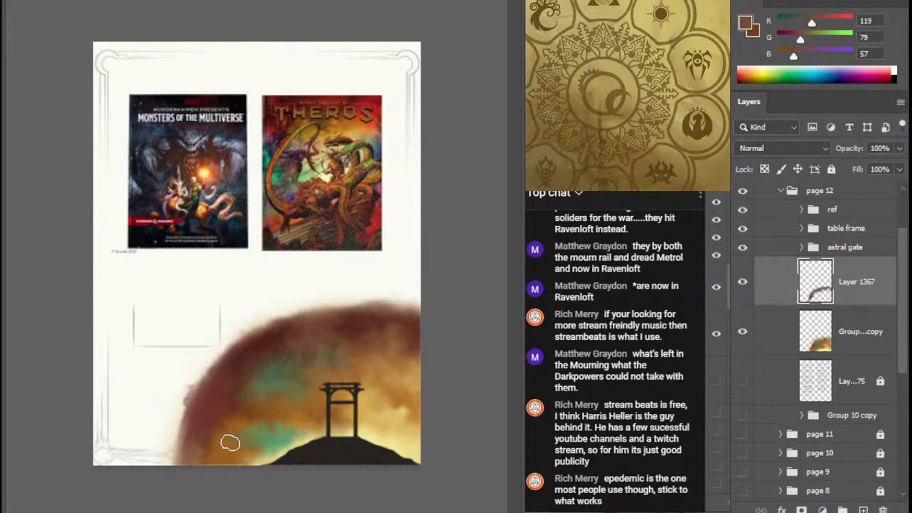
Step: Sample a dark red (RGB 80, 33, 25) from the arc and use it to fill and smooth the sky's upper rim
key("alt+Tab")
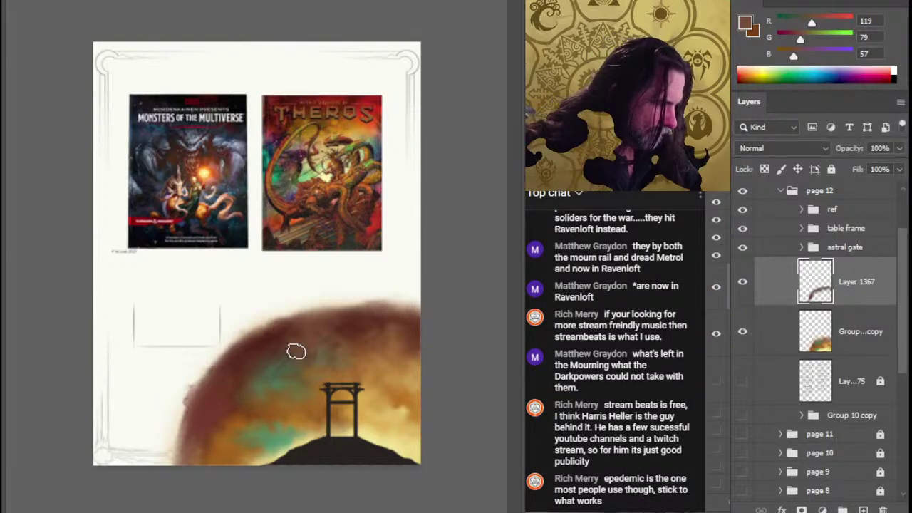
left_click(289, 326, "alt")
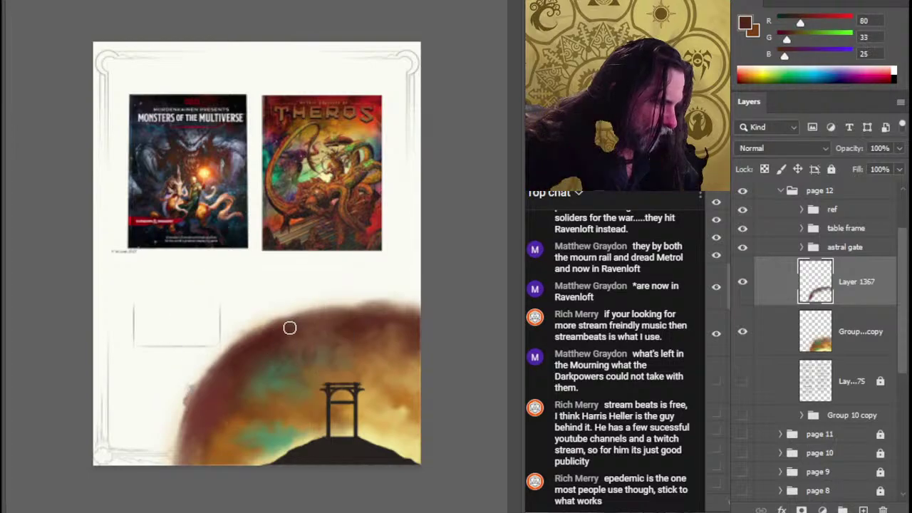
left_click_drag(290, 326, 287, 330)
left_click_drag(345, 323, 365, 309)
key("e")
mouse_move(343, 324)
left_mouse_down()
mouse_move(320, 321)
mouse_move(334, 322)
left_mouse_up()
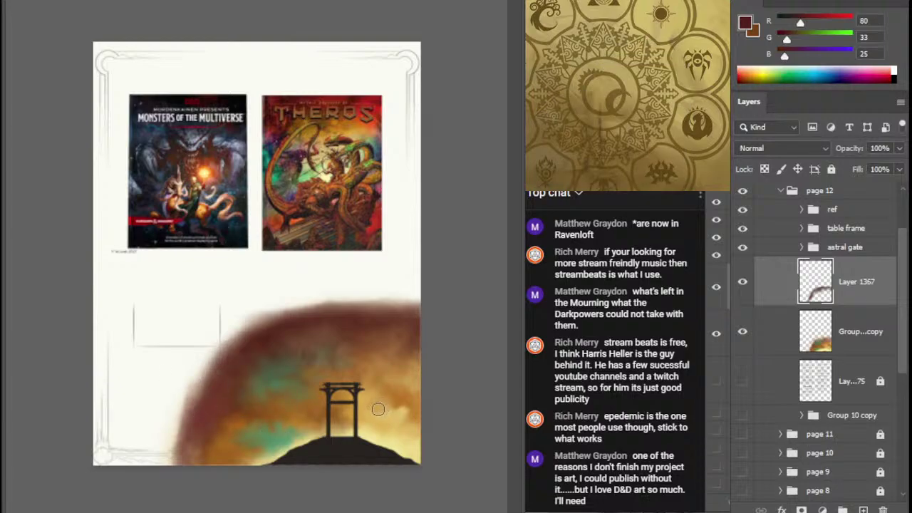
Step: Sample a pale yellow (RGB 237, 218, 139) beside the gate and paint a smudged pale cloud over the sky's left rim
left_click(377, 421, "alt")
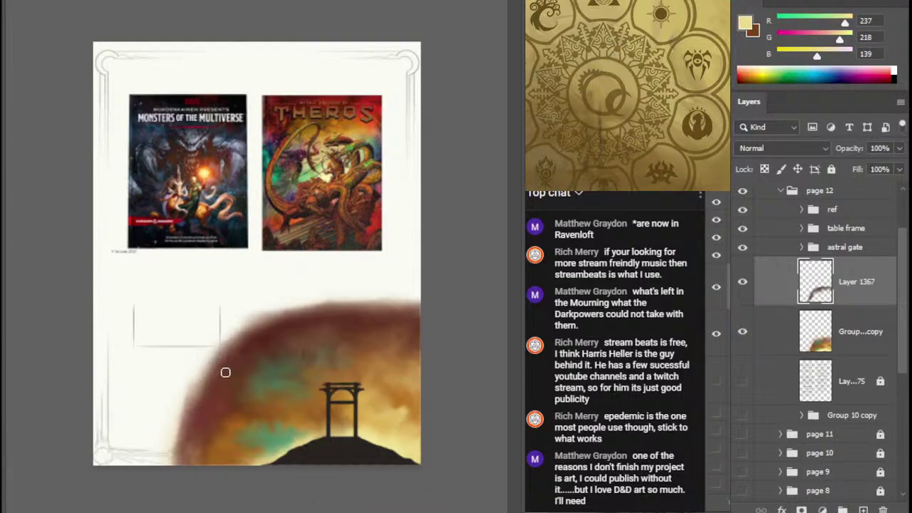
key("r")
mouse_move(222, 376)
left_mouse_down()
mouse_move(253, 366)
mouse_move(268, 351)
mouse_move(253, 359)
mouse_move(262, 345)
mouse_move(233, 377)
mouse_move(216, 374)
mouse_move(232, 390)
mouse_move(225, 377)
mouse_move(254, 355)
mouse_move(224, 364)
mouse_move(237, 352)
mouse_move(273, 363)
mouse_move(249, 377)
mouse_move(302, 359)
mouse_move(254, 359)
mouse_move(298, 362)
mouse_move(268, 373)
mouse_move(296, 383)
mouse_move(272, 368)
mouse_move(314, 351)
mouse_move(298, 350)
mouse_move(309, 374)
mouse_move(302, 359)
mouse_move(282, 378)
mouse_move(317, 365)
left_mouse_up()
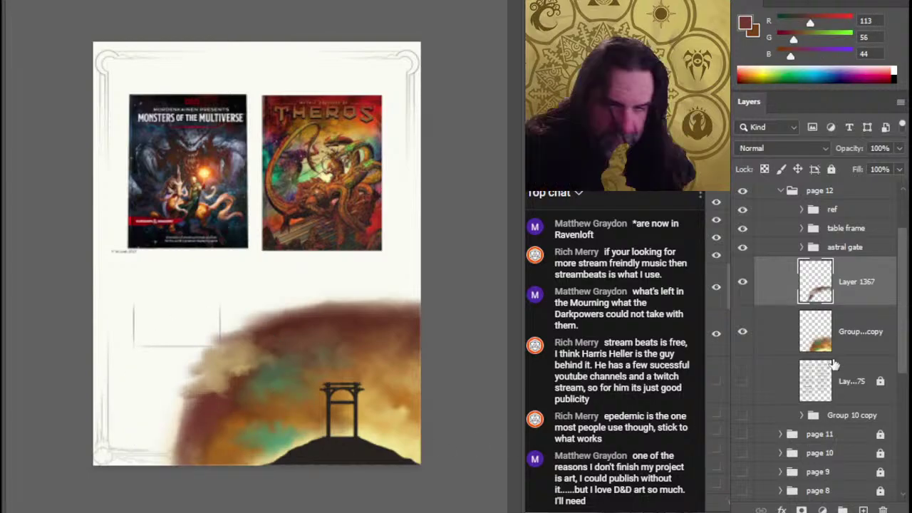
Step: Add a new layer above Layer 1367 and sample a near-black brown (RGB 37, 11, 8) from the Monsters of the Multiverse cover's upper edge
key("ctrl+shift+alt+n")
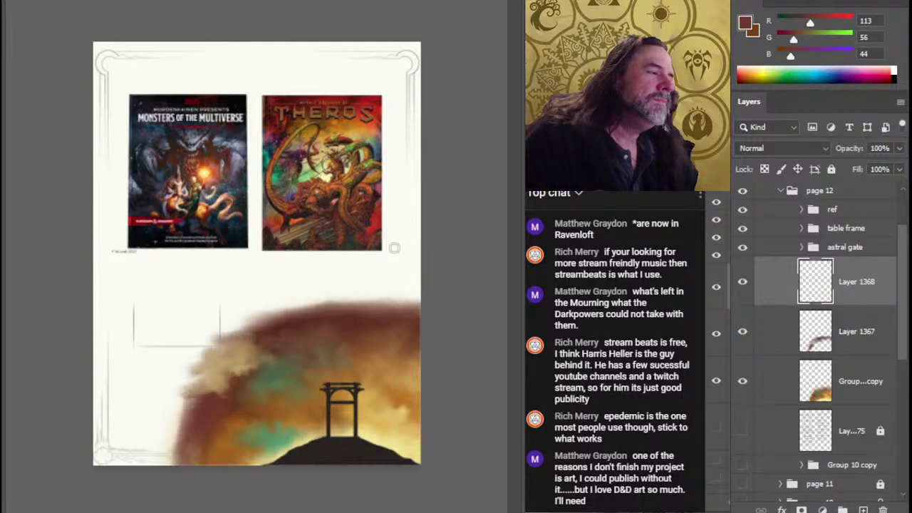
left_click_drag(304, 171, 370, 180)
left_click_drag(329, 151, 410, 318)
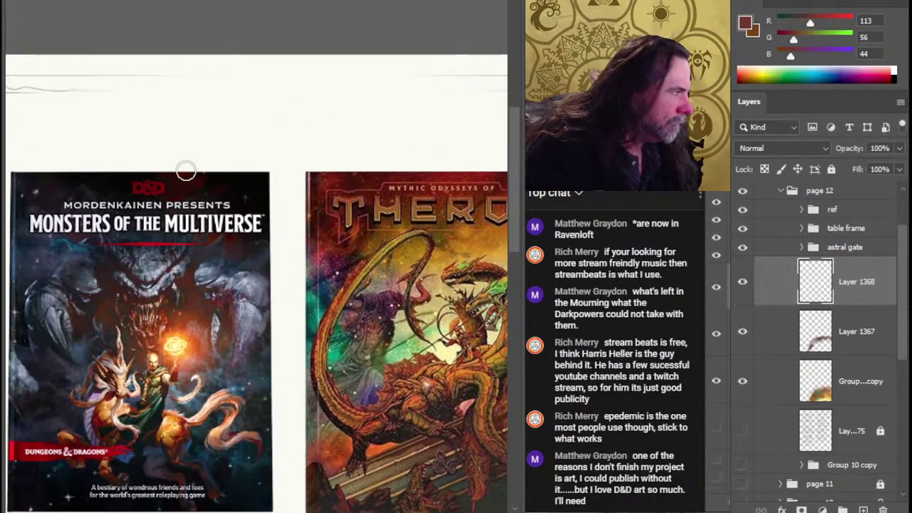
left_click(188, 183, "alt")
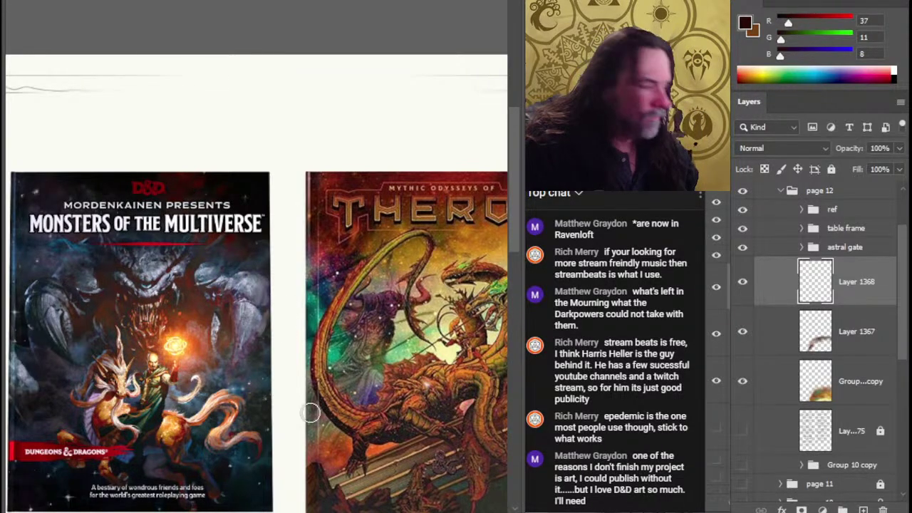
key("ctrl+0")
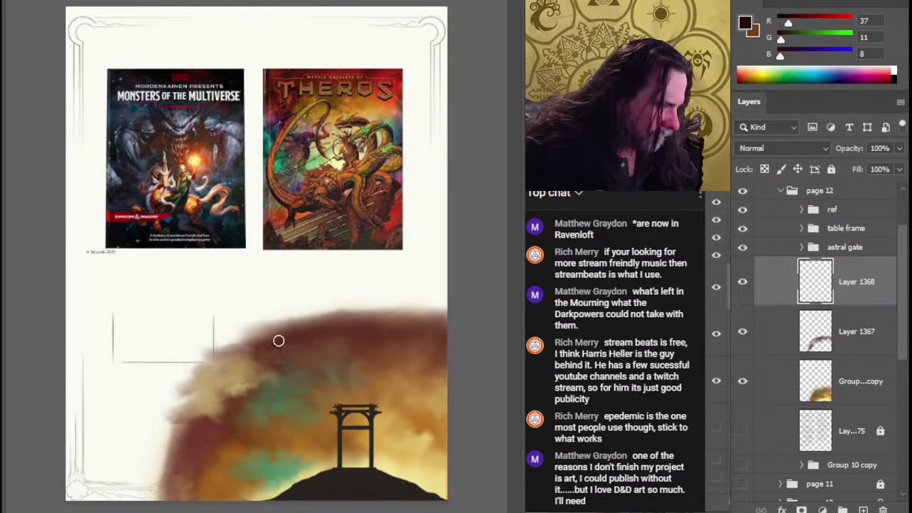
Step: Paint near-black brown cloud patches across the upper arc of the sky and blend them into smoky wisps
mouse_move(278, 347)
left_mouse_down()
mouse_move(259, 361)
mouse_move(255, 354)
mouse_move(234, 379)
mouse_move(249, 363)
mouse_move(228, 371)
mouse_move(287, 350)
mouse_move(270, 359)
mouse_move(285, 350)
mouse_move(247, 347)
mouse_move(296, 340)
left_mouse_up()
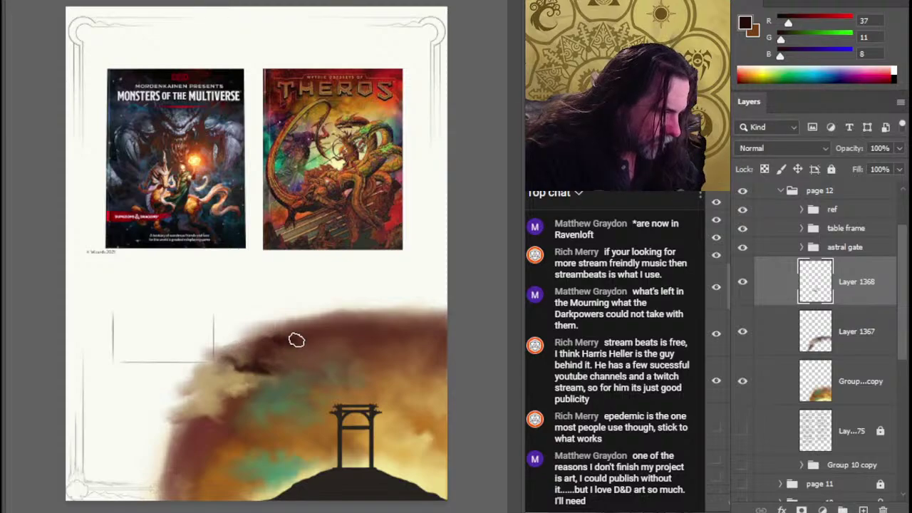
mouse_move(402, 338)
left_mouse_down()
mouse_move(382, 363)
mouse_move(362, 342)
mouse_move(370, 326)
mouse_move(350, 334)
mouse_move(386, 354)
mouse_move(371, 358)
mouse_move(375, 339)
mouse_move(414, 343)
mouse_move(402, 328)
mouse_move(357, 355)
mouse_move(382, 329)
mouse_move(379, 352)
mouse_move(355, 356)
left_mouse_up()
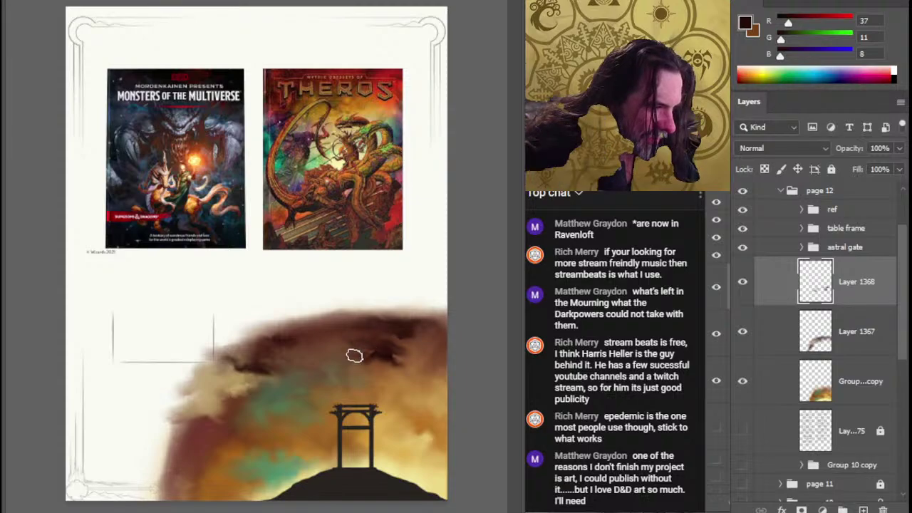
mouse_move(397, 329)
left_mouse_down()
mouse_move(411, 327)
mouse_move(406, 335)
mouse_move(419, 340)
left_mouse_up()
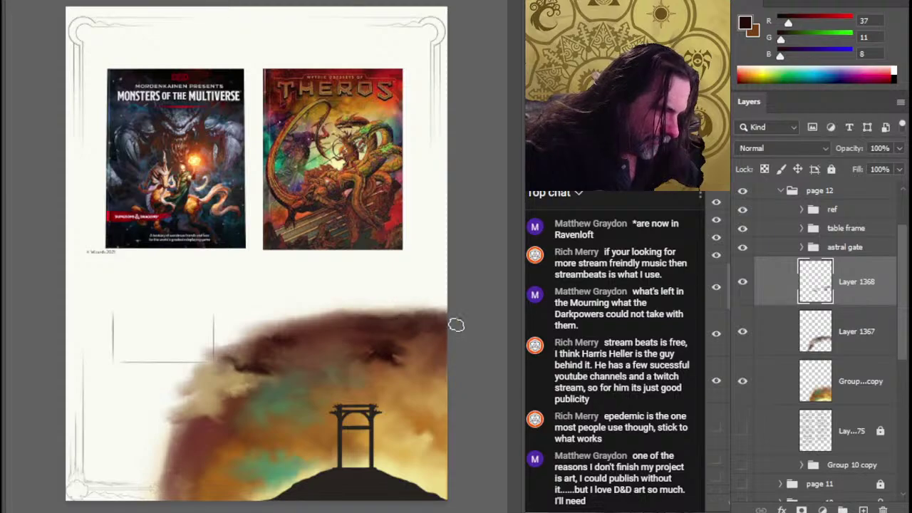
left_click_drag(414, 330, 341, 313)
mouse_move(380, 363)
left_mouse_down()
mouse_move(434, 373)
mouse_move(394, 349)
mouse_move(427, 359)
mouse_move(364, 380)
mouse_move(351, 373)
mouse_move(418, 363)
left_mouse_up()
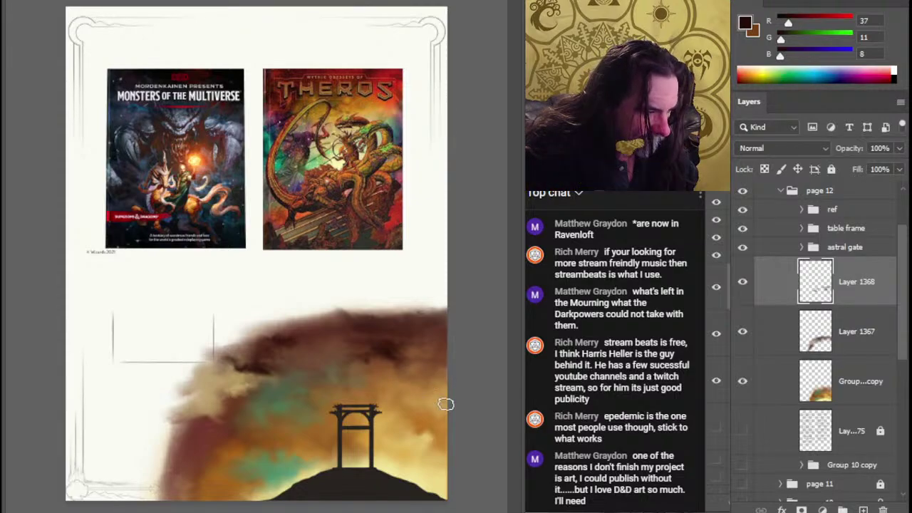
Step: Paint dark smoke below the pale cloud at the sky's left rim and blend it and the dark upper wisps into the sky
mouse_move(211, 431)
left_mouse_down()
mouse_move(242, 429)
mouse_move(254, 440)
mouse_move(239, 446)
mouse_move(250, 444)
mouse_move(273, 437)
mouse_move(269, 429)
mouse_move(287, 418)
mouse_move(257, 425)
left_mouse_up()
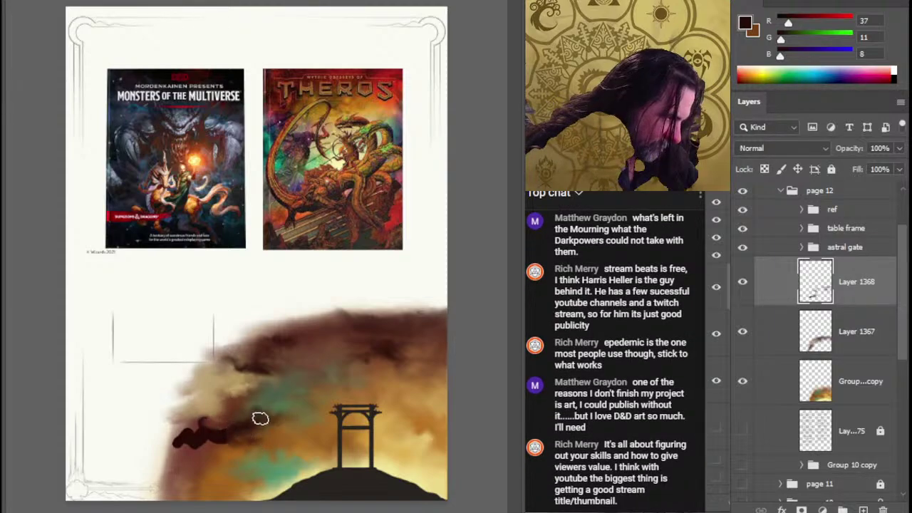
left_click_drag(292, 421, 321, 427)
left_click_drag(321, 426, 347, 304)
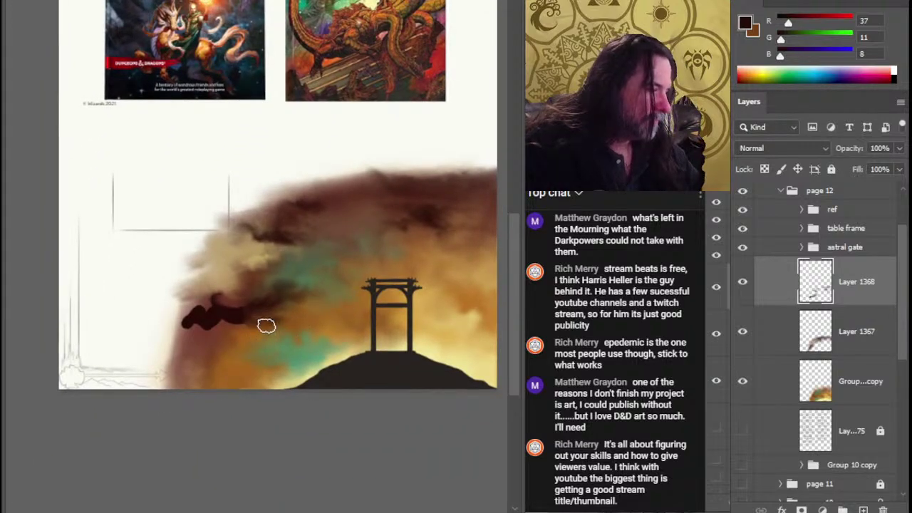
left_click_drag(237, 326, 213, 328)
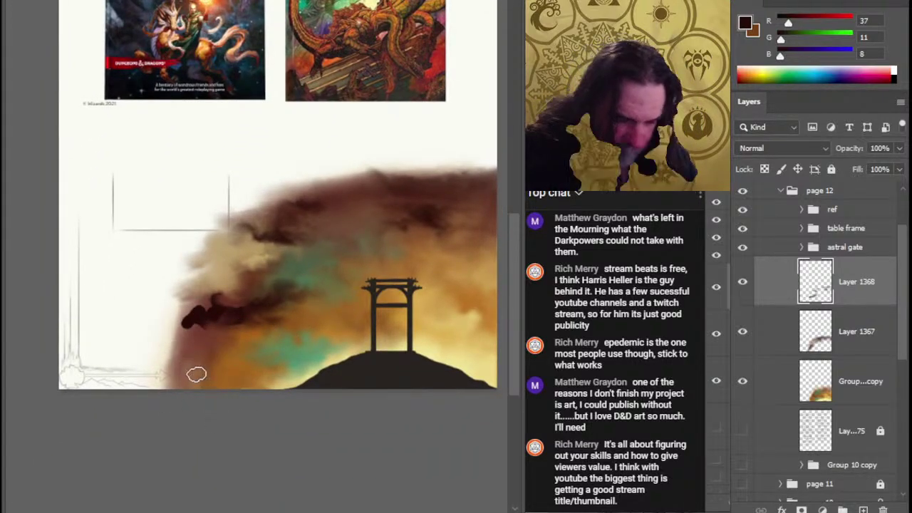
mouse_move(226, 340)
left_mouse_down()
mouse_move(205, 316)
mouse_move(201, 292)
mouse_move(202, 320)
mouse_move(228, 291)
mouse_move(202, 297)
mouse_move(239, 289)
mouse_move(194, 296)
mouse_move(207, 278)
mouse_move(251, 277)
mouse_move(225, 294)
mouse_move(250, 279)
mouse_move(240, 264)
mouse_move(309, 246)
mouse_move(266, 278)
mouse_move(256, 235)
mouse_move(227, 279)
mouse_move(198, 295)
mouse_move(197, 258)
mouse_move(206, 304)
mouse_move(201, 312)
mouse_move(192, 302)
mouse_move(206, 320)
mouse_move(255, 303)
mouse_move(292, 303)
mouse_move(295, 286)
mouse_move(319, 288)
mouse_move(286, 286)
left_mouse_up()
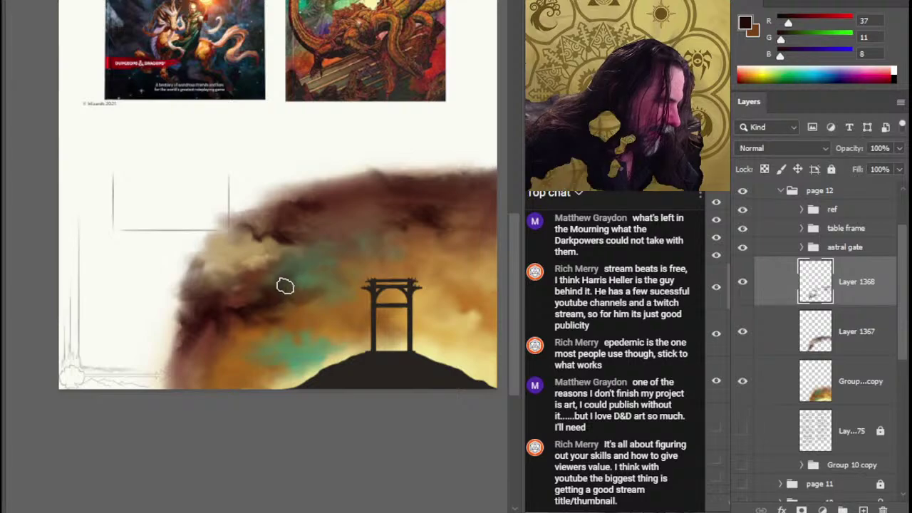
mouse_move(271, 230)
left_mouse_down()
mouse_move(300, 250)
mouse_move(281, 234)
mouse_move(273, 246)
mouse_move(246, 246)
mouse_move(250, 235)
mouse_move(255, 253)
mouse_move(271, 255)
mouse_move(290, 242)
left_mouse_up()
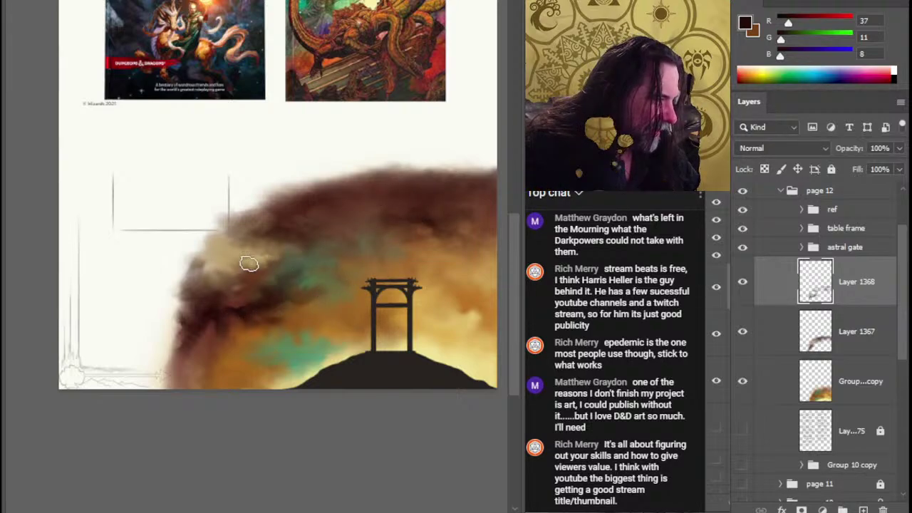
Step: Sample a tan (RGB 186, 159, 110) from the pale cloud and add a new layer above Layer 1368
left_click(231, 258, "alt")
left_click_drag(363, 267, 280, 286)
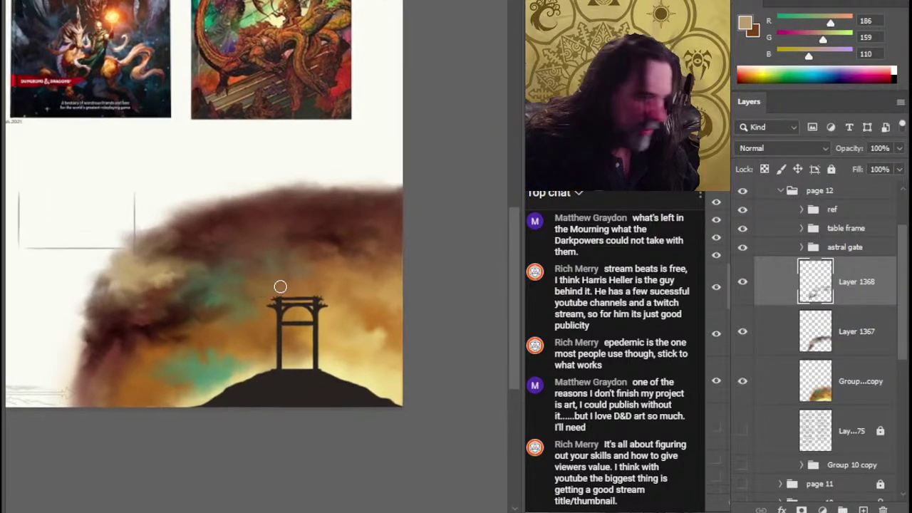
left_click(867, 510)
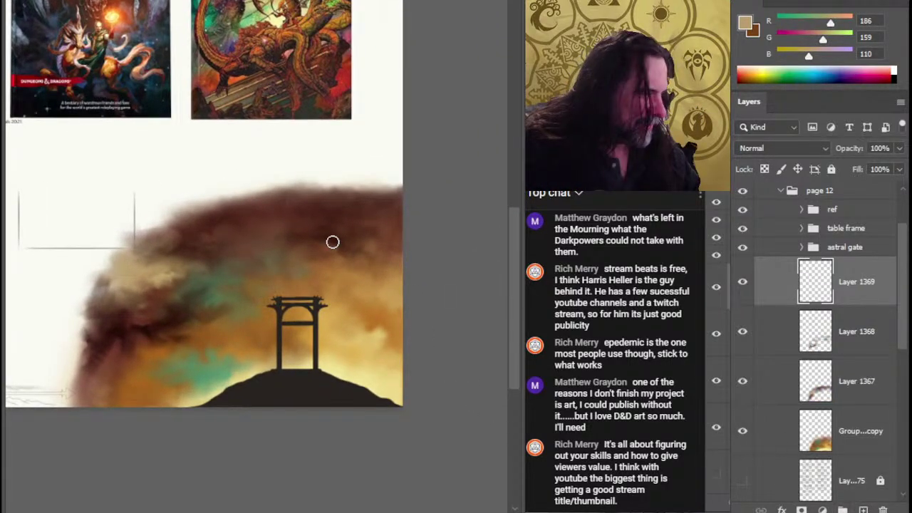
Step: Try to paint and blend pale tan wisps across the dark upper arc of the sky
mouse_move(291, 222)
left_mouse_down()
mouse_move(267, 224)
mouse_move(301, 215)
mouse_move(268, 205)
mouse_move(275, 223)
mouse_move(351, 211)
mouse_move(246, 209)
mouse_move(326, 241)
left_mouse_up()
key("ctrl+z")
key("ctrl+z")
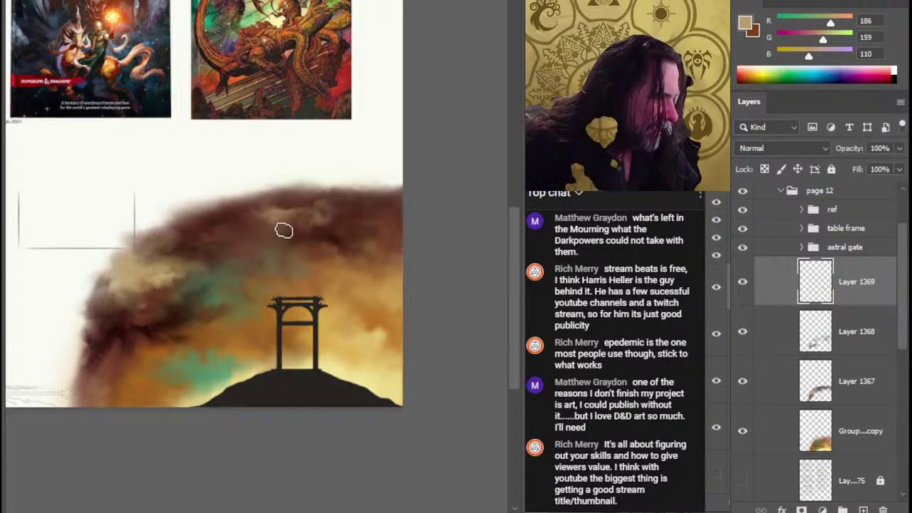
mouse_move(281, 210)
left_mouse_down()
mouse_move(333, 228)
mouse_move(326, 231)
mouse_move(338, 207)
mouse_move(273, 216)
mouse_move(287, 226)
mouse_move(264, 223)
left_mouse_up()
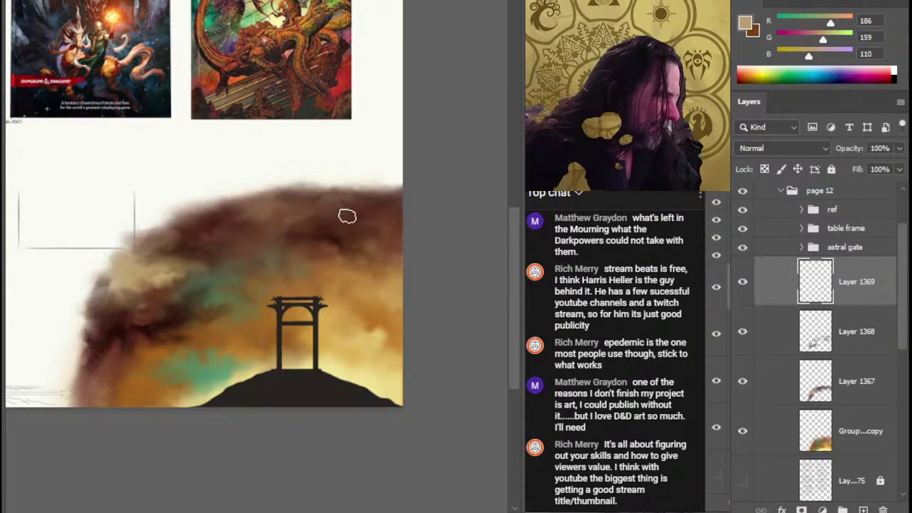
mouse_move(307, 223)
left_mouse_down()
mouse_move(338, 206)
mouse_move(315, 213)
left_mouse_up()
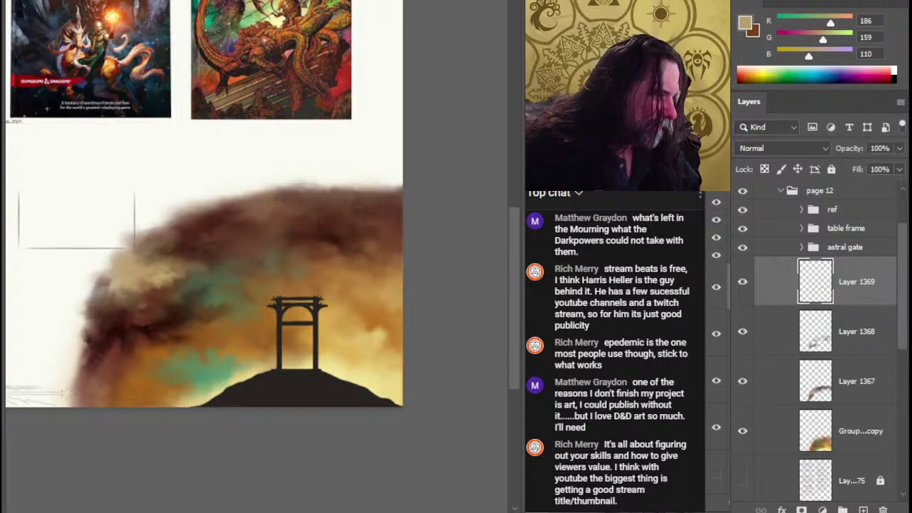
Step: Rework the pale cloud's upper edge and body using sampled dark brown (RGB 60, 28, 19), tan (193, 167, 109) and brown (77, 48, 32)
left_click(328, 240, "alt")
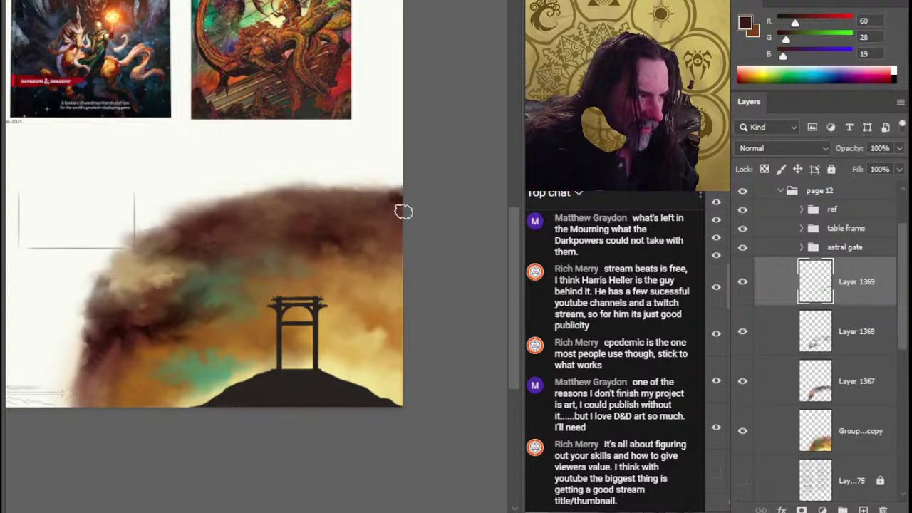
mouse_move(183, 243)
left_mouse_down()
mouse_move(142, 255)
mouse_move(163, 247)
mouse_move(149, 255)
mouse_move(170, 271)
mouse_move(127, 262)
mouse_move(132, 252)
mouse_move(196, 242)
left_mouse_up()
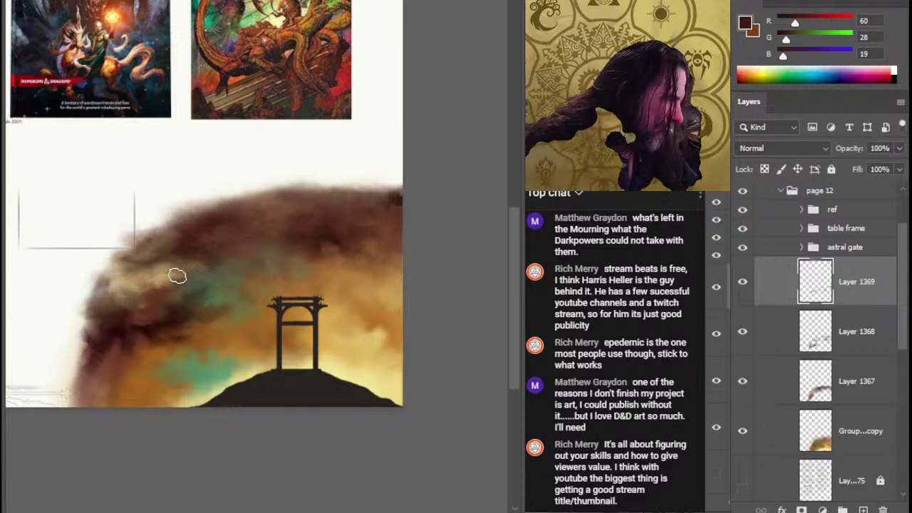
left_click(161, 279, "alt")
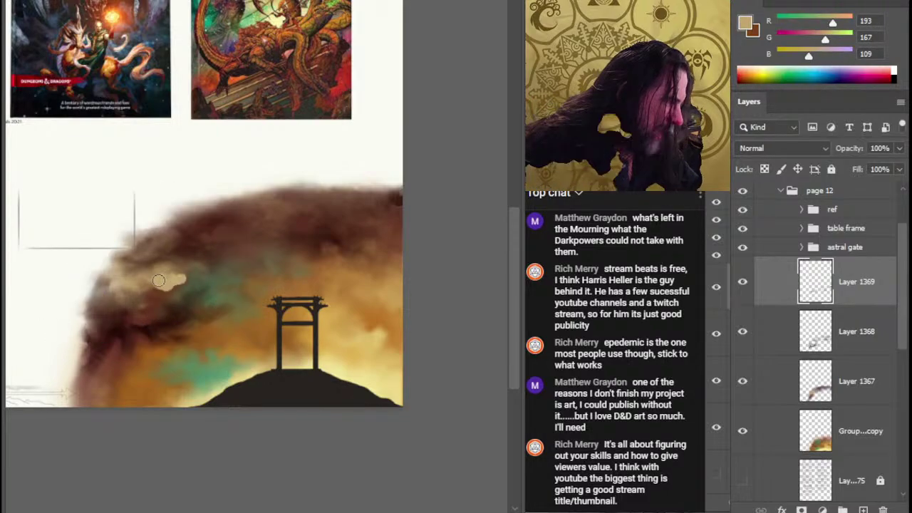
mouse_move(158, 280)
left_mouse_down()
mouse_move(174, 300)
mouse_move(190, 280)
mouse_move(157, 295)
mouse_move(173, 285)
left_mouse_up()
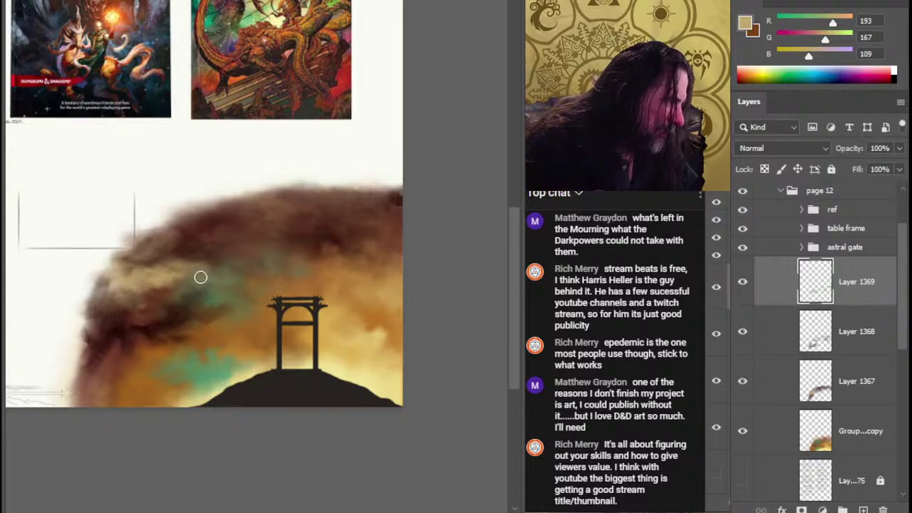
left_click(200, 248, "alt")
left_click_drag(199, 248, 158, 263)
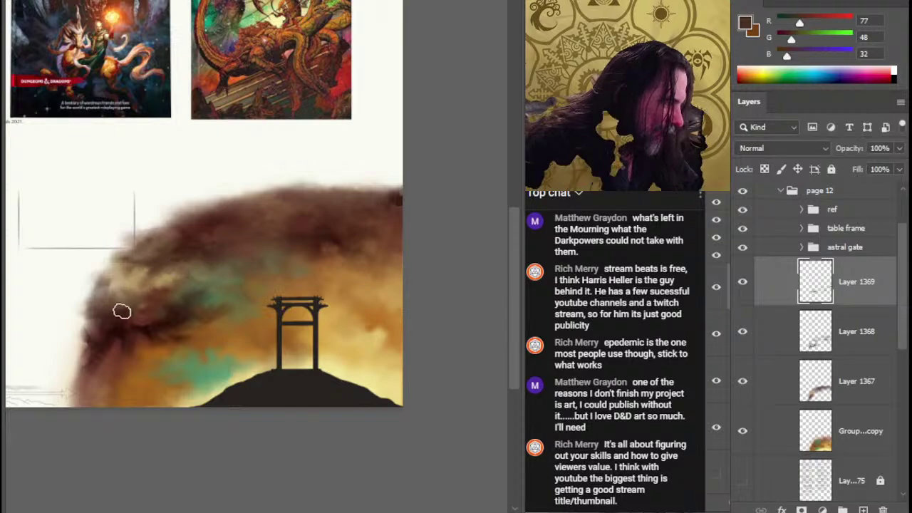
Step: Paint dark smoke low on the sky's left rim with brown and a sampled near-black brown (RGB 42, 14, 10)
left_click_drag(114, 362, 93, 376)
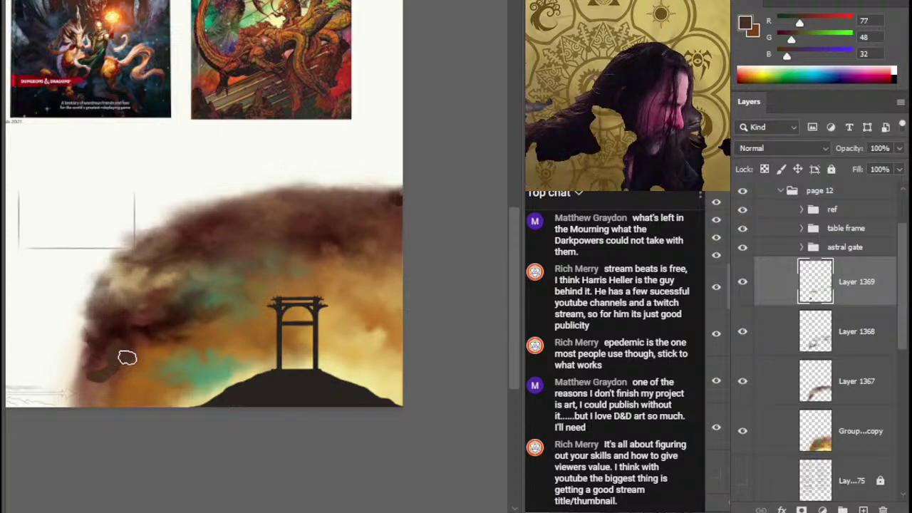
left_click(118, 330, "alt")
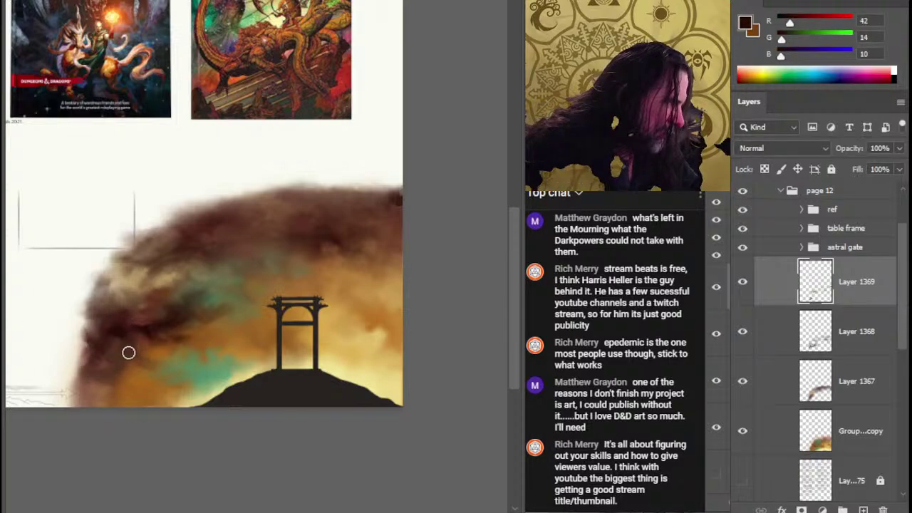
mouse_move(128, 352)
left_mouse_down()
mouse_move(116, 365)
mouse_move(123, 380)
mouse_move(133, 364)
mouse_move(102, 364)
mouse_move(130, 342)
mouse_move(140, 350)
left_mouse_up()
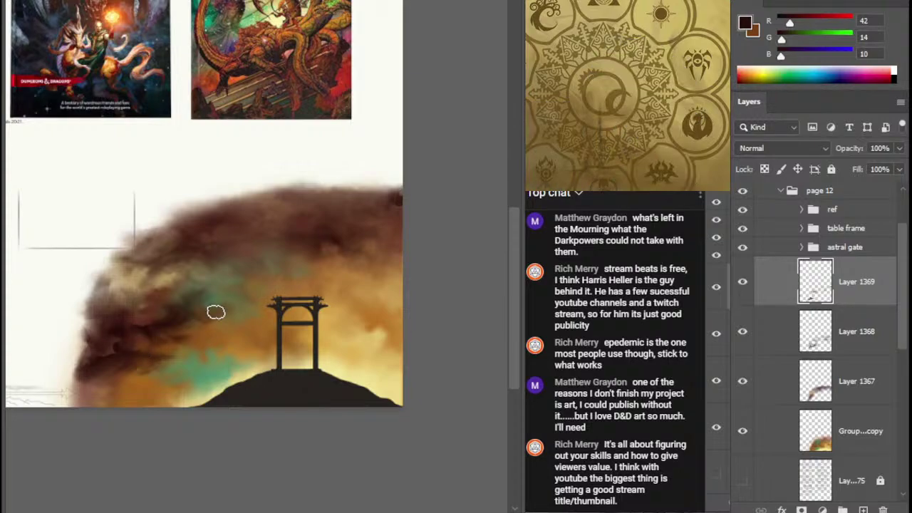
Step: Compare the sky with and without Layer 1368 and Layer 1369, keeping both shown and Layer 1369 active
left_click(748, 334)
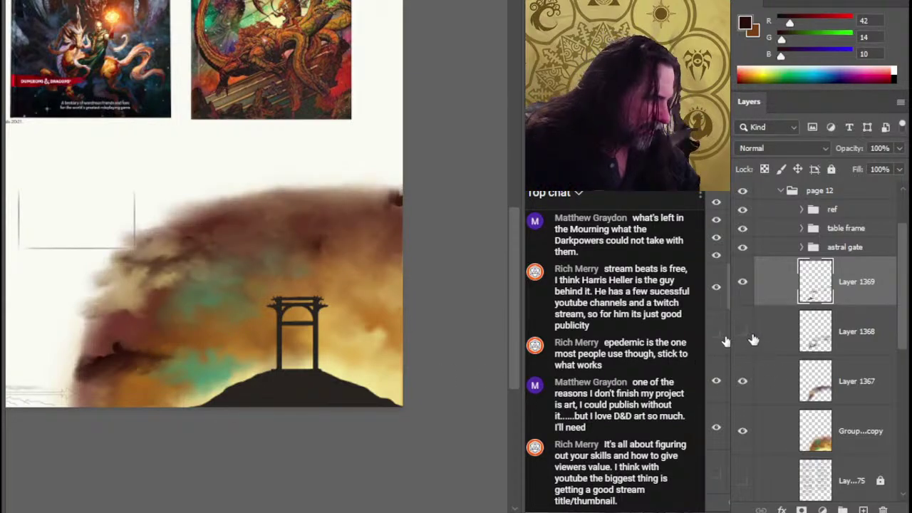
left_click(768, 338)
left_click(745, 338)
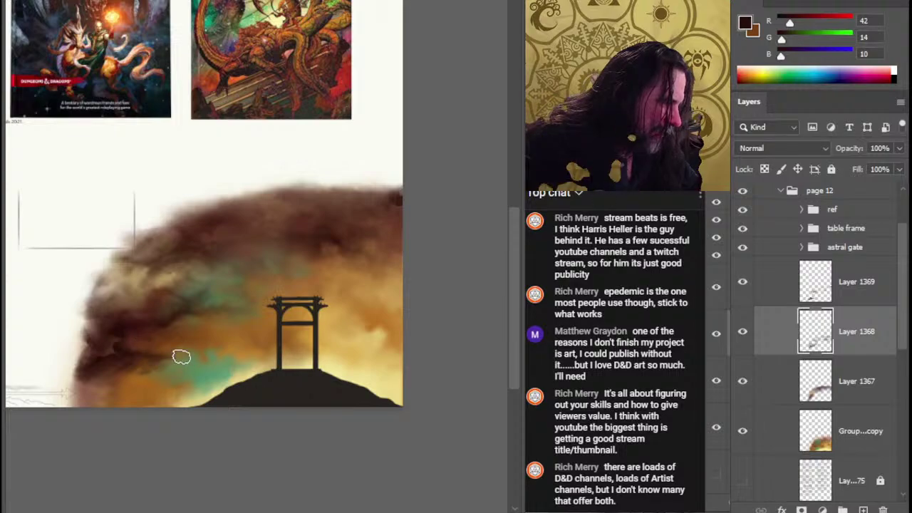
left_click(744, 289)
left_click(744, 289)
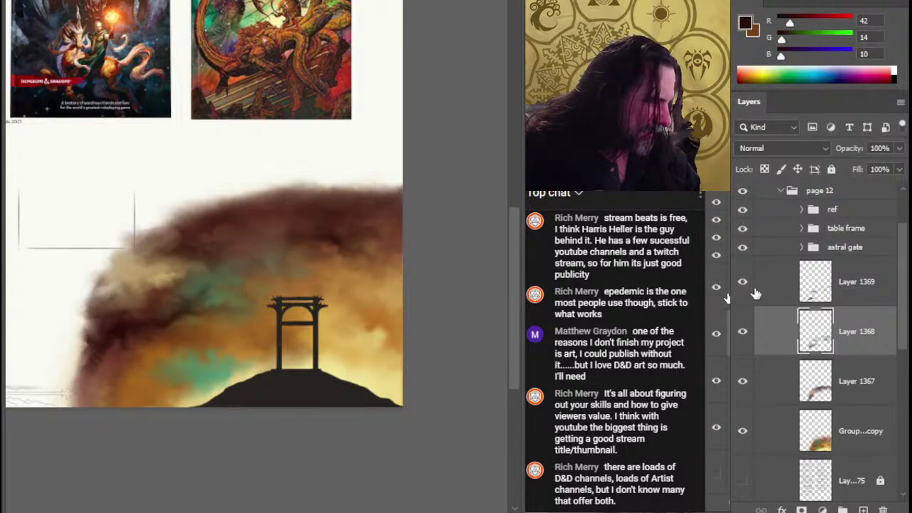
left_click(770, 291)
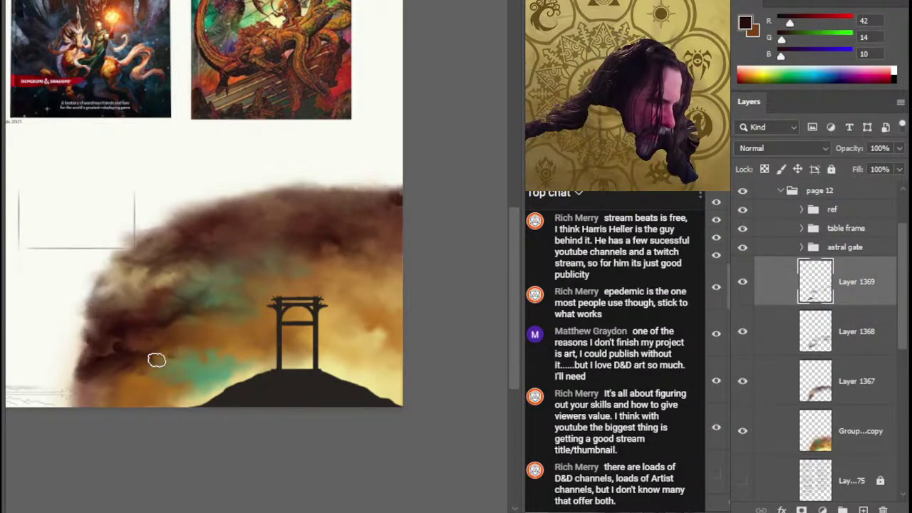
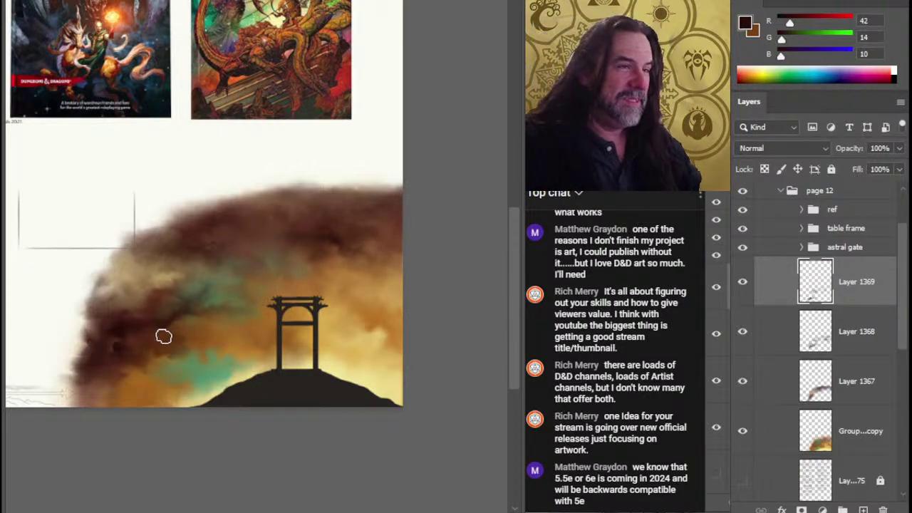
scroll(271, 289, "left", 3)
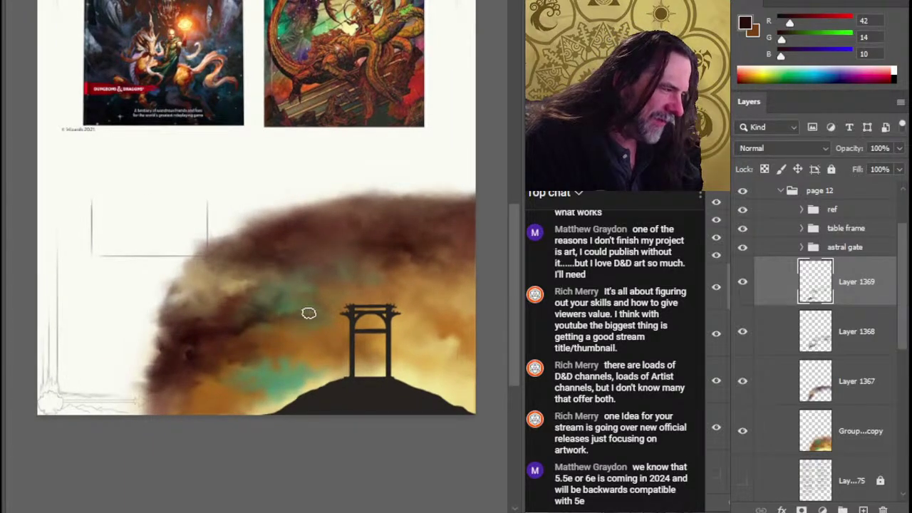
left_click(743, 332)
left_click(743, 332)
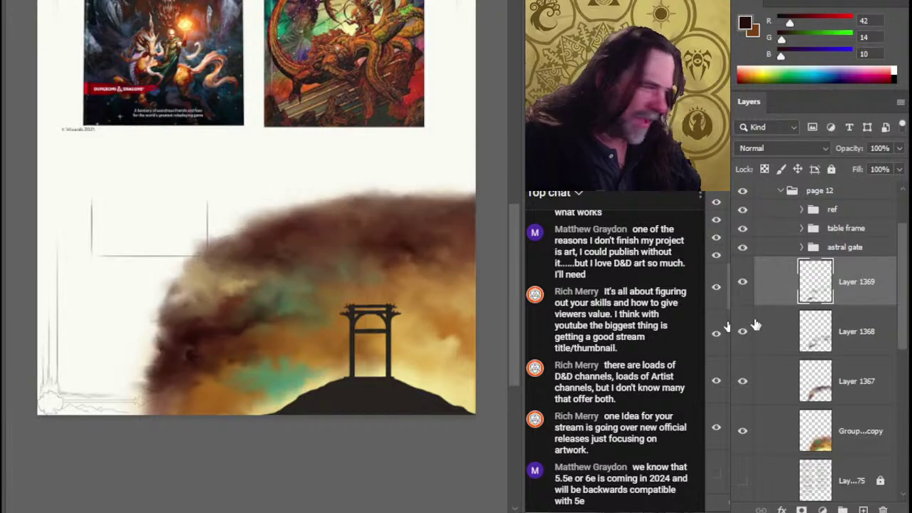
left_click(744, 285)
left_click(744, 285)
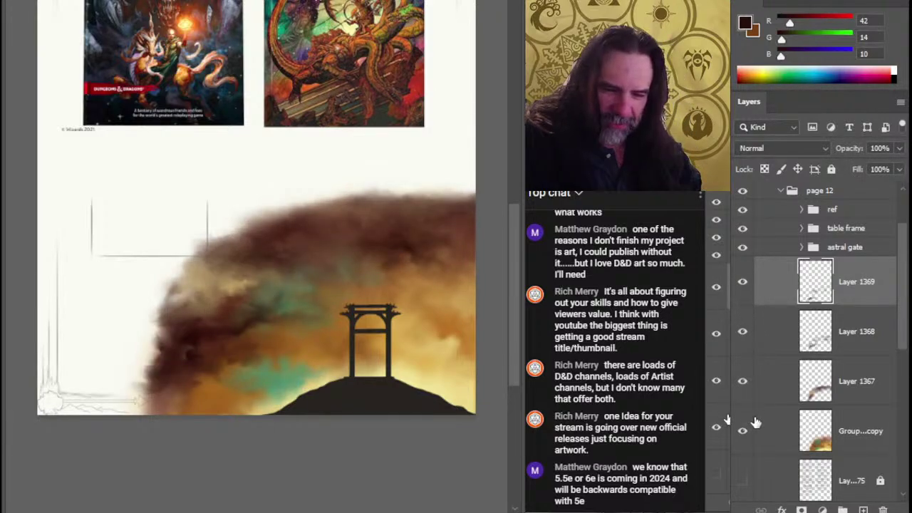
Step: Sample a tan (RGB 182, 154, 97) from the pale cloud and merge the sky layers from Layer 1369 down to the Group copy layer
left_click(232, 282, "alt")
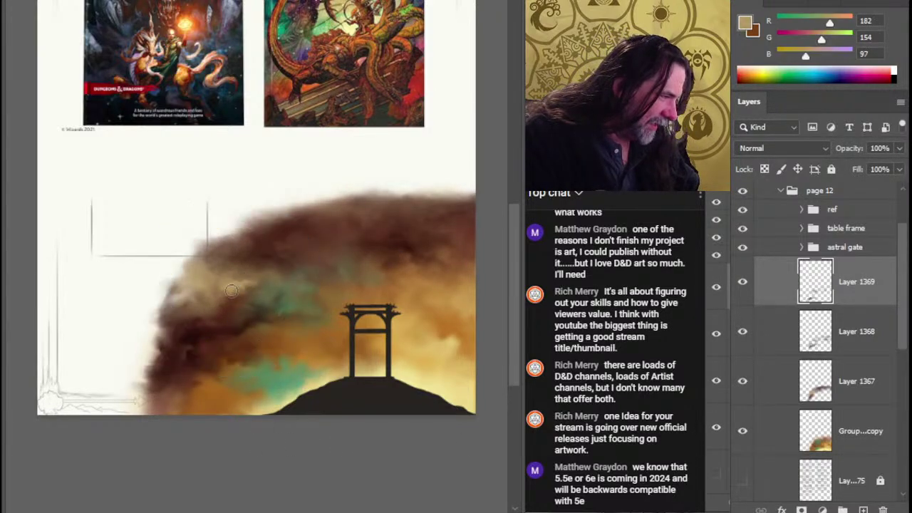
left_click(868, 428, "shift")
right_click(774, 431)
left_click(713, 414)
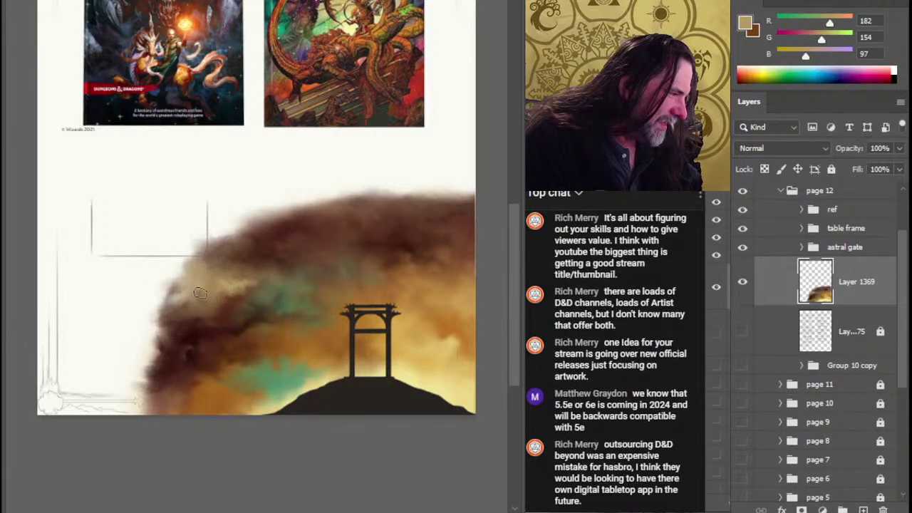
Step: Smudge the pale cloud, the dark upper arc and the left-rim smoke into soft, billowing edges and wisps
mouse_move(200, 293)
left_mouse_down()
mouse_move(189, 289)
mouse_move(179, 283)
mouse_move(192, 299)
mouse_move(184, 304)
mouse_move(201, 314)
mouse_move(175, 314)
mouse_move(207, 319)
mouse_move(175, 314)
mouse_move(199, 311)
mouse_move(183, 304)
mouse_move(207, 305)
mouse_move(229, 322)
mouse_move(228, 300)
mouse_move(247, 290)
mouse_move(230, 292)
mouse_move(226, 317)
mouse_move(238, 317)
mouse_move(192, 309)
mouse_move(233, 298)
mouse_move(220, 332)
mouse_move(213, 320)
mouse_move(253, 289)
mouse_move(248, 303)
mouse_move(220, 302)
mouse_move(257, 293)
mouse_move(226, 303)
mouse_move(241, 283)
left_mouse_up()
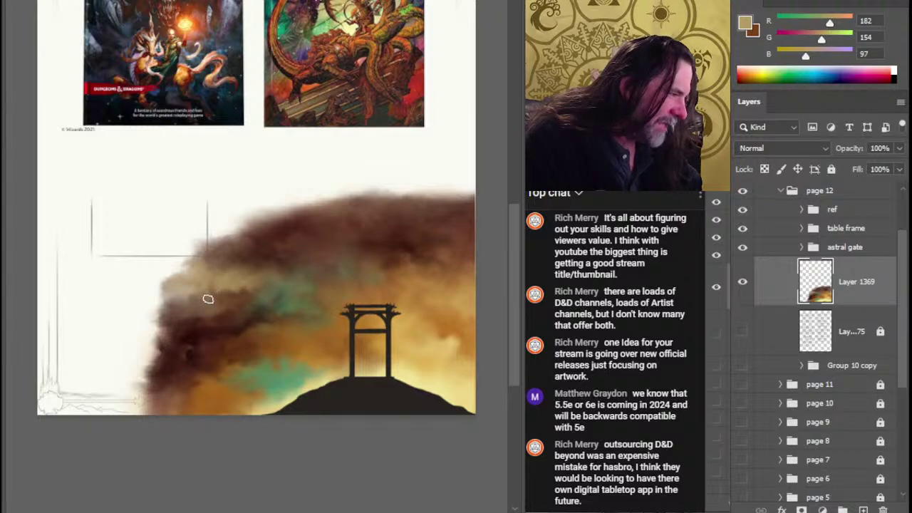
mouse_move(208, 299)
left_mouse_down()
mouse_move(162, 288)
mouse_move(172, 289)
left_mouse_up()
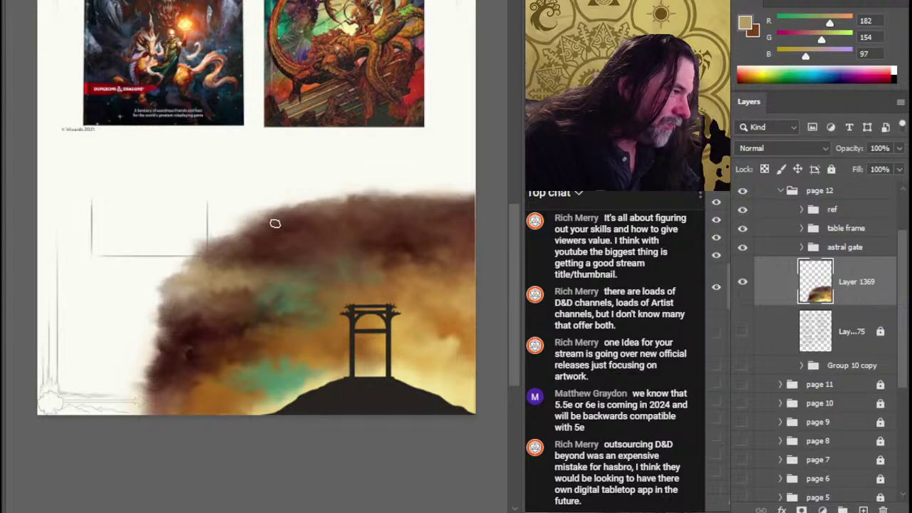
left_click_drag(348, 248, 312, 263)
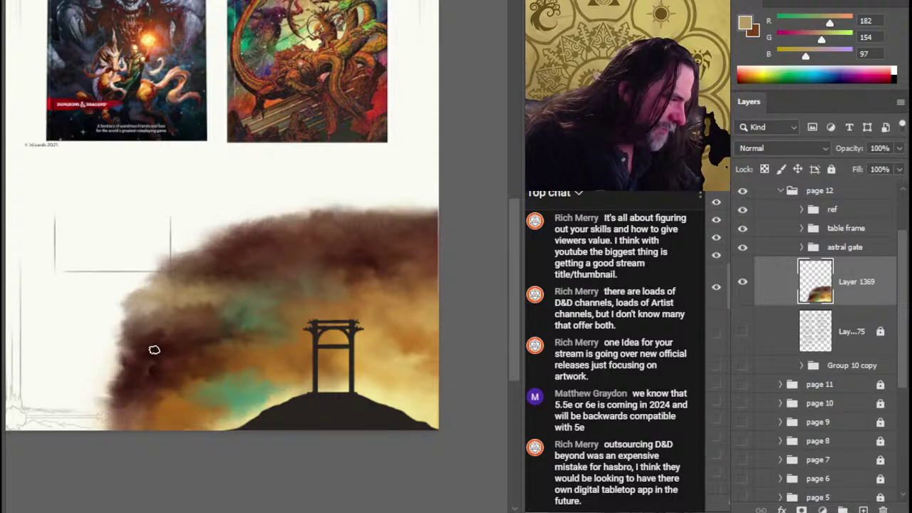
mouse_move(151, 350)
left_mouse_down()
mouse_move(115, 352)
mouse_move(118, 323)
mouse_move(166, 315)
left_mouse_up()
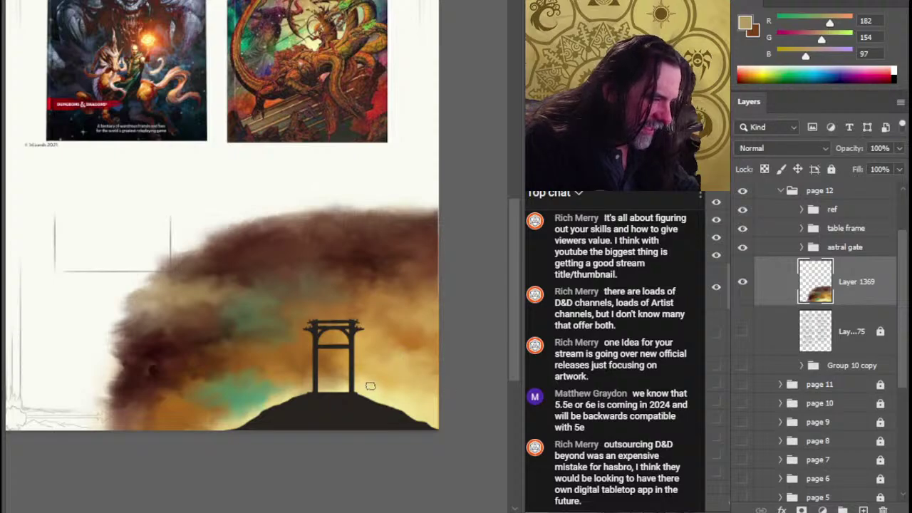
Step: Paint a brighter glow along the hill's left slope with sampled pale yellows (RGB 234, 205, 122 and 242, 231, 156)
left_click(316, 400, "alt")
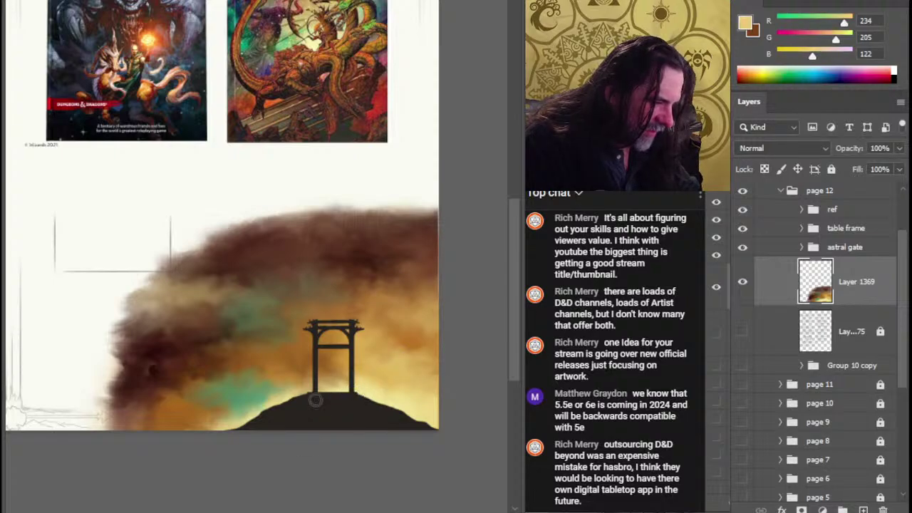
left_click_drag(260, 395, 230, 420)
left_click_drag(293, 397, 343, 312)
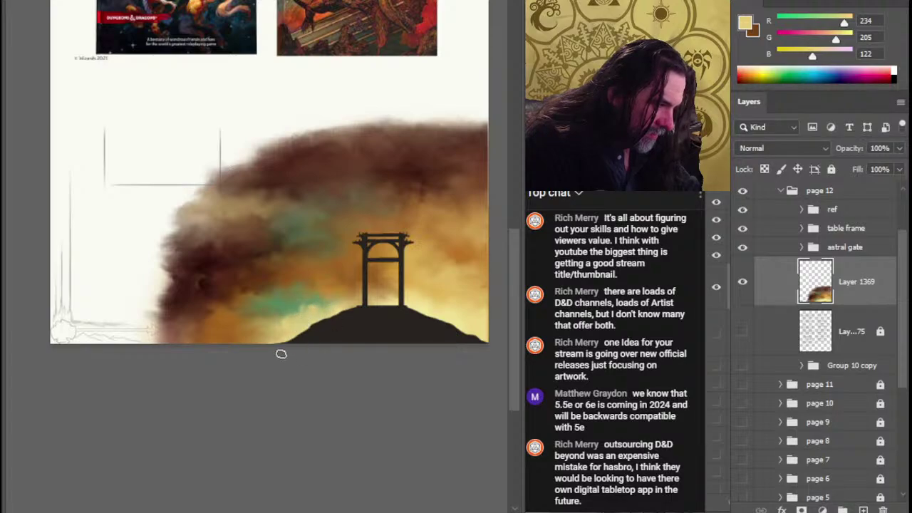
left_click(430, 300, "alt")
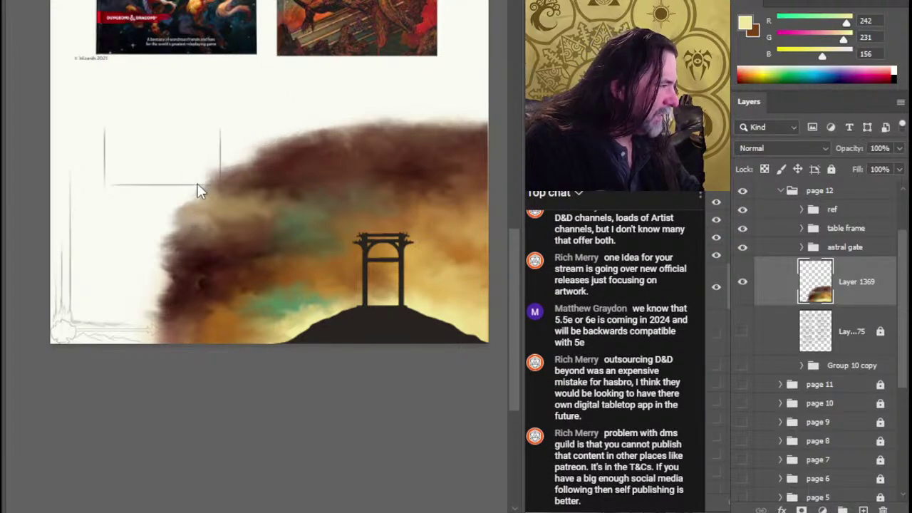
Step: Apply a Gaussian Blur with a 4.2 radius to the merged sky on Layer 1369
key("ctrl+alt+f")
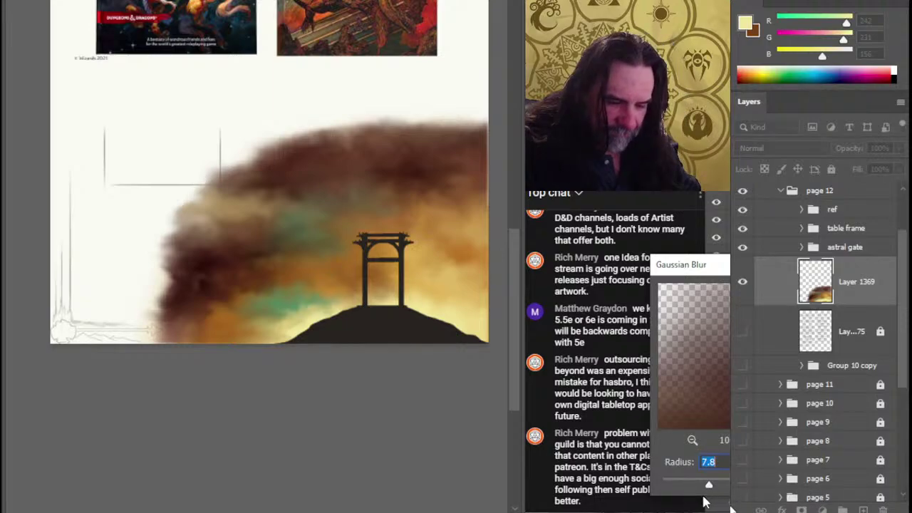
mouse_move(709, 485)
left_mouse_down()
mouse_move(699, 489)
mouse_move(793, 494)
mouse_move(759, 495)
mouse_move(751, 505)
mouse_move(696, 493)
left_mouse_up()
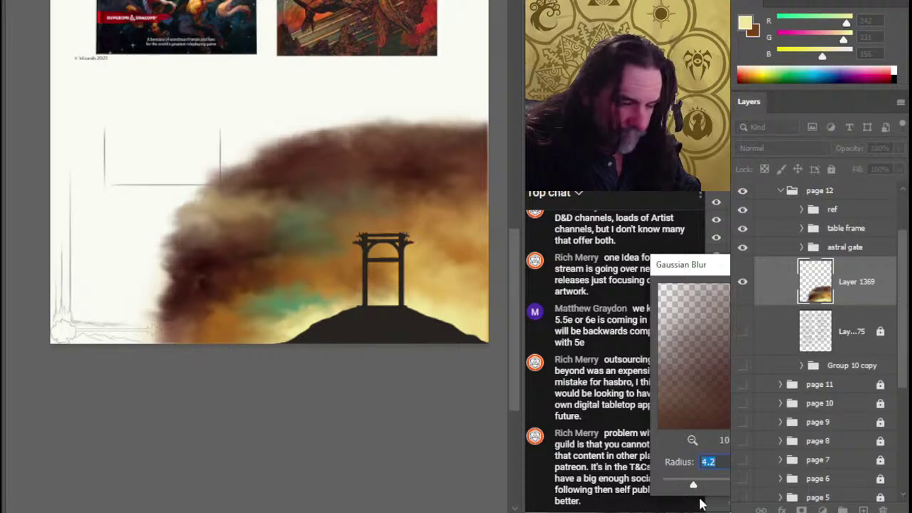
key("Return")
Step: Duplicate Layer 1369, hide the copy and make the original Layer 1369 active
right_click(794, 288)
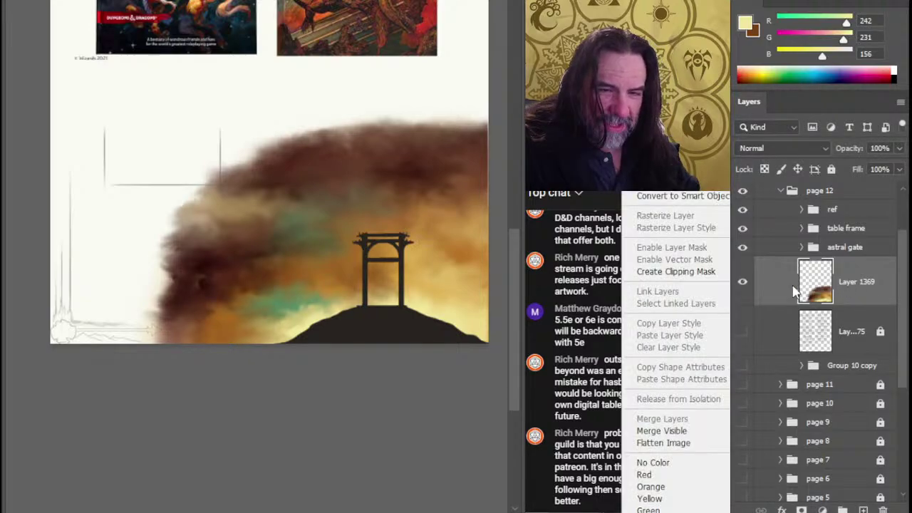
left_click(662, 64)
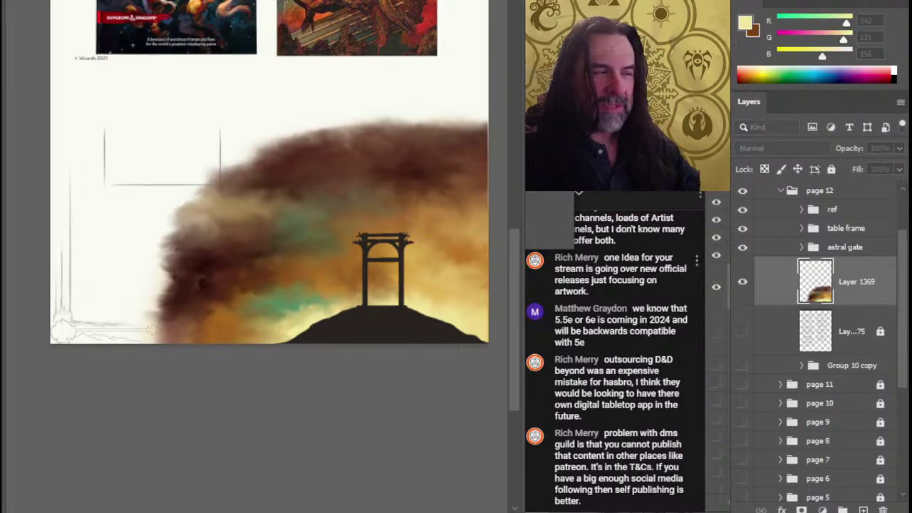
key("Return")
left_click(745, 284)
left_click(770, 317)
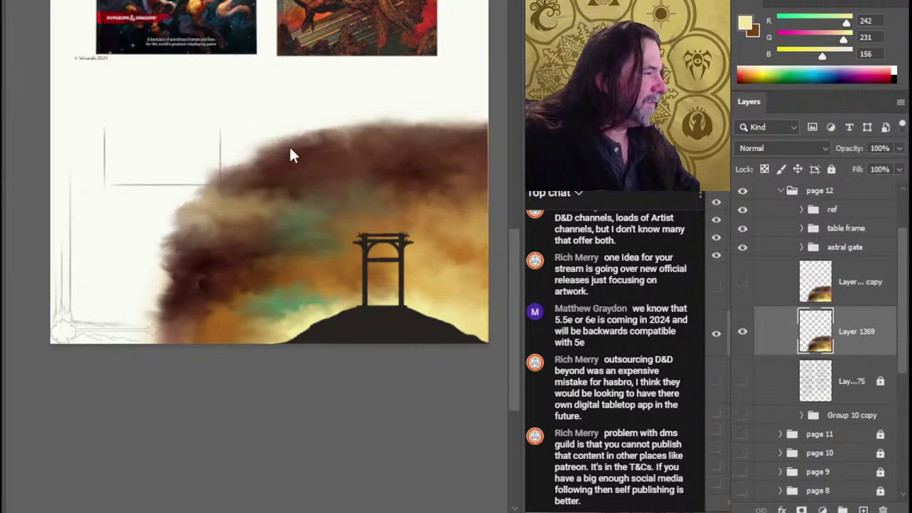
Step: Apply a stronger Gaussian Blur with a 9.4 radius to the sky on Layer 1369
key("ctrl+alt+f")
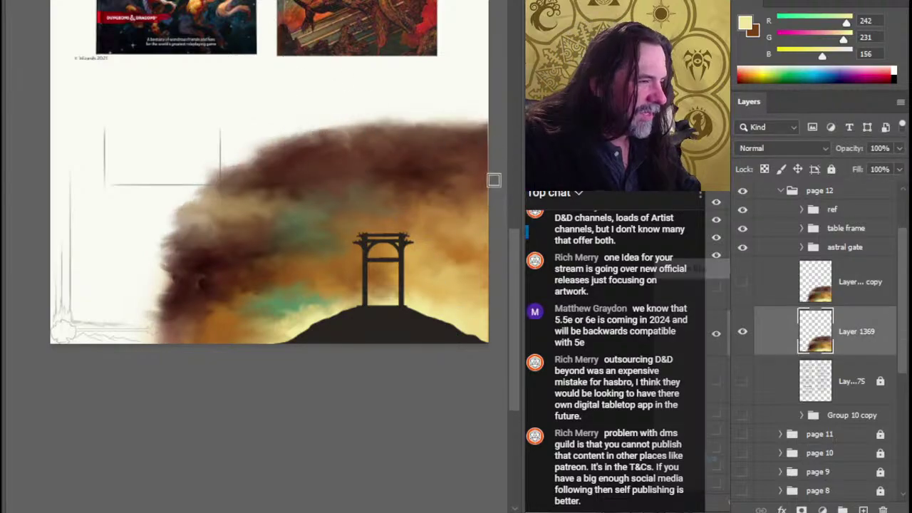
left_click_drag(710, 487, 717, 488)
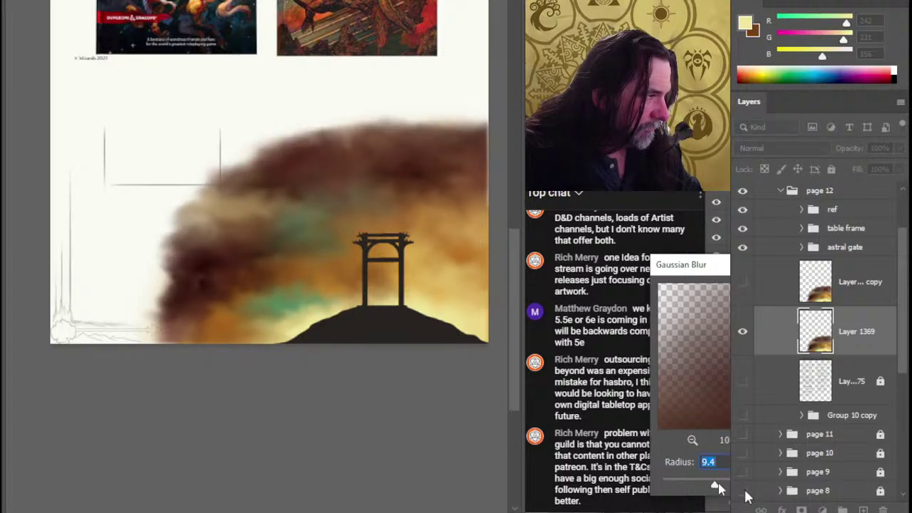
key("Return")
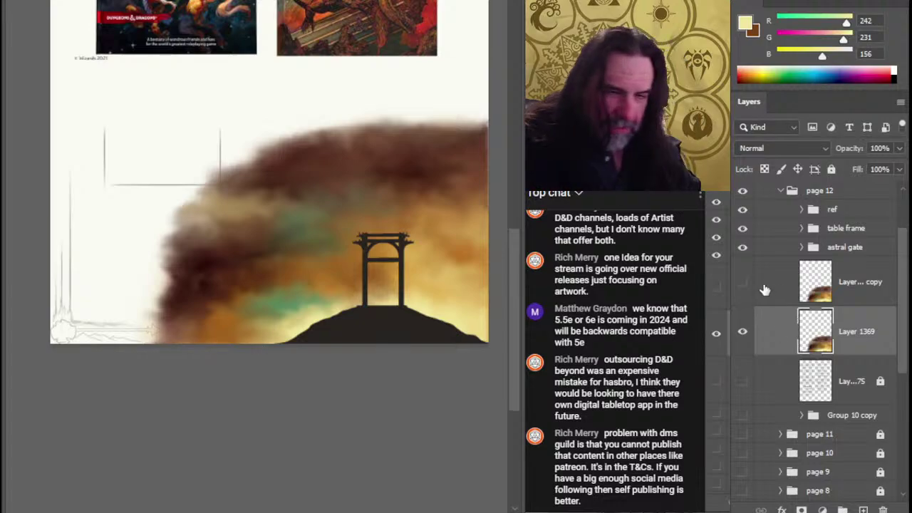
Step: Show the unblurred sky copy at 46% opacity over the blurred sky and merge it down into Layer 1369
left_click(743, 282)
left_click(781, 292)
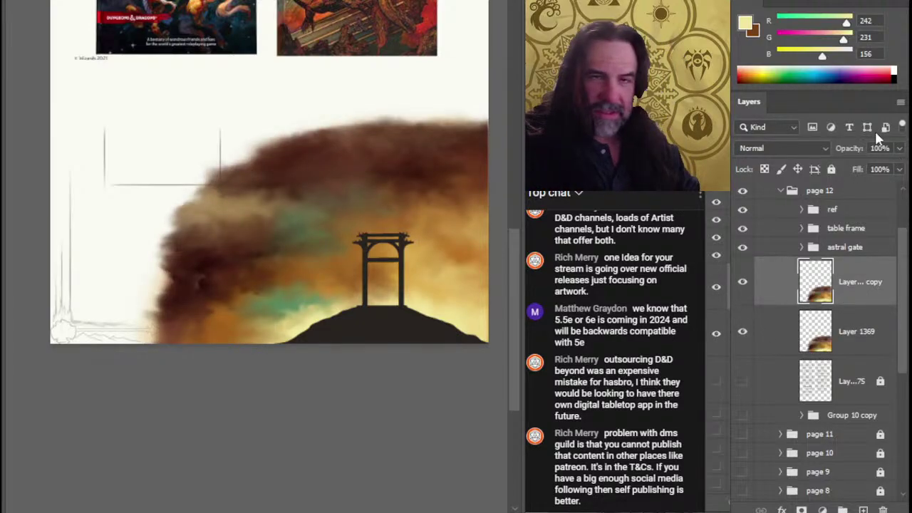
left_click(899, 149)
left_click_drag(897, 166, 881, 167)
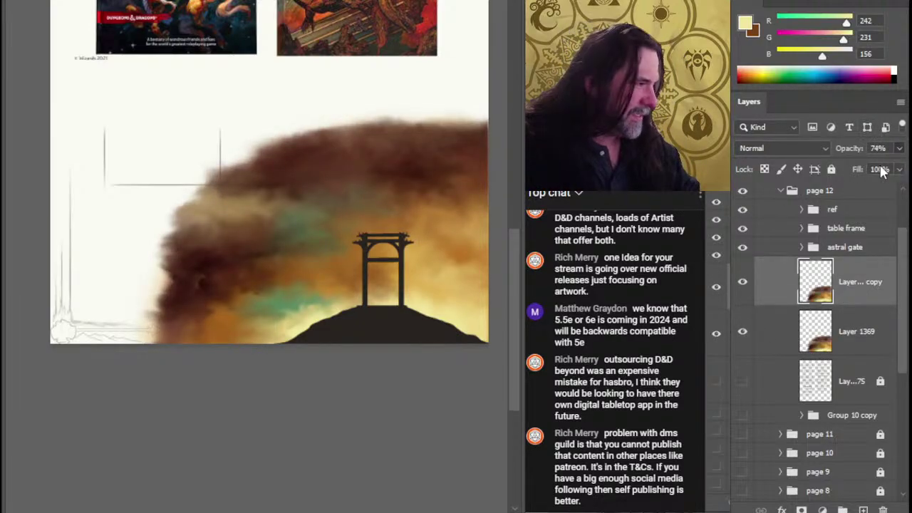
key("4")
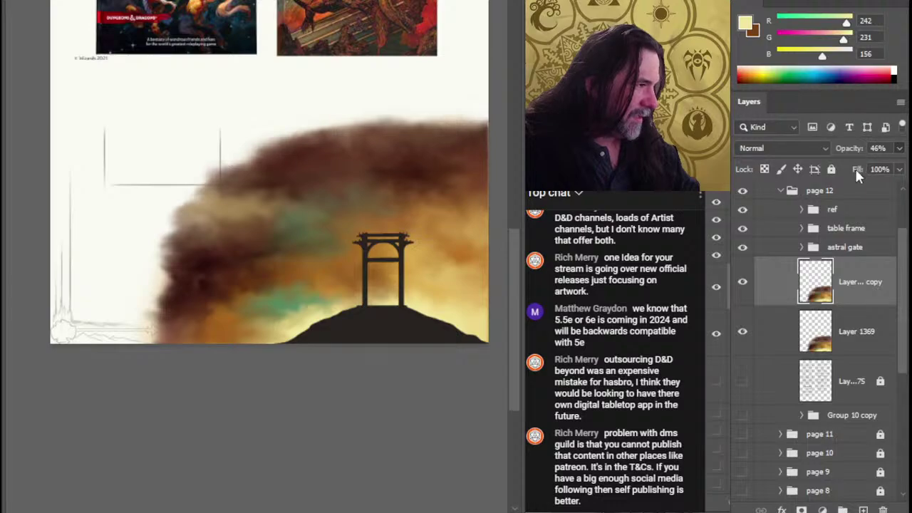
right_click(868, 292)
left_click(774, 422)
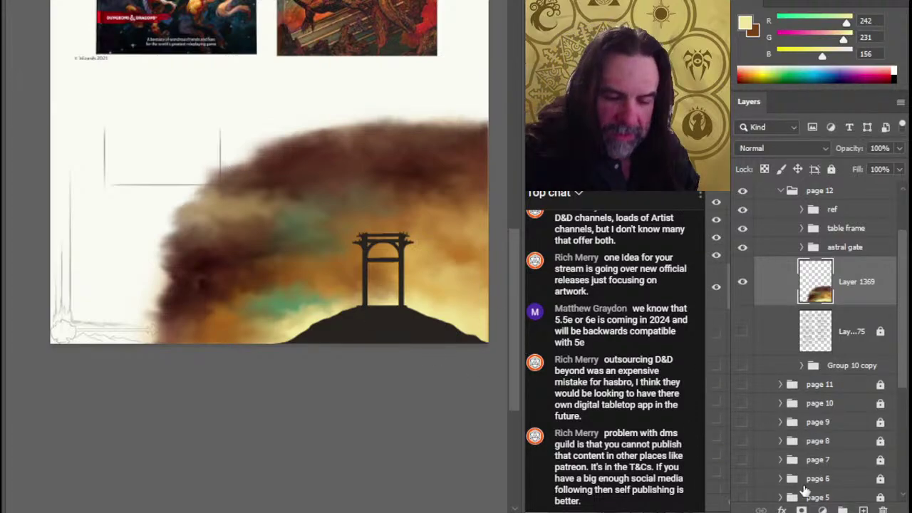
Step: On a new layer above Layer 1369, paint a cloud right of the gate in dark grey (RGB 37, 35, 38) sampled from the Monsters of the Multiverse cover
left_click_drag(259, 81, 273, 146)
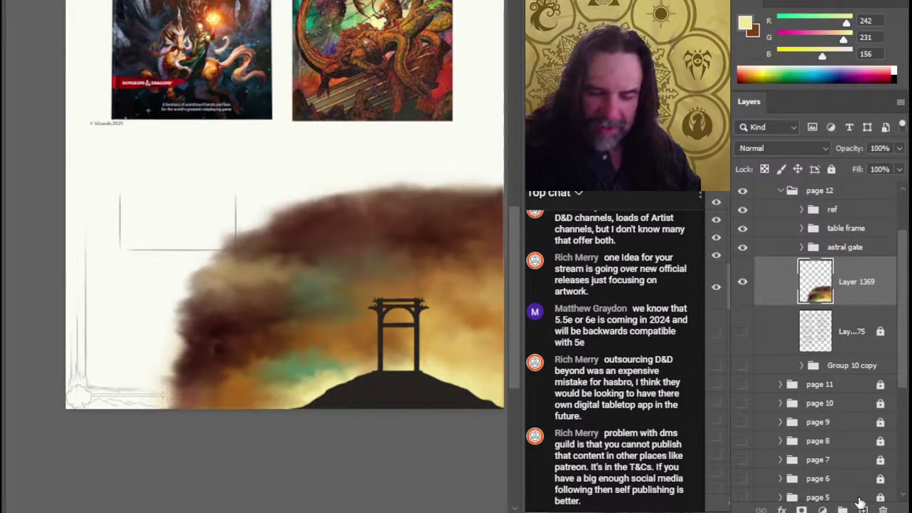
left_click(863, 509)
left_click_drag(326, 173, 363, 280)
scroll(345, 183, "up", 5)
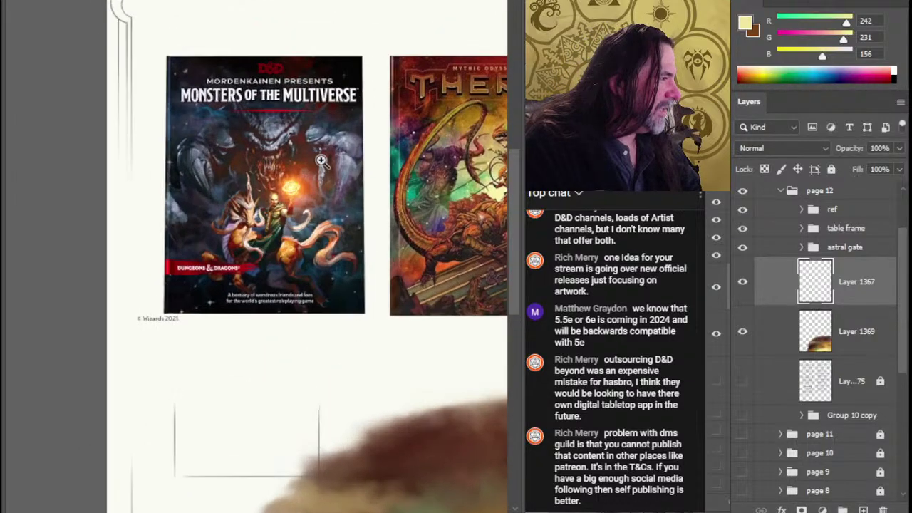
left_click_drag(151, 267, 154, 272)
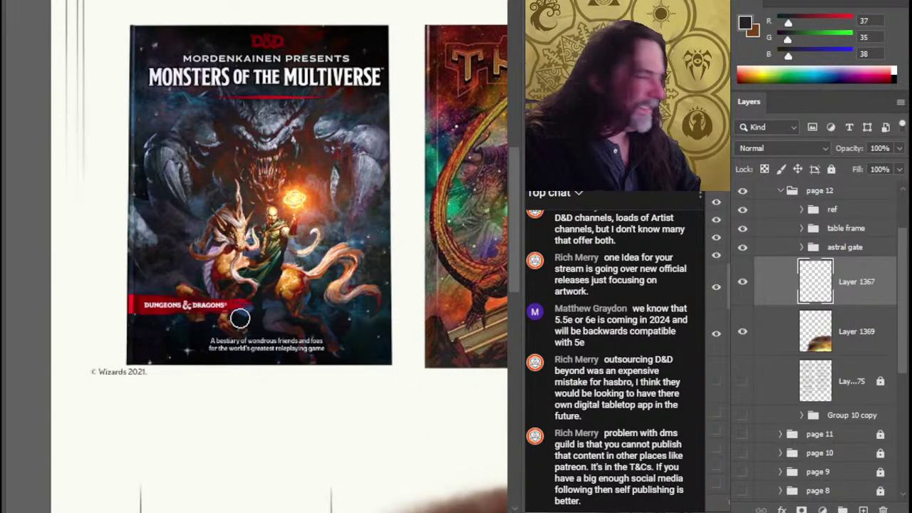
left_click_drag(411, 387, 278, 259)
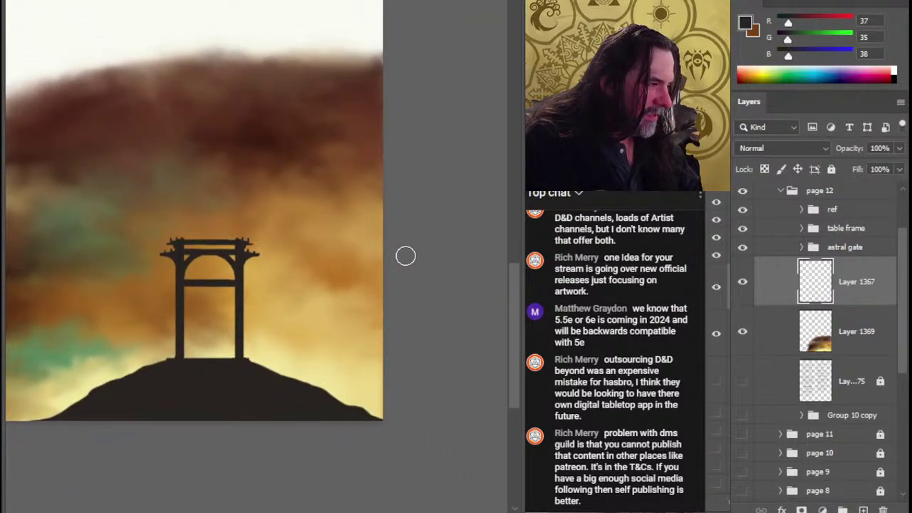
mouse_move(405, 255)
left_mouse_down()
mouse_move(343, 253)
mouse_move(327, 234)
mouse_move(308, 237)
mouse_move(312, 254)
mouse_move(304, 245)
mouse_move(312, 243)
mouse_move(243, 238)
mouse_move(293, 237)
mouse_move(279, 248)
mouse_move(231, 246)
mouse_move(285, 264)
left_mouse_up()
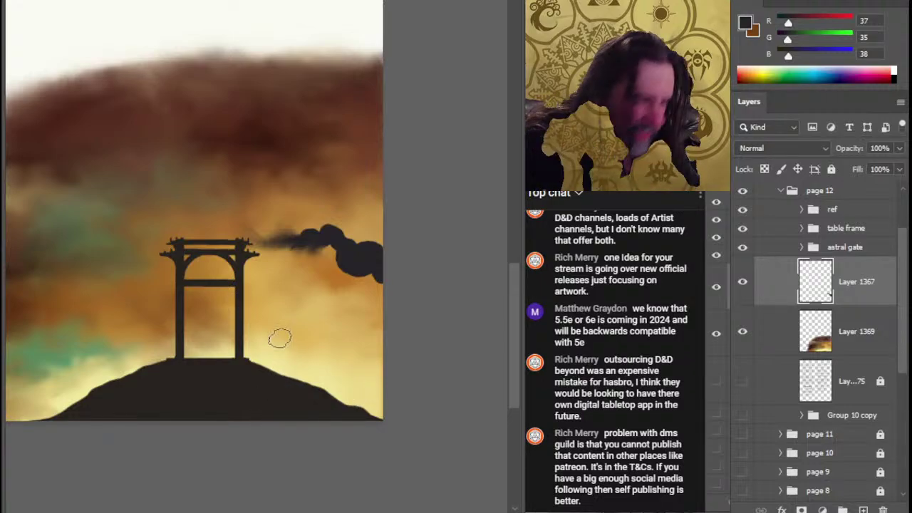
Step: Smudge the dark grey cloud right of the gate into a soft, ragged bank trailing towards the gate's top beam
mouse_move(370, 267)
left_mouse_down()
mouse_move(343, 288)
mouse_move(347, 274)
mouse_move(341, 290)
mouse_move(317, 289)
mouse_move(326, 275)
mouse_move(288, 258)
mouse_move(342, 255)
mouse_move(343, 276)
mouse_move(332, 262)
mouse_move(347, 286)
mouse_move(390, 275)
left_mouse_up()
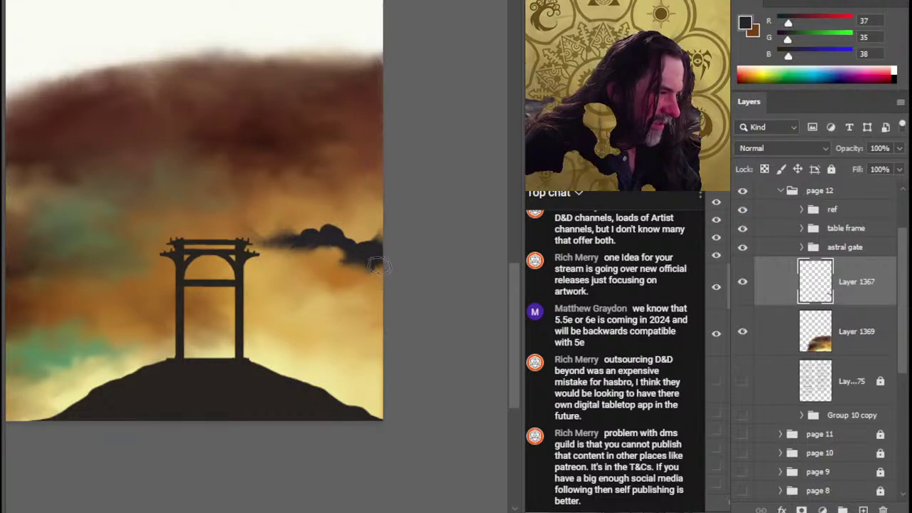
mouse_move(300, 243)
left_mouse_down()
mouse_move(235, 217)
mouse_move(277, 225)
mouse_move(273, 245)
mouse_move(279, 242)
mouse_move(252, 261)
mouse_move(321, 242)
mouse_move(310, 231)
mouse_move(344, 260)
mouse_move(333, 220)
mouse_move(359, 247)
mouse_move(387, 246)
mouse_move(368, 249)
mouse_move(359, 235)
mouse_move(378, 241)
mouse_move(383, 212)
mouse_move(361, 280)
mouse_move(343, 279)
mouse_move(359, 258)
mouse_move(292, 255)
left_mouse_up()
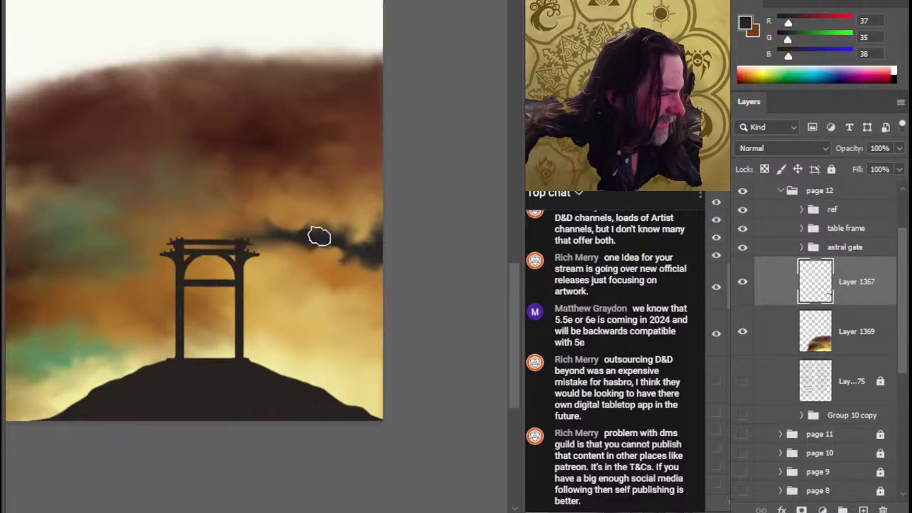
mouse_move(374, 248)
left_mouse_down()
mouse_move(372, 225)
mouse_move(377, 265)
mouse_move(273, 233)
mouse_move(299, 272)
mouse_move(261, 237)
mouse_move(283, 232)
mouse_move(294, 255)
mouse_move(188, 234)
left_mouse_up()
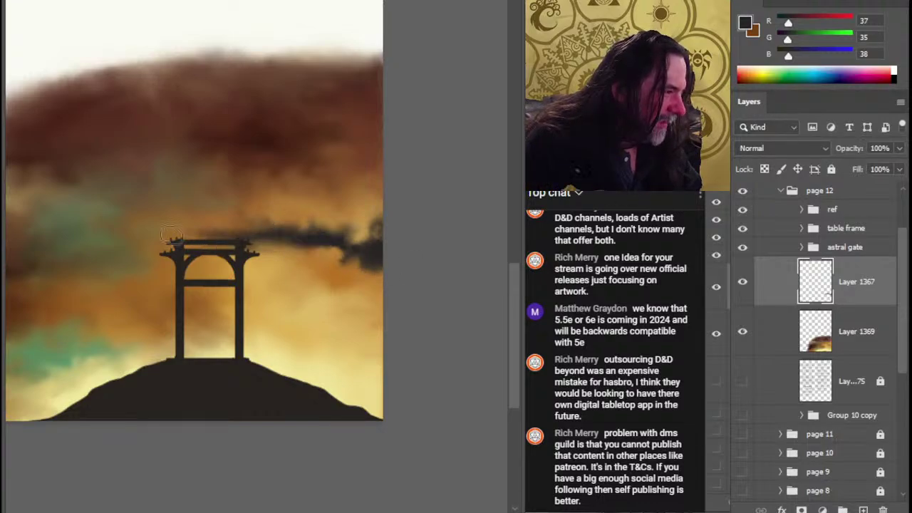
left_click_drag(276, 235, 188, 233)
left_click_drag(273, 233, 189, 232)
mouse_move(230, 257)
left_mouse_down()
mouse_move(174, 243)
mouse_move(213, 258)
mouse_move(257, 241)
mouse_move(212, 251)
mouse_move(218, 241)
mouse_move(269, 238)
mouse_move(234, 229)
mouse_move(259, 227)
mouse_move(176, 243)
mouse_move(292, 247)
mouse_move(273, 234)
mouse_move(298, 258)
mouse_move(270, 279)
mouse_move(273, 250)
mouse_move(251, 270)
mouse_move(269, 248)
mouse_move(290, 269)
mouse_move(275, 245)
mouse_move(293, 261)
mouse_move(273, 248)
mouse_move(323, 253)
left_mouse_up()
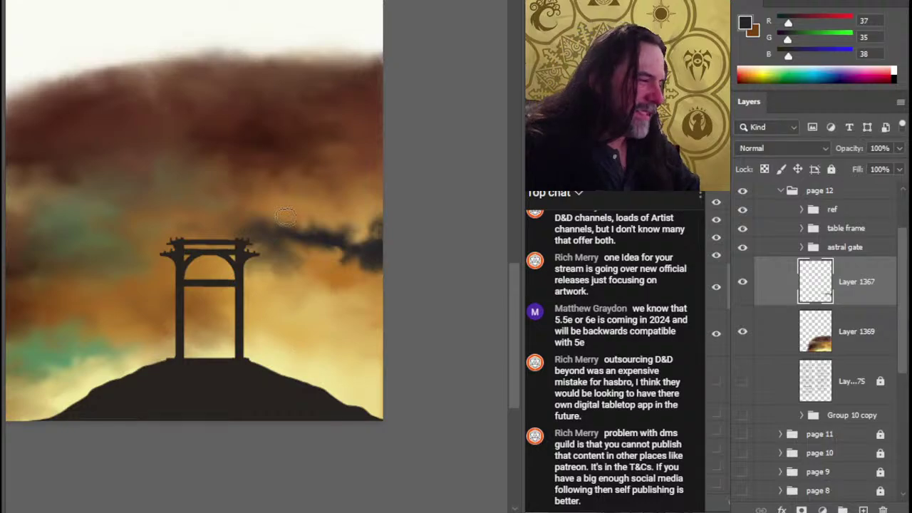
Step: Refine the dark cloud's edges beside the gate into fine wisps with a smaller smudge brush
key("[")
key("[")
key("[")
left_click_drag(321, 247, 338, 256)
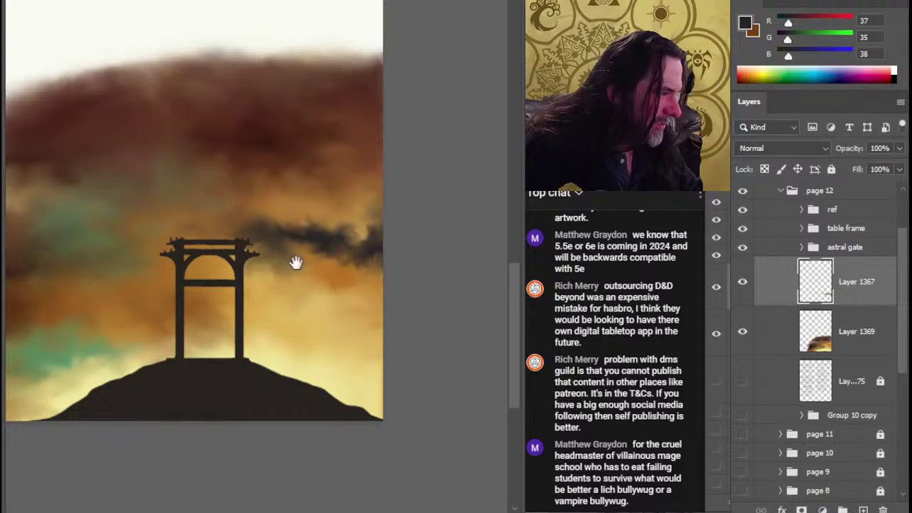
scroll(295, 261, "up", 1)
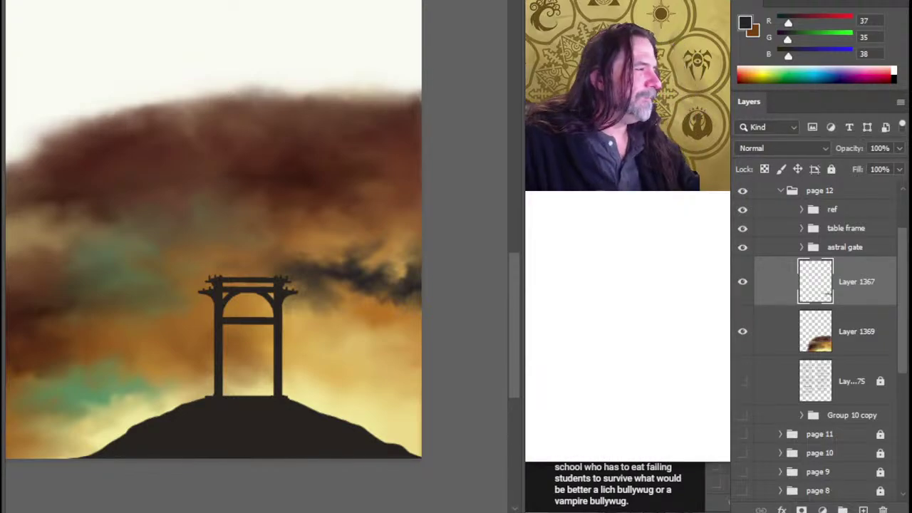
left_click_drag(592, 107, 633, 155)
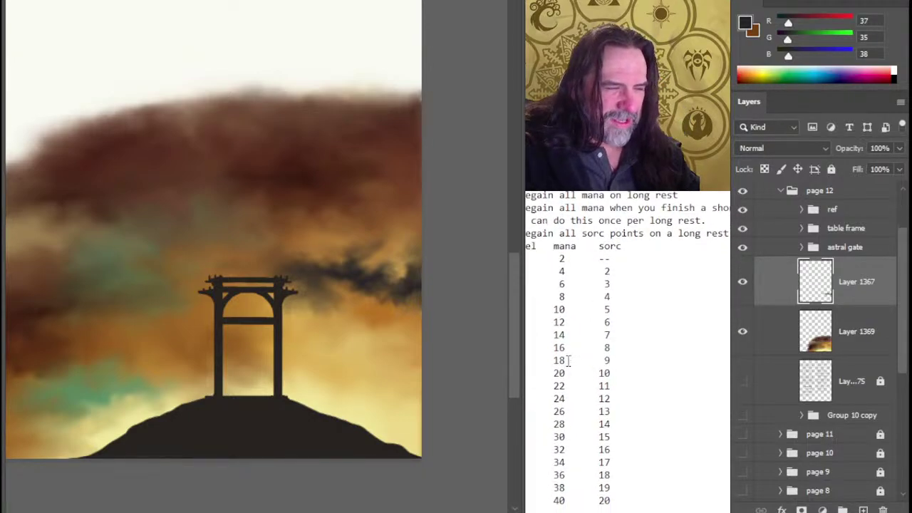
left_click_drag(599, 220, 605, 220)
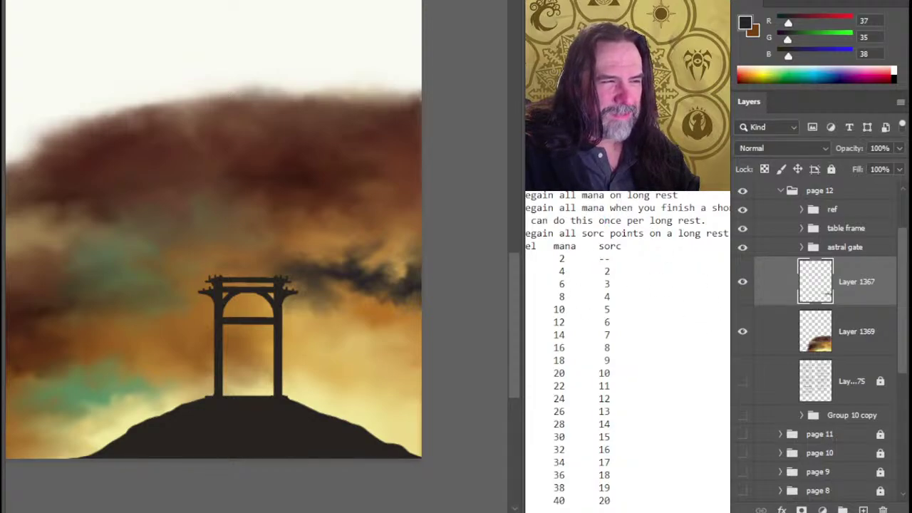
left_click(621, 208)
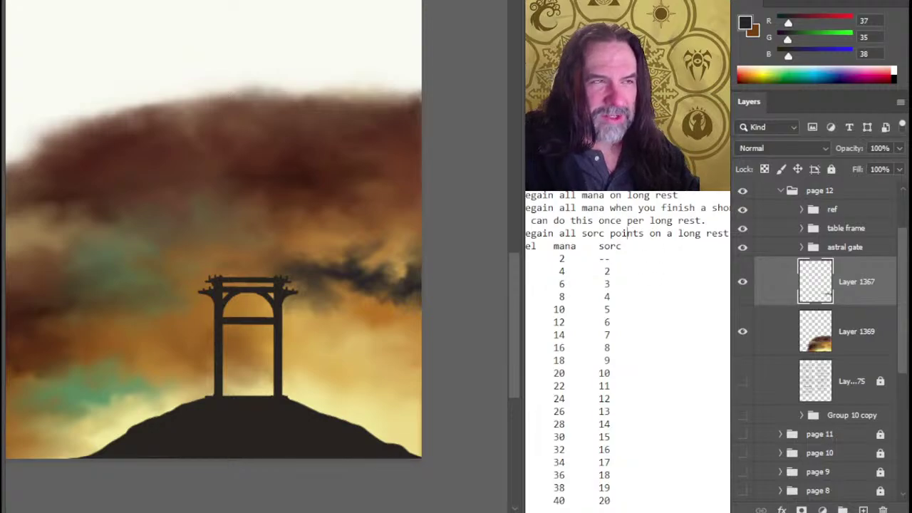
left_click_drag(628, 160, 638, 113)
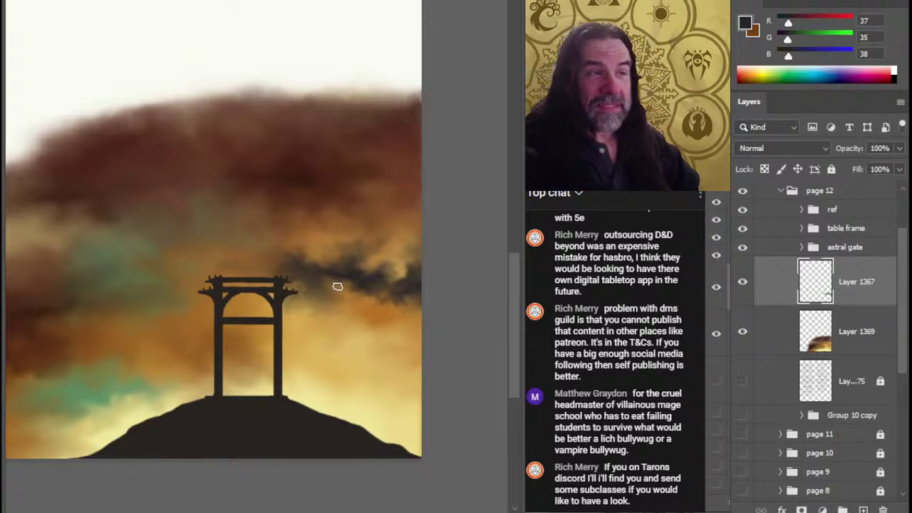
Step: Paint and smudge a second dark grey cloud above the upper teal patch left of the gate
left_click_drag(396, 330, 452, 271)
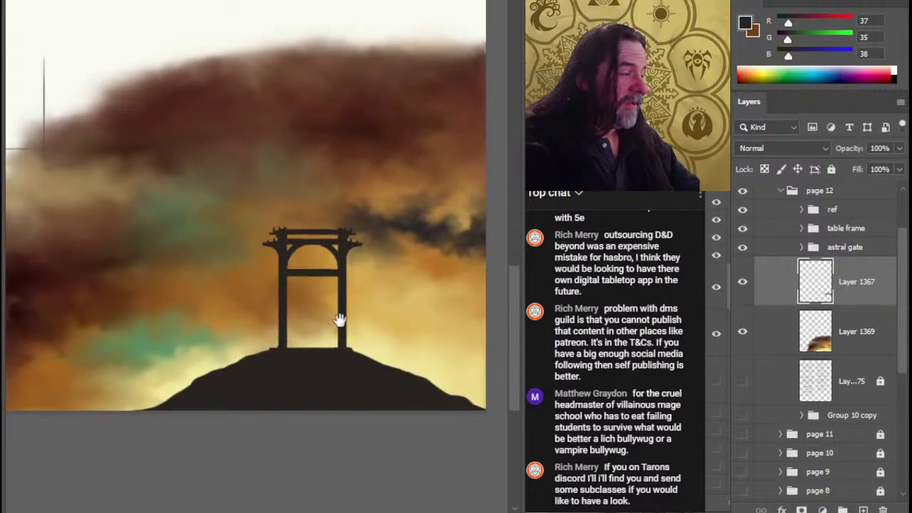
left_click_drag(342, 320, 365, 321)
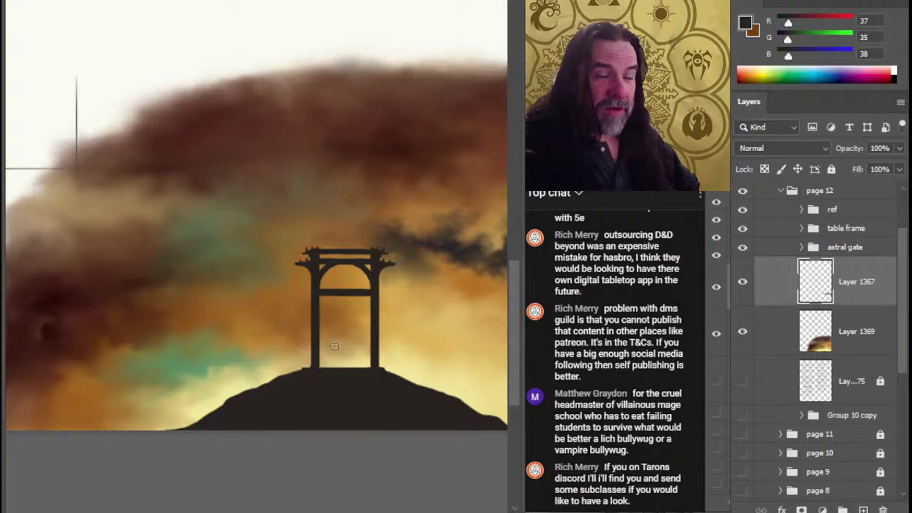
mouse_move(164, 205)
left_mouse_down()
mouse_move(159, 193)
mouse_move(153, 214)
mouse_move(167, 190)
mouse_move(121, 186)
mouse_move(140, 201)
mouse_move(135, 181)
mouse_move(162, 177)
mouse_move(121, 190)
mouse_move(158, 213)
mouse_move(145, 213)
mouse_move(136, 197)
mouse_move(154, 209)
mouse_move(147, 220)
mouse_move(163, 228)
mouse_move(206, 222)
left_mouse_up()
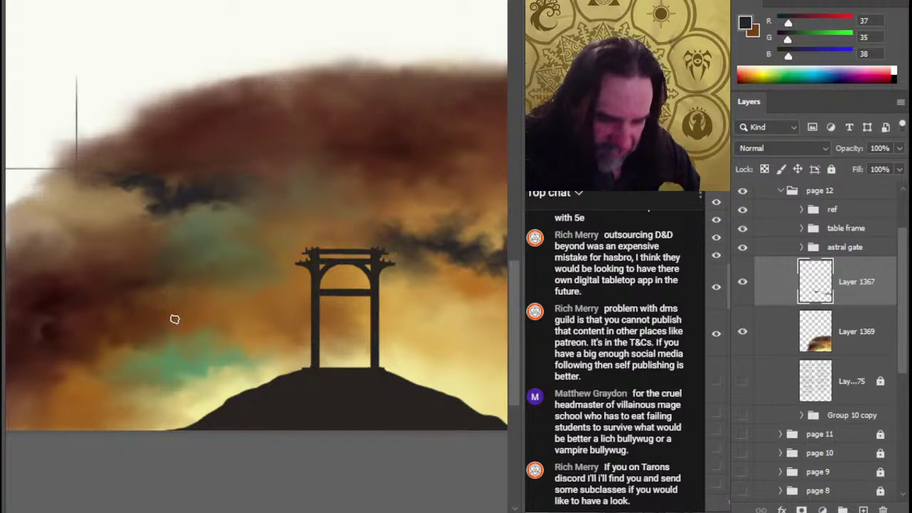
left_click_drag(291, 407, 285, 387)
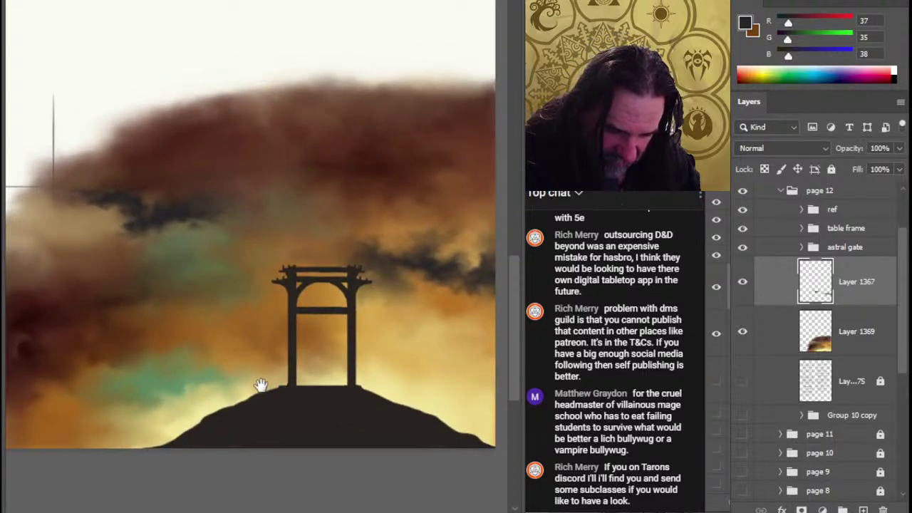
left_click_drag(261, 368, 345, 314)
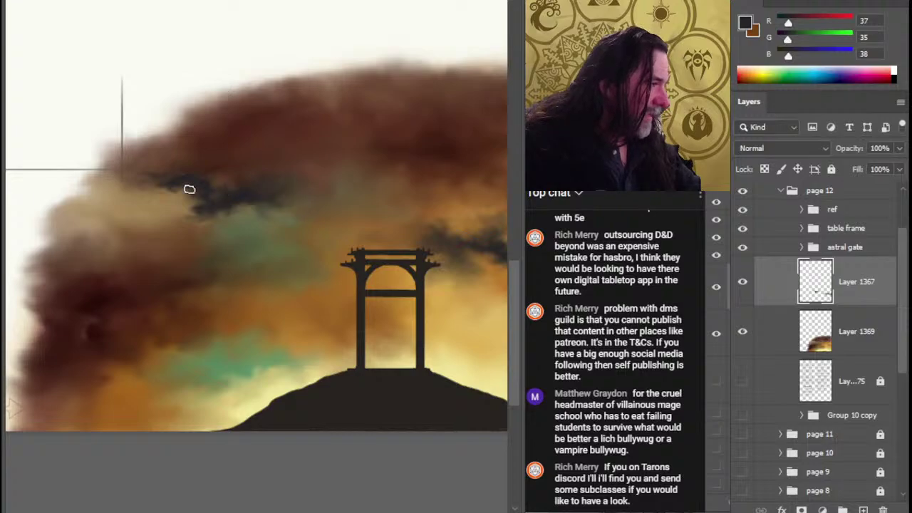
Step: Paint a sampled tan highlight (RGB 157, 127, 83) above the left dark cloud and smudge it into a ragged wisp
left_click(226, 171, "alt")
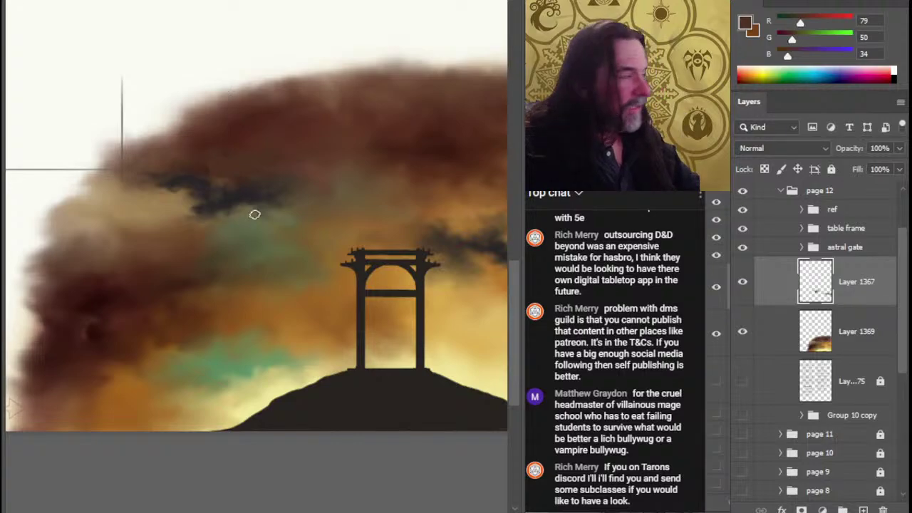
left_click(163, 193, "alt")
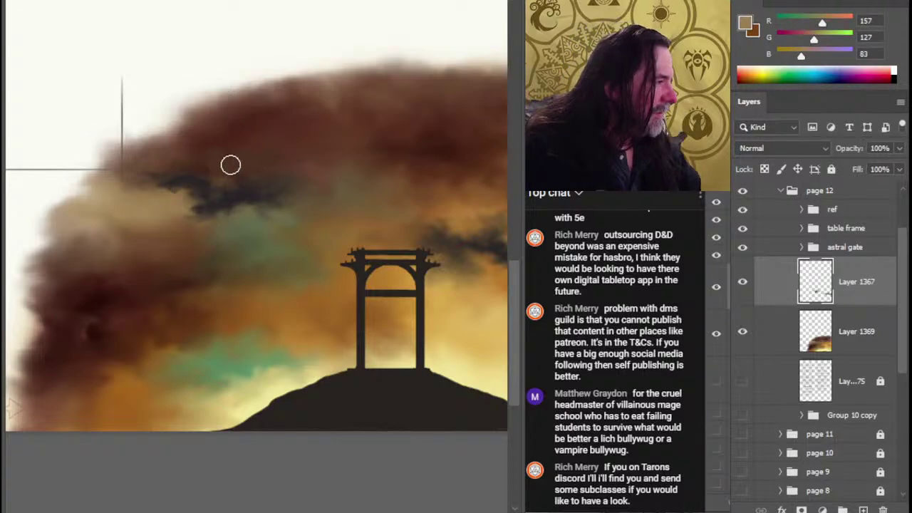
mouse_move(224, 155)
left_mouse_down()
mouse_move(259, 168)
mouse_move(231, 164)
mouse_move(230, 173)
mouse_move(223, 160)
mouse_move(241, 154)
mouse_move(219, 160)
mouse_move(236, 169)
mouse_move(227, 164)
mouse_move(237, 152)
mouse_move(224, 167)
mouse_move(207, 159)
mouse_move(240, 149)
left_mouse_up()
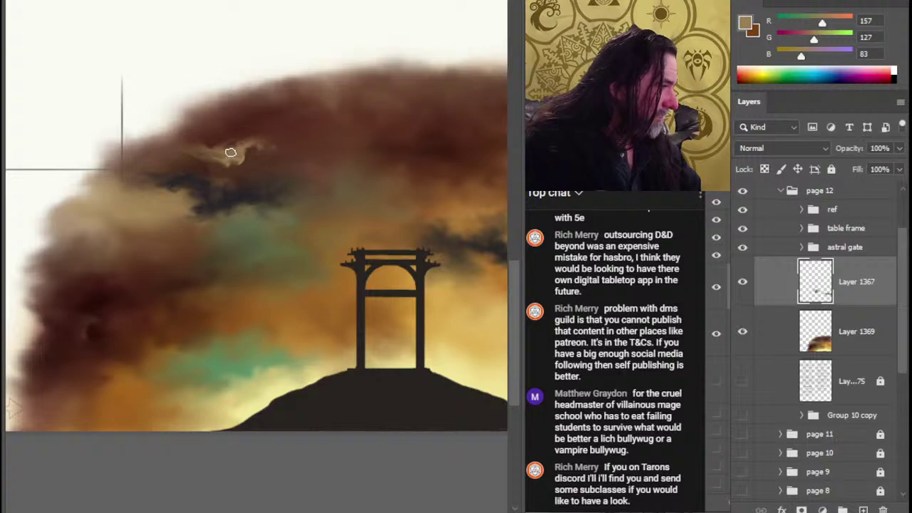
mouse_move(230, 152)
left_mouse_down()
mouse_move(256, 147)
mouse_move(205, 167)
mouse_move(250, 143)
left_mouse_up()
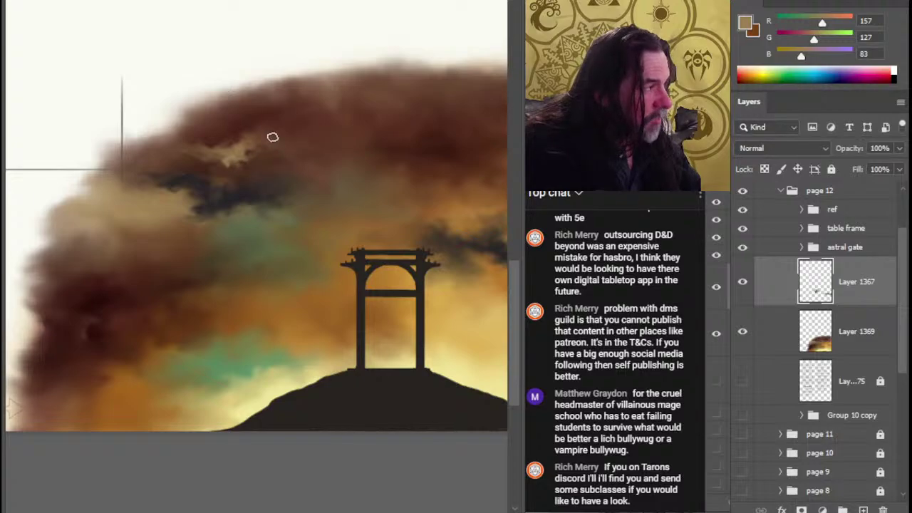
Step: Paint and soften faint tan wisps in the red-brown smoke between the left highlight and the gate
key("b")
left_click(310, 131)
mouse_move(310, 131)
left_mouse_down()
mouse_move(301, 153)
mouse_move(302, 134)
mouse_move(291, 145)
mouse_move(277, 134)
mouse_move(274, 144)
mouse_move(266, 122)
mouse_move(258, 148)
mouse_move(267, 127)
mouse_move(258, 127)
mouse_move(272, 142)
mouse_move(283, 133)
mouse_move(261, 143)
mouse_move(256, 120)
mouse_move(247, 121)
mouse_move(281, 147)
mouse_move(256, 127)
mouse_move(296, 132)
mouse_move(293, 156)
mouse_move(309, 138)
left_mouse_up()
key("alt+Tab")
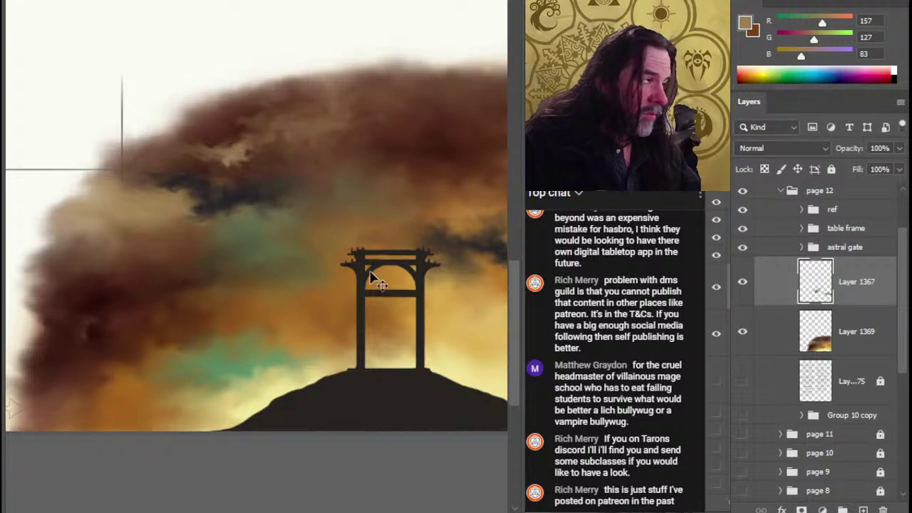
Step: Add and smudge tan highlights in the smoke above the gate, near the page's right edge and above the right dark cloud
mouse_move(369, 288)
left_mouse_down()
mouse_move(334, 253)
mouse_move(278, 235)
left_mouse_up()
mouse_move(296, 134)
left_mouse_down()
mouse_move(320, 128)
mouse_move(271, 123)
mouse_move(295, 138)
mouse_move(318, 126)
mouse_move(312, 140)
mouse_move(316, 126)
mouse_move(325, 130)
left_mouse_up()
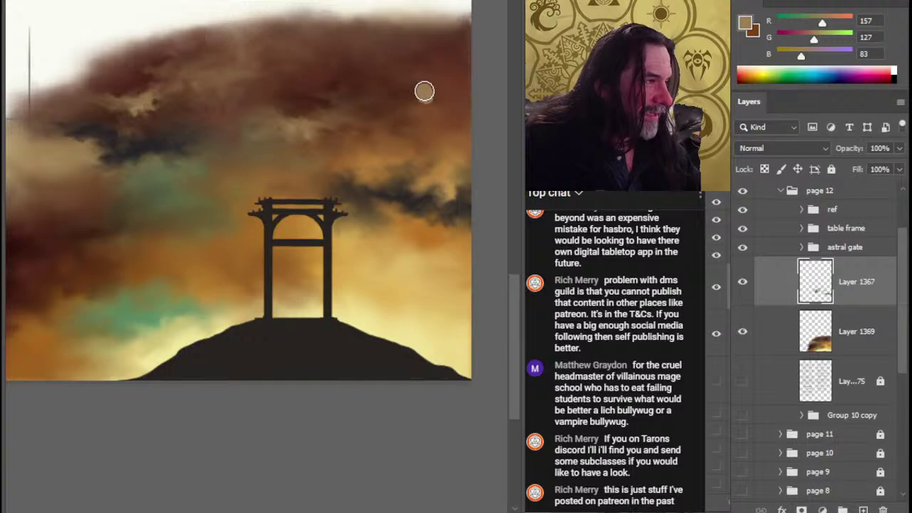
mouse_move(423, 92)
left_mouse_down()
mouse_move(453, 102)
mouse_move(426, 97)
mouse_move(436, 116)
mouse_move(419, 119)
mouse_move(404, 91)
mouse_move(417, 107)
mouse_move(439, 93)
mouse_move(453, 99)
mouse_move(440, 97)
mouse_move(450, 93)
mouse_move(446, 68)
left_mouse_up()
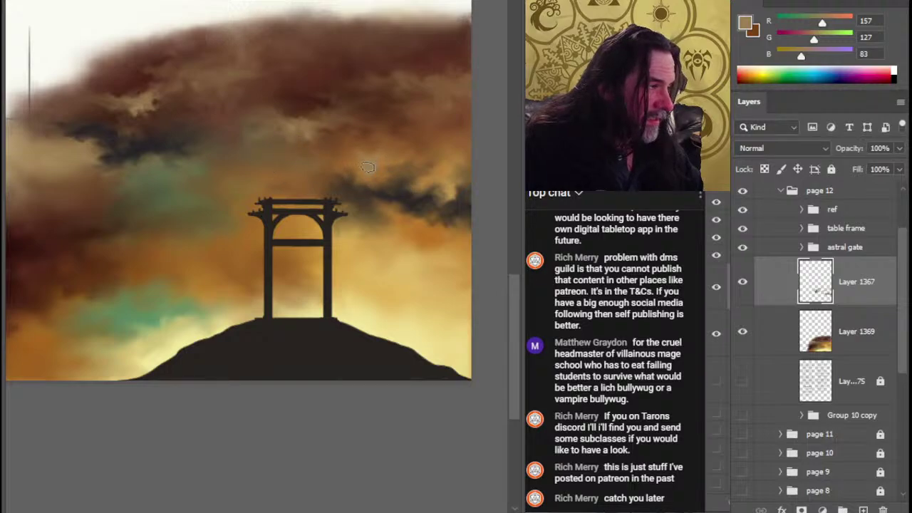
left_click_drag(446, 168, 459, 154)
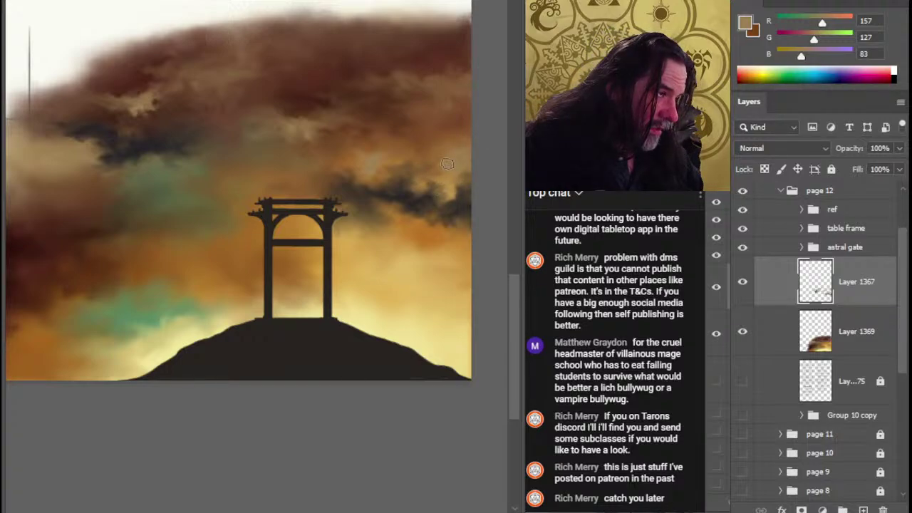
Step: Sample a dark tone (RGB 32, 24, 32), then paint and smudge a dark patch into the red-brown smoke above the gate
left_click(428, 199, "alt")
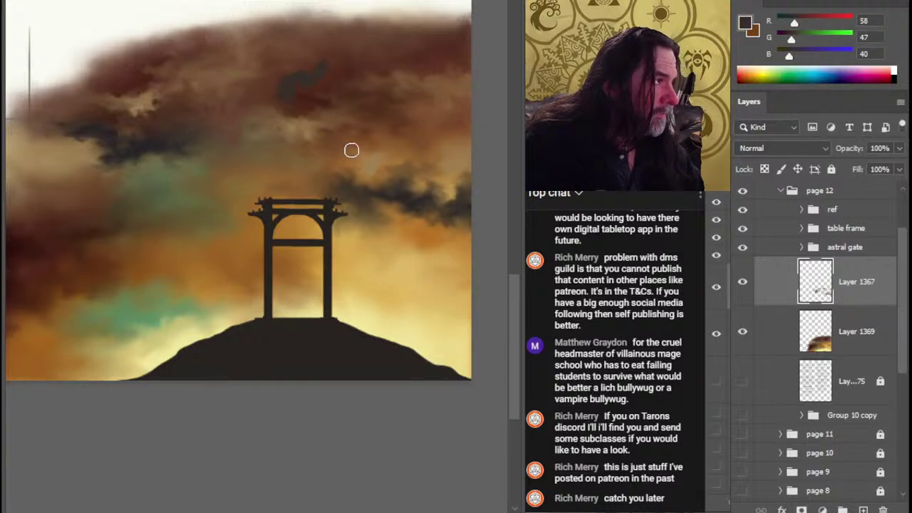
mouse_move(230, 164)
left_mouse_down()
mouse_move(377, 305)
mouse_move(278, 157)
left_mouse_up()
left_click(259, 94, "alt")
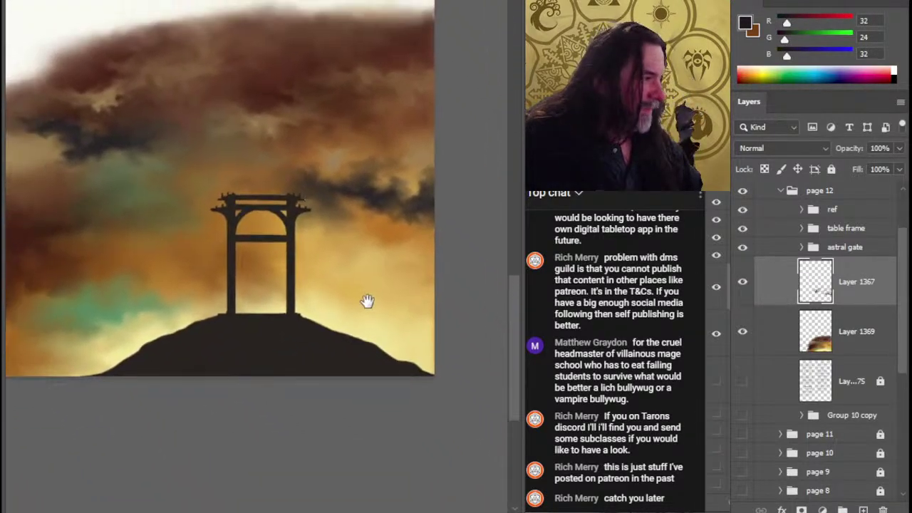
left_click_drag(309, 253, 352, 369)
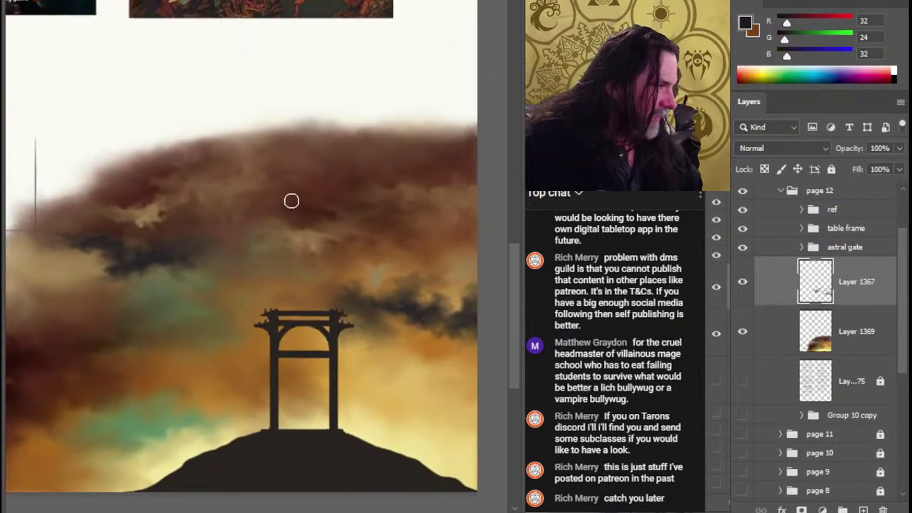
mouse_move(289, 201)
left_mouse_down()
mouse_move(273, 195)
mouse_move(279, 202)
mouse_move(282, 183)
mouse_move(295, 201)
mouse_move(306, 197)
mouse_move(281, 188)
mouse_move(314, 198)
mouse_move(301, 188)
left_mouse_up()
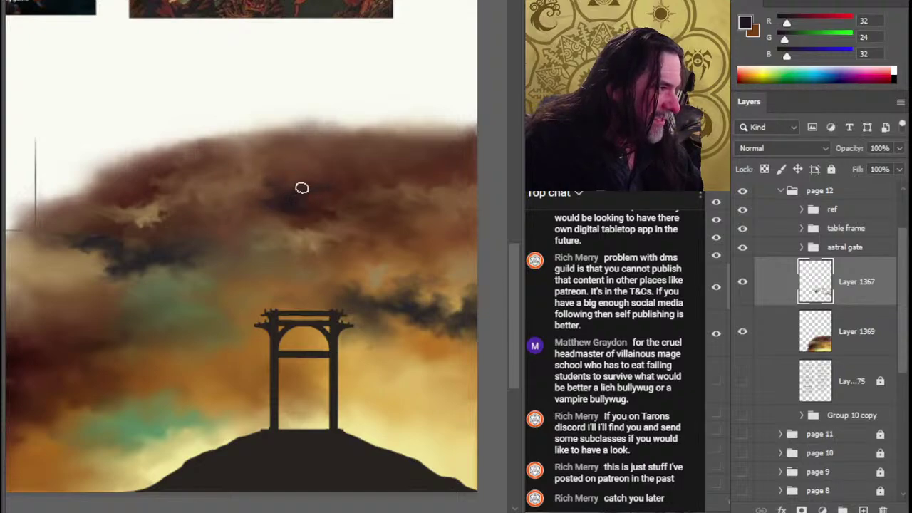
Step: Paint a dark cloud between the far-left tan smoke and the upper teal patch, and smudge it into soft wisps
left_click_drag(216, 273, 384, 186)
left_click_drag(246, 228, 241, 229)
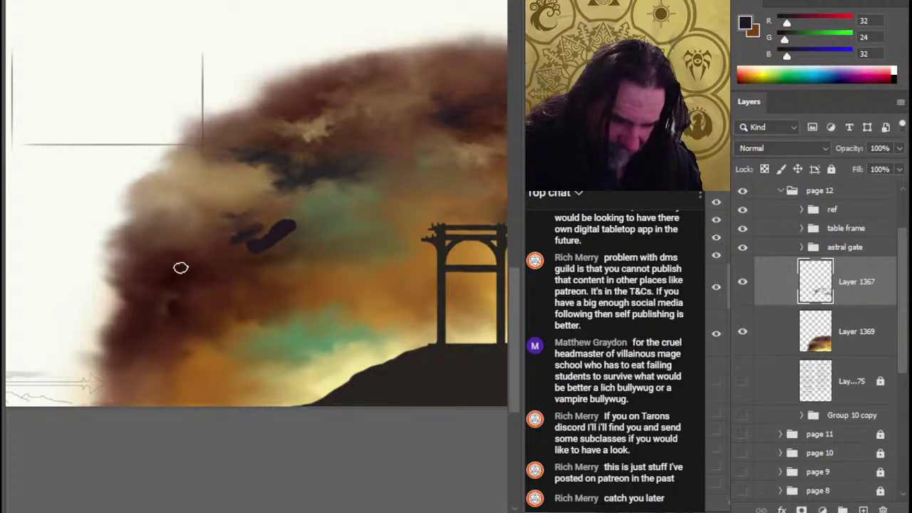
mouse_move(252, 245)
left_mouse_down()
mouse_move(273, 225)
mouse_move(295, 216)
mouse_move(307, 234)
mouse_move(287, 232)
mouse_move(284, 225)
mouse_move(316, 240)
mouse_move(249, 229)
mouse_move(228, 238)
mouse_move(246, 244)
mouse_move(239, 192)
mouse_move(241, 215)
mouse_move(211, 200)
mouse_move(218, 194)
mouse_move(226, 208)
mouse_move(218, 210)
mouse_move(232, 193)
mouse_move(201, 208)
mouse_move(245, 189)
mouse_move(227, 192)
mouse_move(219, 236)
mouse_move(217, 200)
mouse_move(218, 236)
mouse_move(233, 219)
mouse_move(229, 236)
mouse_move(249, 221)
mouse_move(259, 226)
mouse_move(254, 244)
mouse_move(209, 216)
mouse_move(218, 204)
mouse_move(191, 195)
mouse_move(195, 229)
left_mouse_up()
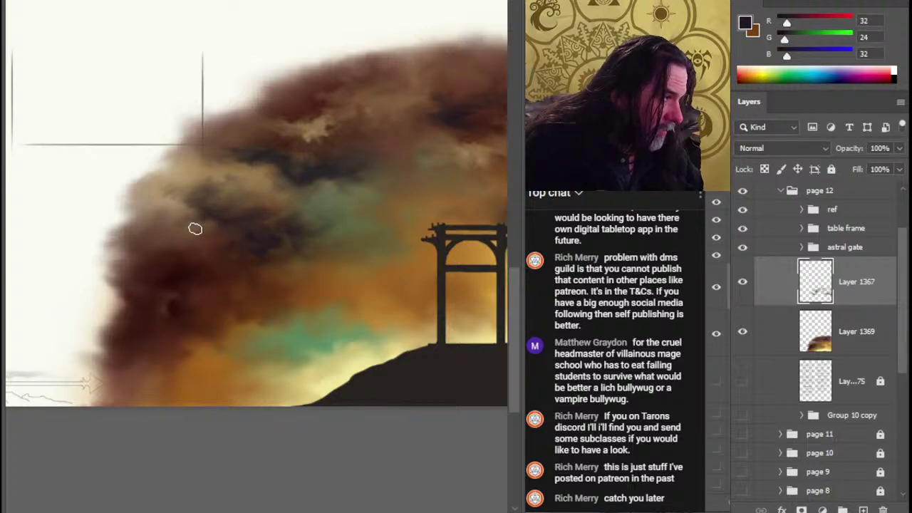
Step: Sample pale yellow (RGB 208, 195, 121) and blend highlights into the smoke below the new left dark cloud
left_click(308, 256, "alt")
left_click(313, 349, "alt")
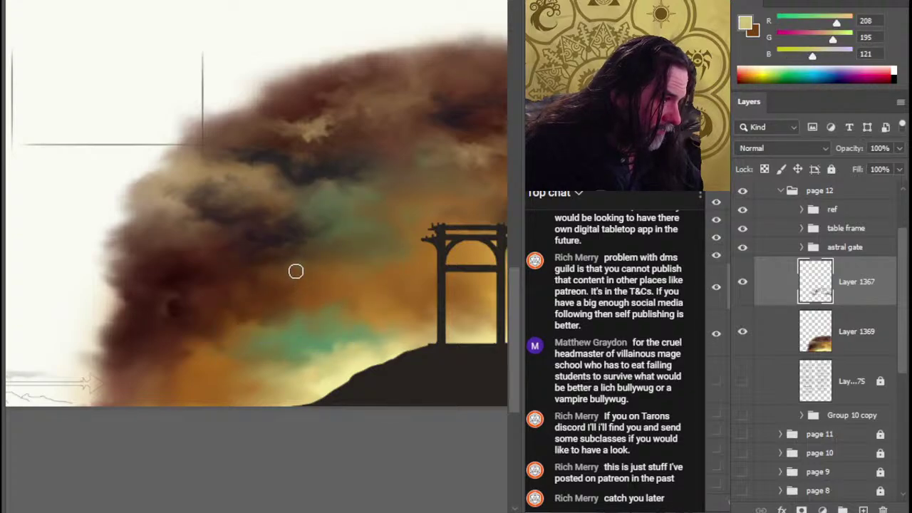
mouse_move(286, 262)
left_mouse_down()
mouse_move(267, 279)
mouse_move(259, 263)
mouse_move(295, 259)
mouse_move(277, 256)
mouse_move(274, 265)
mouse_move(297, 270)
mouse_move(269, 254)
mouse_move(258, 285)
mouse_move(265, 284)
mouse_move(240, 291)
mouse_move(293, 279)
mouse_move(251, 271)
mouse_move(253, 256)
mouse_move(233, 264)
mouse_move(240, 259)
mouse_move(214, 255)
mouse_move(225, 245)
mouse_move(256, 259)
left_mouse_up()
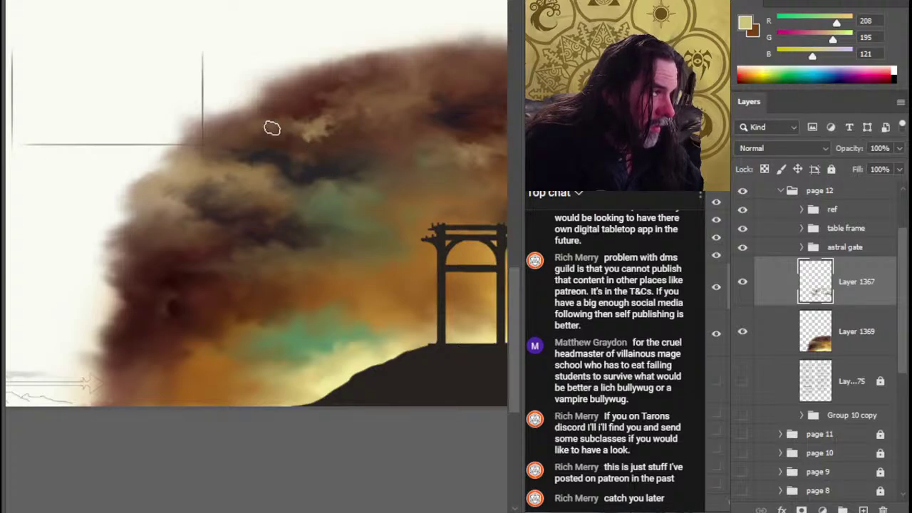
Step: Add an empty layer above Layer 1367, the layer holding the cloud details
left_click(344, 209, "alt")
left_click_drag(404, 257, 301, 225)
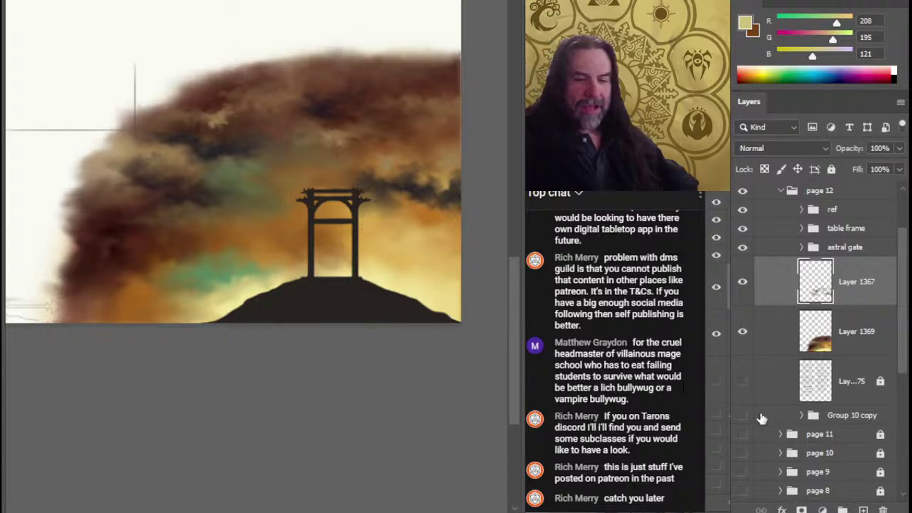
left_click(863, 509)
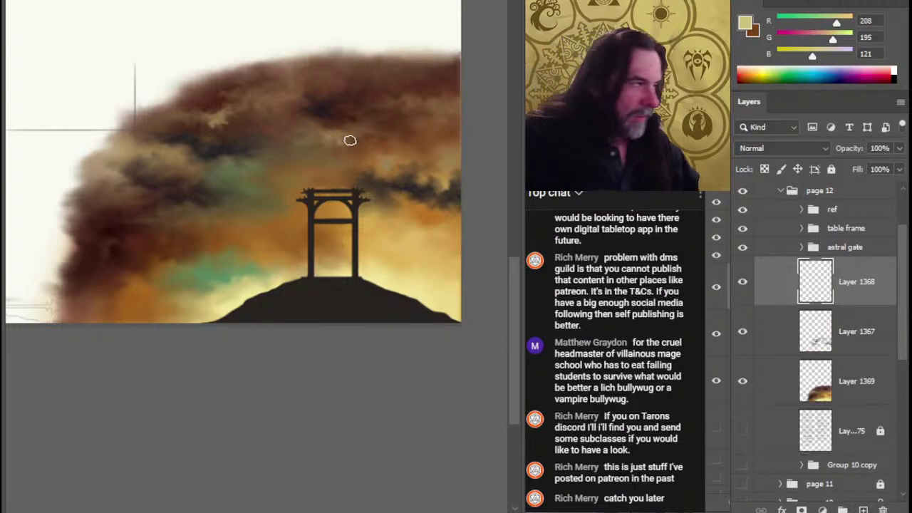
key("ctrl+z")
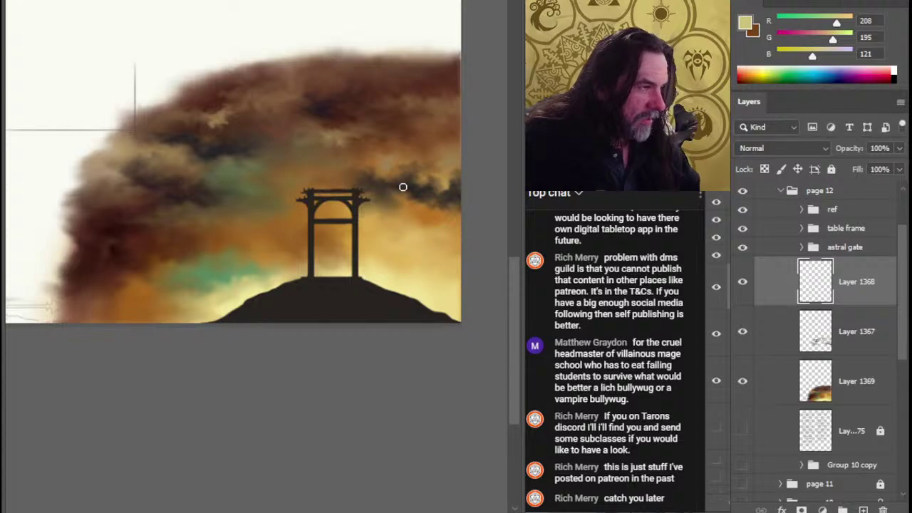
left_click(420, 191, "alt")
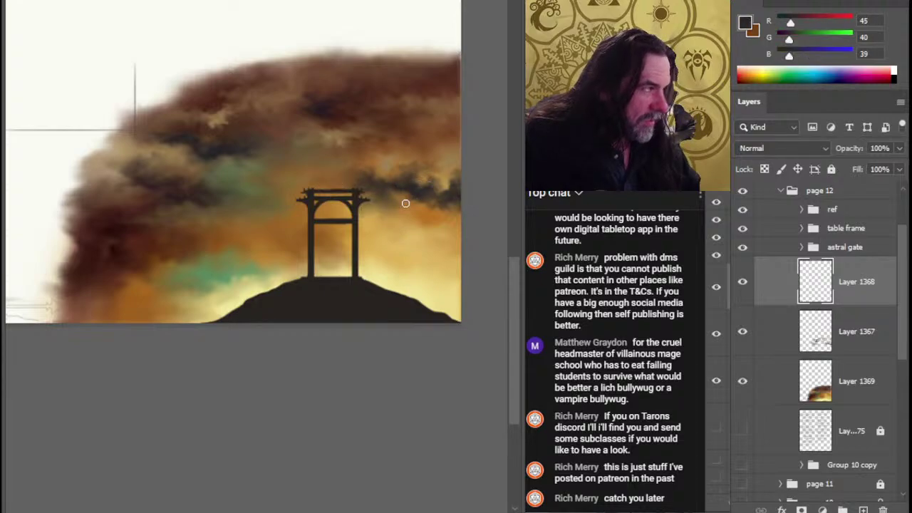
left_click(132, 225, "alt")
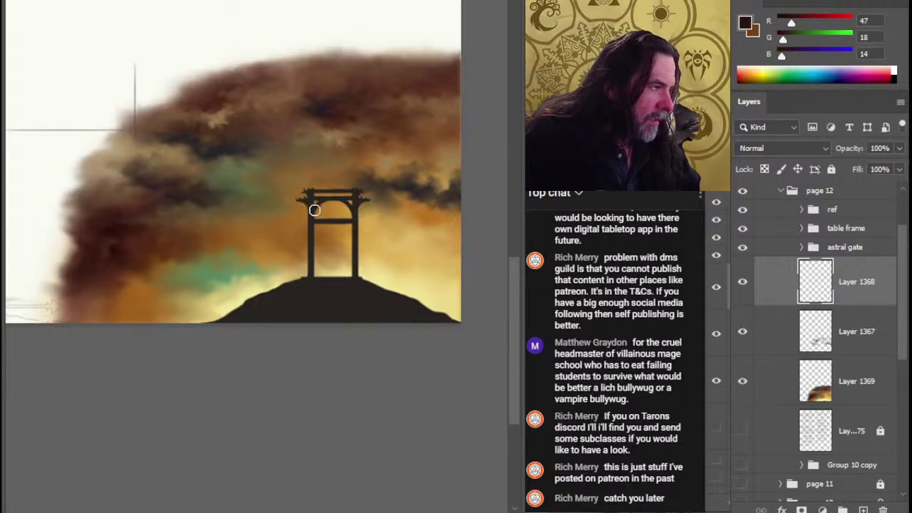
mouse_move(314, 210)
left_mouse_down()
mouse_move(285, 225)
mouse_move(303, 179)
mouse_move(313, 212)
mouse_move(306, 208)
left_mouse_up()
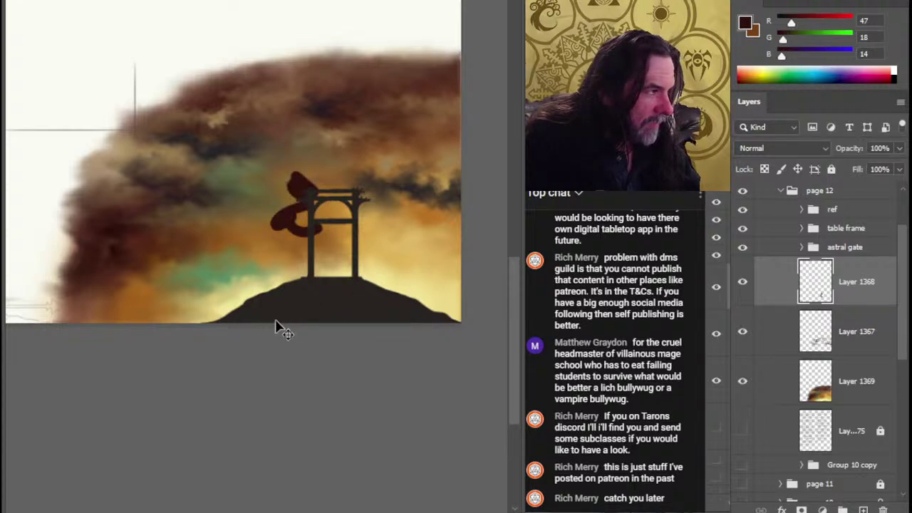
key("ctrl+z")
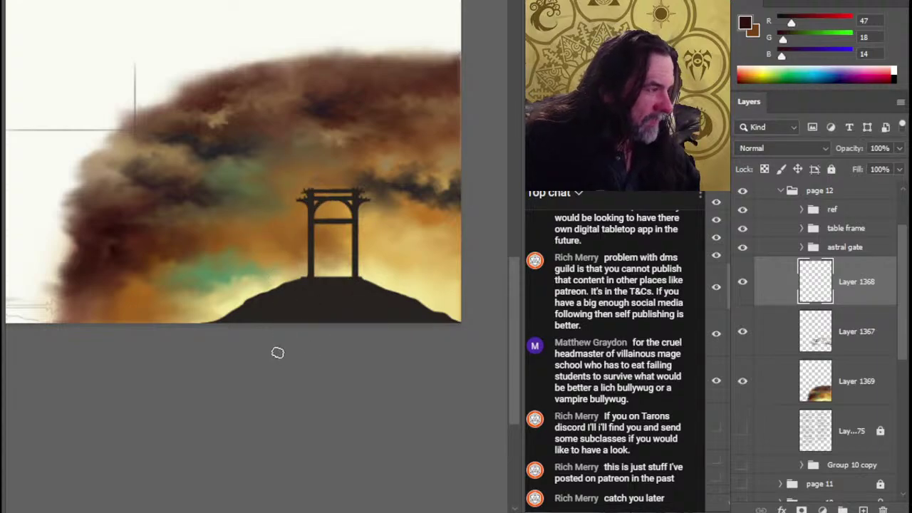
left_click(336, 302, "alt")
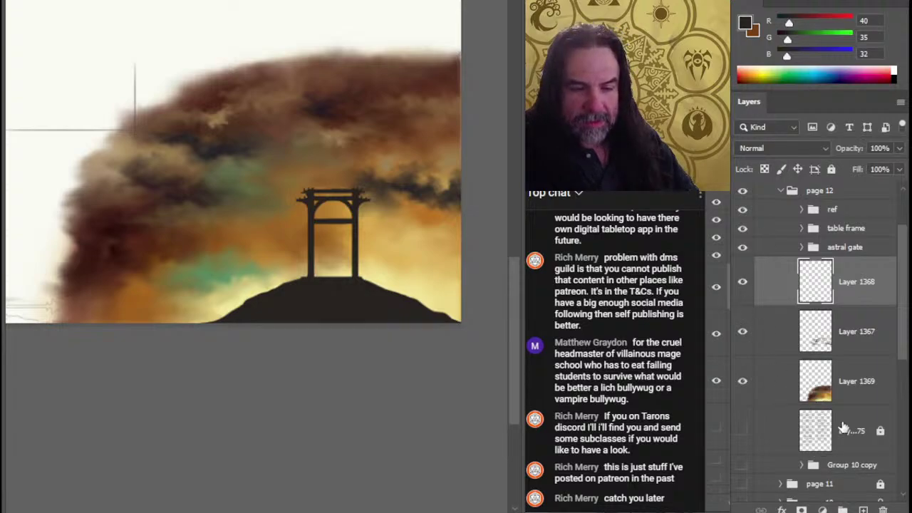
Step: Duplicate the astral gate group and merge the copy into a single layer
mouse_move(904, 346)
left_mouse_down()
mouse_move(904, 379)
mouse_move(896, 344)
left_mouse_up()
left_click(743, 247)
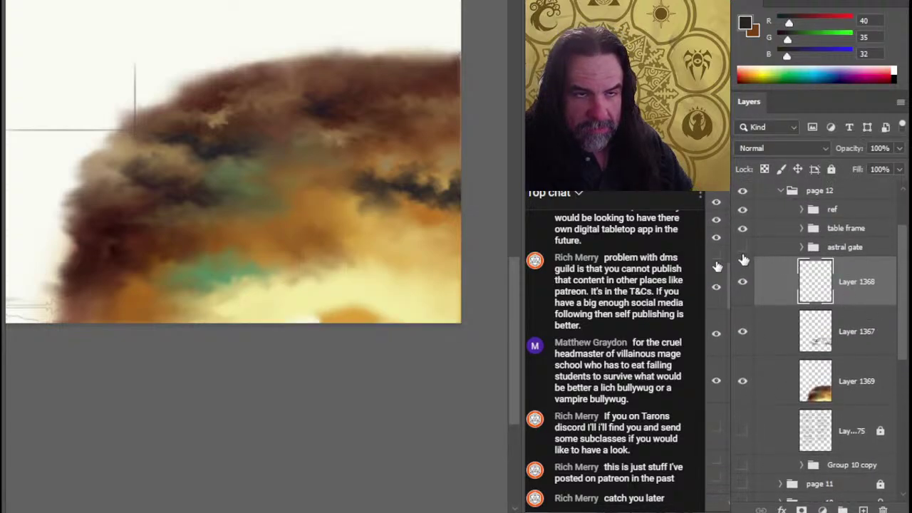
left_click(743, 247)
left_click(802, 248)
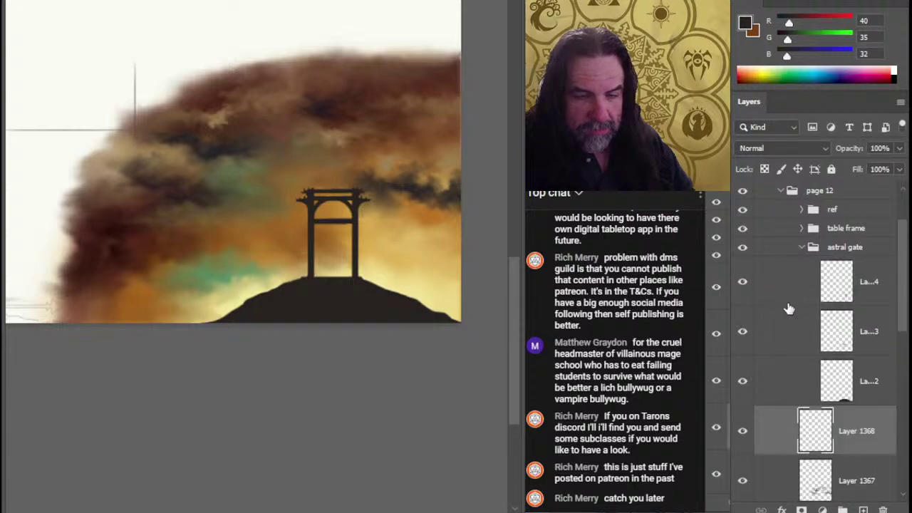
left_click(802, 247)
right_click(844, 247)
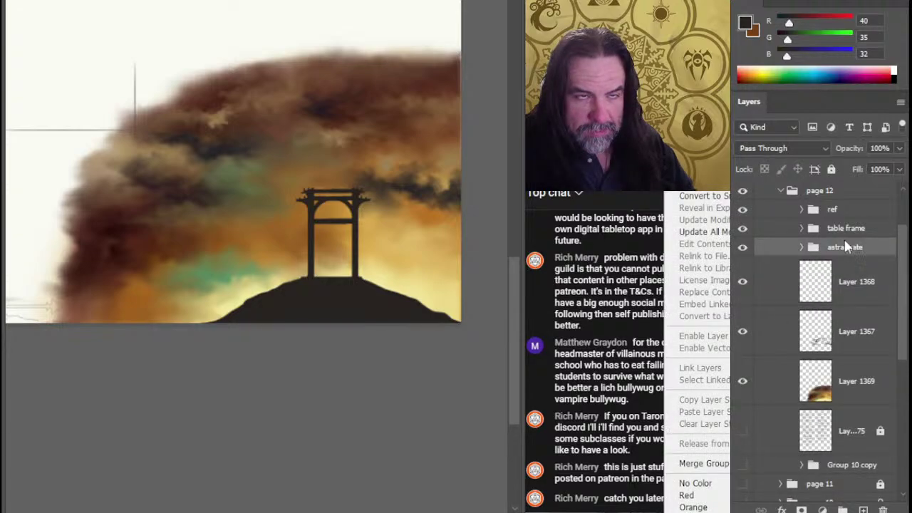
left_click(759, 55)
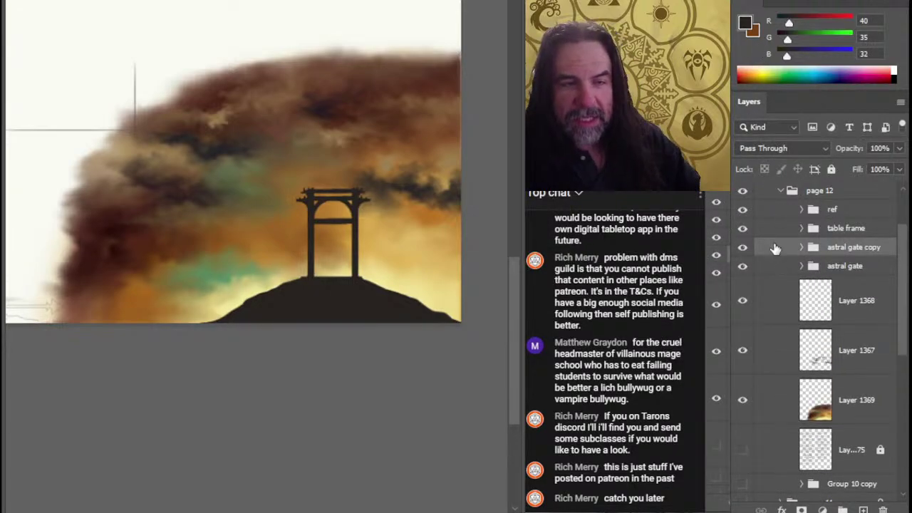
key("ctrl+e")
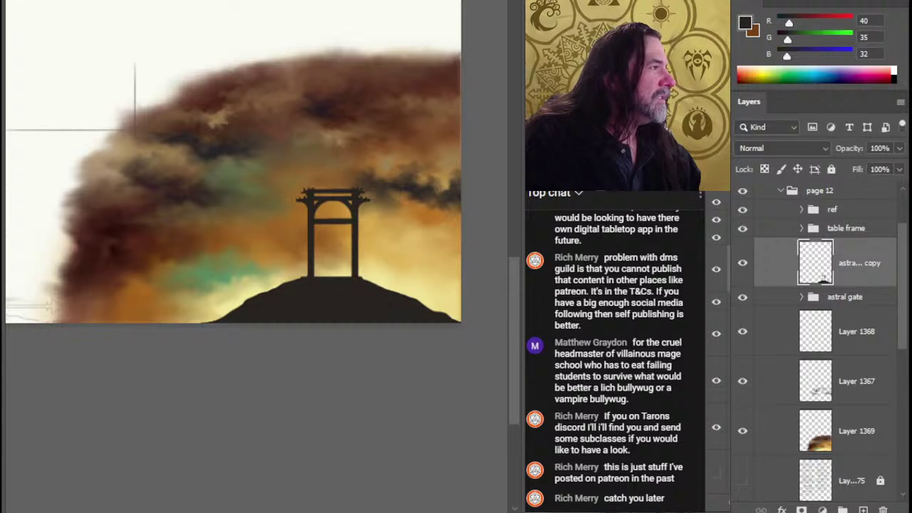
Step: Darken the merged gate and hill silhouette to black with Brightness/Contrast, lowering the brightness and raising the contrast
key("alt+i")
key("j")
key("c")
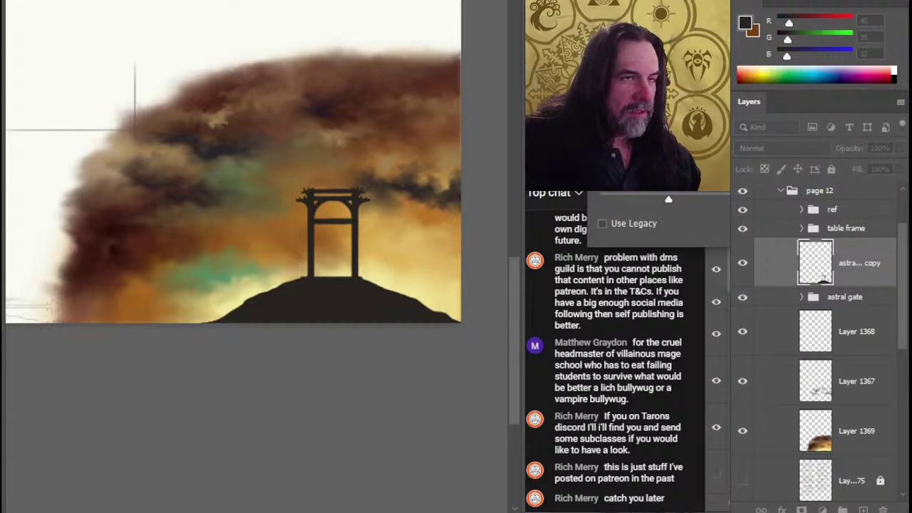
left_click_drag(668, 168, 589, 194)
left_click_drag(670, 199, 826, 188)
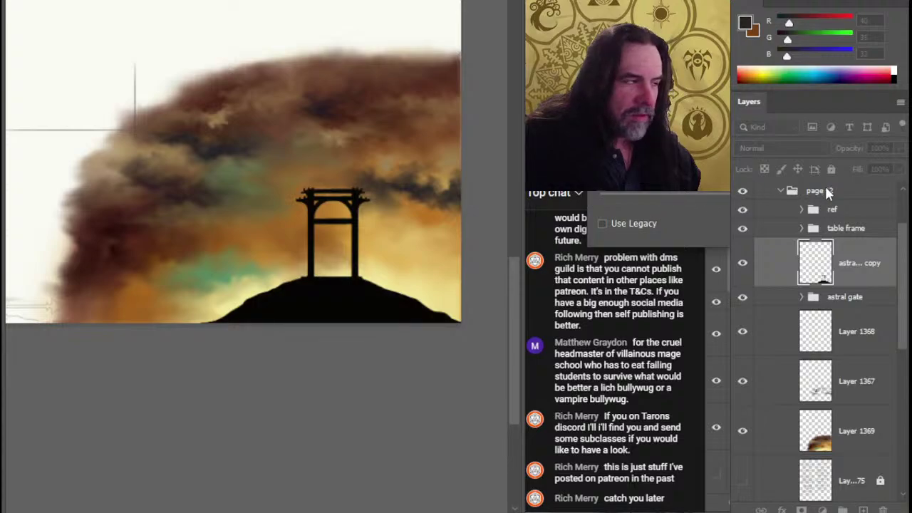
left_click(692, 216)
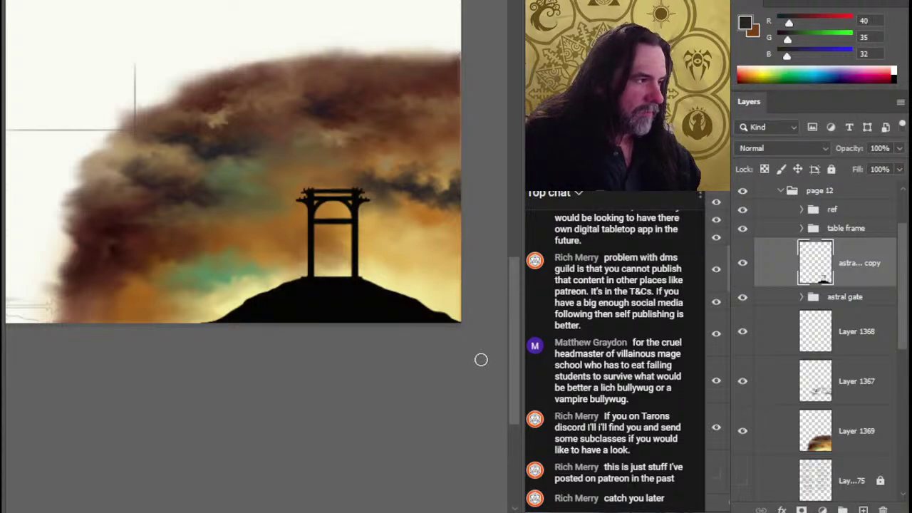
Step: Show page 12's locked text layer and move it to the top of the page 12 group, above ref
left_click_drag(426, 353, 398, 360)
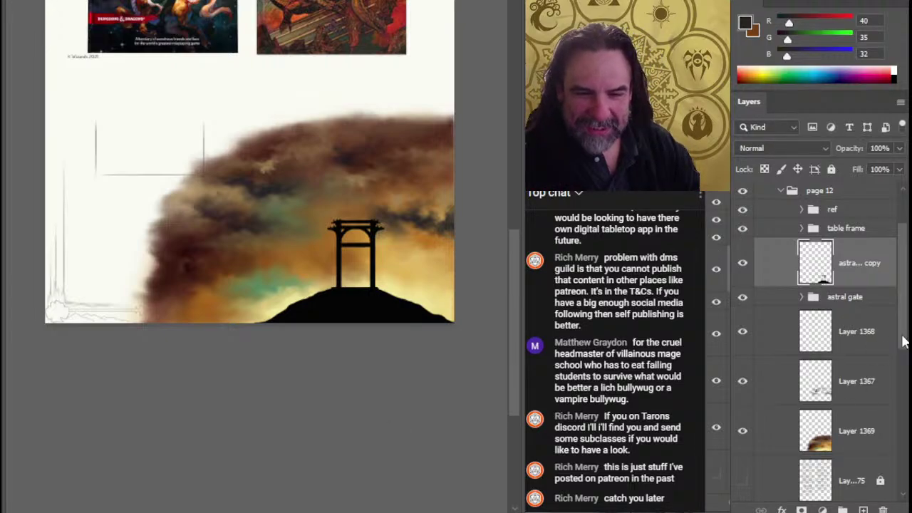
left_click_drag(902, 346, 903, 383)
left_click(742, 411)
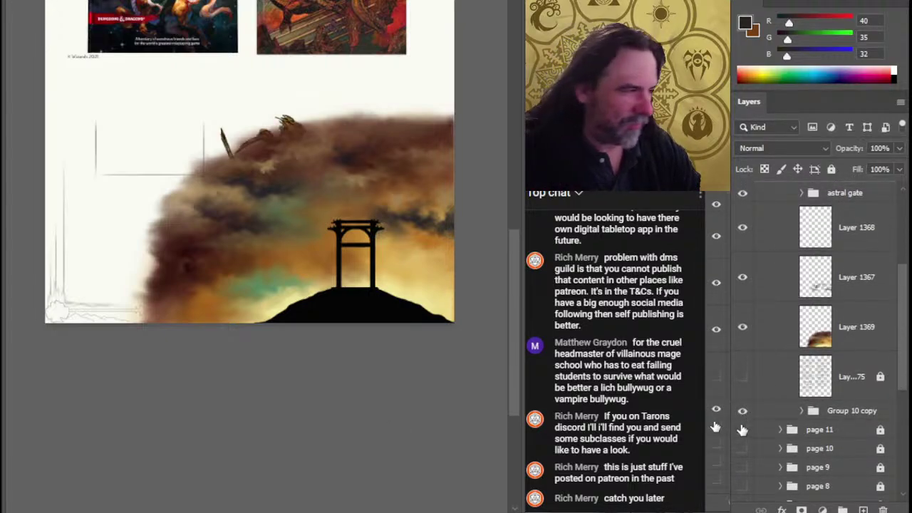
left_click(743, 411)
left_click(743, 376)
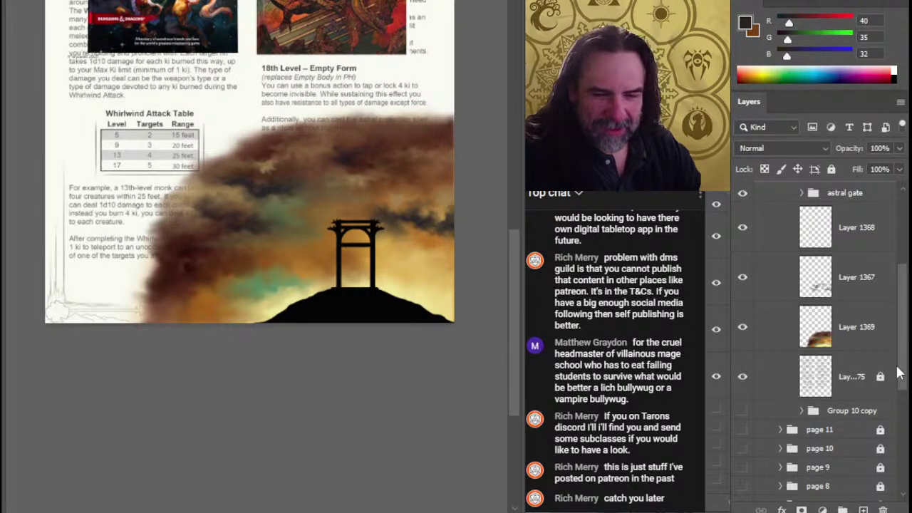
left_click_drag(905, 367, 901, 352)
left_click_drag(846, 431, 860, 189)
scroll(900, 292, "up", 3)
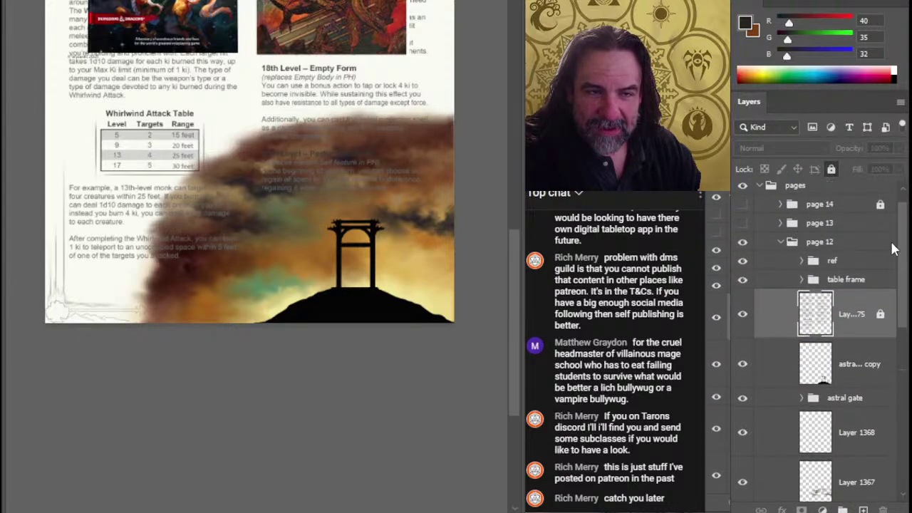
left_click_drag(845, 313, 843, 253)
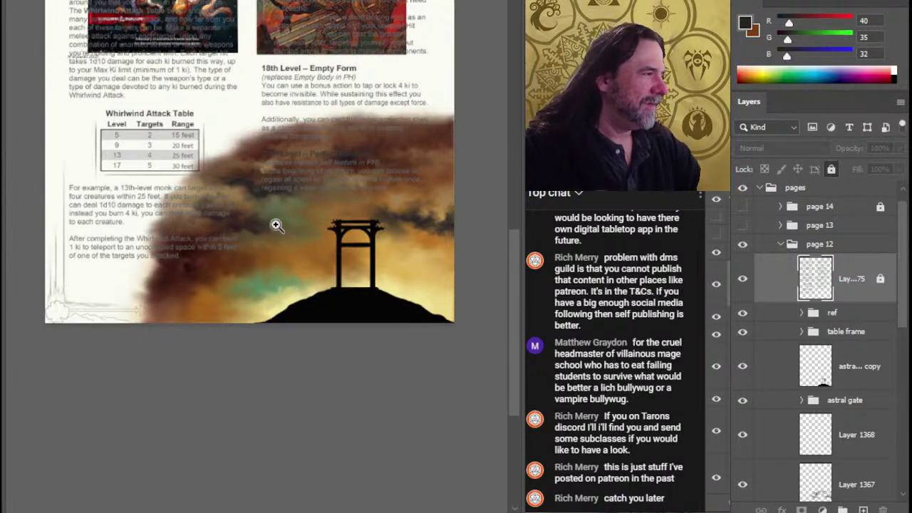
Step: Group the layers from the merged astral gate copy down to Layer 1369 into one folder
left_click(328, 168)
left_click_drag(432, 238, 381, 169)
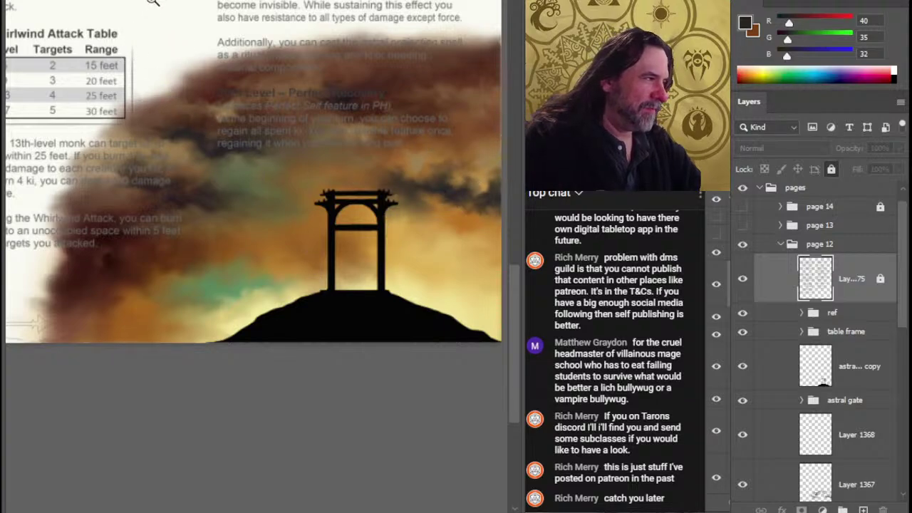
left_click_drag(358, 242, 293, 268)
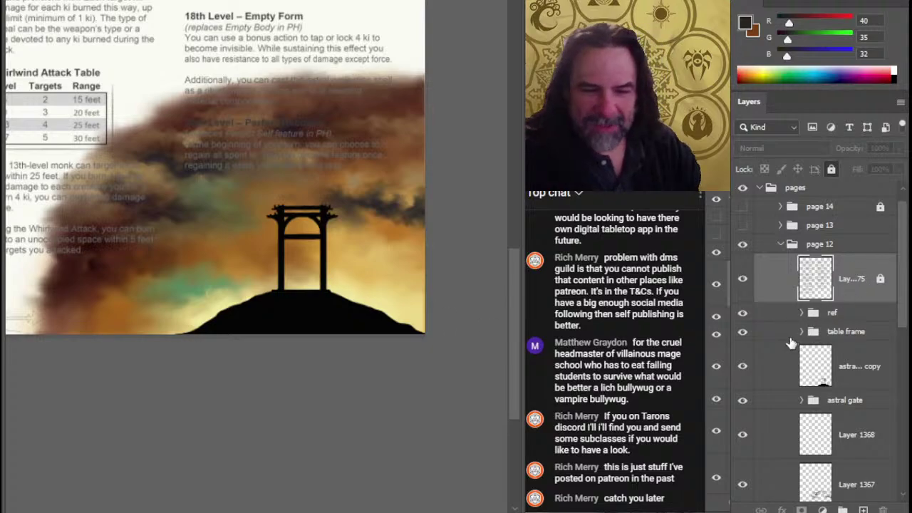
left_click(744, 334)
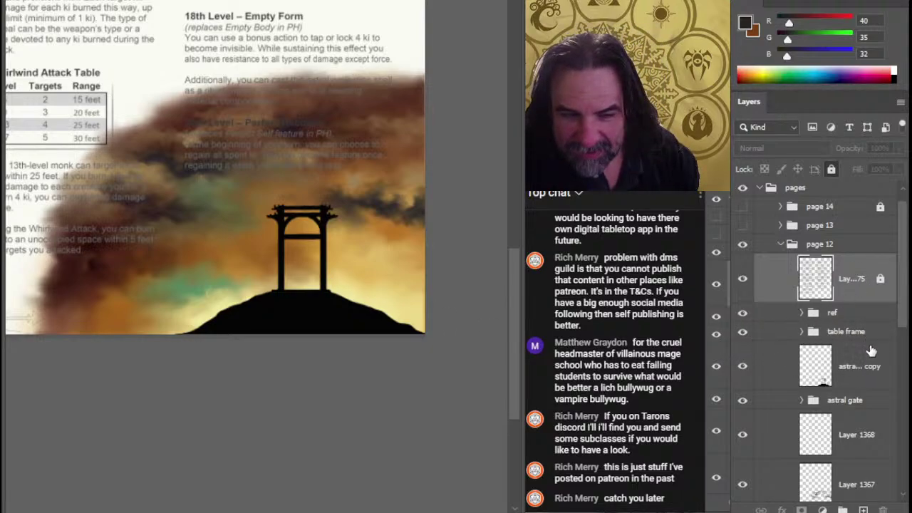
scroll(891, 331, "down", 2)
left_click(889, 334)
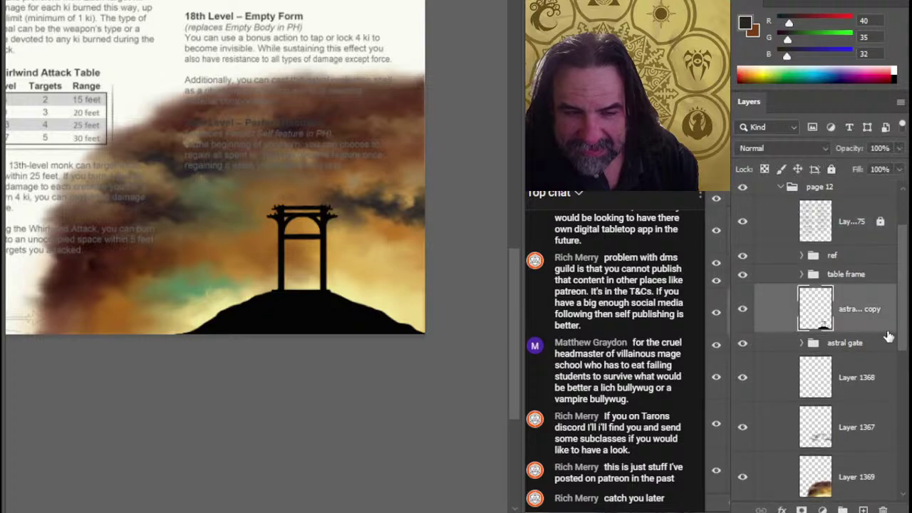
scroll(903, 342, "down", 4)
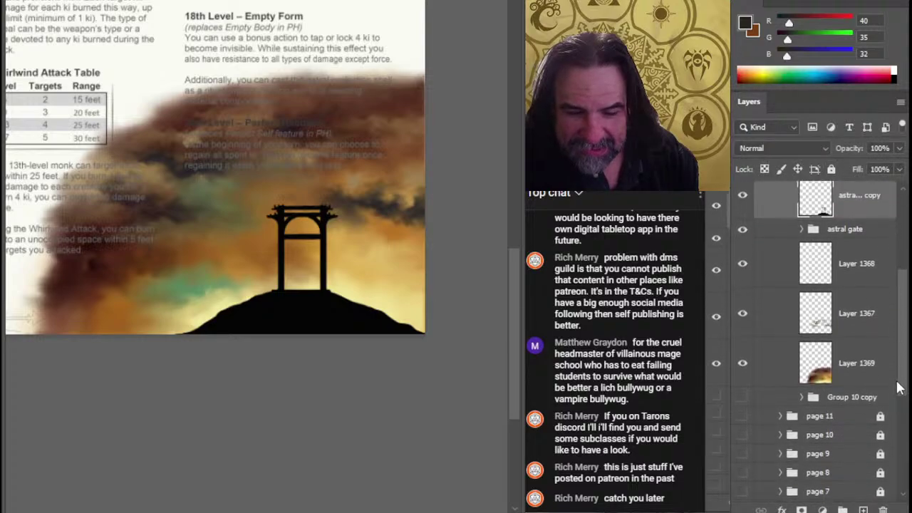
left_click(858, 370, "shift")
key("ctrl+g")
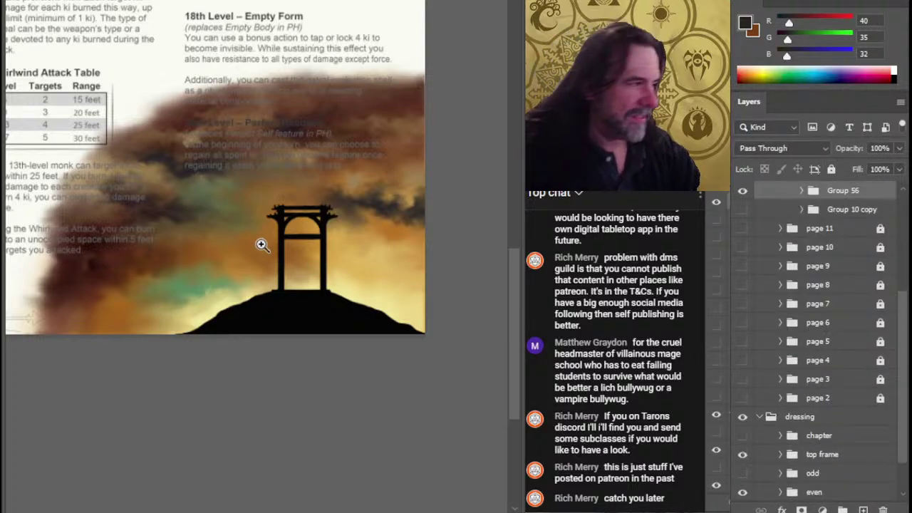
key("ctrl+t")
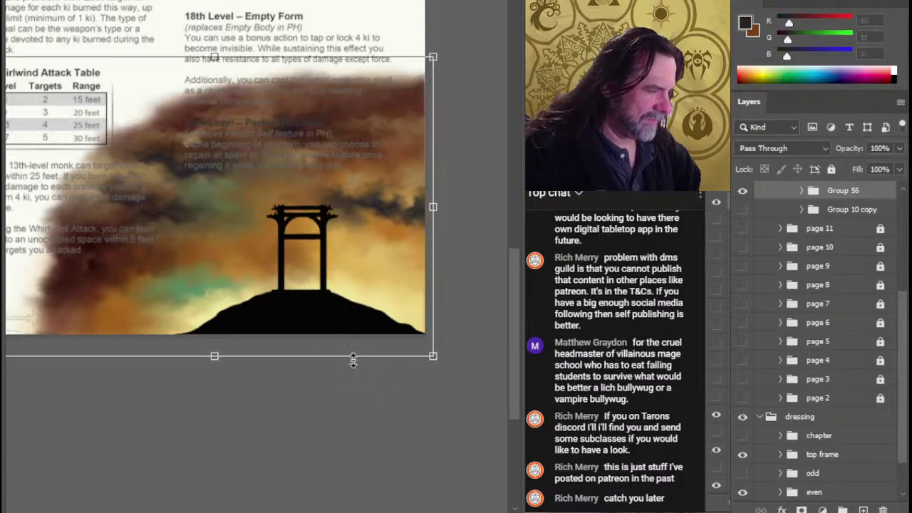
left_click_drag(214, 55, 214, 121)
left_click_drag(302, 187, 347, 183)
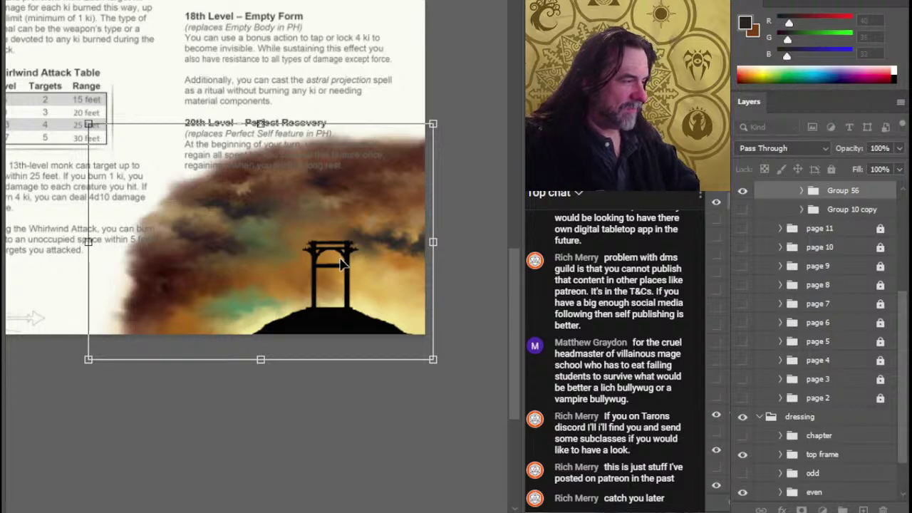
key("Escape")
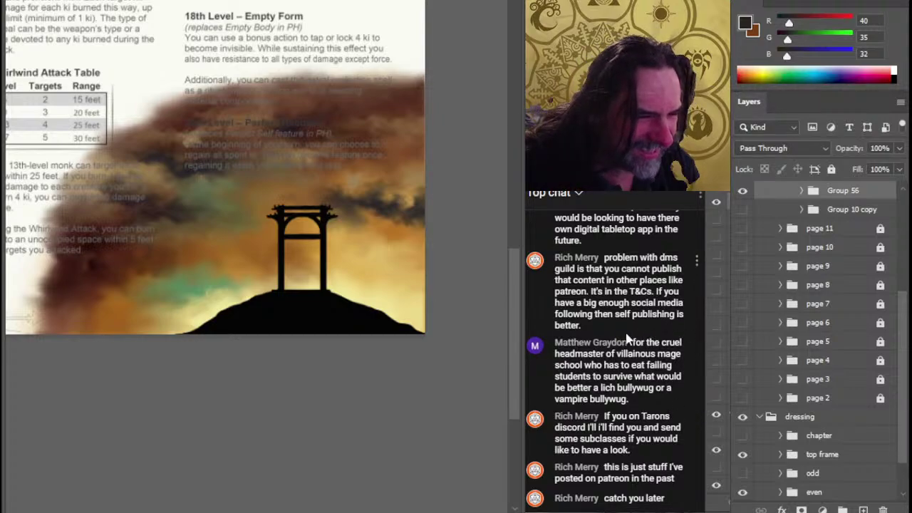
scroll(627, 335, "up", 3)
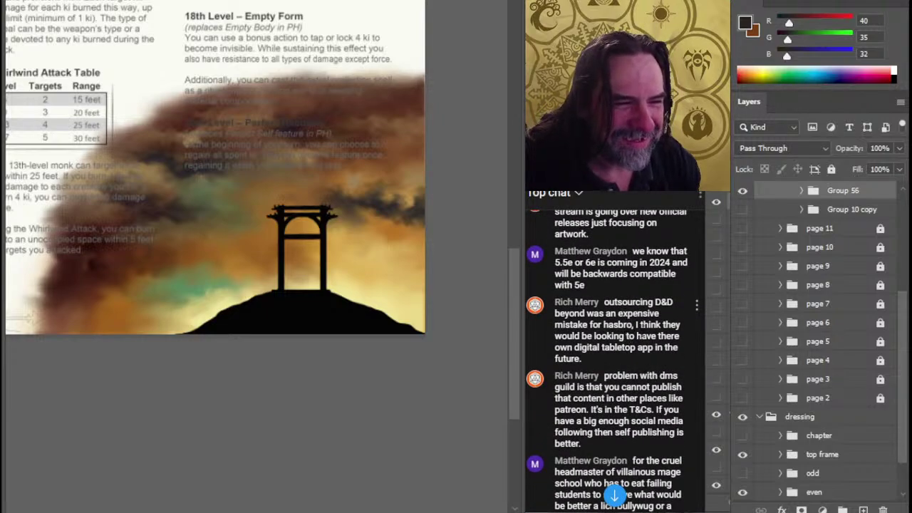
scroll(618, 308, "down", 4)
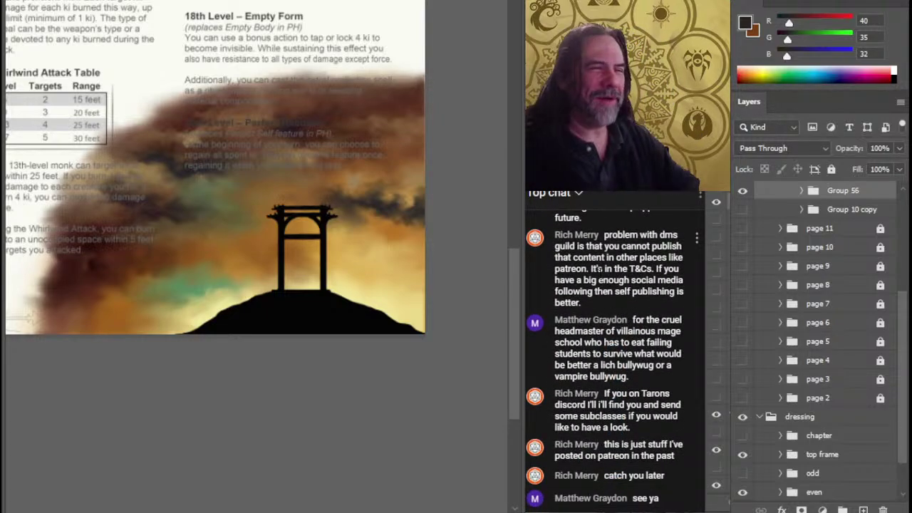
key("alt+Tab")
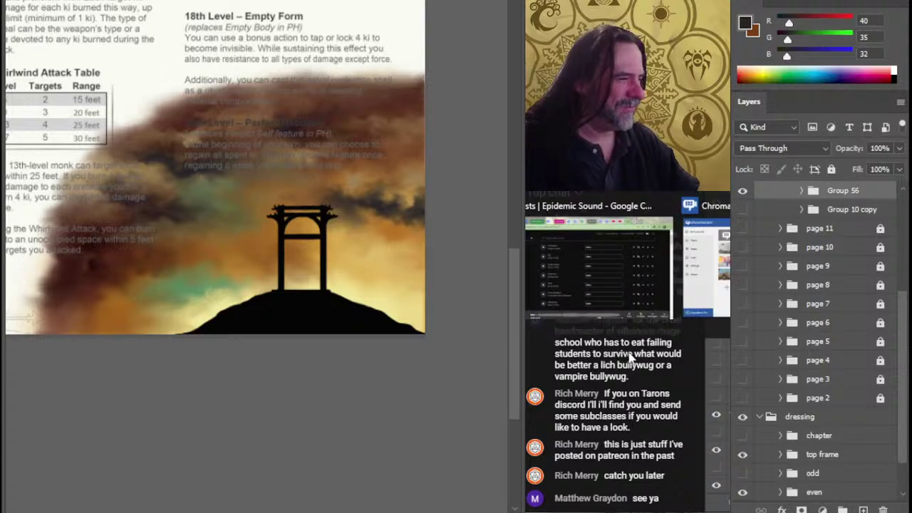